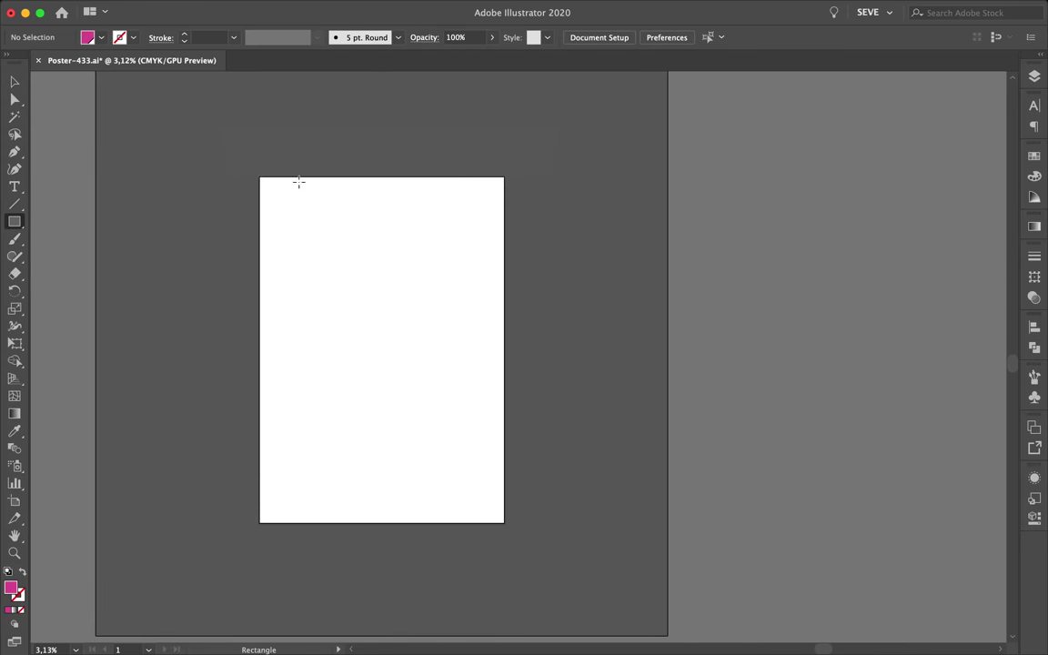
- Set the fill to black and draw a thin full-height stripe at the artboard's left edge
double_click(11, 589)
left_click(682, 466)
key("Return")
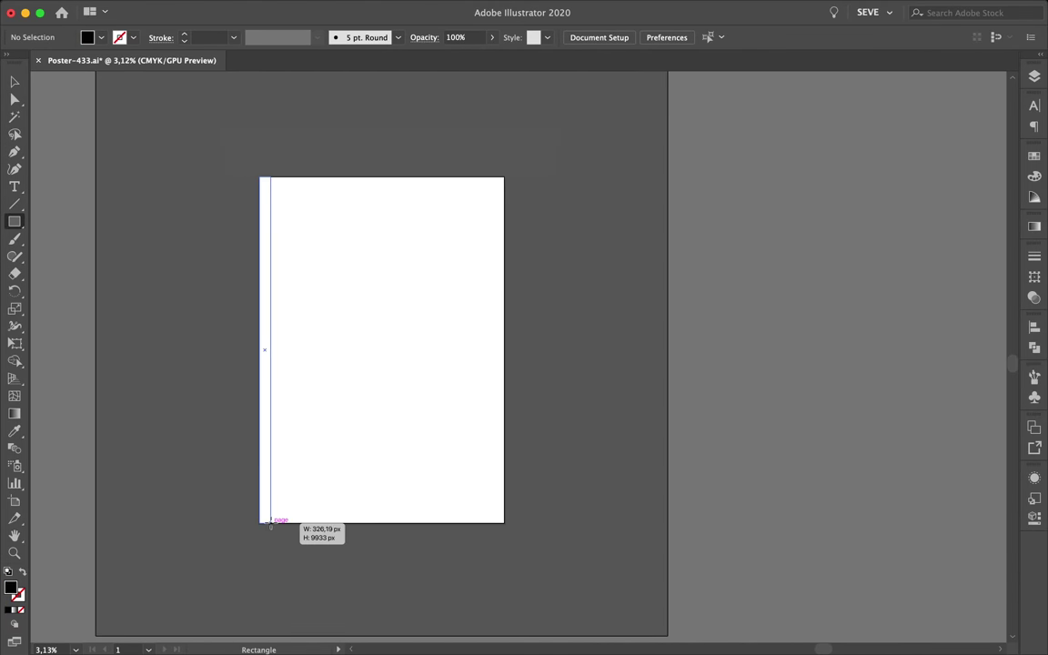
left_click_drag(272, 524, 270, 523)
key("v")
- Duplicate the stripe rightward at even spacing using Alt-drag and repeated Cmd+D
scroll(253, 458, "up", 5)
key("v")
left_click_drag(324, 433, 470, 433)
key("ctrl+y")
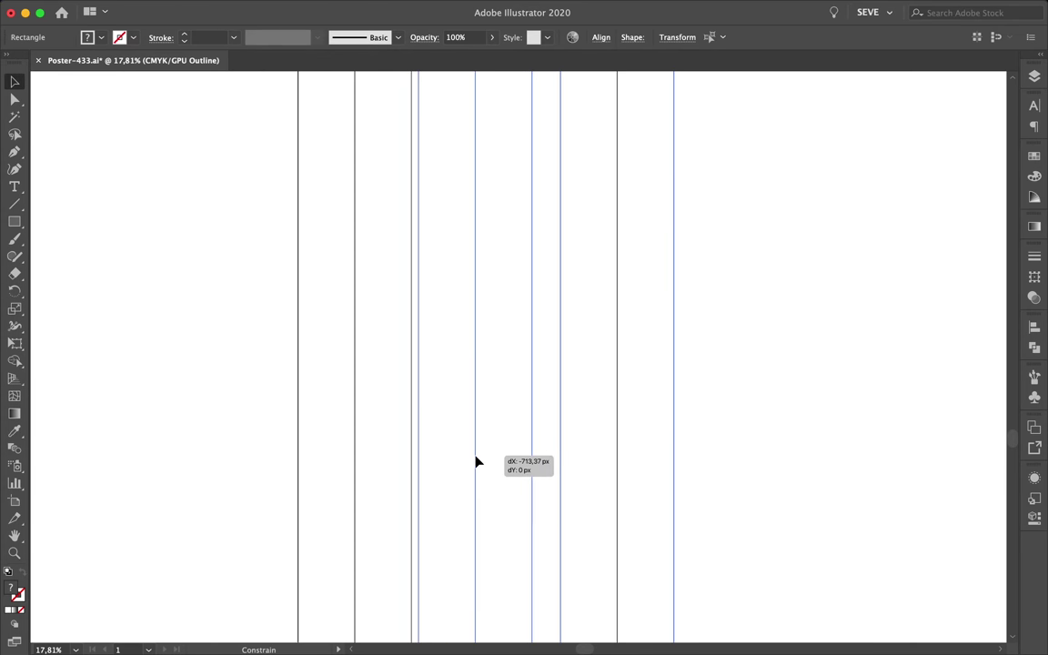
left_click_drag(553, 435, 498, 459)
left_click_drag(320, 464, 412, 502)
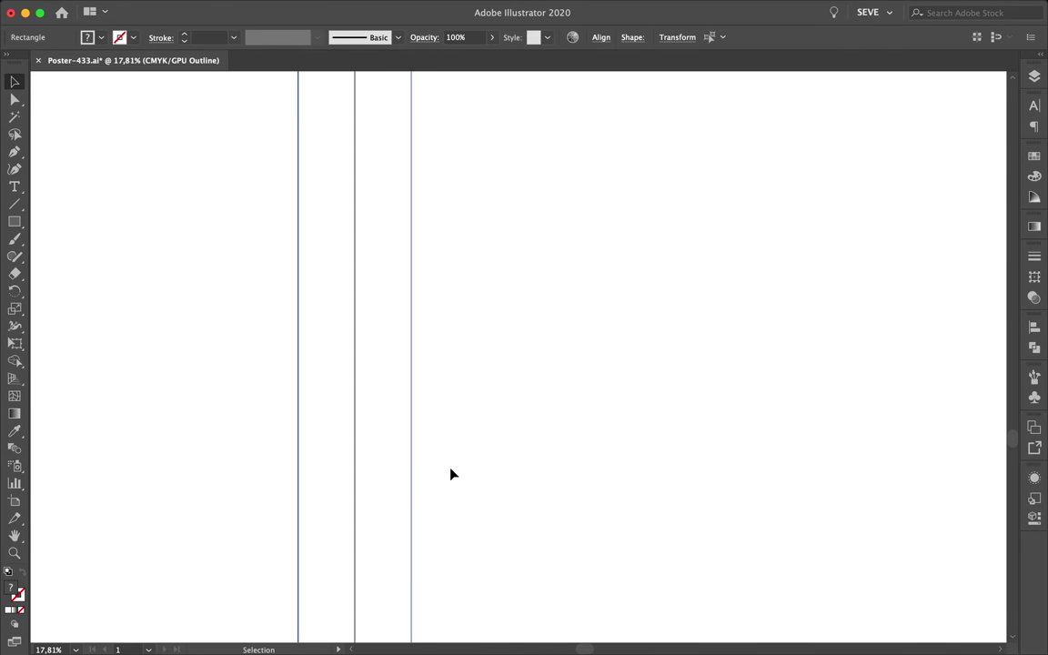
scroll(411, 502, "down", 5)
key("ctrl+d")
key("ctrl+d")
key("ctrl+d")
key("ctrl+d")
key("ctrl+d")
key("ctrl+d")
key("ctrl+y")
key("ctrl+z")
key("ctrl+z")
key("ctrl+z")
key("ctrl+d")
key("ctrl+d")
key("ctrl+d")
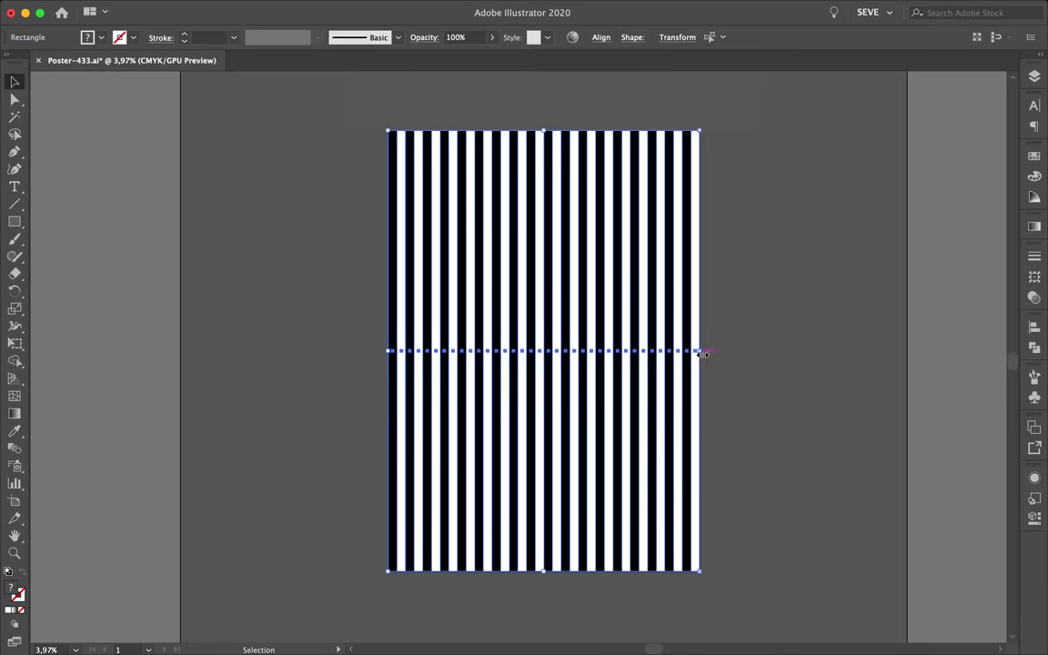
- Copy the rightmost stripe to finish the right edge, then fit the whole artboard in view
left_click(690, 351)
left_click_drag(692, 352, 732, 357)
key("ctrl+shift+a")
key("ctrl+0")
left_click(1034, 77)
scroll(636, 142, "up", 2)
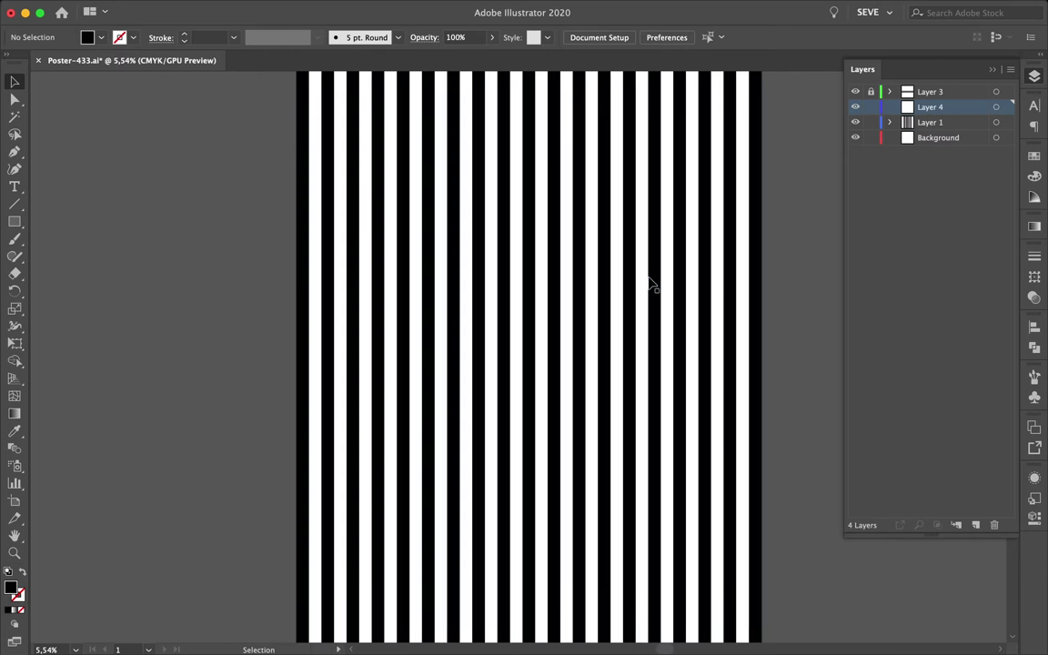
- Draw a red diagonal guide line across the poster's upper-left area
scroll(547, 88, "up", 1)
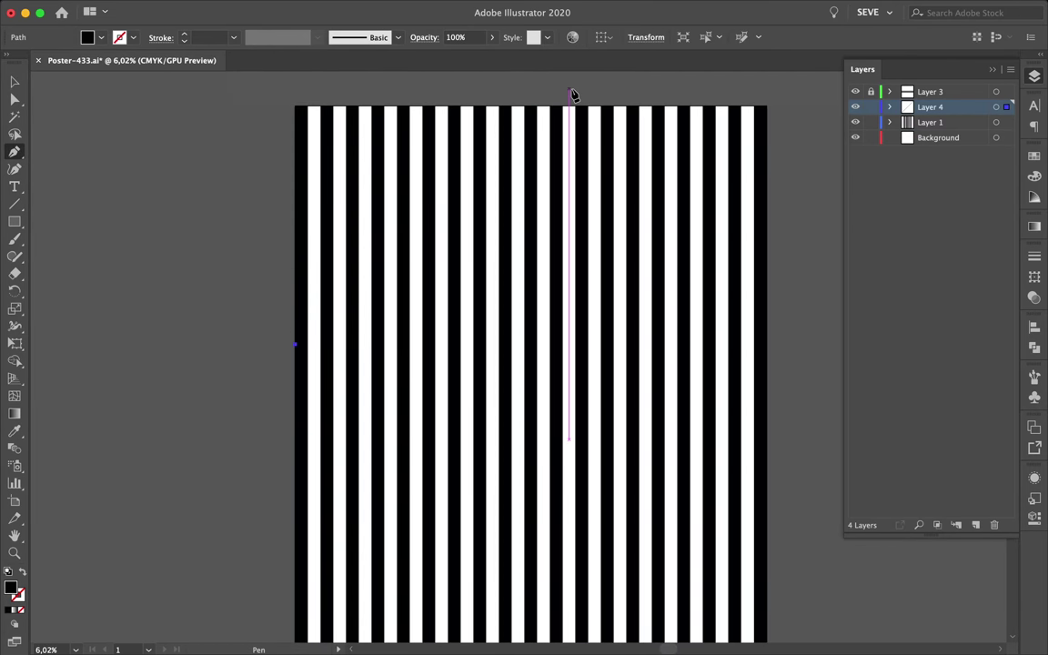
left_click(268, 389)
double_click(18, 593)
key("Escape")
double_click(18, 593)
left_click(831, 380)
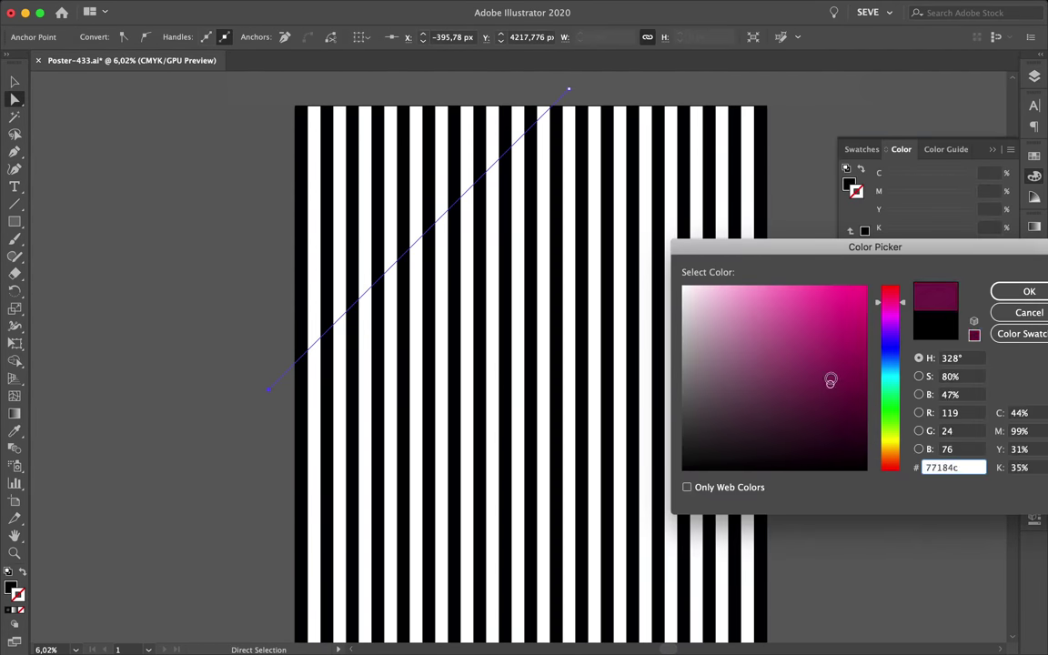
left_click(1017, 290)
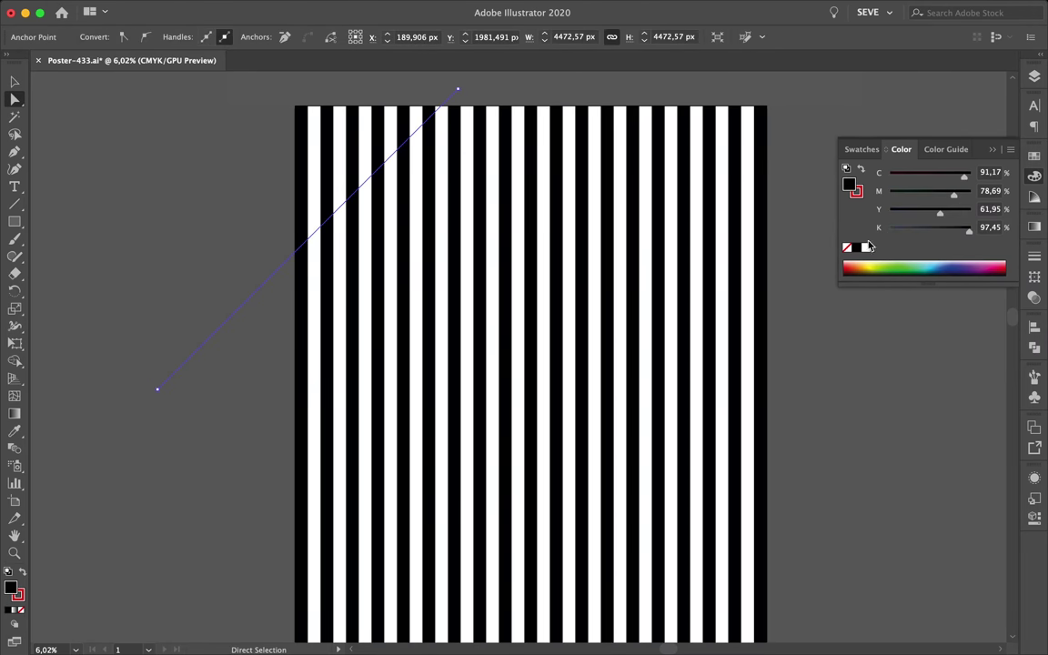
left_click(1035, 256)
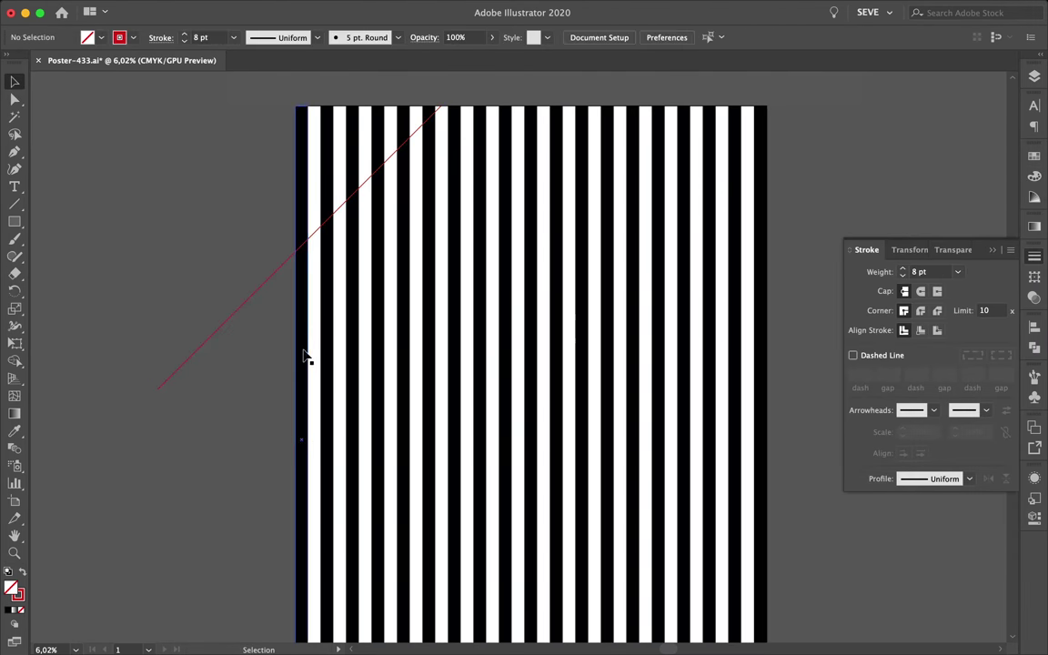
scroll(306, 355, "down", 2)
- Reshape a stripe copy into a diagonal band whose corners align with the red guide
left_click_drag(229, 386, 169, 109)
left_click_drag(189, 225, 188, 437)
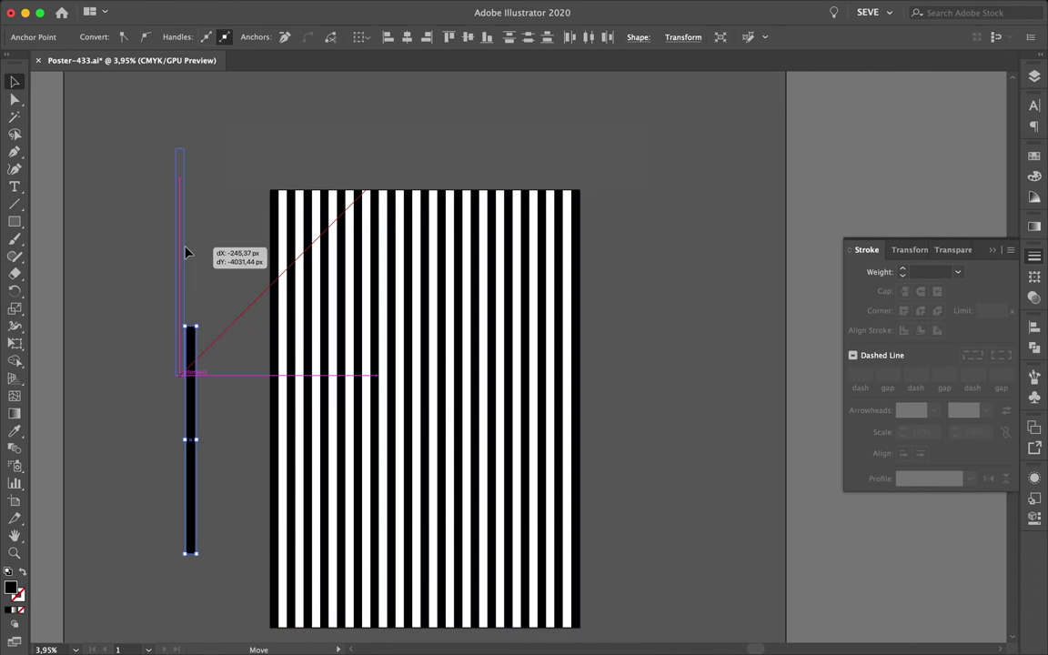
left_click_drag(185, 252, 202, 304)
scroll(246, 164, "down", 2)
left_click_drag(202, 162, 209, 216)
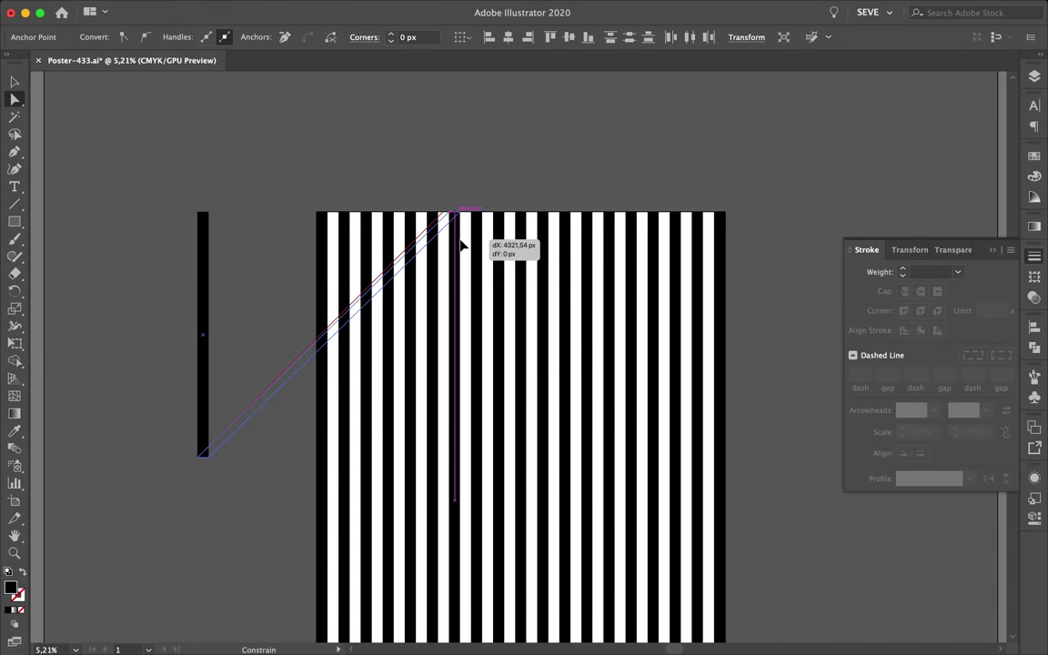
scroll(455, 243, "up", 5)
left_click_drag(460, 246, 452, 129)
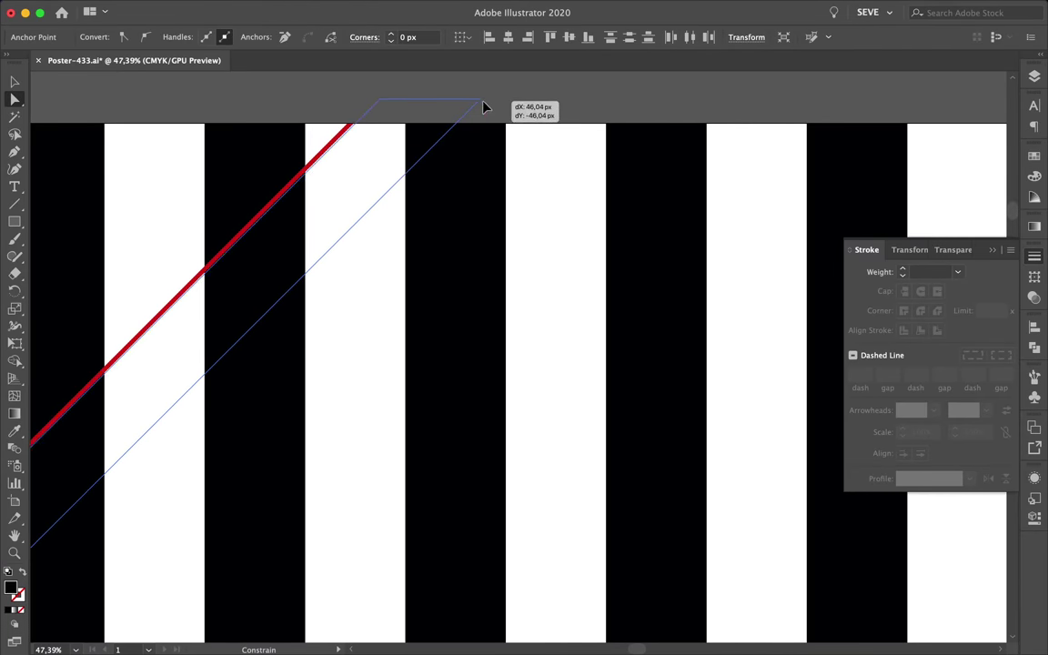
- Check the band's corners in outline view and select the finished diagonal band
key("ctrl+y")
scroll(464, 123, "up", 3)
scroll(578, 105, "up", 3)
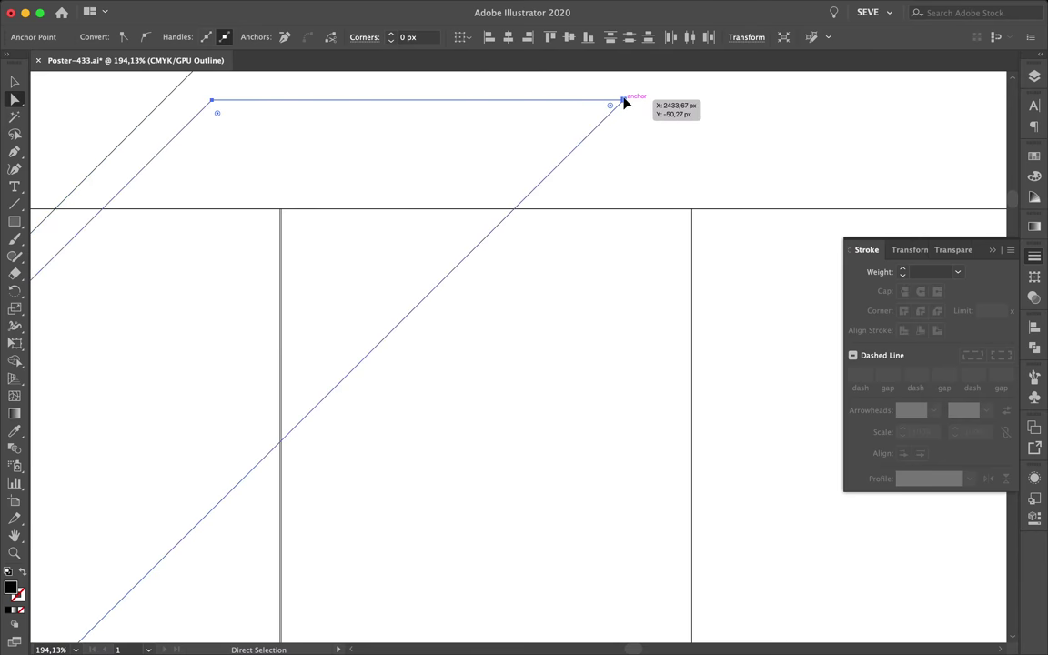
left_click(320, 271)
scroll(320, 271, "down", 3)
scroll(264, 357, "up", 3)
scroll(264, 358, "up", 3)
scroll(263, 358, "down", 10)
key("ctrl+y")
key("v")
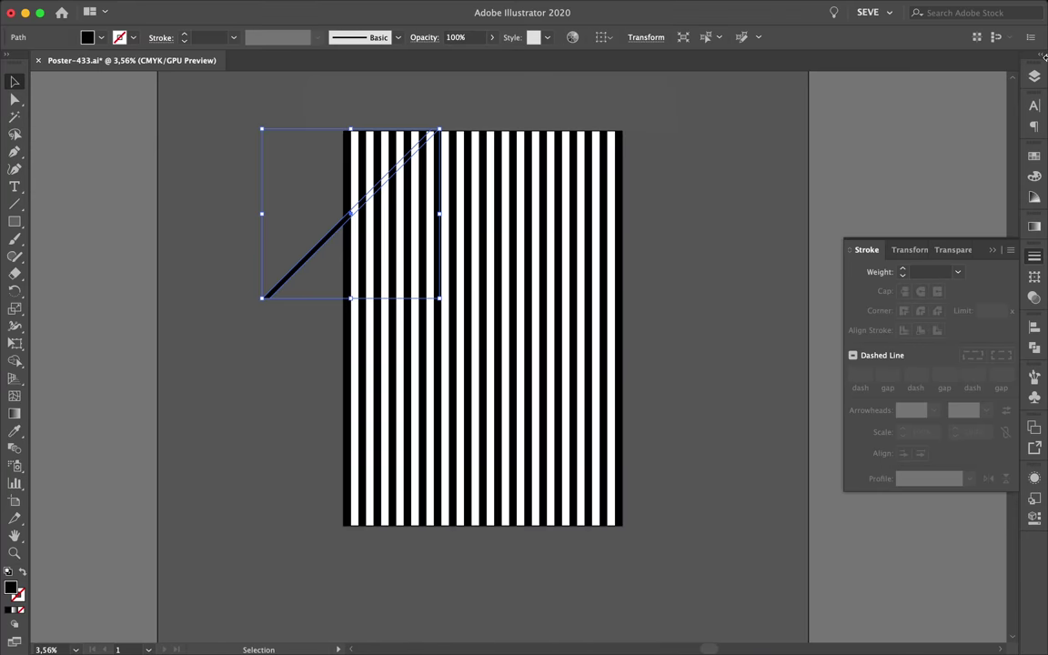
left_click(1034, 76)
scroll(304, 276, "up", 2)
scroll(323, 344, "up", 5)
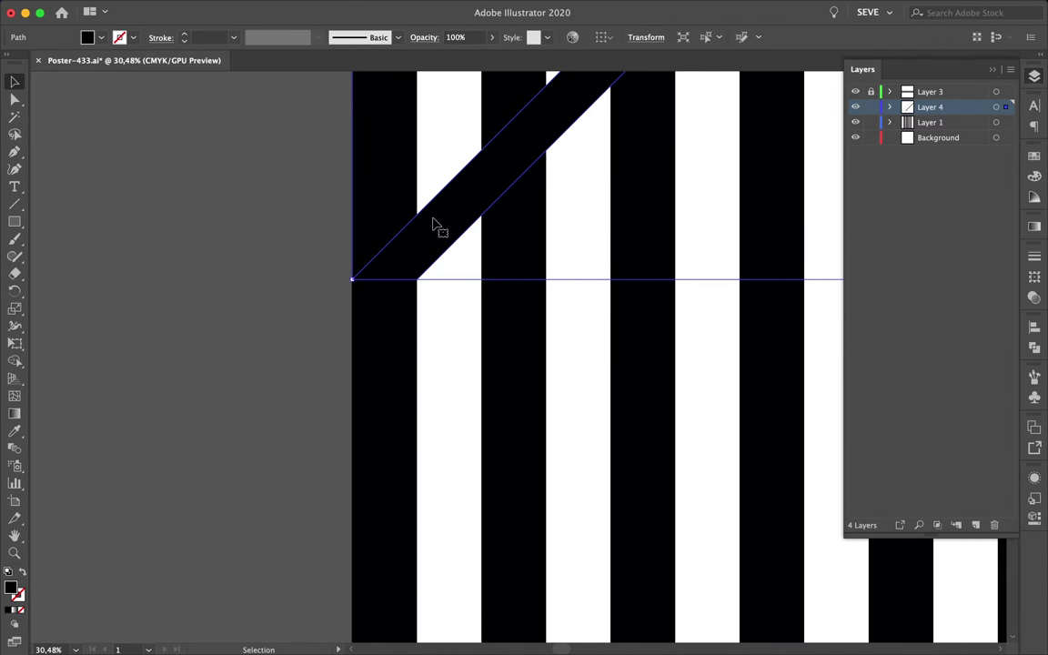
scroll(291, 259, "down", 2)
scroll(638, 206, "up", 3)
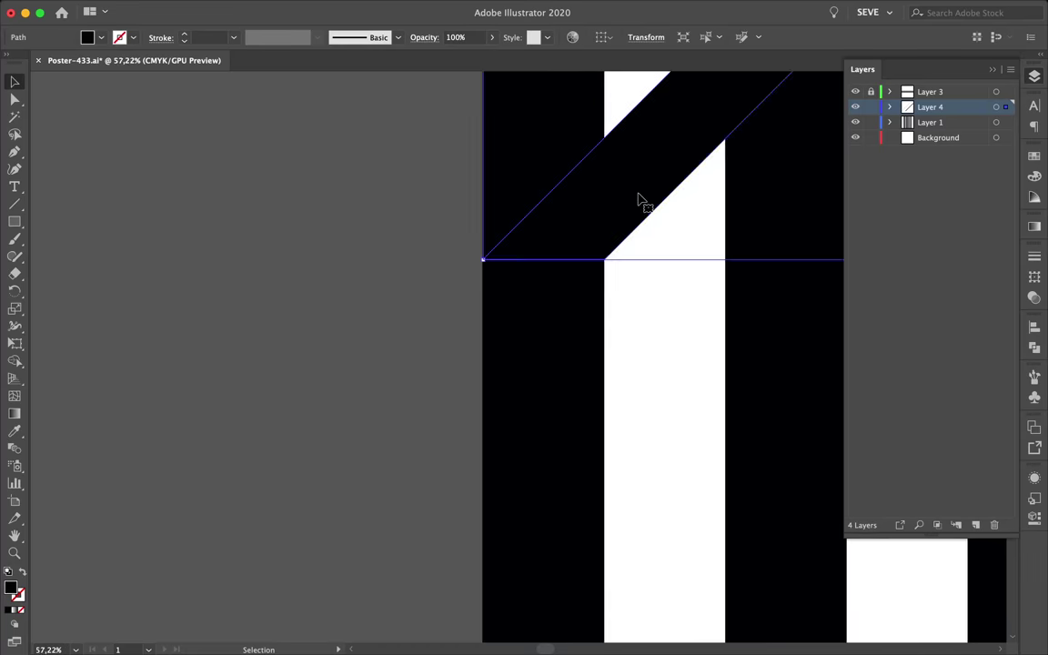
scroll(713, 86, "down", 5)
scroll(587, 246, "down", 1)
scroll(572, 284, "up", 5)
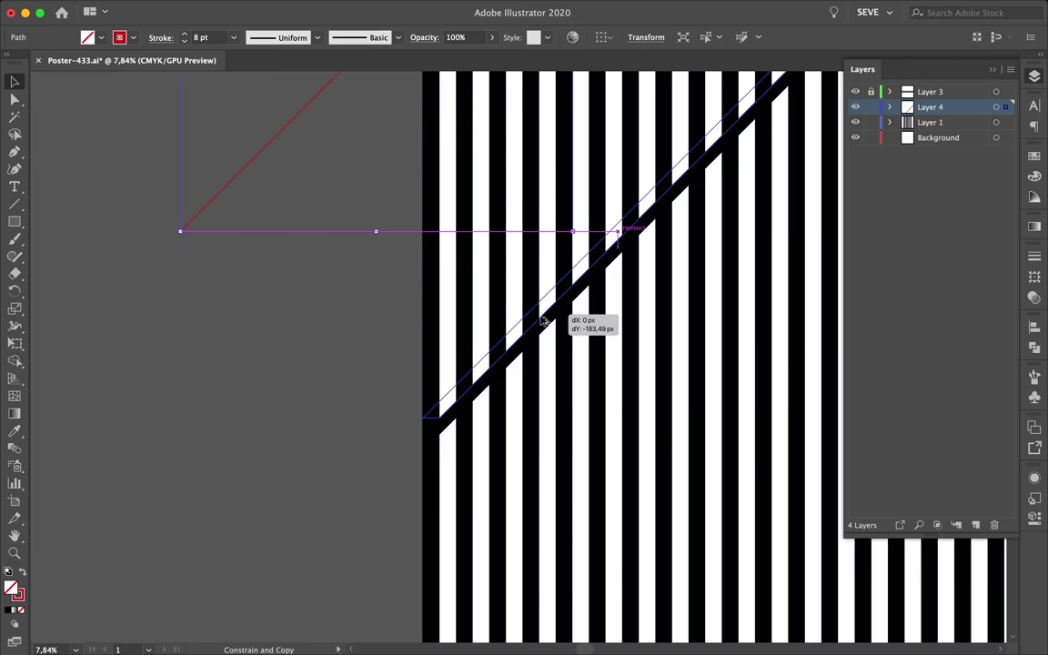
scroll(545, 328, "down", 3)
- Give the copied band a white fill and reselect it
key("a")
scroll(457, 459, "up", 2)
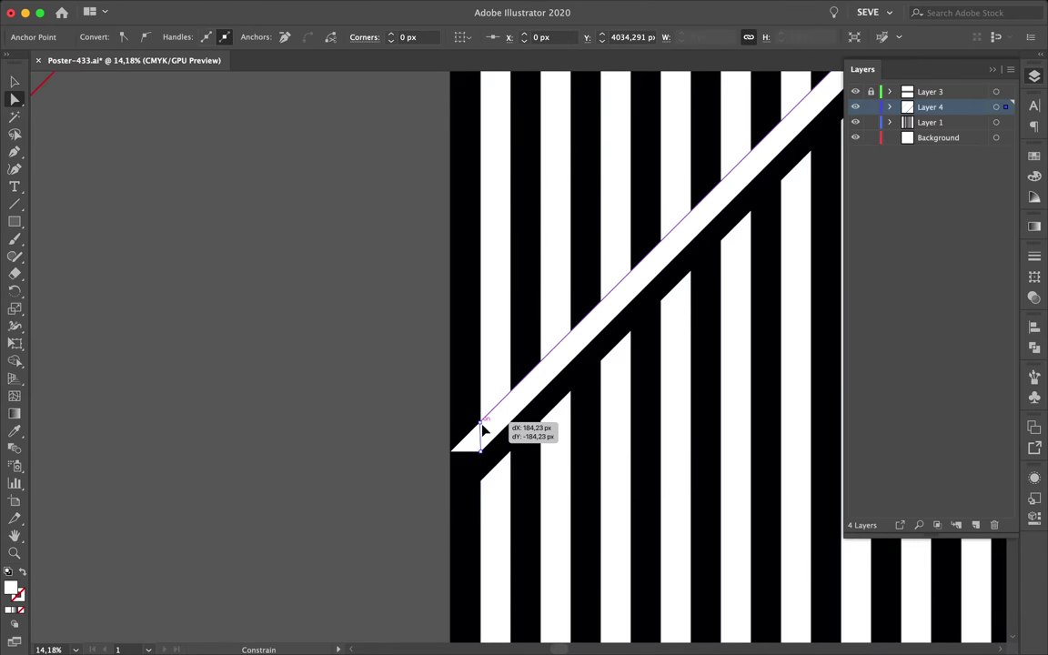
scroll(484, 427, "down", 2)
left_click(379, 477)
key("v")
scroll(382, 473, "up", 2)
left_click(476, 427)
scroll(480, 430, "up", 5)
scroll(480, 430, "up", 3)
key("ctrl+y")
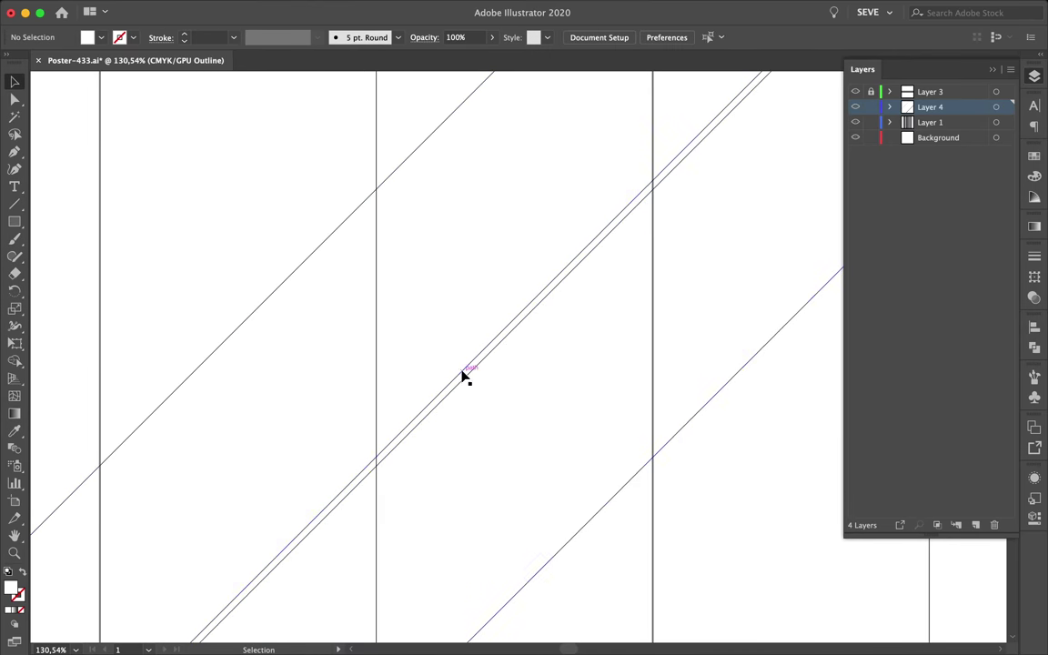
scroll(389, 172, "down", 2)
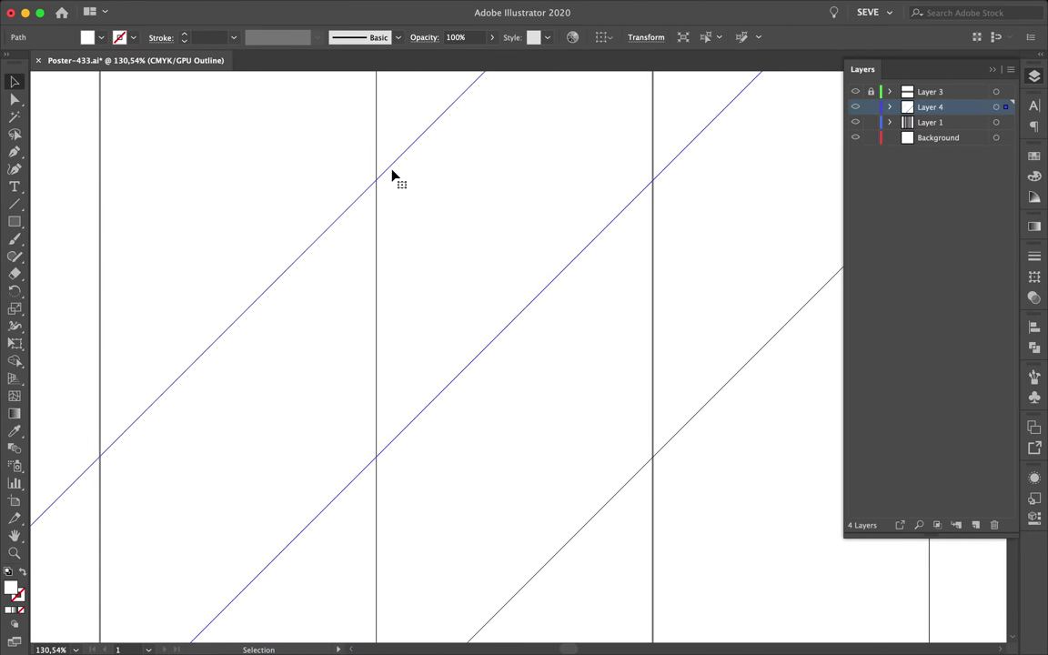
key("ctrl+y")
scroll(389, 173, "up", 3)
scroll(346, 236, "down", 3)
scroll(319, 319, "up", 2)
scroll(312, 348, "down", 3)
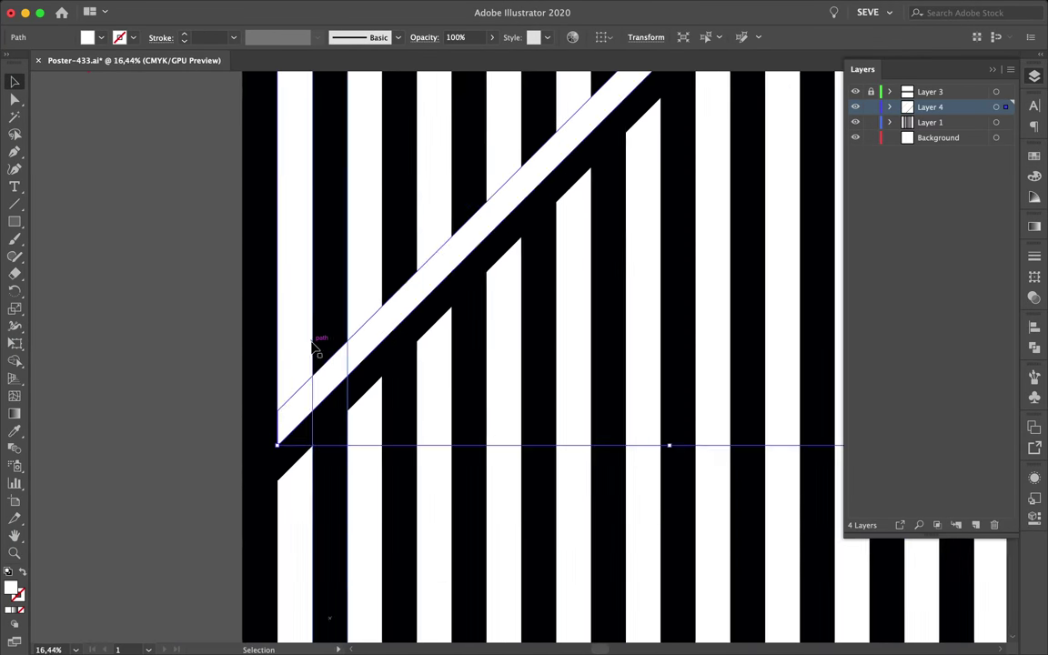
scroll(314, 346, "down", 3)
scroll(367, 229, "up", 5)
- Move the white band into place, snapping it parallel to the first band in outline view
mouse_move(328, 359)
left_mouse_down()
mouse_move(344, 334)
mouse_move(357, 373)
left_mouse_up()
scroll(336, 291, "up", 5)
key("ctrl+y")
scroll(327, 436, "up", 5)
scroll(428, 432, "up", 5)
left_click_drag(327, 436, 429, 447)
scroll(428, 447, "down", 10)
key("ctrl+y")
scroll(245, 414, "down", 2)
scroll(307, 300, "up", 2)
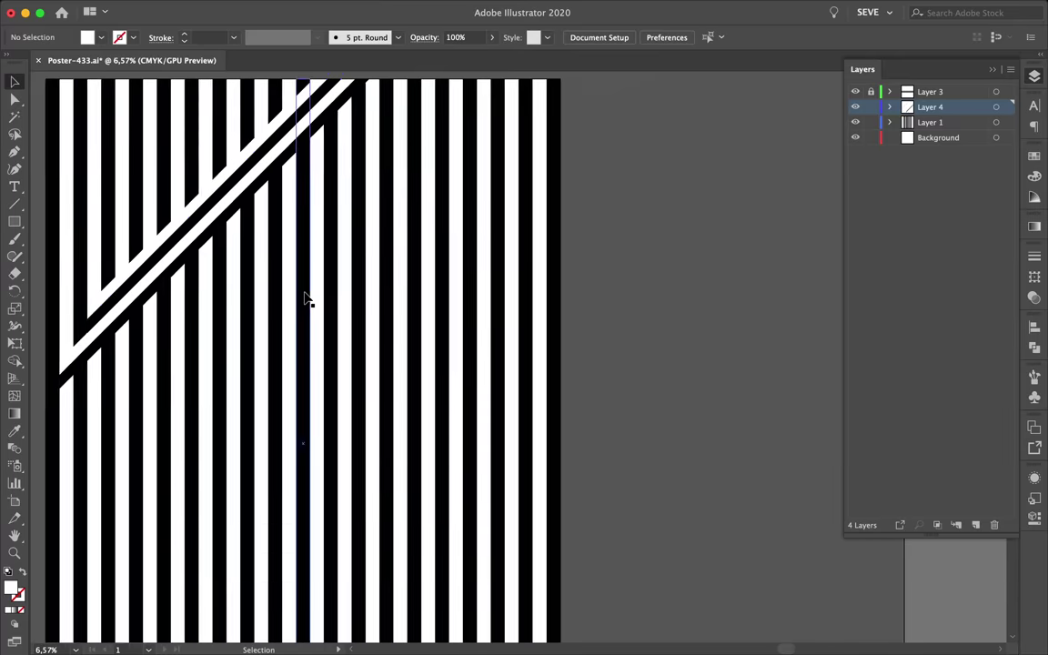
- Copy the diagonal bands up and to the right, snapping them onto the guide intersection
scroll(307, 300, "left", 3)
left_click(227, 244)
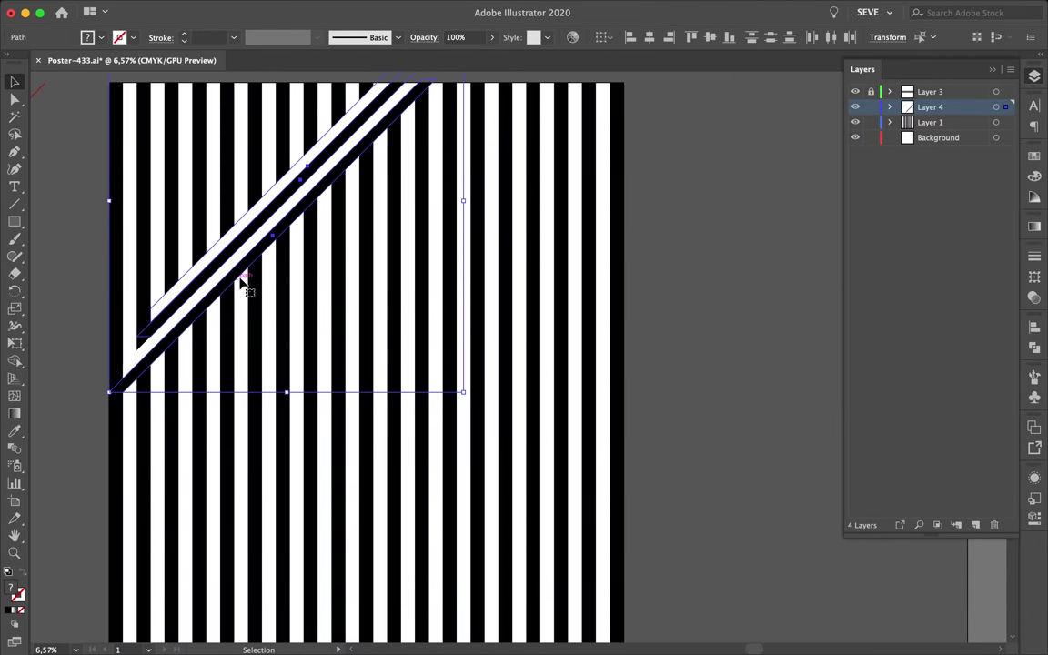
mouse_move(208, 281)
left_mouse_down()
mouse_move(270, 167)
mouse_move(325, 176)
left_mouse_up()
scroll(223, 318, "up", 3)
scroll(325, 175, "up", 10)
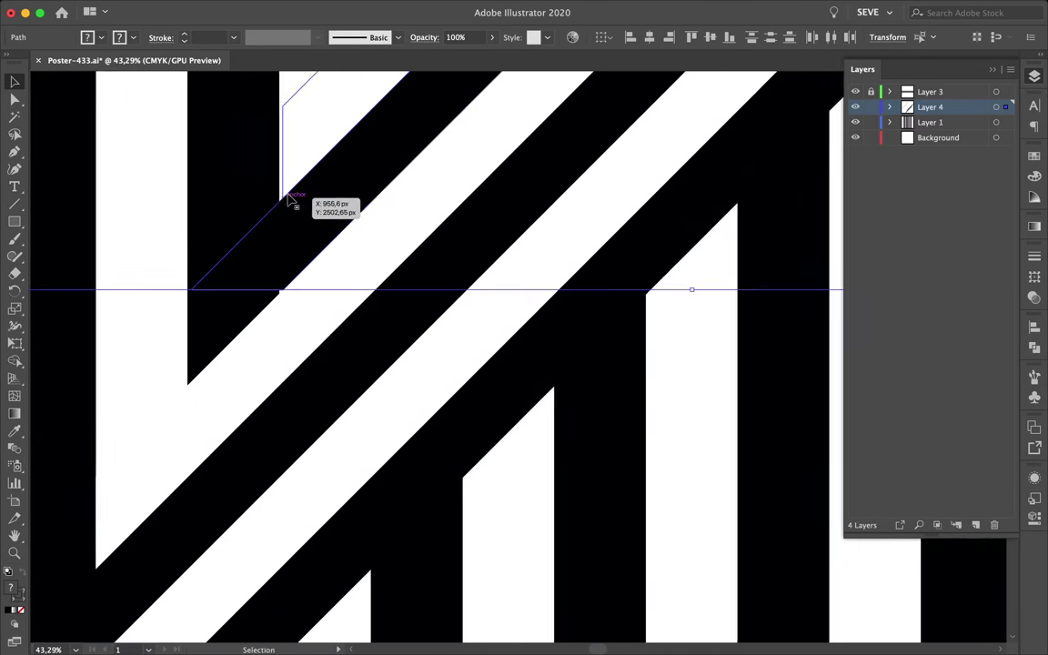
key("ctrl+y")
scroll(480, 452, "up", 10)
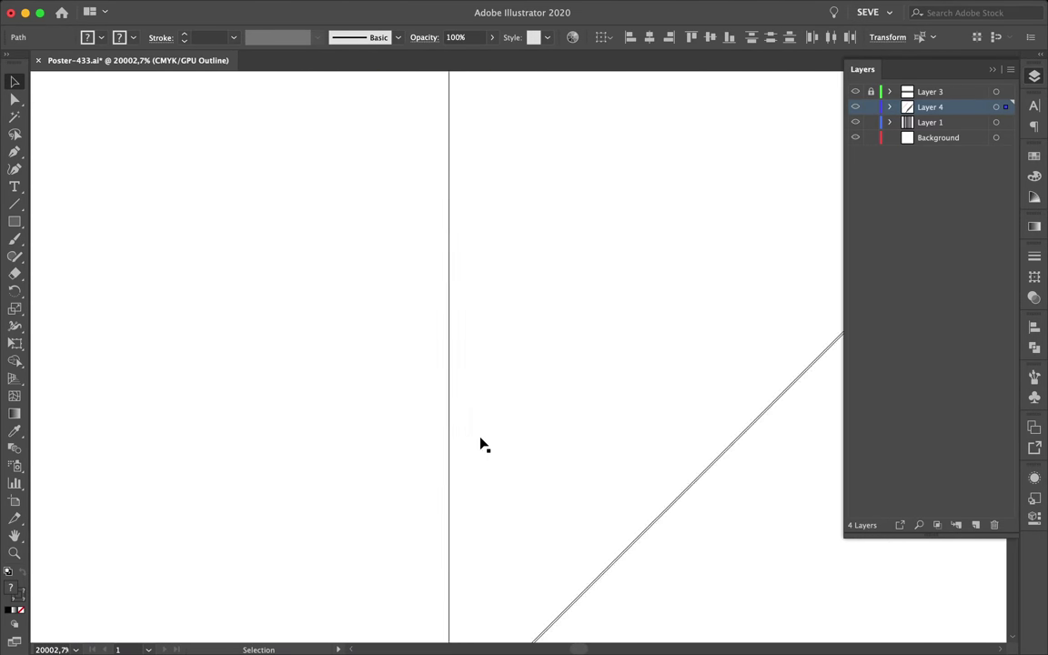
left_click_drag(480, 452, 470, 392)
scroll(471, 437, "down", 10)
key("ctrl+y")
scroll(470, 437, "down", 5)
scroll(557, 226, "up", 3)
scroll(459, 181, "up", 3)
- Duplicate Layer 4's bands, mirror them to slant down-right, and move them to the lower right
left_click(929, 106)
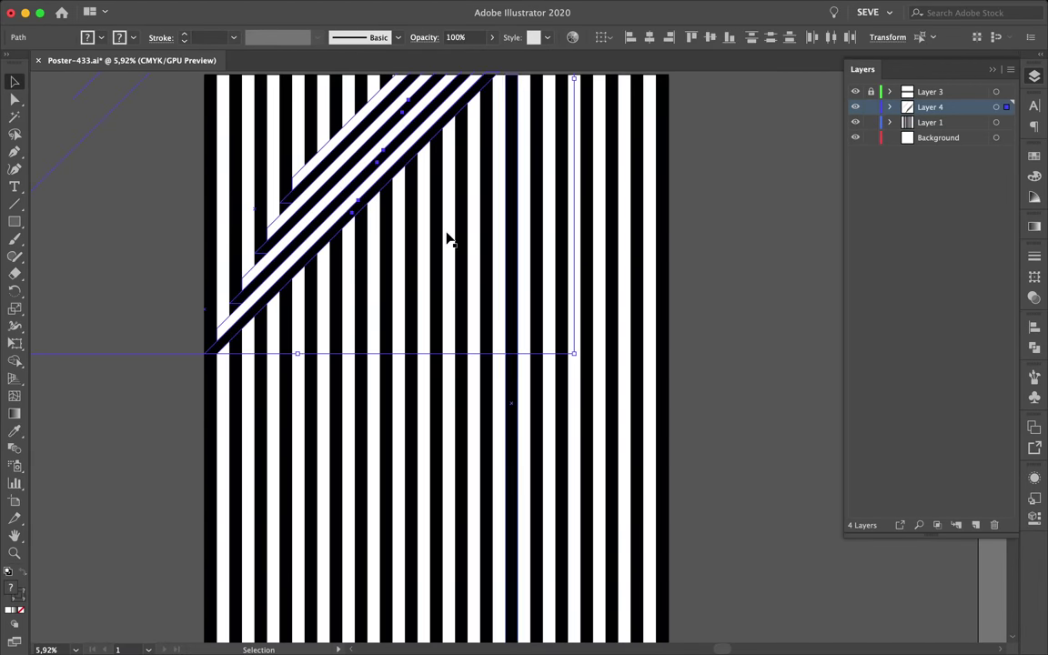
left_click(1005, 107)
left_click(180, 7)
left_click(18, 332)
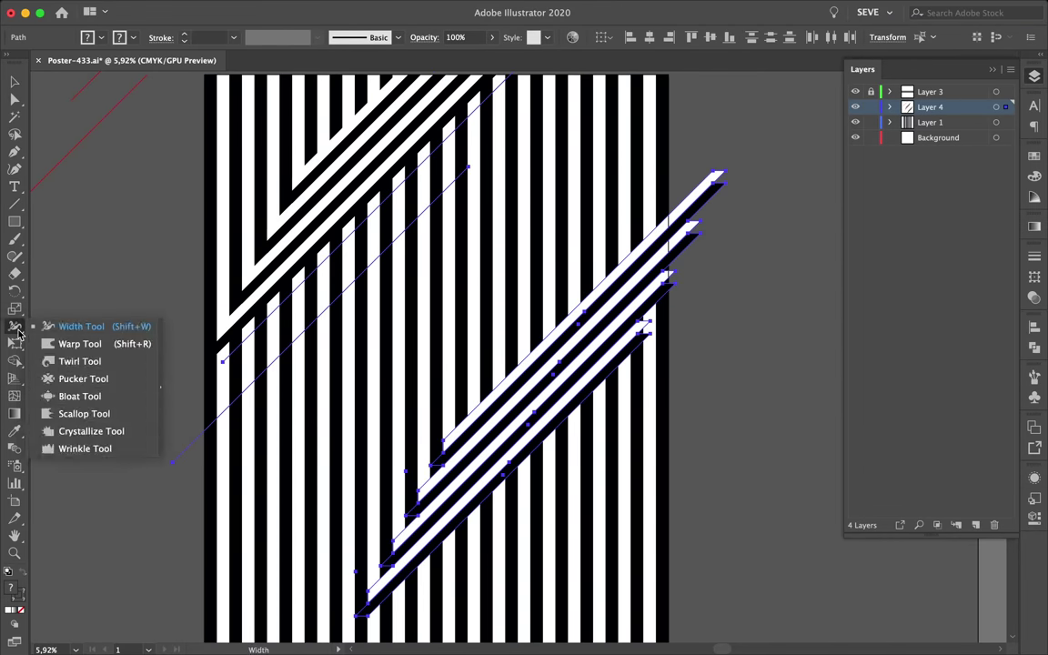
left_click_drag(420, 489, 427, 491)
key("v")
mouse_move(491, 364)
left_mouse_down()
mouse_move(701, 487)
mouse_move(760, 452)
mouse_move(639, 530)
left_mouse_up()
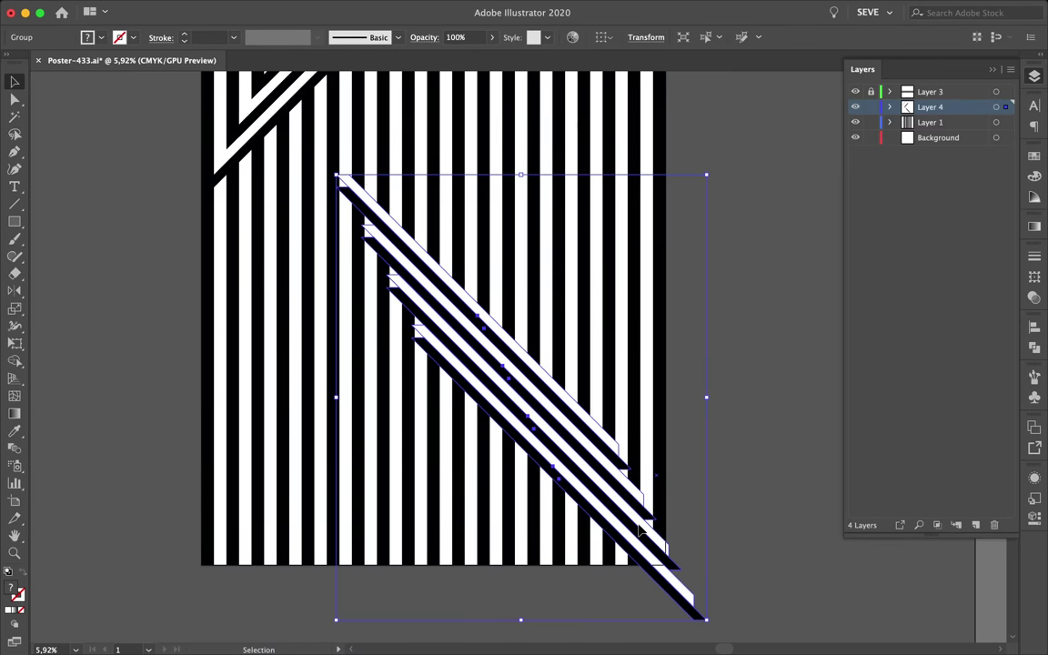
left_click_drag(684, 604, 692, 627)
- Fit the artboard in view and select the lower diagonal stripe group to check it
key("v")
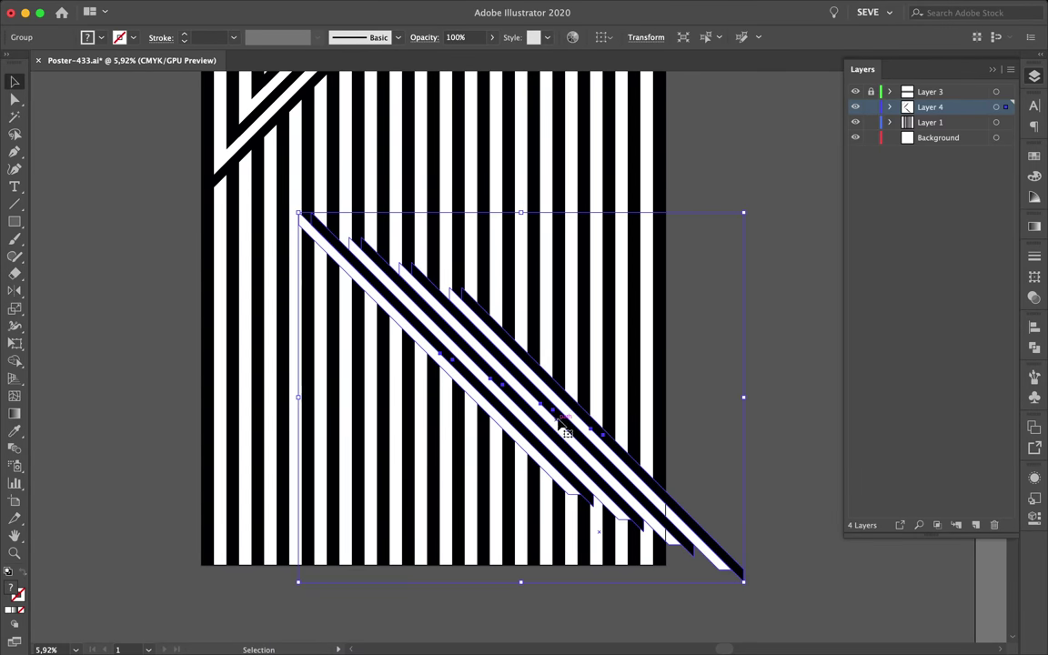
key("ctrl+shift+a")
key("ctrl+minus")
key("ctrl+minus")
key("m")
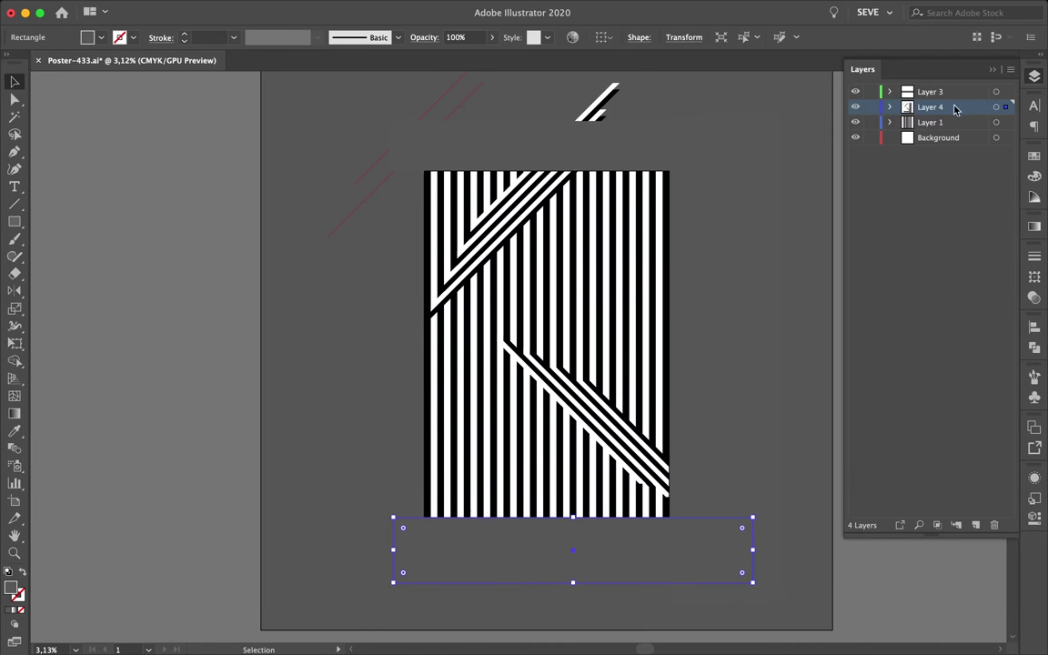
key("v")
scroll(645, 402, "up", 3)
left_click(593, 462)
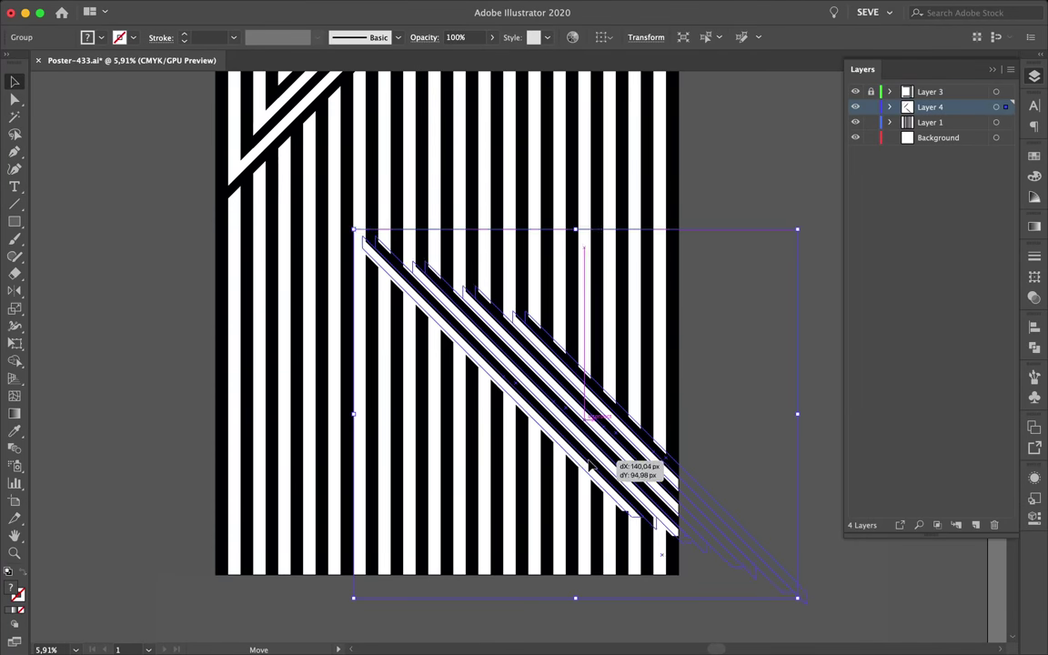
left_click(722, 416)
scroll(701, 350, "down", 3)
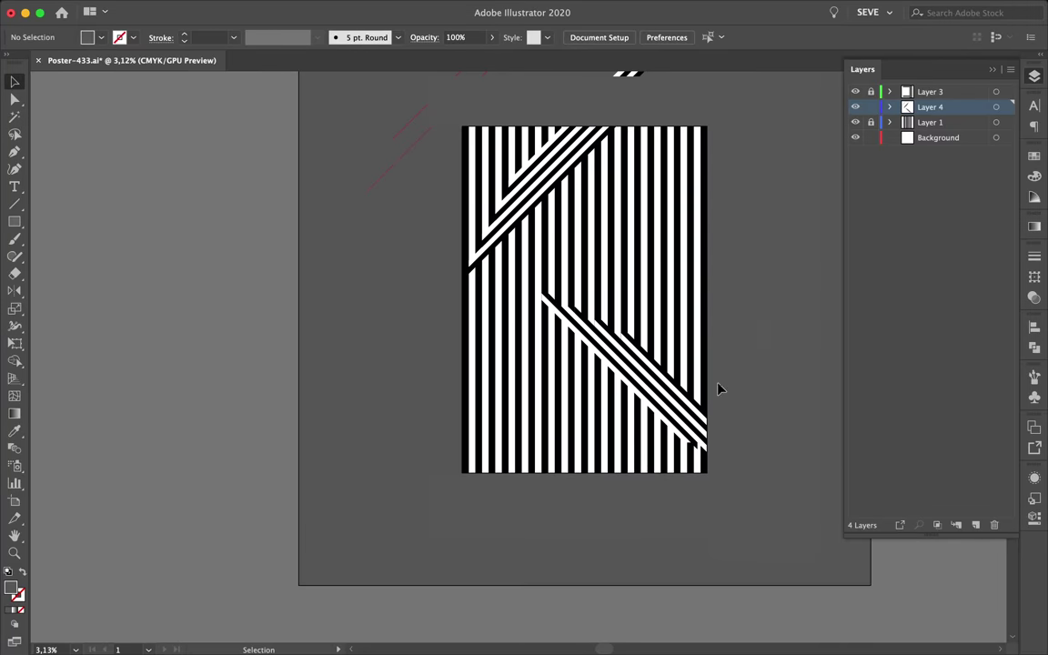
scroll(717, 390, "up", 5)
left_click(467, 398)
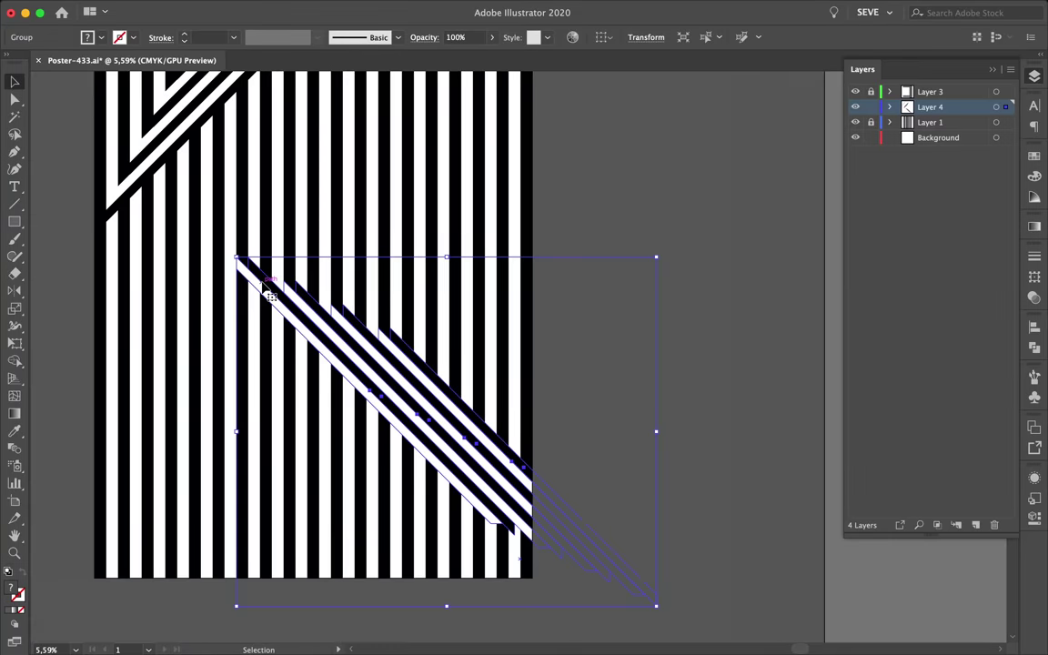
- Move the diagonal stripe group lower on the poster
left_click_drag(269, 292, 285, 345)
scroll(217, 320, "up", 5)
scroll(314, 315, "down", 5)
key("a")
scroll(505, 406, "down", 1)
- Drag the lower diagonal stripe corners down-right past the artboard edge
mouse_move(505, 407)
left_mouse_down()
mouse_move(572, 440)
mouse_move(596, 429)
left_mouse_up()
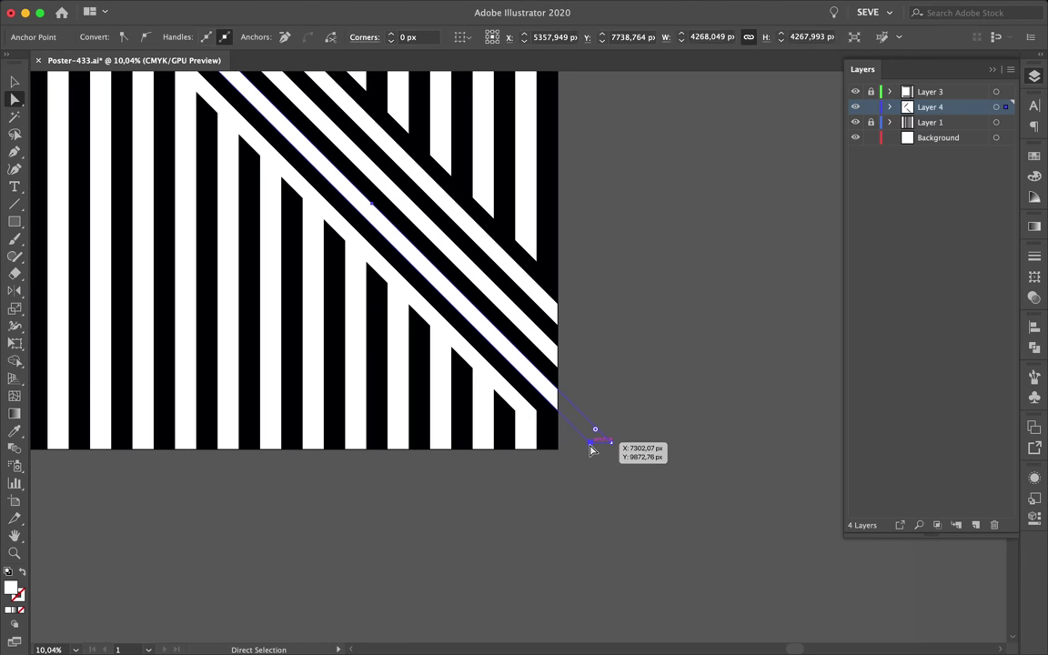
scroll(539, 373, "up", 5)
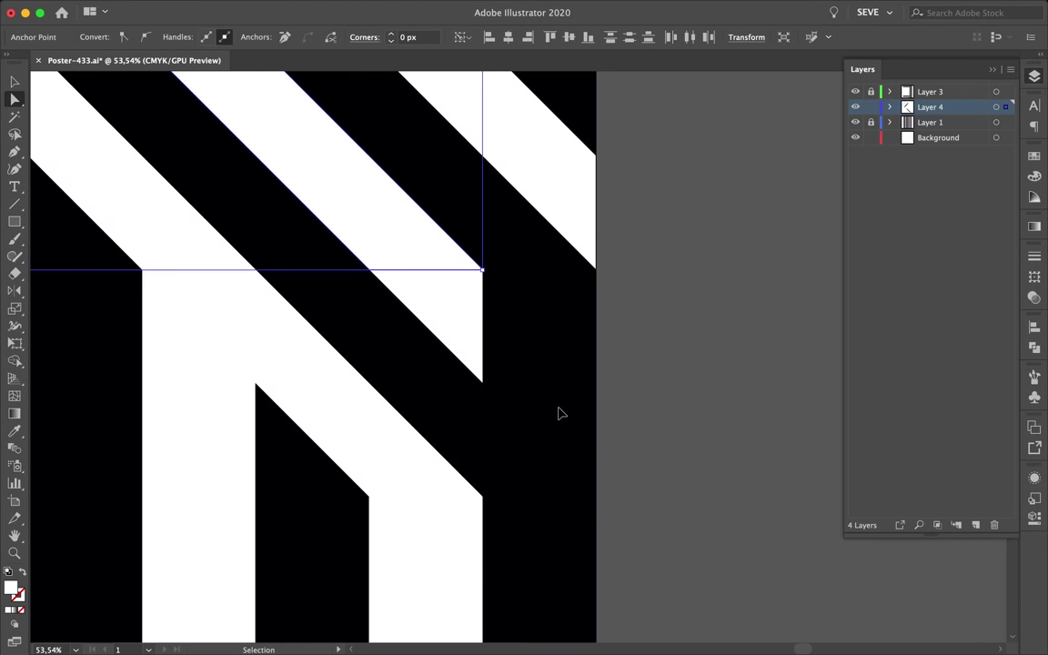
scroll(557, 411, "down", 4)
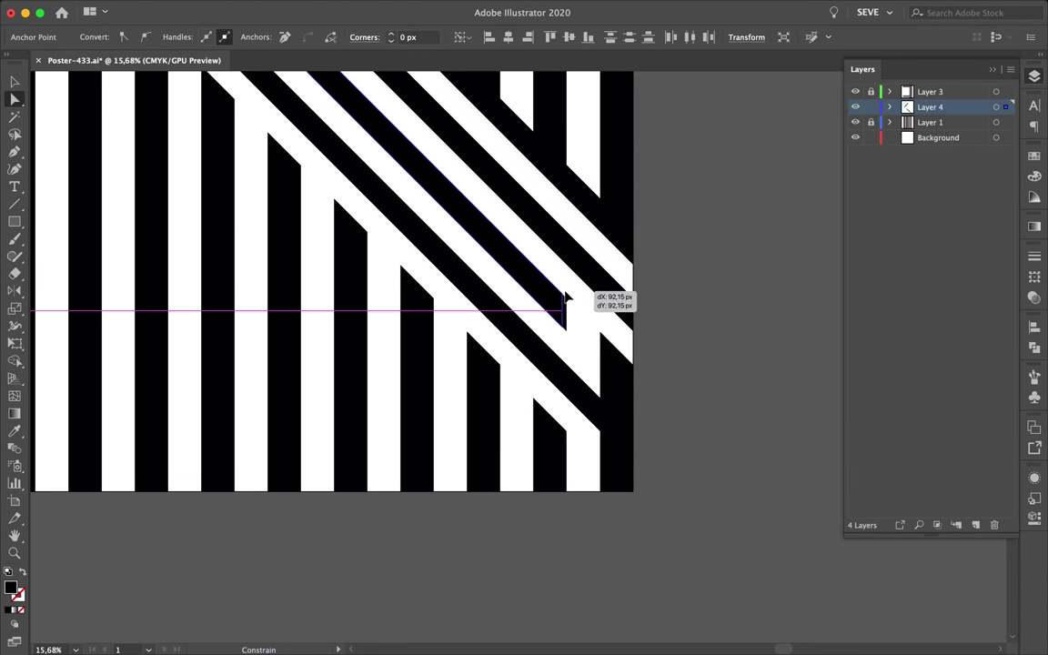
left_click_drag(565, 298, 573, 299)
scroll(573, 300, "up", 5)
scroll(619, 353, "down", 5)
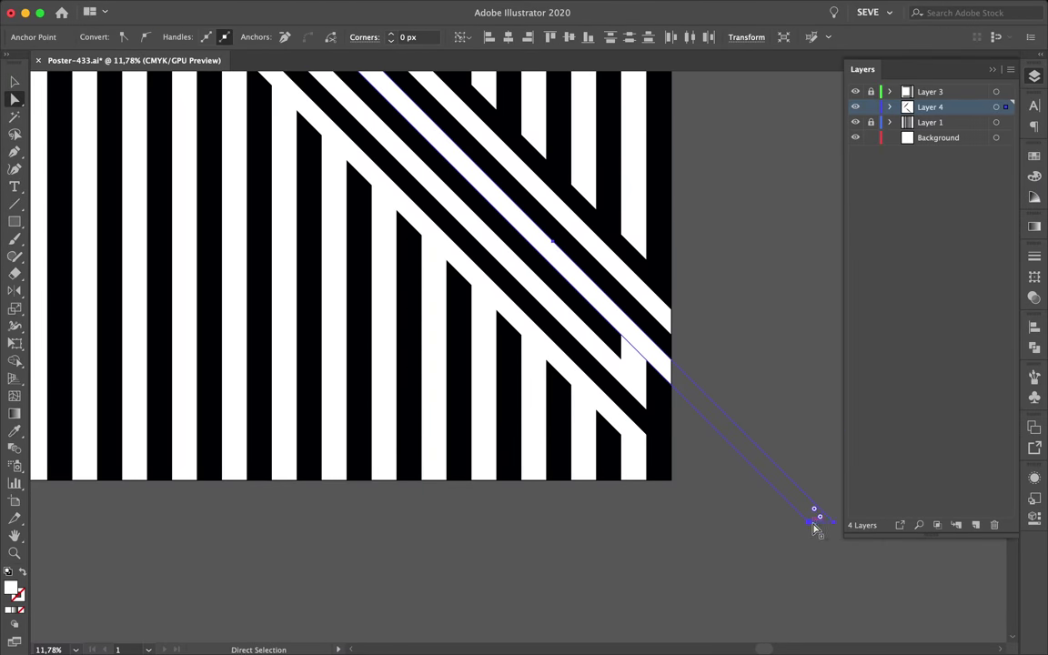
left_click_drag(573, 281, 573, 282)
scroll(573, 282, "up", 5)
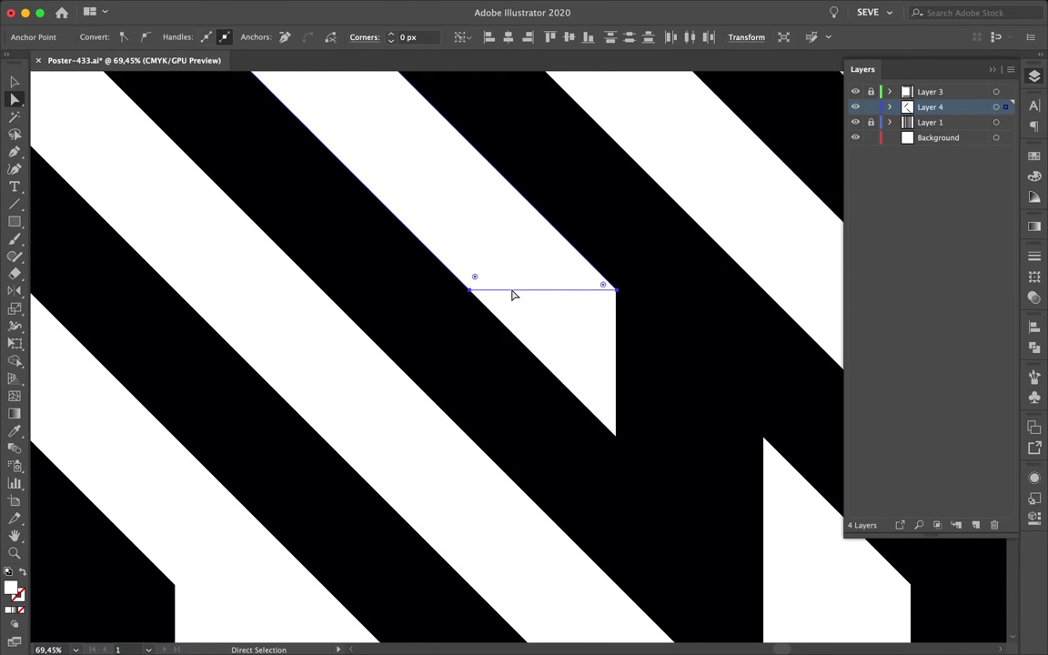
- Tilt the joint edge up to the diagonal's corner and nudge its left anchor onto the diagonal
left_click(512, 295)
scroll(564, 309, "up", 3)
left_click(605, 327)
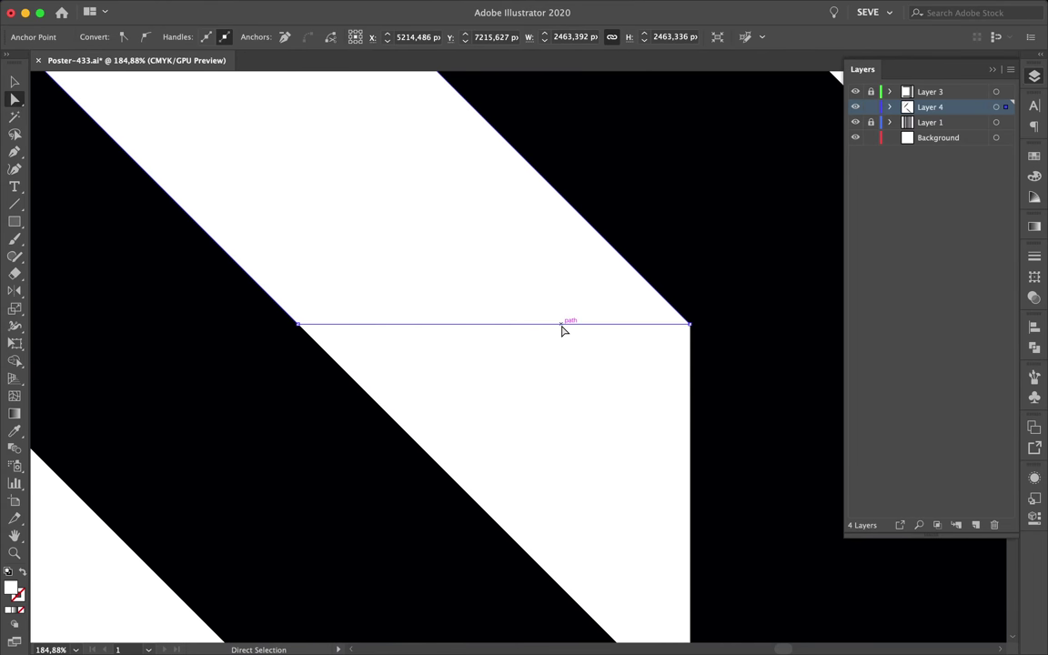
left_click(678, 363)
scroll(652, 349, "up", 3)
left_click(652, 335)
key("v")
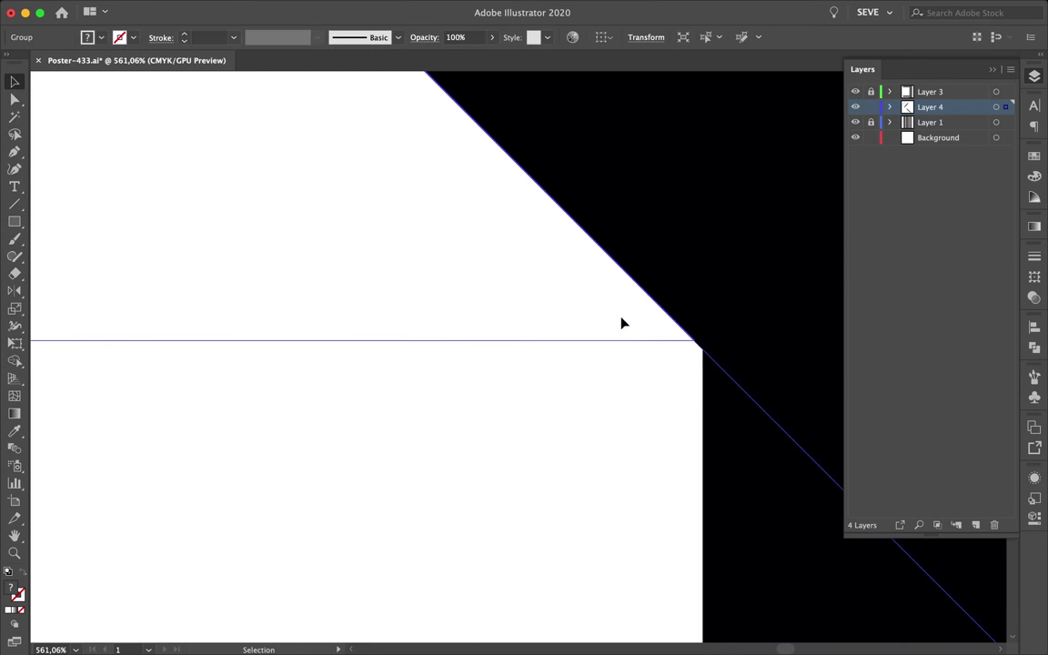
scroll(622, 323, "down", 2)
scroll(627, 354, "down", 3)
left_click(786, 288)
scroll(573, 342, "up", 4)
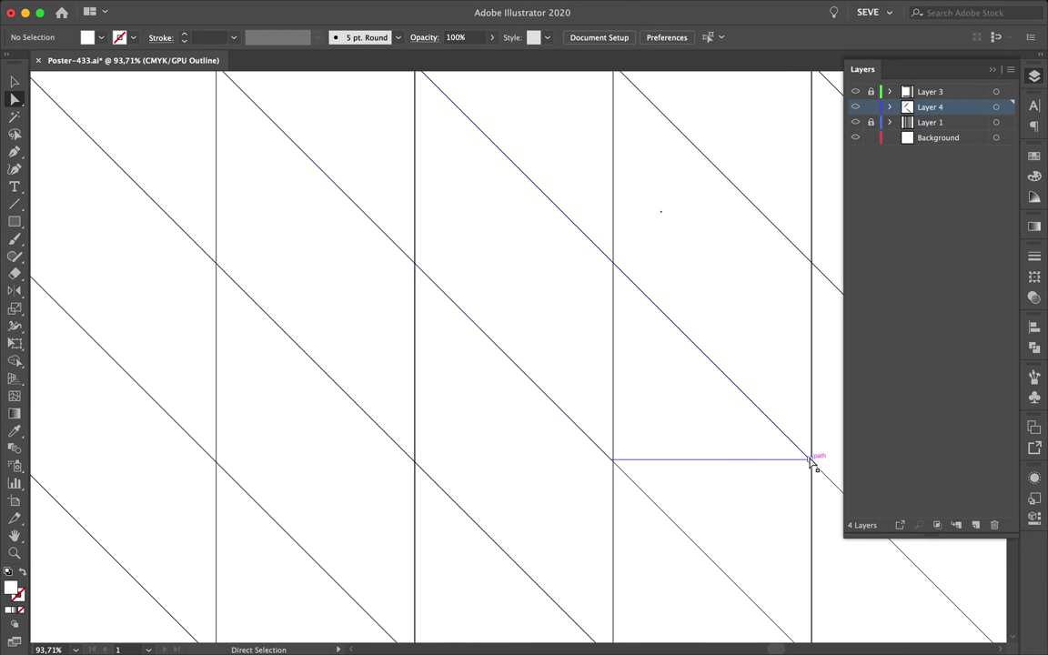
left_click_drag(810, 460, 790, 441)
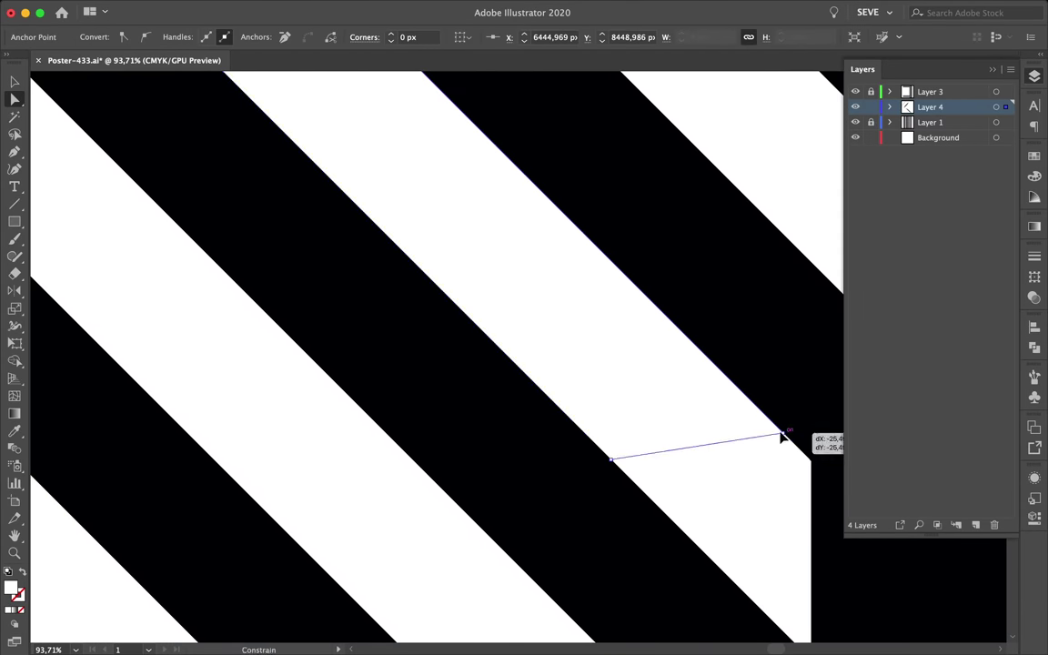
scroll(745, 445, "up", 3)
left_click(786, 428)
left_click_drag(366, 496, 384, 514)
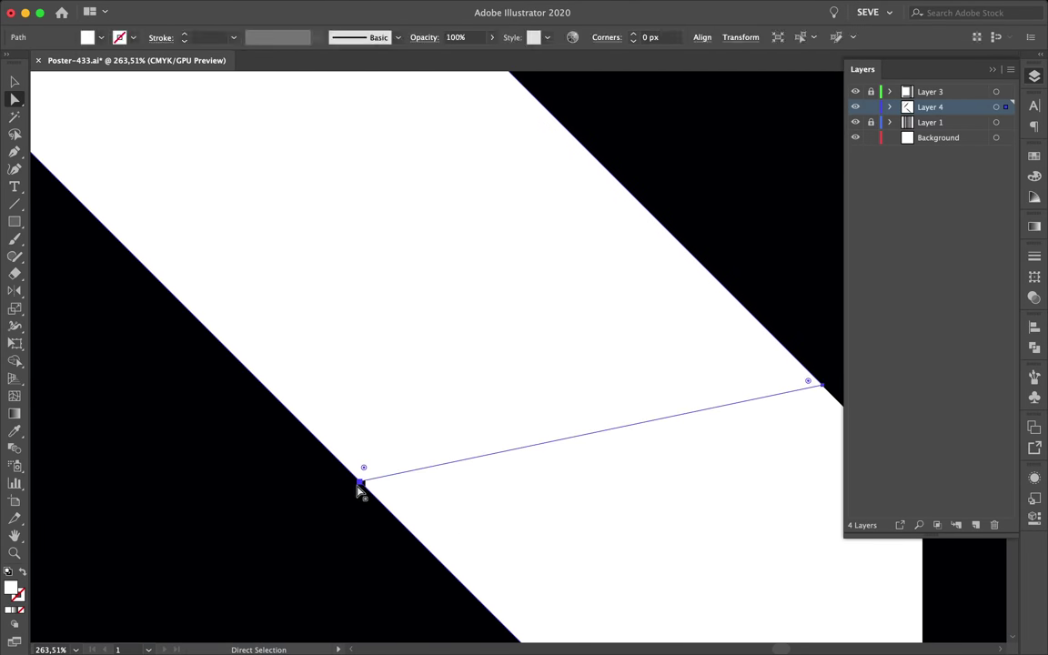
left_click(545, 427)
- In Outline view, move the white stripe piece to close the joint and snap the anchor to the corner
key("v")
key("ctrl+y")
left_click_drag(523, 500, 550, 482)
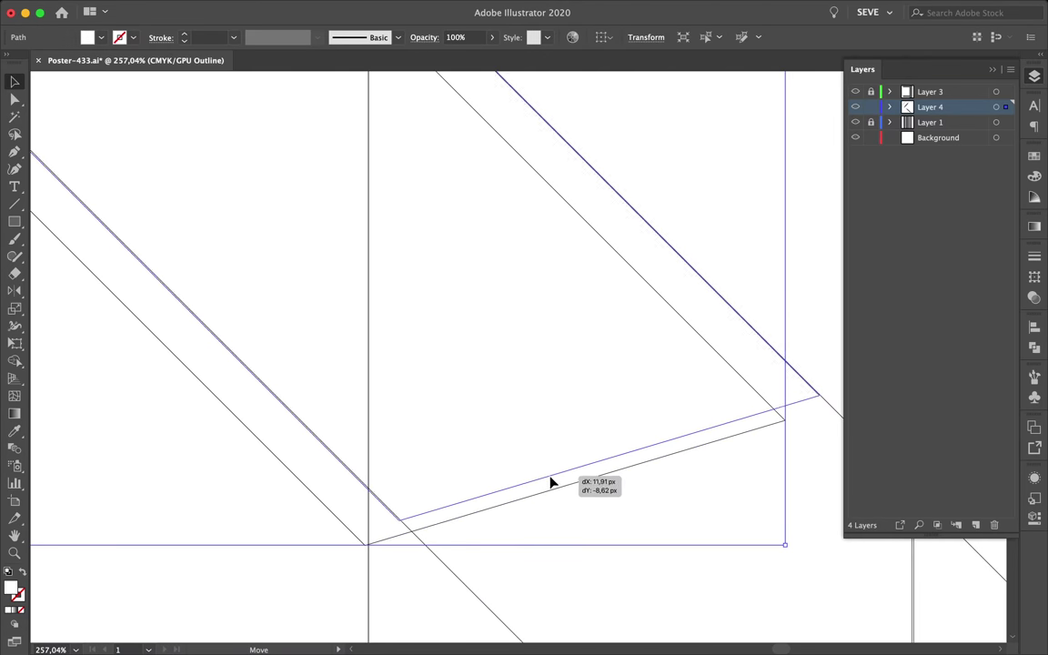
key("ctrl+y")
scroll(577, 533, "down", 3)
scroll(582, 532, "up", 3)
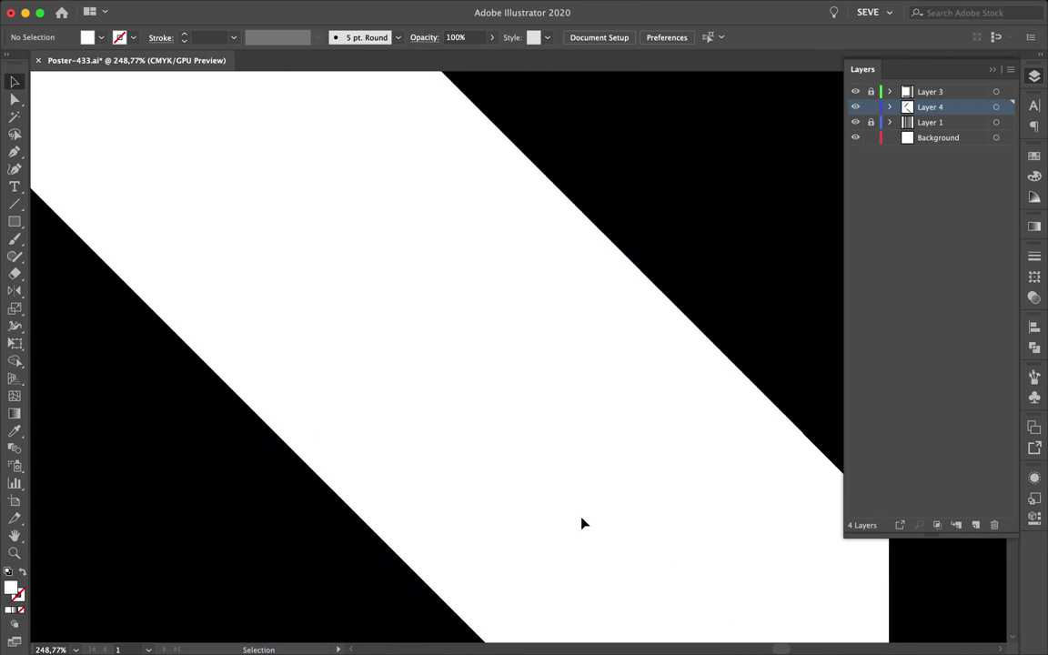
left_click_drag(610, 529, 616, 528)
scroll(616, 529, "up", 5)
scroll(664, 561, "up", 5)
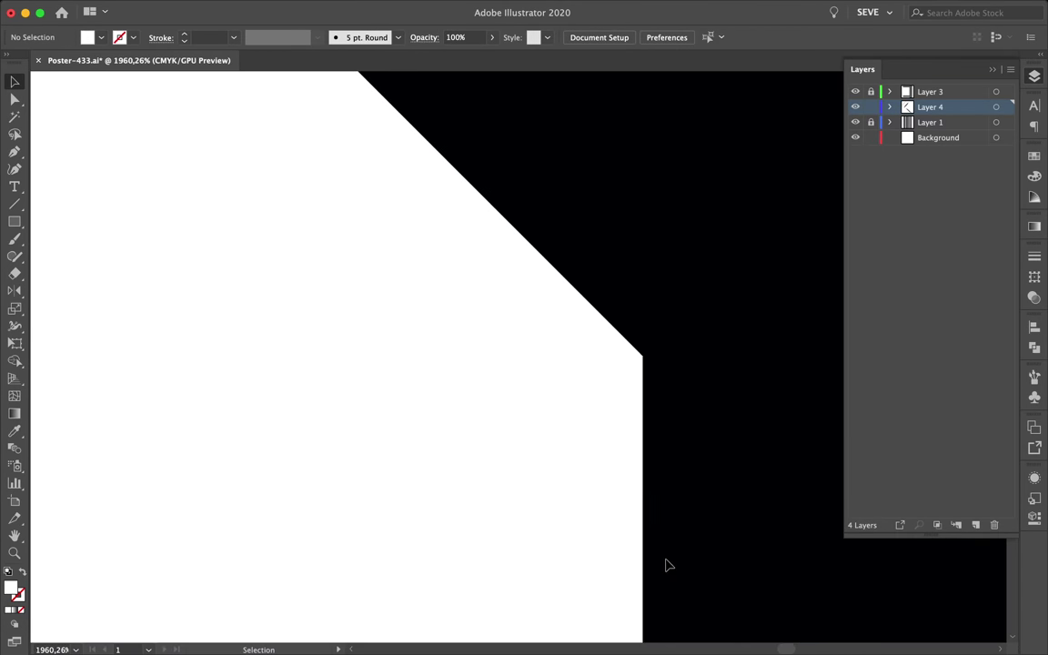
scroll(664, 561, "up", 5)
left_click_drag(591, 294, 591, 294)
scroll(678, 246, "up", 5)
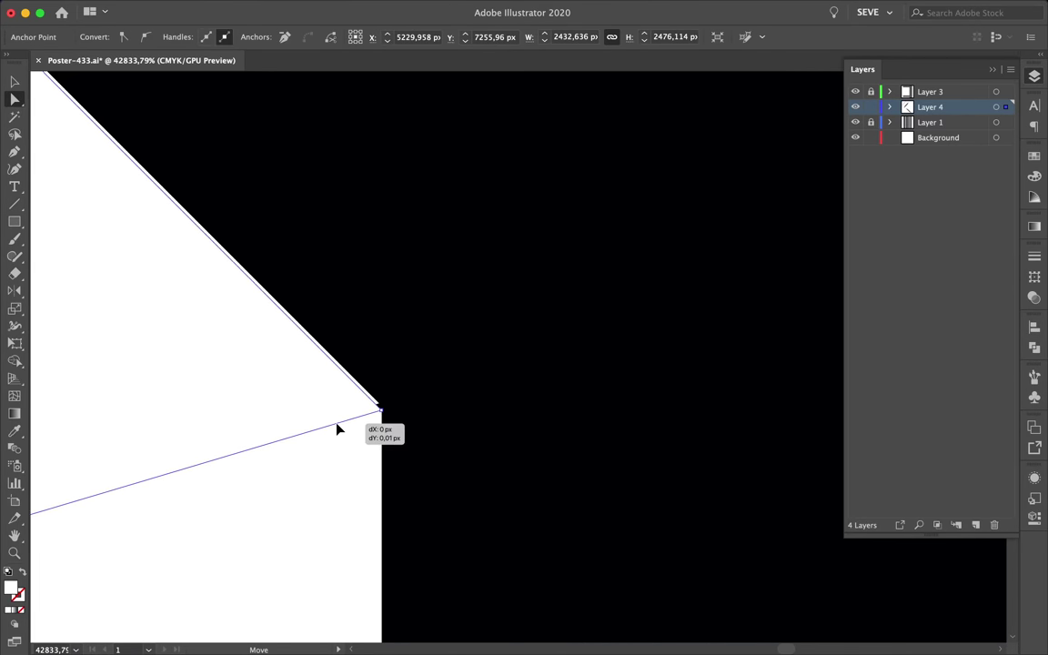
scroll(470, 465, "down", 5)
scroll(471, 465, "down", 5)
scroll(222, 321, "down", 5)
scroll(219, 320, "down", 5)
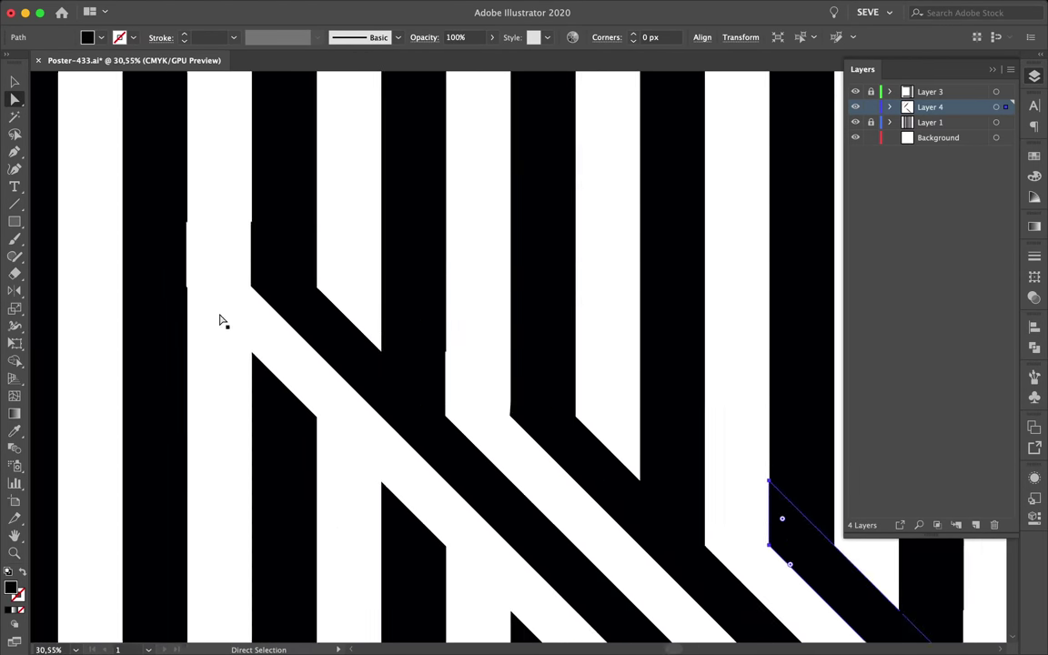
- Move the diagonal white stripe into place and reposition the black stripe piece at the joint
key("v")
left_click(219, 320)
scroll(212, 289, "up", 3)
left_click_drag(217, 292, 549, 393)
scroll(563, 382, "up", 3)
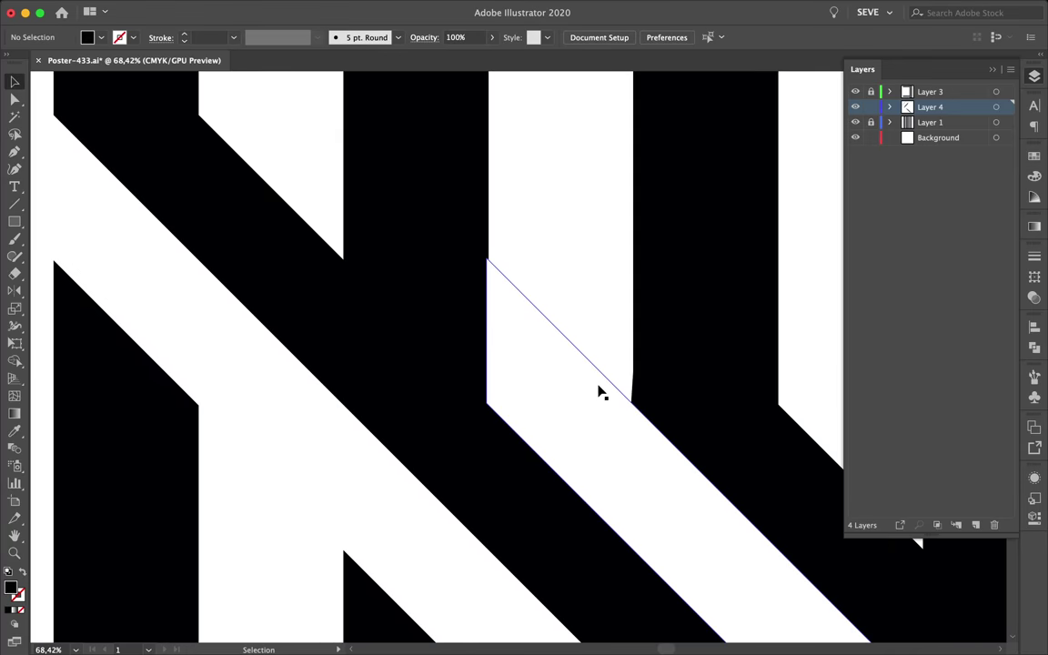
scroll(519, 348, "up", 3)
scroll(564, 405, "down", 3)
left_click_drag(548, 393, 573, 415)
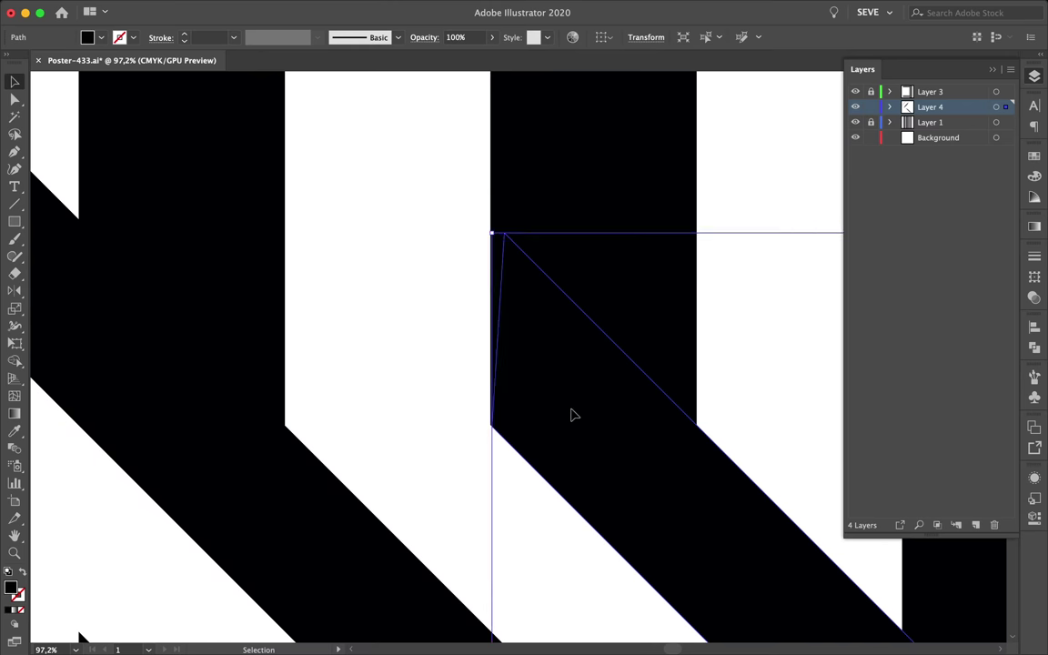
scroll(622, 455, "up", 3)
scroll(423, 445, "up", 5)
left_click(423, 445)
- In Outline view, snap the path point onto the vertical stripe edge and shift the piece slightly left
key("ctrl+y")
left_click(258, 262)
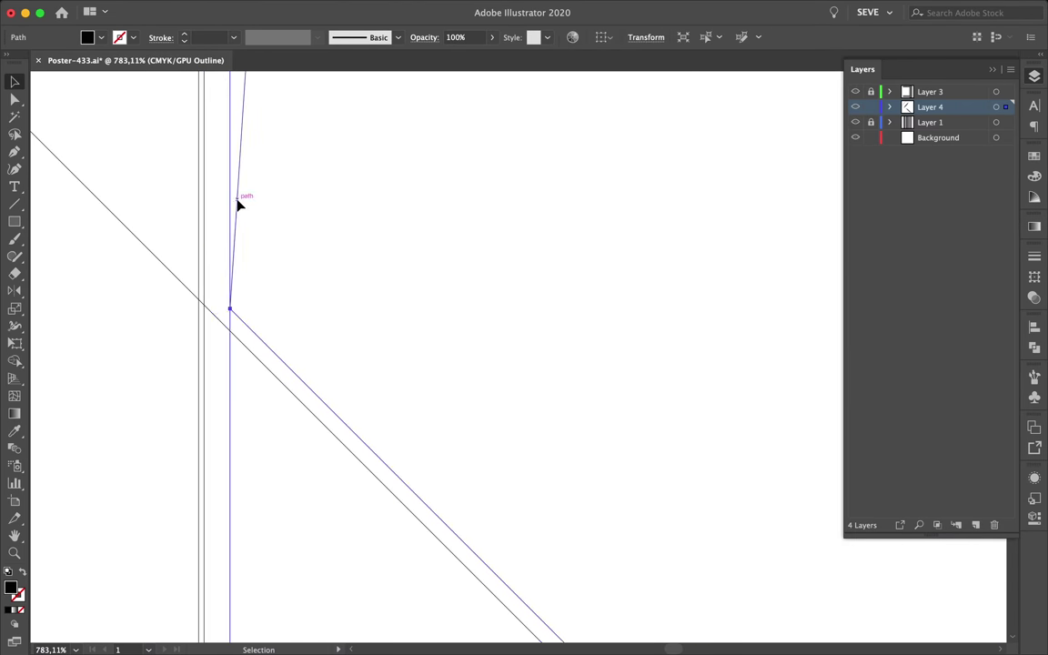
left_click_drag(219, 210, 219, 210)
scroll(203, 372, "up", 5)
scroll(288, 311, "up", 5)
left_click_drag(288, 312, 281, 334)
key("ctrl+y")
scroll(287, 298, "down", 10)
scroll(726, 552, "down", 3)
scroll(726, 552, "up", 3)
scroll(298, 307, "up", 1)
scroll(248, 258, "down", 1)
left_click_drag(249, 262, 243, 262)
scroll(353, 271, "down", 2)
scroll(289, 424, "down", 2)
- Select the diagonal stripe path and check the view and snapping options
left_click(311, 385)
scroll(345, 373, "up", 5)
scroll(373, 360, "down", 5)
scroll(377, 357, "up", 3)
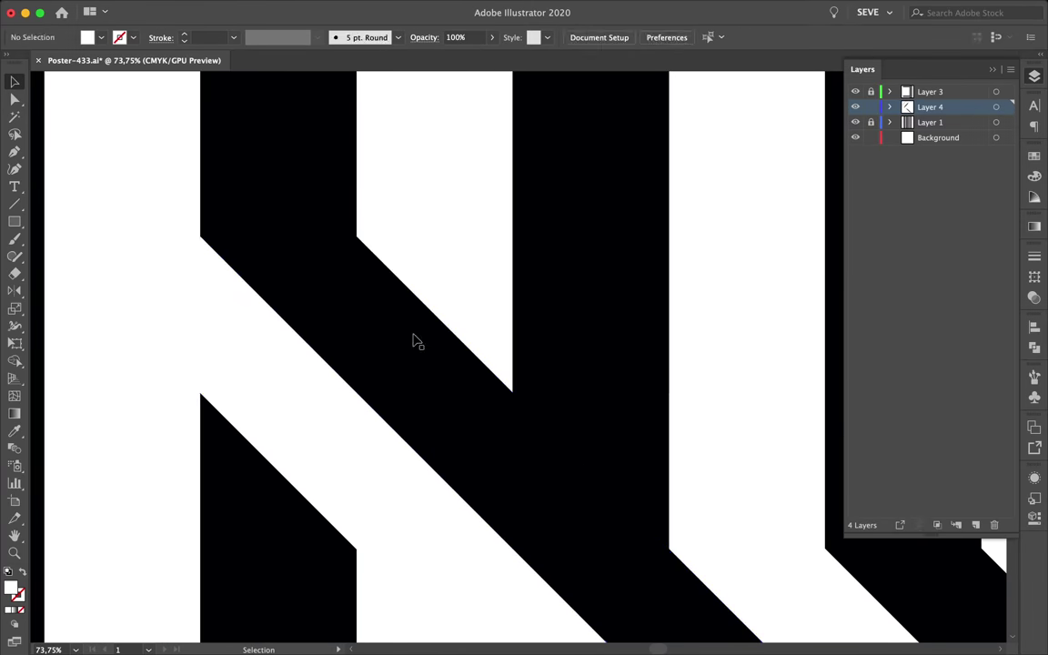
left_click(341, 7)
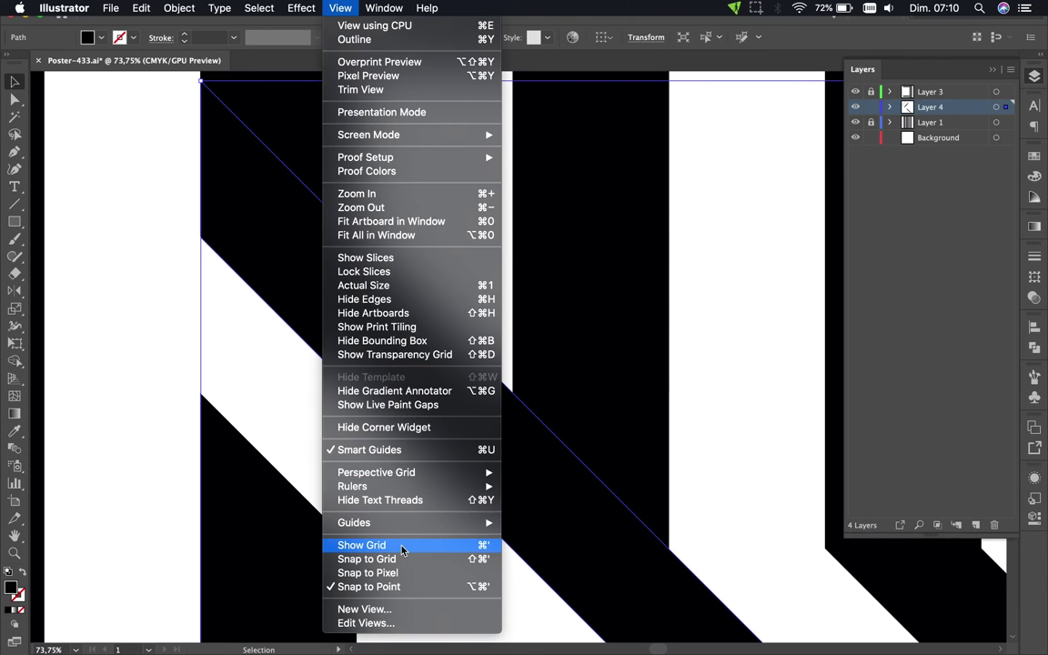
left_click(725, 311)
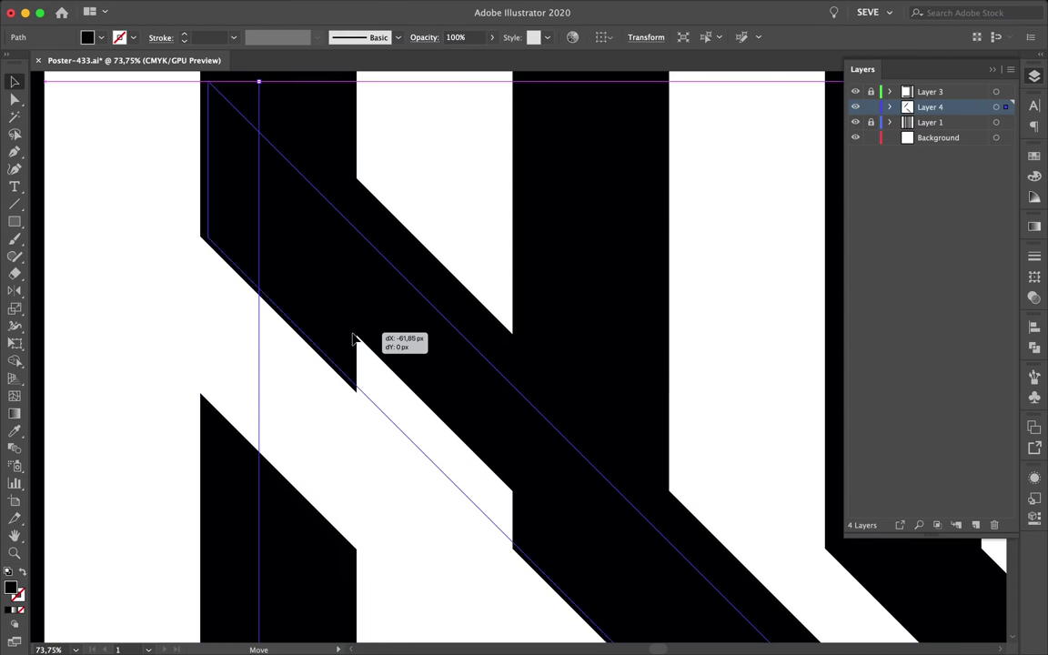
scroll(450, 292, "up", 3)
- Move the stripe piece so the diagonal's corner sits exactly on the vertical edge, then view the whole poster
left_click_drag(537, 392, 466, 468)
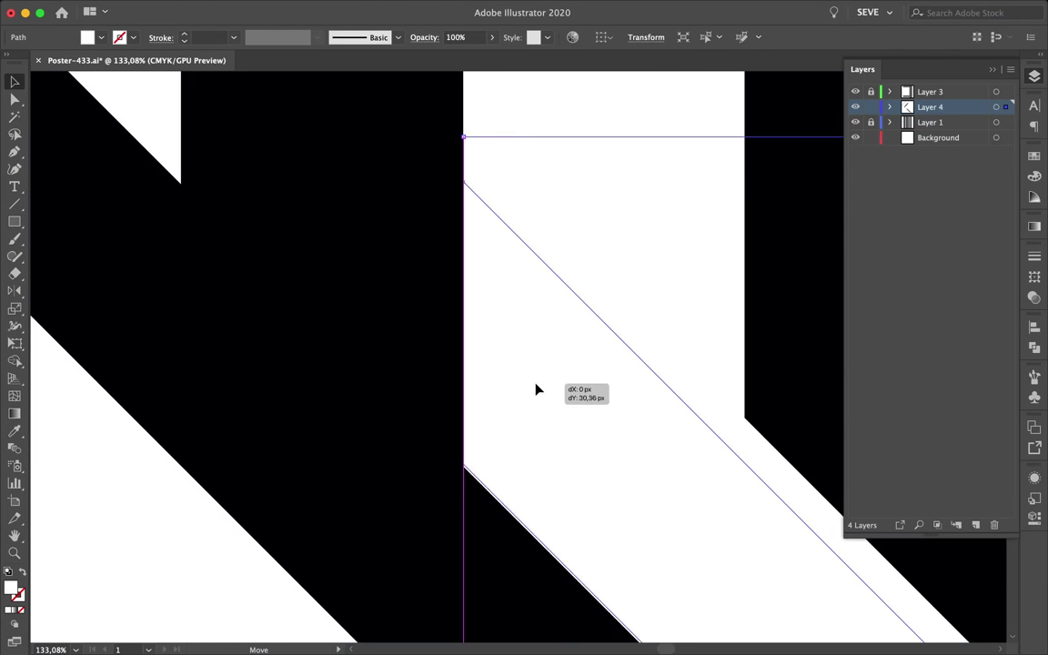
key("ctrl+y")
scroll(452, 512, "up", 5)
left_click_drag(503, 292, 538, 309)
scroll(502, 292, "up", 5)
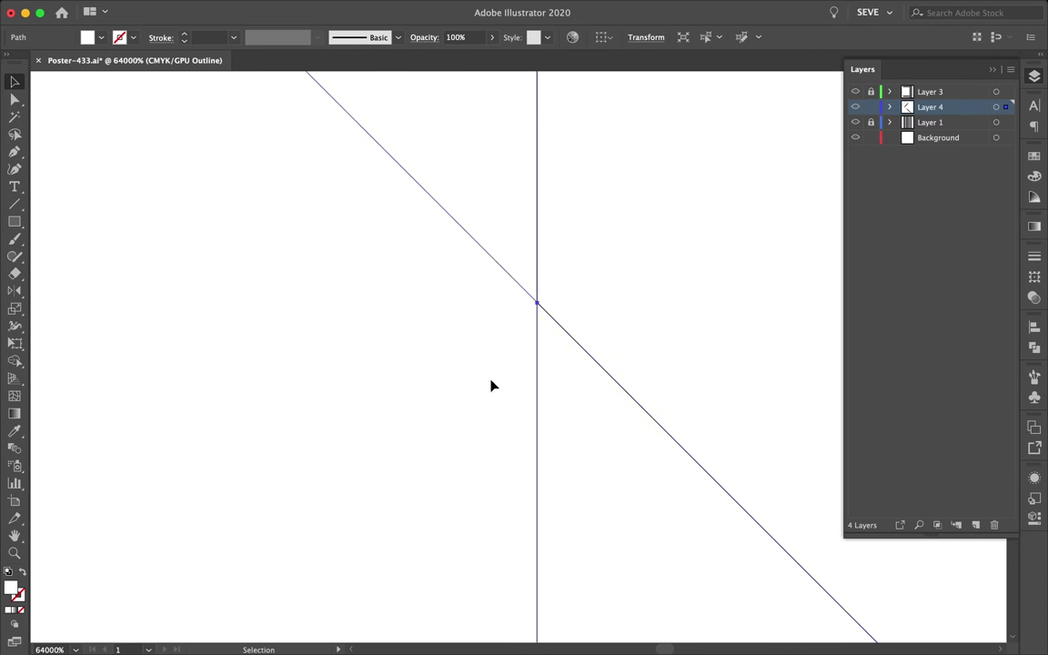
key("ctrl+y")
key("ctrl+0")
scroll(624, 440, "up", 5)
- Align another stripe piece with the vertical stripes and recheck it in Outline view
mouse_move(624, 439)
left_mouse_down()
mouse_move(551, 465)
mouse_move(593, 464)
mouse_move(566, 466)
left_mouse_up()
scroll(593, 465, "up", 3)
left_click(643, 421)
key("ctrl+y")
scroll(384, 442, "up", 5)
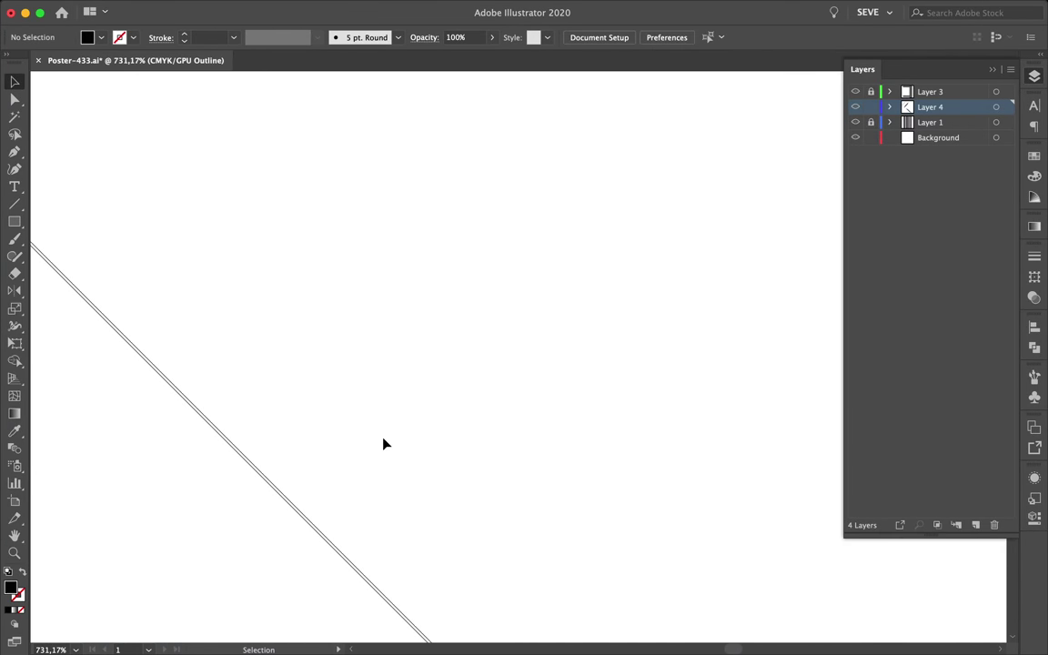
scroll(289, 421, "up", 2)
scroll(311, 479, "down", 5)
scroll(311, 482, "down", 5)
- Select a short stripe segment, return to the filled preview, and unlock Layer 1
key("a")
left_click(312, 390)
key("v")
scroll(310, 389, "up", 10)
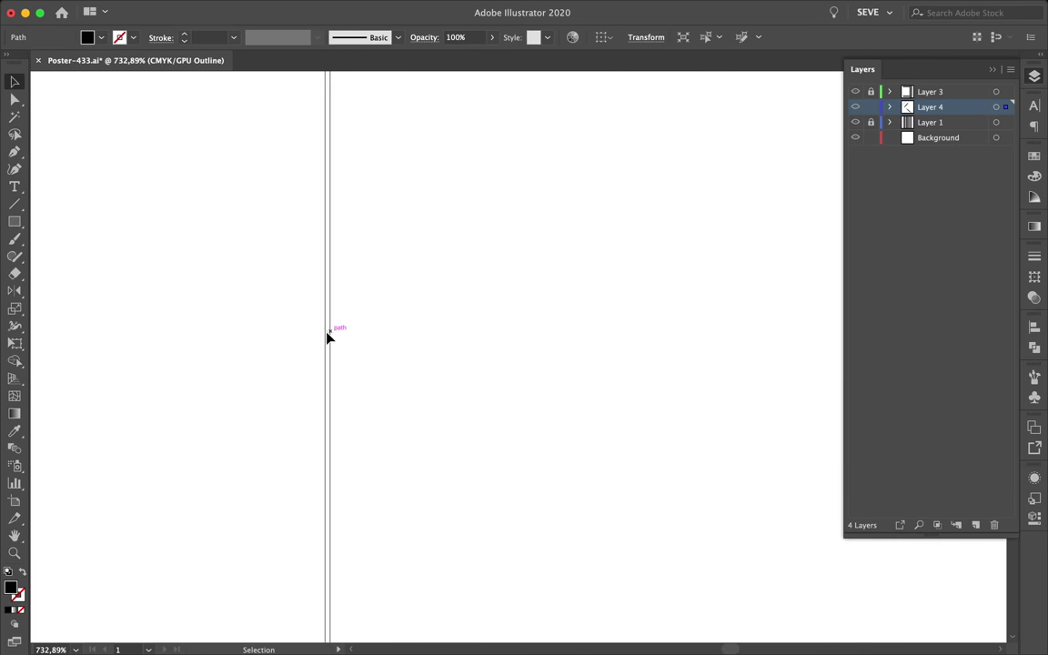
key("ctrl+y")
scroll(327, 335, "down", 5)
scroll(384, 328, "down", 4)
scroll(408, 374, "down", 3)
left_click(871, 122)
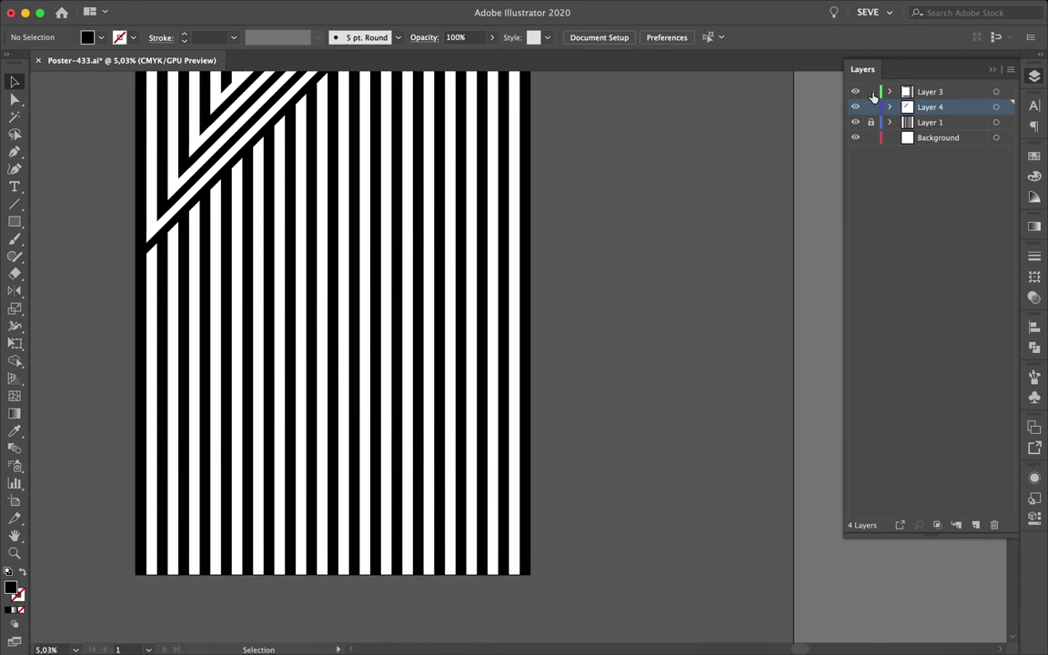
- Inspect a vertical stripe rectangle on Layer 1 in outline view
key("ctrl+y")
scroll(498, 405, "up", 8)
scroll(599, 389, "up", 4)
left_click(594, 390)
scroll(594, 390, "down", 5)
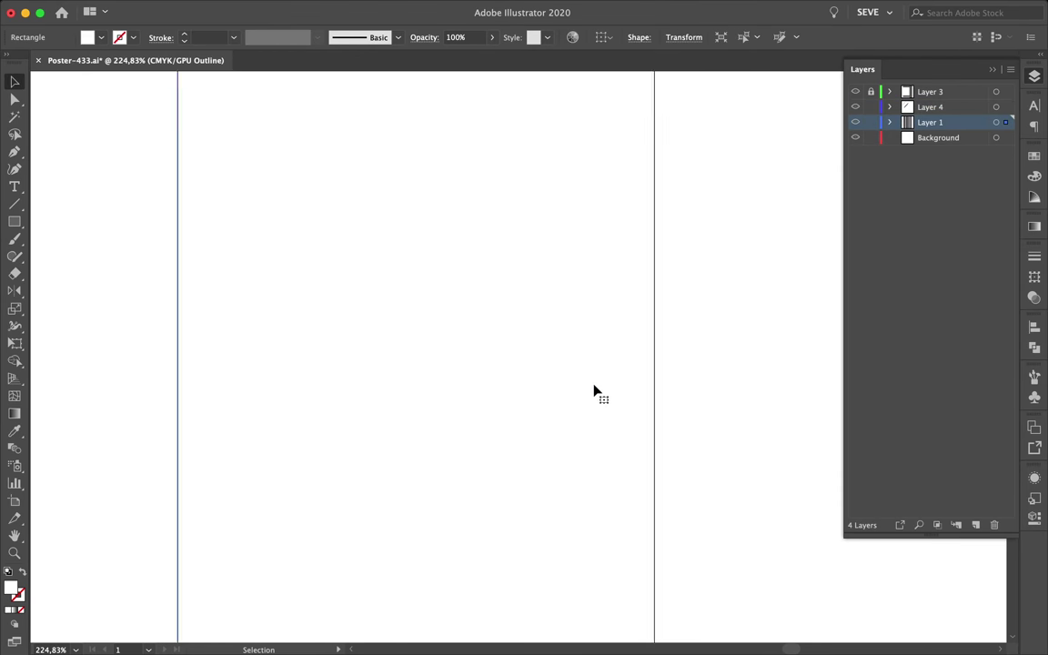
scroll(693, 431, "down", 8)
scroll(750, 377, "down", 6)
scroll(753, 376, "up", 4)
scroll(753, 377, "up", 7)
scroll(753, 378, "up", 4)
scroll(753, 378, "up", 3)
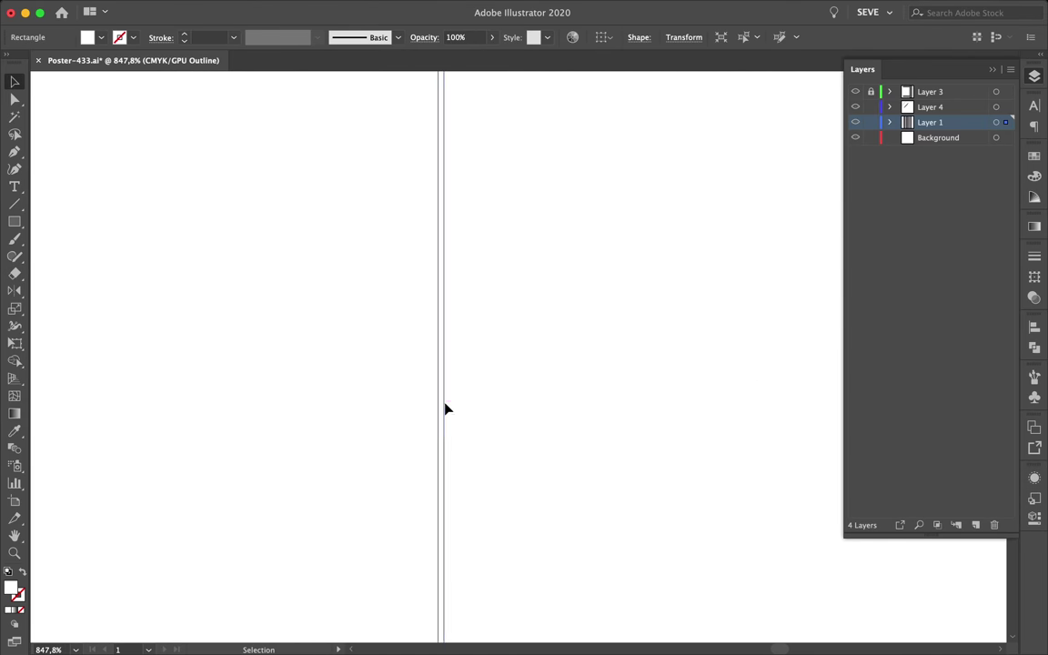
scroll(534, 407, "down", 5)
- Select and slightly nudge the white object on the artboard, checking it in preview
key("super+y")
left_click(390, 449)
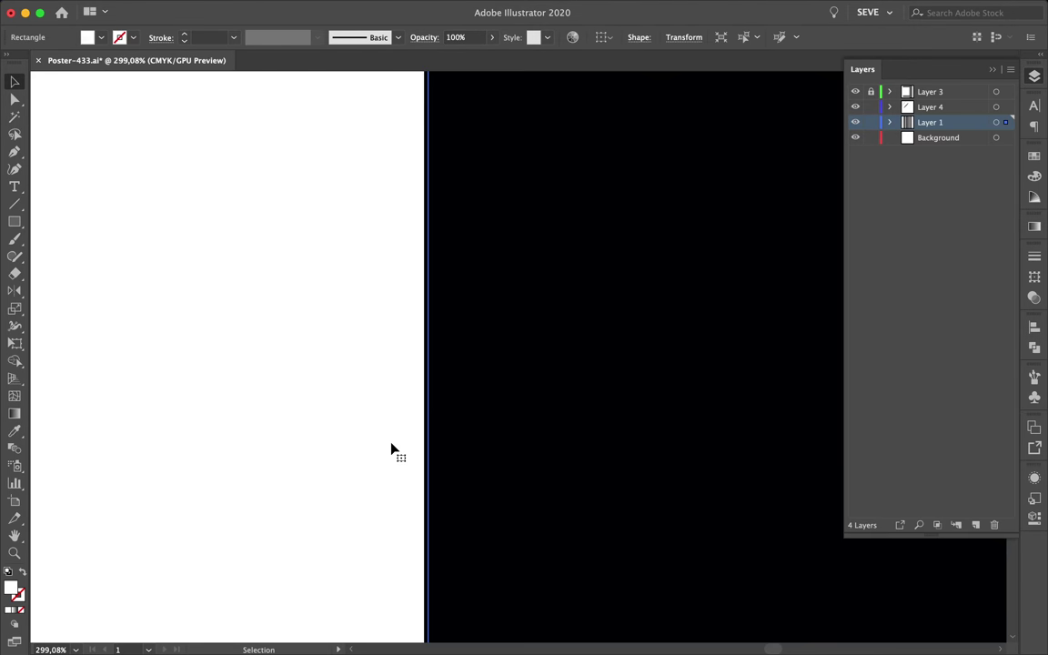
key("super+y")
left_click_drag(477, 449, 469, 454)
key("super+y")
scroll(498, 436, "down", 5)
scroll(498, 437, "down", 15)
- Draw a black stripe rectangle with no stroke and fit the artboard in view
key("m")
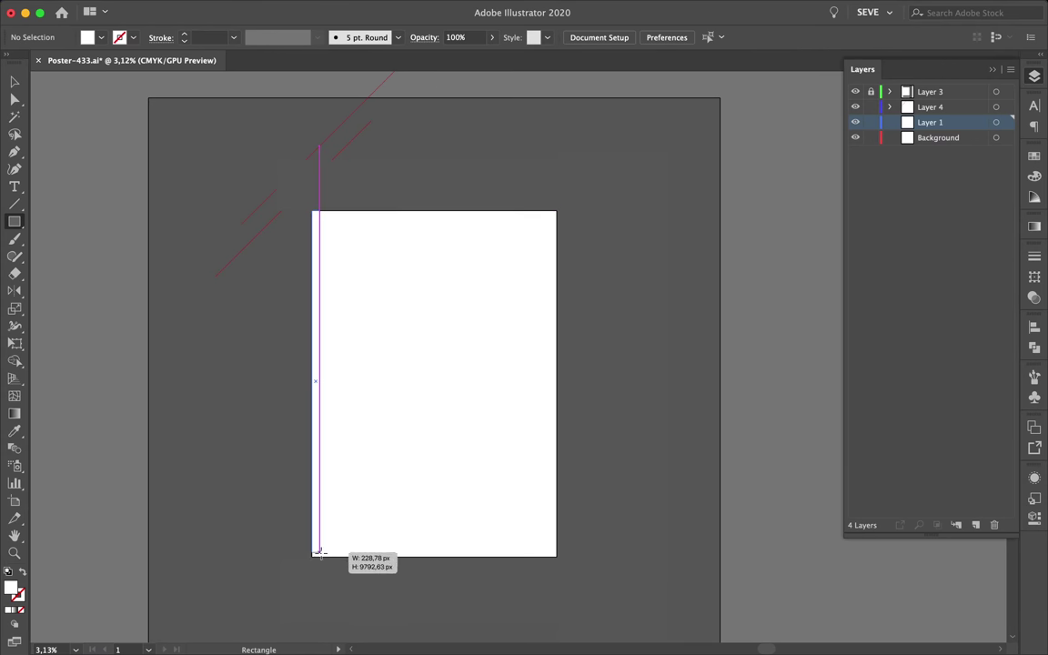
left_click(20, 607)
left_click(340, 8)
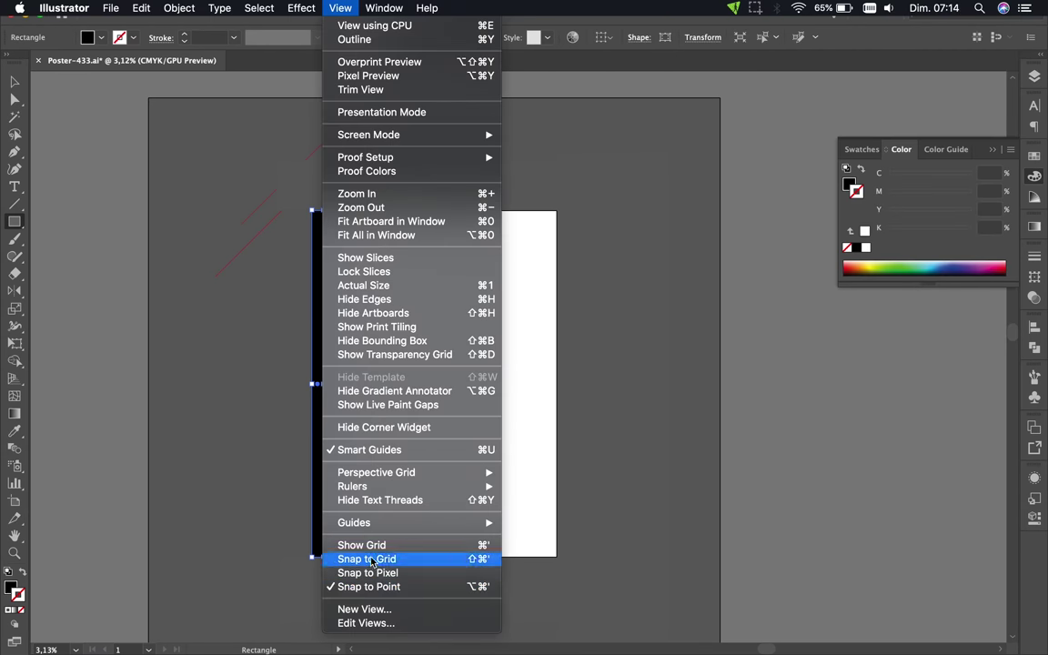
key("super+0")
- Duplicate the stripe repeatedly with Cmd+D and stretch the set to the artboard width
key("v")
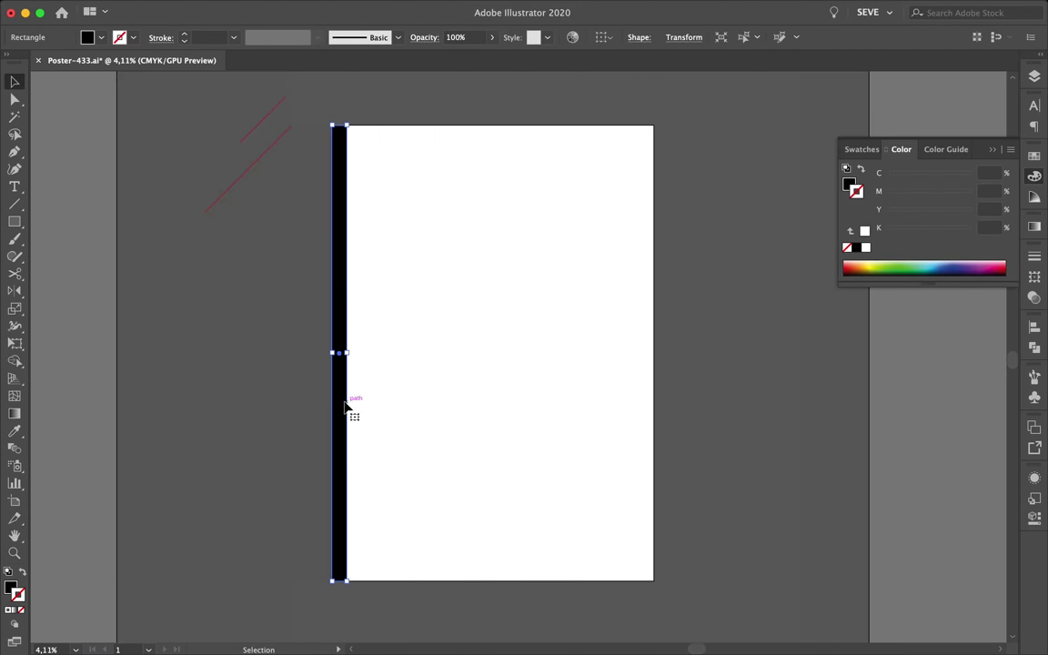
left_click_drag(346, 421, 374, 428)
key("super+d")
key("super+d")
key("super+d")
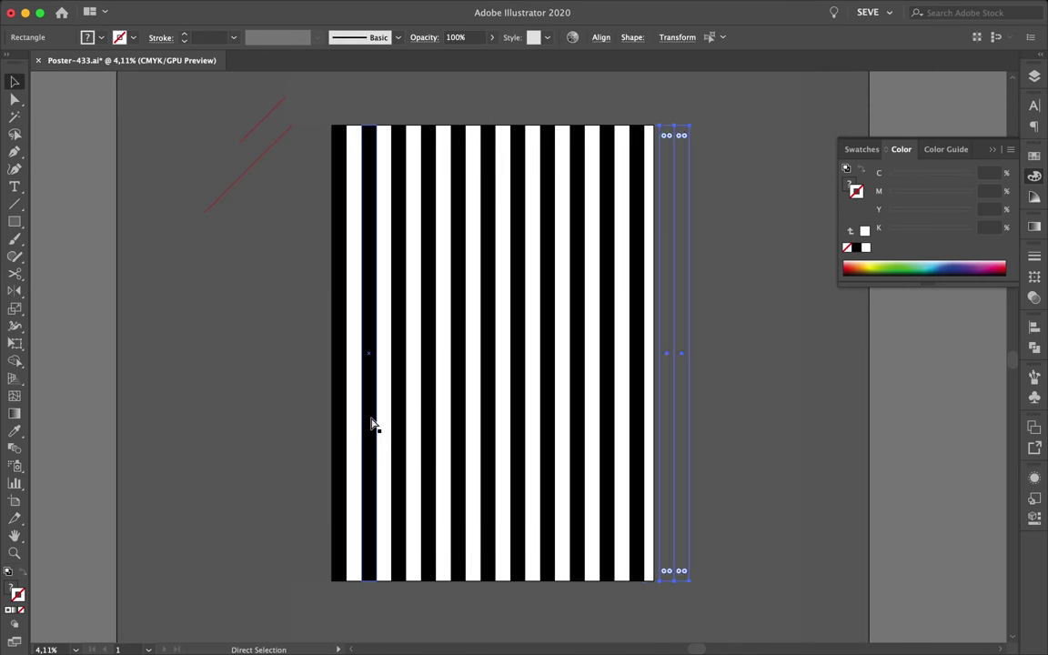
key("super+a")
left_click_drag(783, 353, 664, 386)
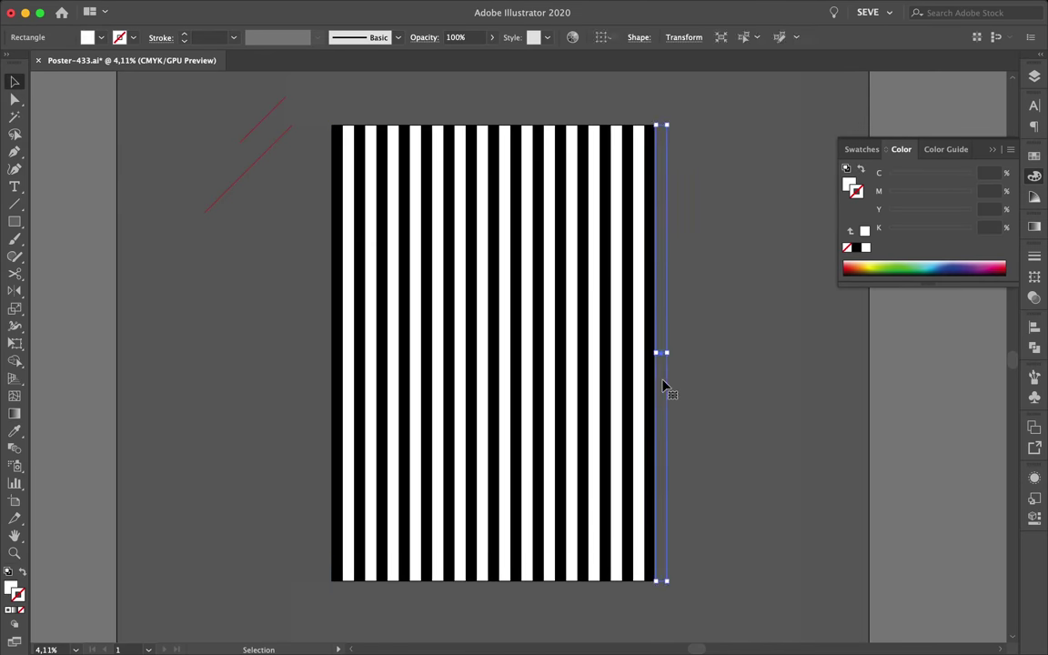
- Check the stripe rectangles in outline view, then return to the fitted colour preview
scroll(664, 386, "up", 5)
left_click(662, 387)
key("super+y")
scroll(666, 381, "down", 3)
key("super+a")
scroll(750, 344, "up", 3)
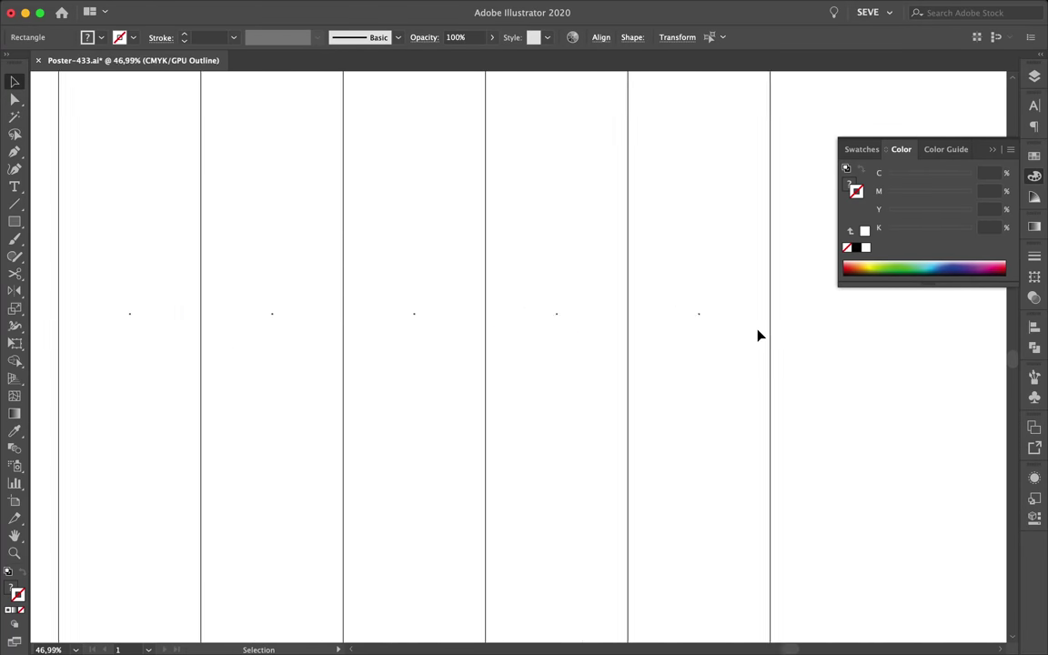
left_click(814, 301)
key("super+y")
key("super+0")
- Shift all stripes right, then back left to interleave them within the artboard
key("super+a")
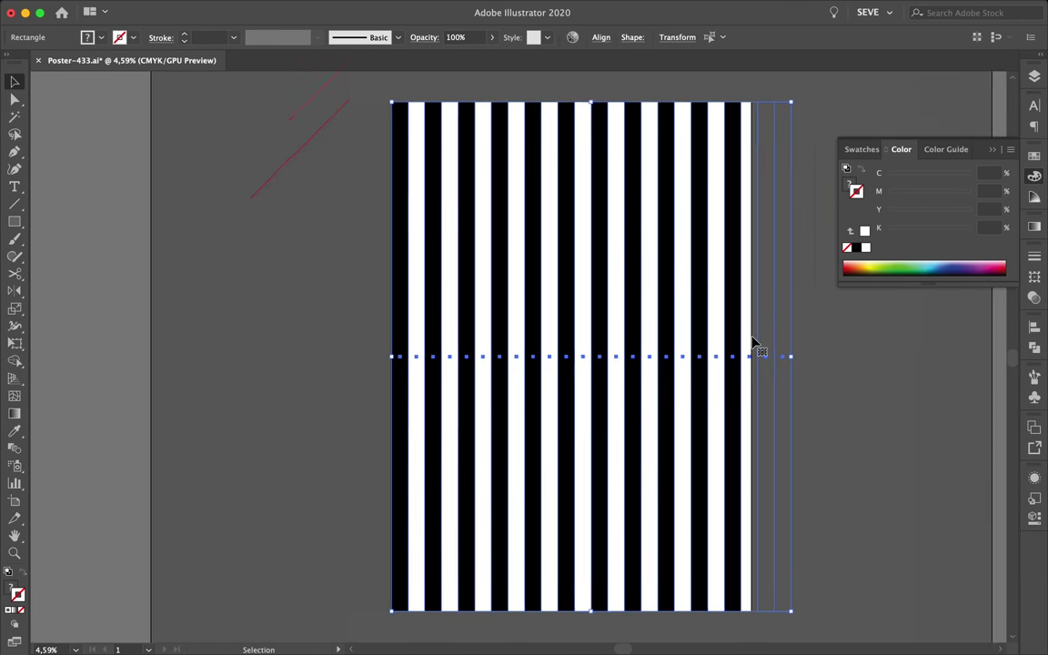
mouse_move(753, 341)
left_mouse_down()
mouse_move(679, 409)
mouse_move(765, 415)
left_mouse_up()
key("super+y")
scroll(763, 417, "up", 3)
scroll(842, 372, "up", 3)
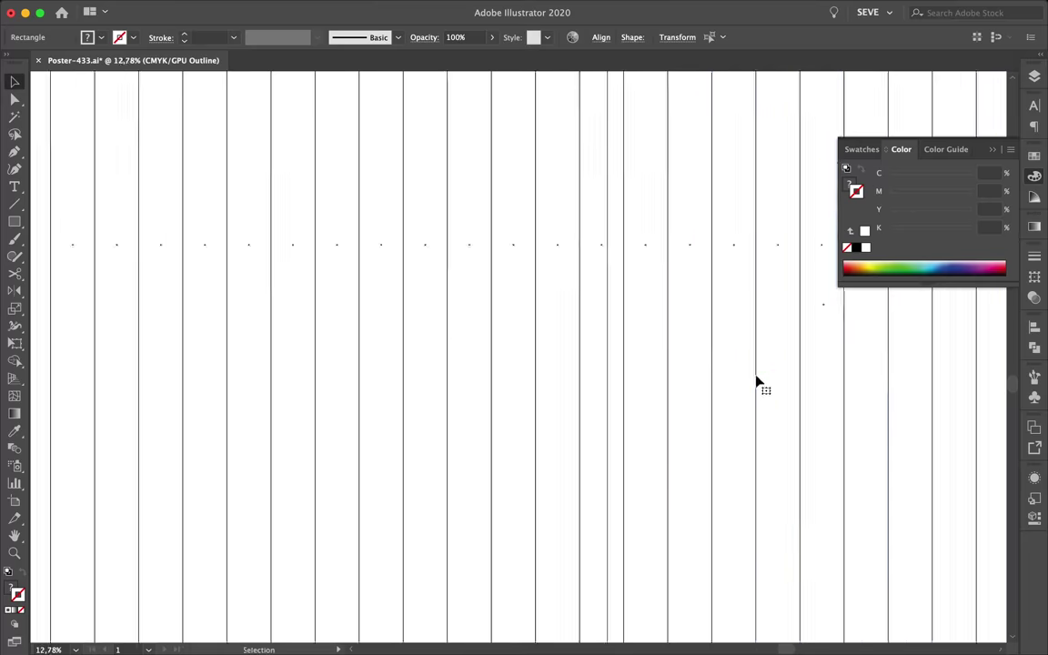
key("super+y")
scroll(756, 381, "down", 3)
mouse_move(801, 342)
left_mouse_down()
mouse_move(727, 345)
mouse_move(786, 342)
left_mouse_up()
scroll(727, 346, "up", 3)
left_click(690, 351)
- Copy the stripe set to the right and try slanting the leftmost stripe, undoing it
mouse_move(699, 330)
left_mouse_down()
mouse_move(640, 399)
mouse_move(723, 335)
left_mouse_up()
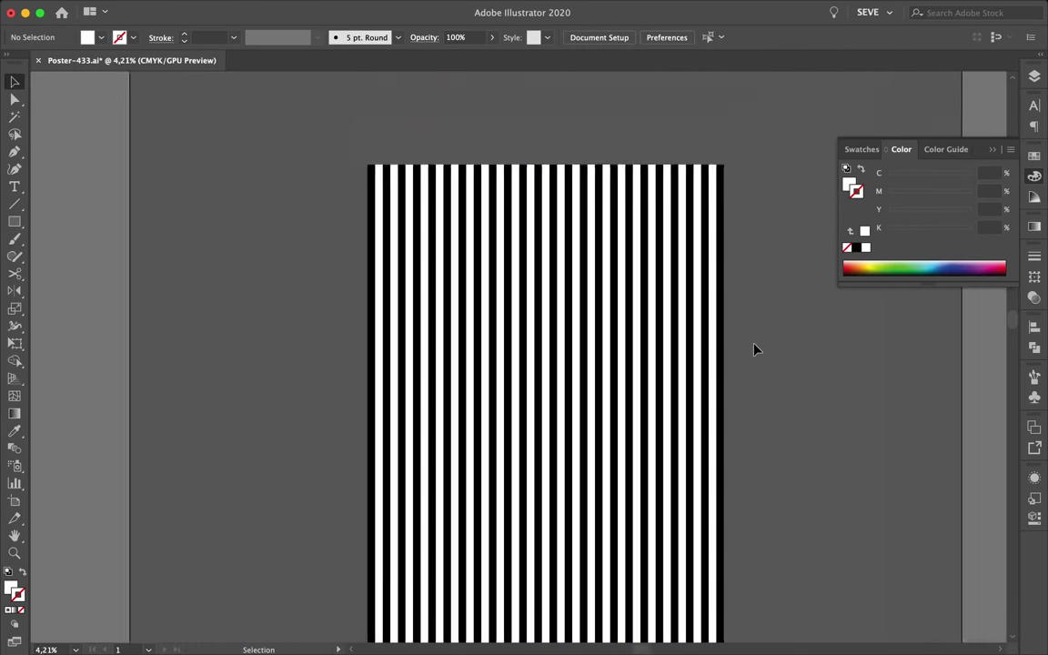
scroll(753, 349, "left", 5)
left_click(427, 130)
left_click_drag(433, 130, 850, 130)
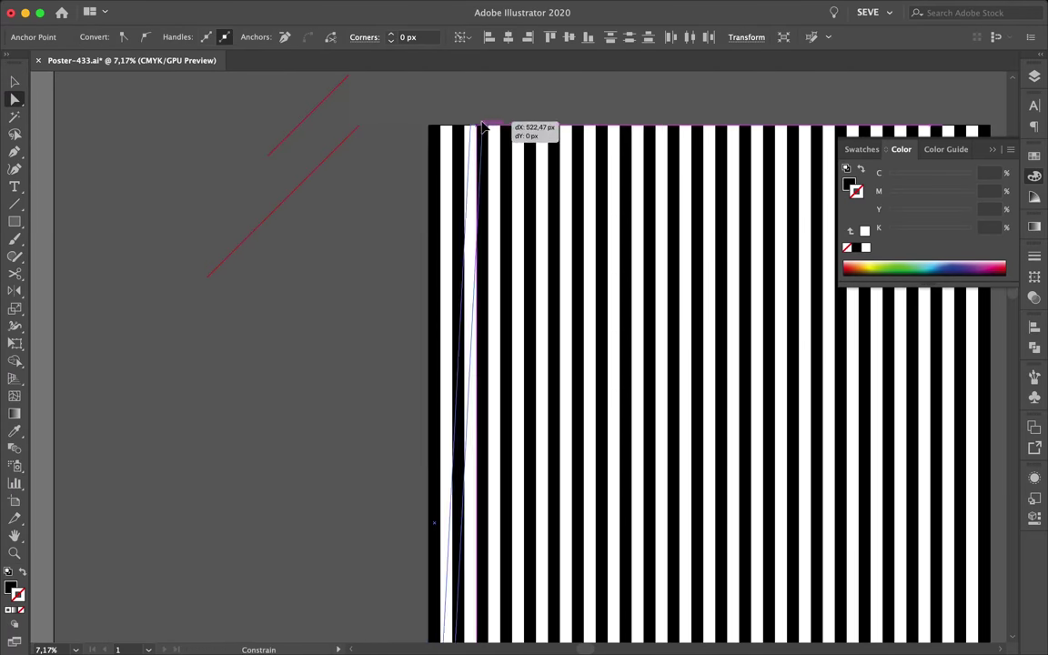
key("ctrl+z")
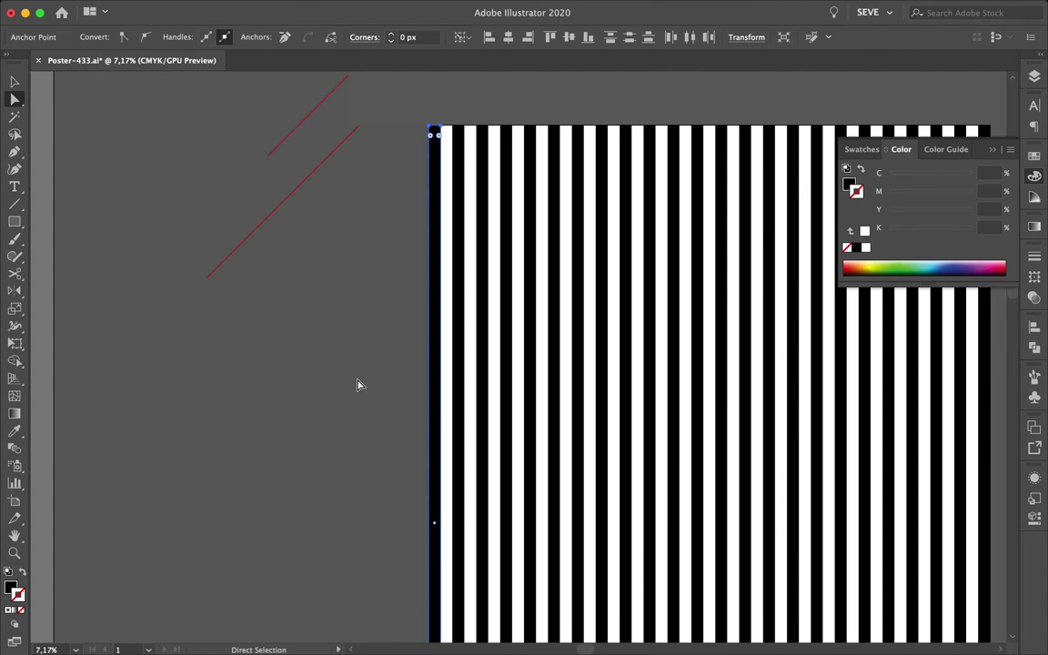
key("ctrl+minus")
- Stretch the stripe's top upward and move it onto the red diagonal guide
left_click_drag(369, 264, 370, 209)
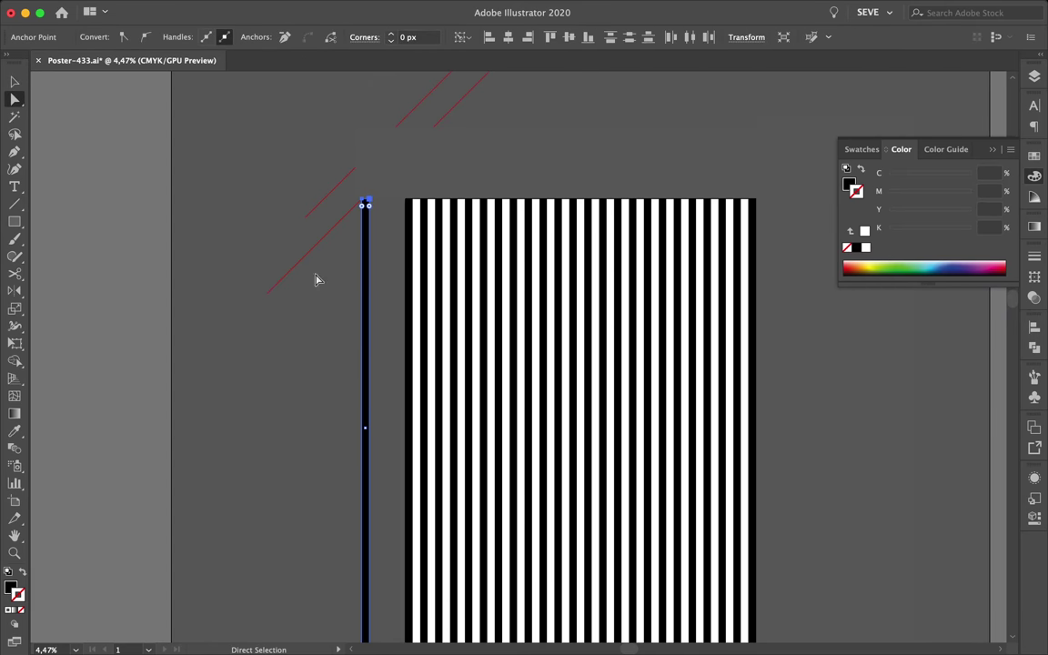
scroll(374, 589, "down", 3)
scroll(379, 155, "up", 5)
scroll(320, 173, "up", 5)
key("v")
key("ctrl+y")
left_click_drag(328, 159, 291, 199)
scroll(243, 105, "up", 5)
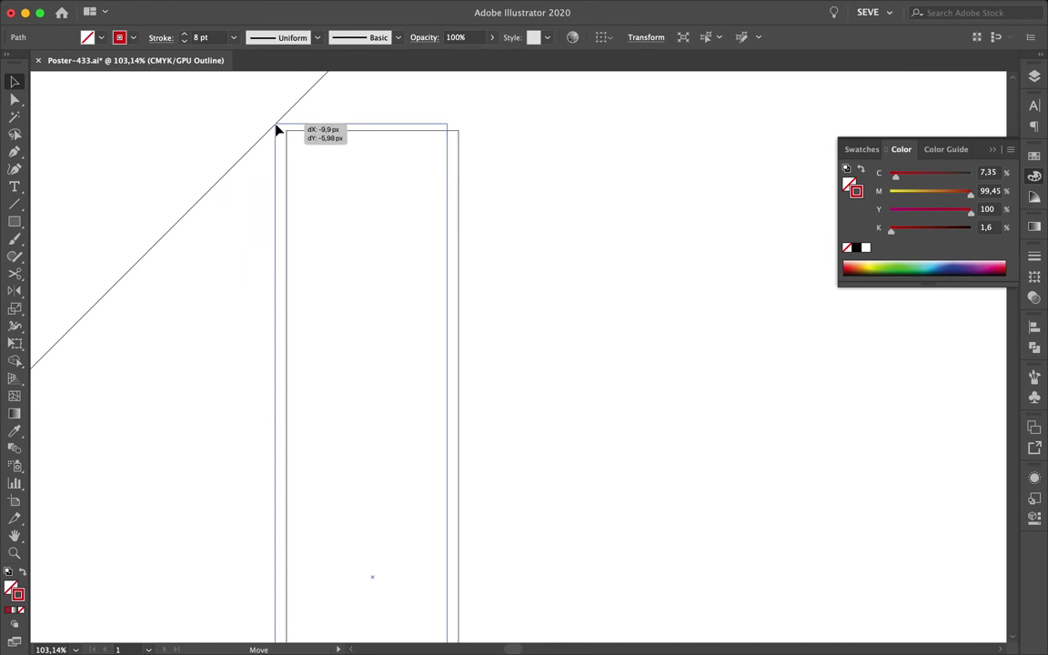
scroll(291, 164, "down", 4)
- Skew the stripe's bottom edge to the left with the Direct Selection tool
key("a")
left_click_drag(299, 493, 49, 445)
left_click_drag(255, 498, 146, 491)
scroll(136, 496, "up", 4)
scroll(136, 495, "up", 4)
- Align the stripe's corners and edge along the red diagonal guide
left_click_drag(140, 414, 140, 414)
scroll(247, 387, "up", 5)
left_click_drag(244, 380, 246, 387)
left_click_drag(306, 451, 324, 446)
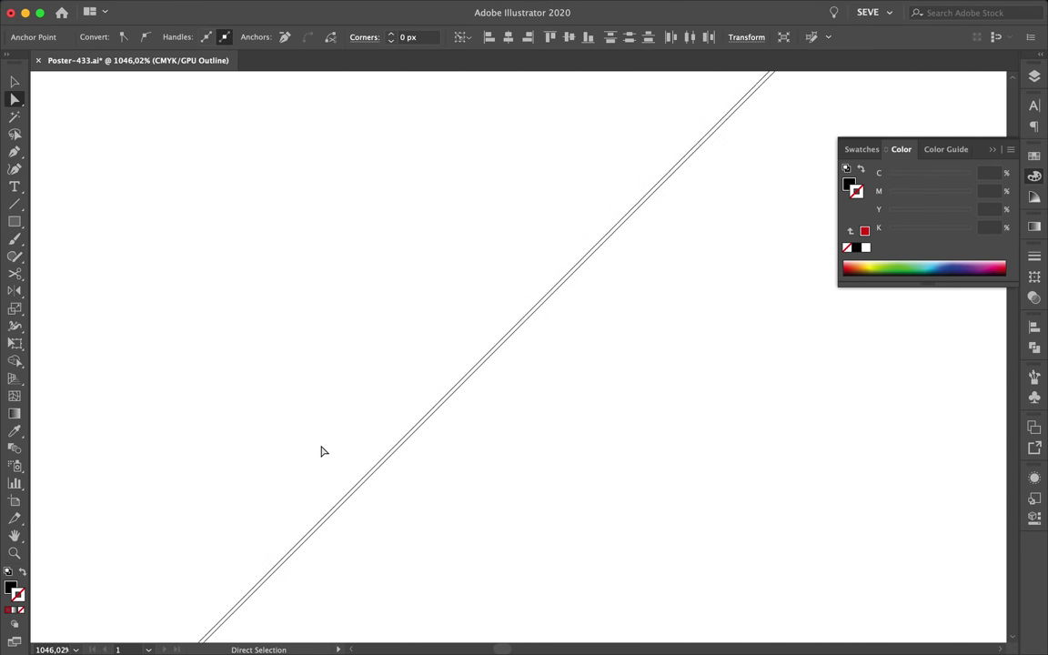
scroll(320, 449, "up", 4)
left_click_drag(324, 447, 507, 453)
scroll(508, 453, "down", 10)
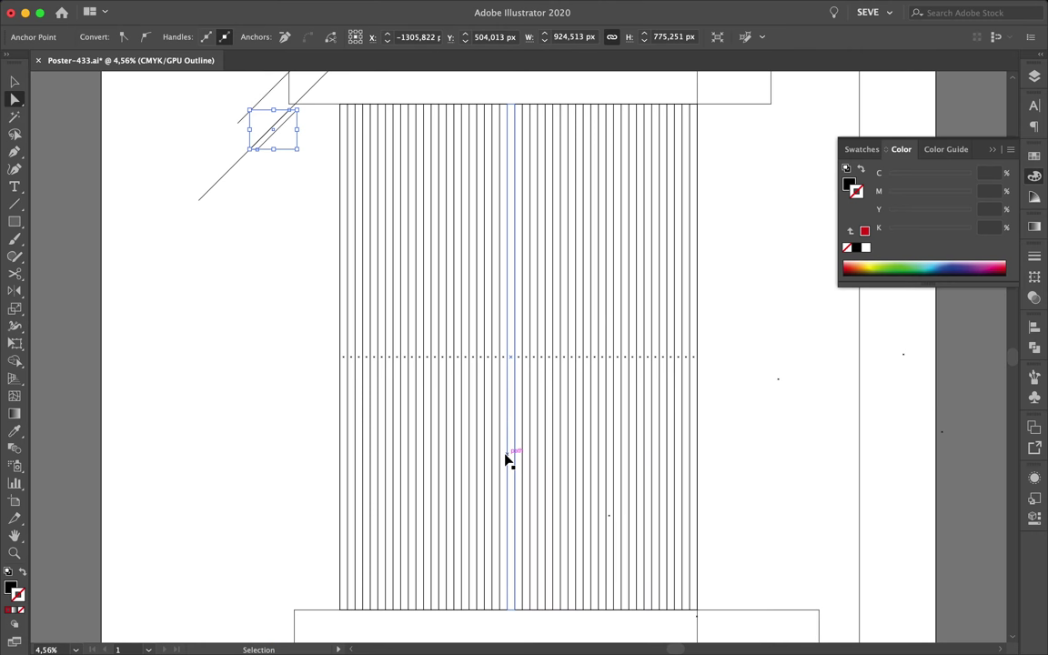
- Move the diagonal bar into place over the upper-left vertical stripes
key("ctrl+y")
left_click_drag(210, 193, 262, 438)
key("F7")
scroll(479, 311, "up", 5)
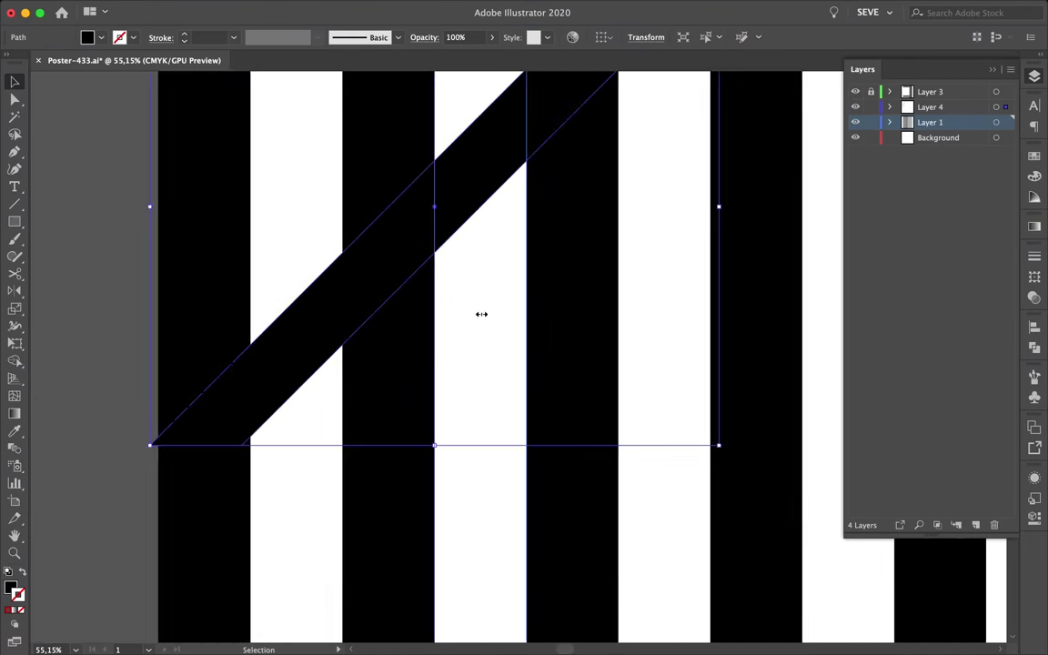
key("ctrl+y")
scroll(262, 421, "down", 3)
left_click(262, 421)
key("a")
scroll(370, 411, "up", 6)
key("ctrl+y")
scroll(370, 411, "down", 4)
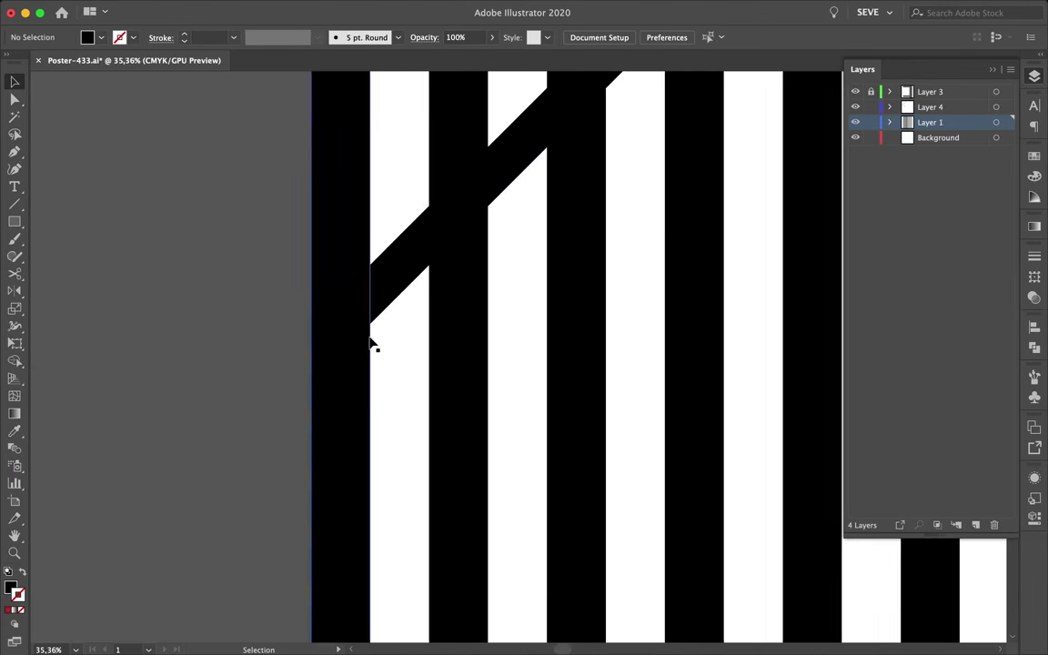
scroll(370, 344, "down", 3)
- Reshape the bar's top end, cutting its top edge back at 45 degrees
mouse_move(456, 298)
left_mouse_down()
mouse_move(457, 386)
mouse_move(473, 387)
left_mouse_up()
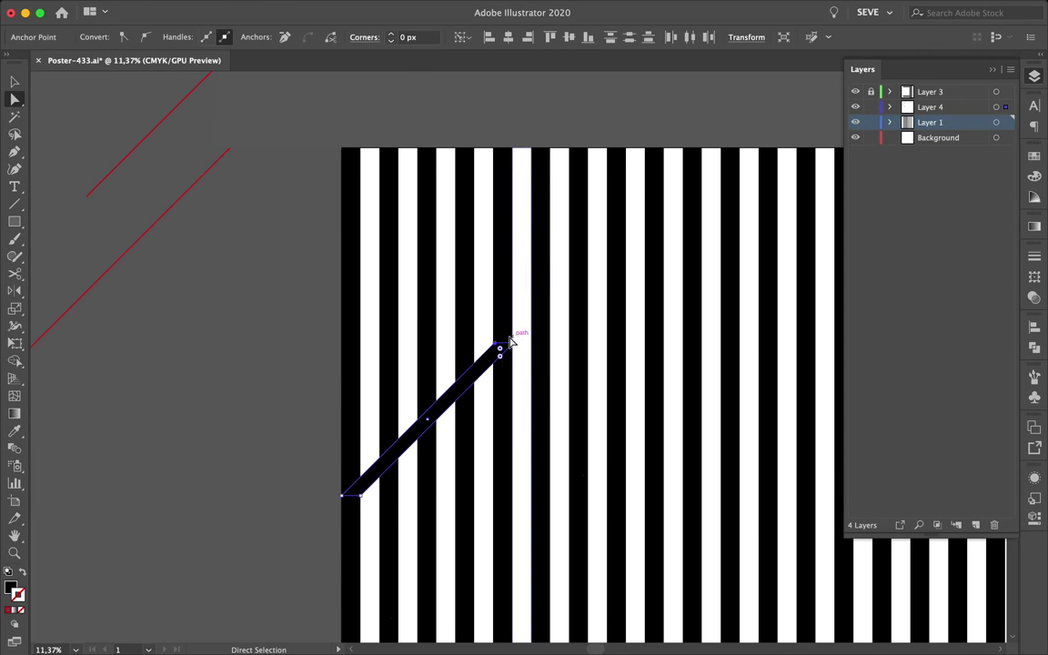
scroll(510, 339, "up", 5)
scroll(468, 386, "up", 3)
left_click_drag(624, 287, 608, 312)
key("v")
scroll(672, 339, "down", 6)
scroll(600, 405, "down", 1)
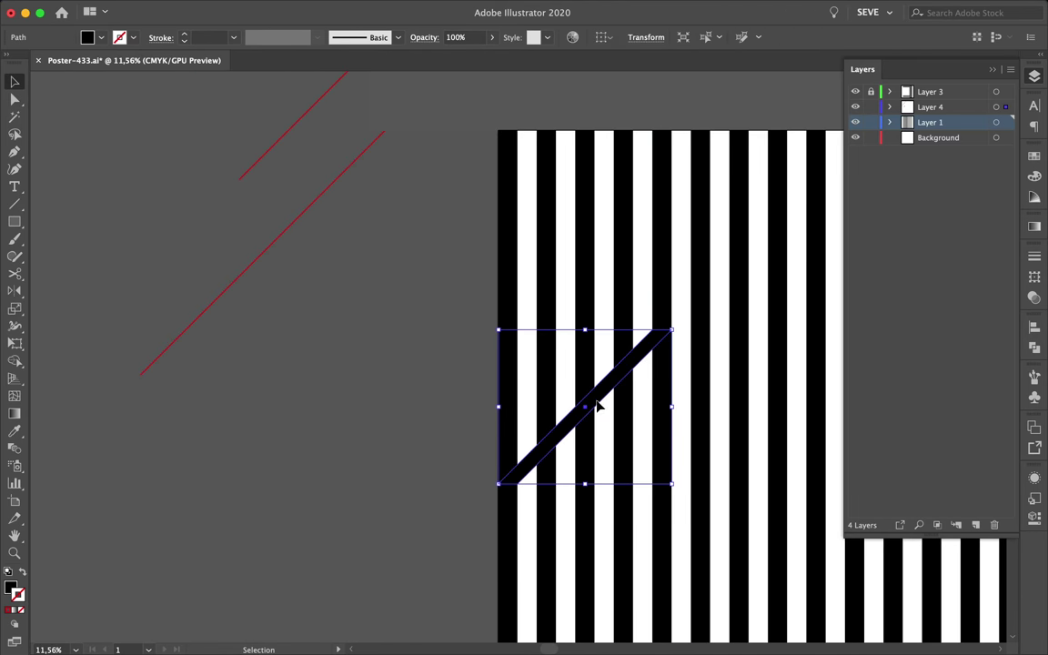
scroll(597, 406, "up", 5)
scroll(582, 372, "up", 5)
key("ctrl+y")
scroll(353, 526, "up", 3)
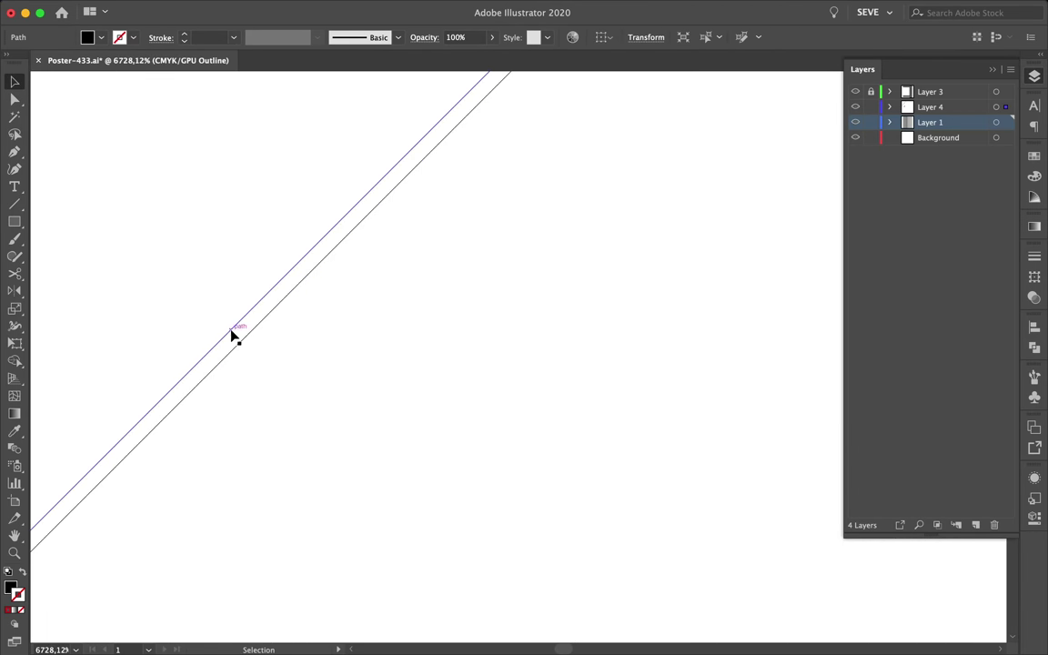
key("ctrl+y")
scroll(273, 313, "down", 8)
scroll(273, 327, "down", 3)
- Fill the bar with white sampled from a stripe and align its edge
left_click(258, 400)
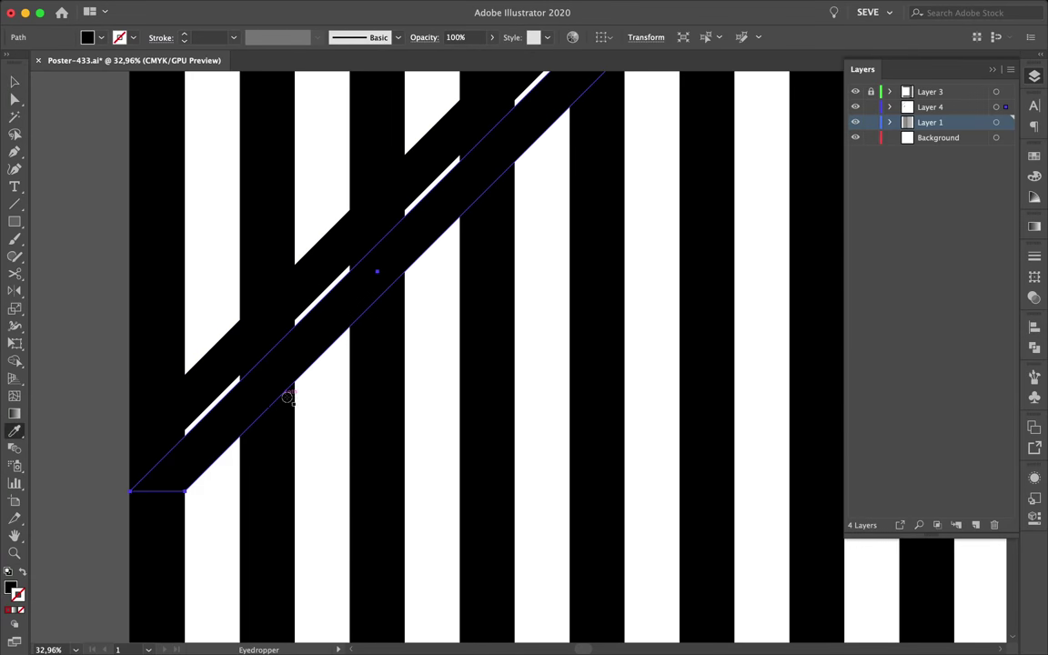
key("a")
scroll(258, 400, "up", 4)
scroll(341, 520, "up", 6)
key("ctrl+y")
scroll(306, 505, "up", 8)
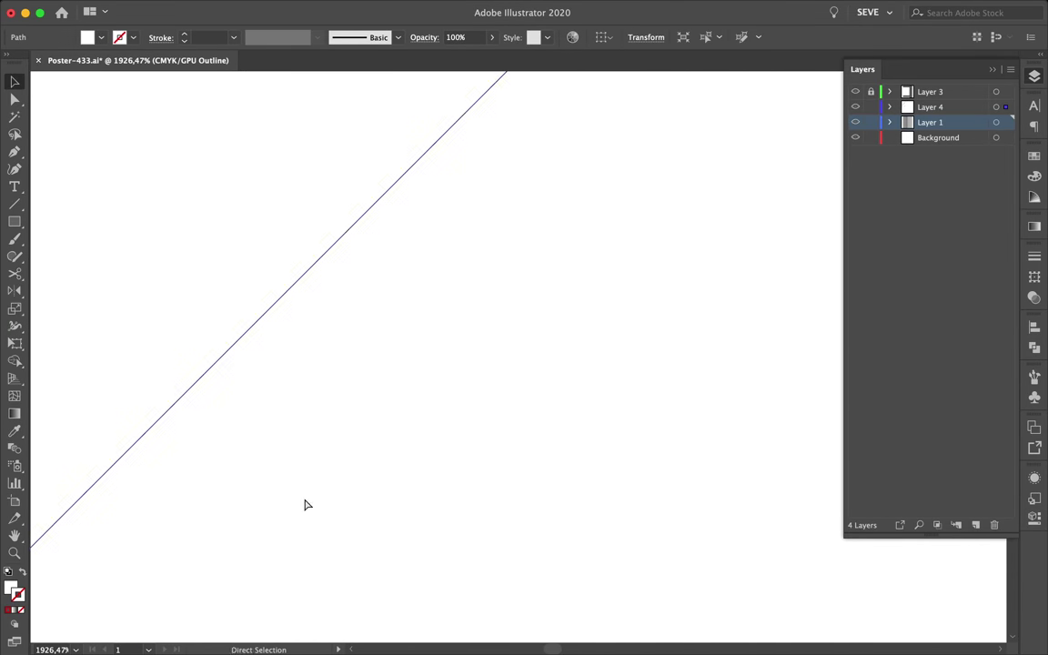
left_click_drag(204, 418, 204, 418)
key("ctrl+y")
scroll(285, 515, "down", 5)
scroll(285, 515, "down", 4)
scroll(323, 543, "down", 3)
scroll(543, 506, "down", 2)
- Fine-tune the white bar's edge in outline view, then fit the artboard in view
key("ctrl+y")
scroll(407, 589, "up", 5)
scroll(325, 299, "up", 3)
left_click_drag(325, 300, 285, 238)
scroll(312, 321, "up", 5)
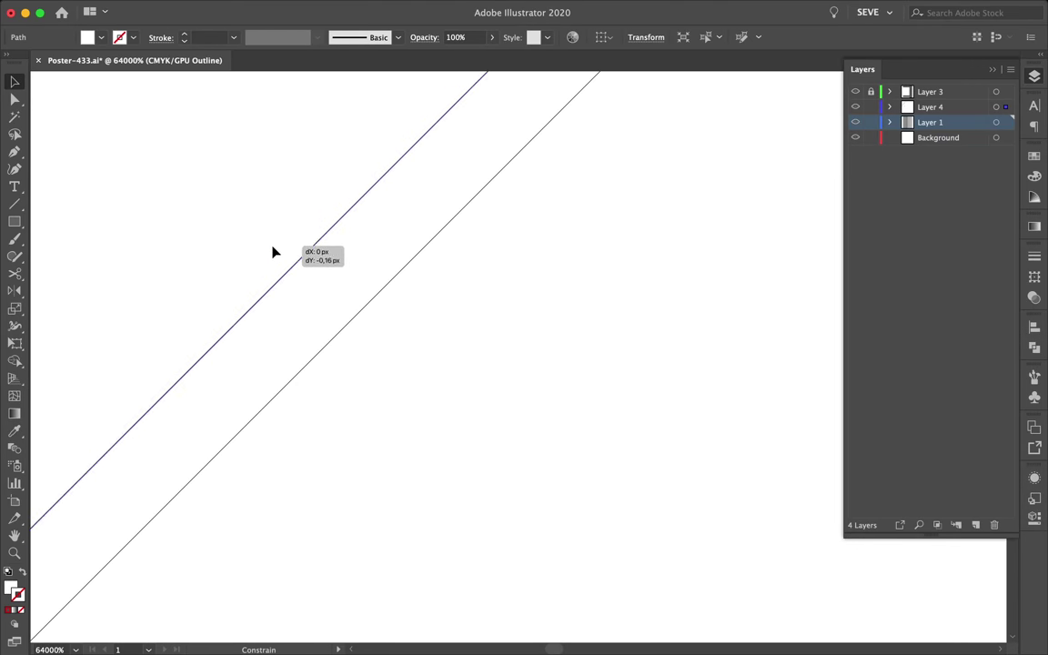
key("ctrl+y")
key("ctrl+0")
scroll(323, 292, "up", 5)
scroll(323, 292, "up", 2)
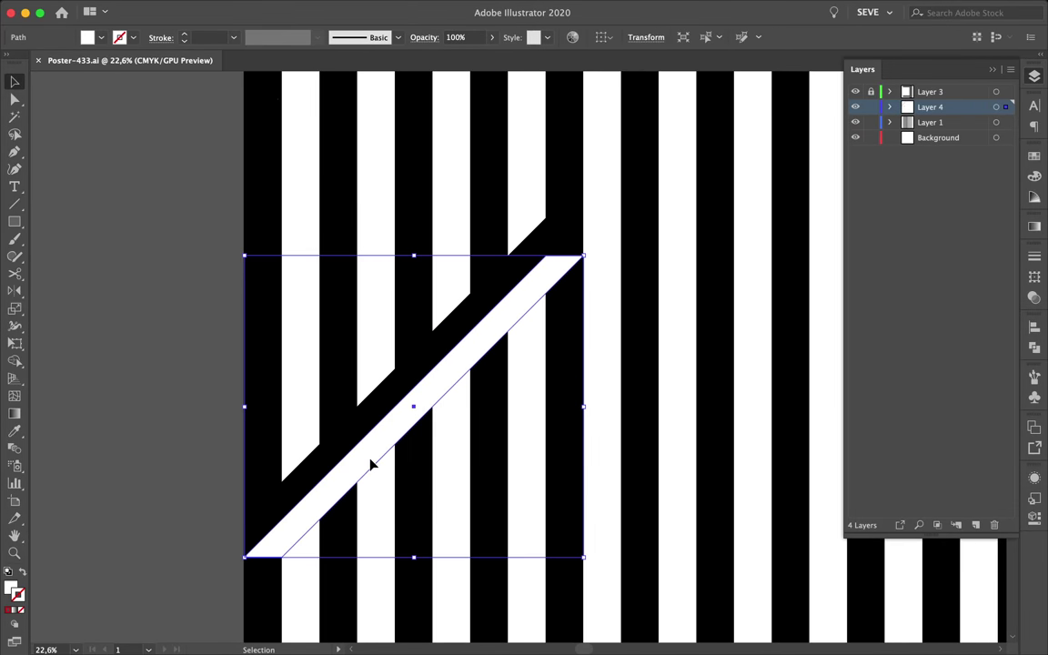
scroll(407, 429, "up", 3)
- Shift the diagonal band up and to the right beside the stripe
left_click(294, 553)
scroll(314, 311, "up", 3)
scroll(584, 213, "down", 2)
scroll(587, 216, "down", 6)
left_click_drag(460, 417, 497, 321)
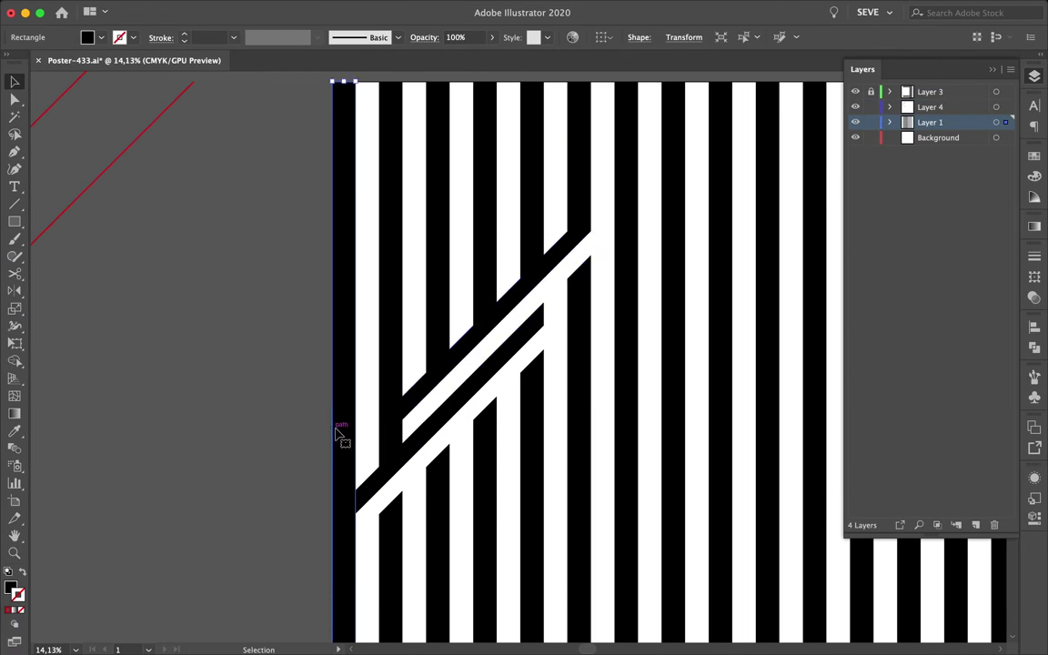
scroll(270, 513, "up", 5)
scroll(270, 513, "down", 2)
scroll(278, 510, "down", 4)
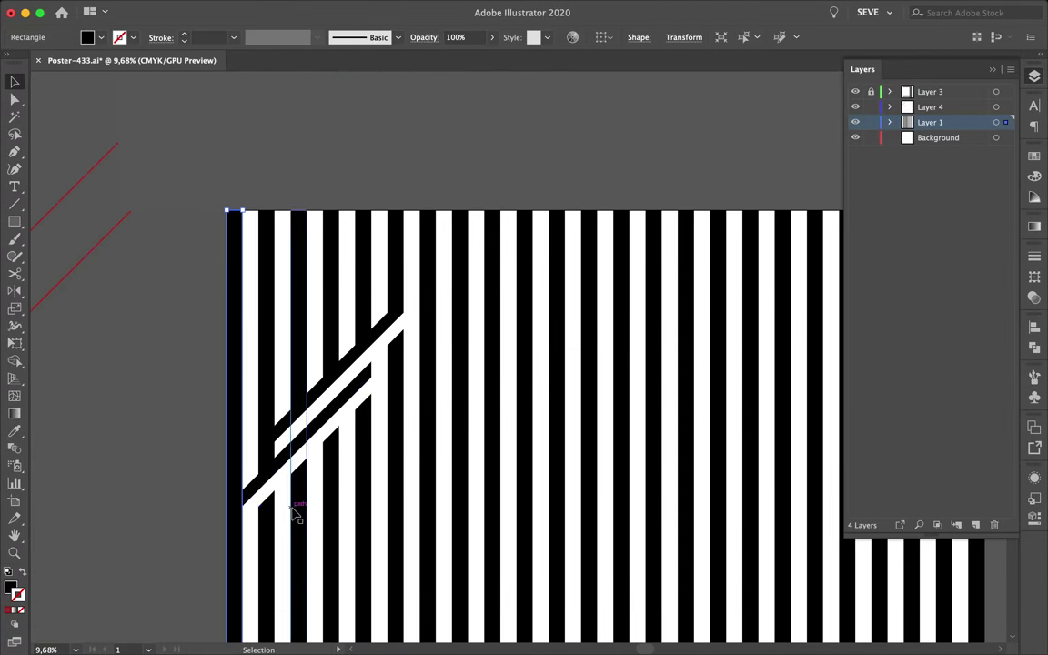
- Reshape the band ends, extending the black band so its corners meet the stripe edges
left_click(376, 384)
key("a")
scroll(376, 385, "up", 2)
mouse_move(391, 364)
left_mouse_down()
mouse_move(426, 363)
mouse_move(391, 364)
left_mouse_up()
left_click_drag(241, 441, 317, 389)
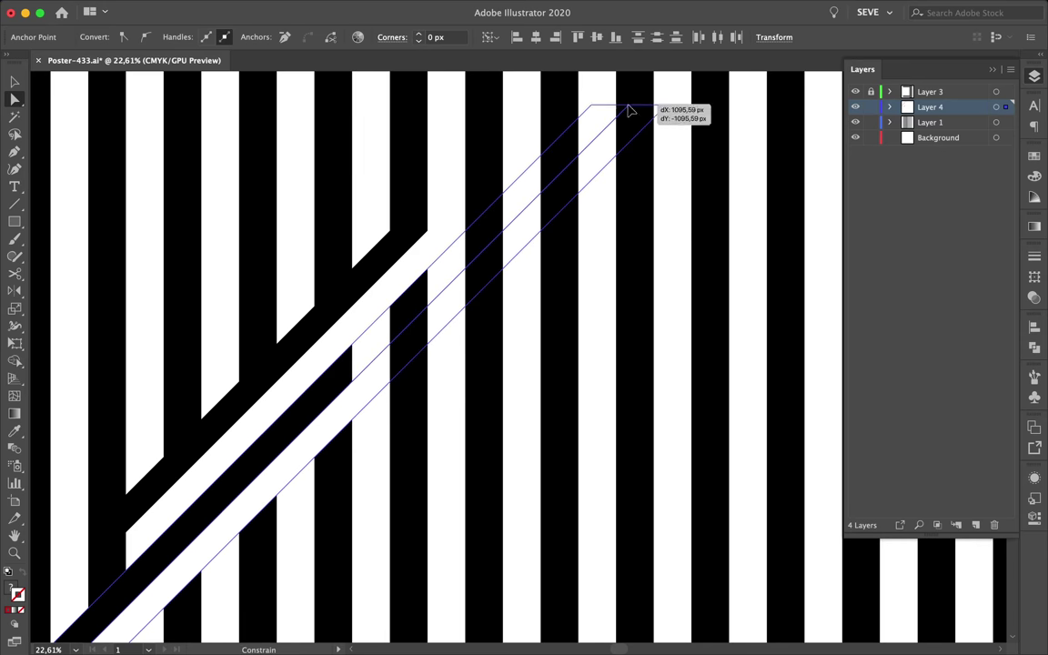
left_click_drag(627, 110, 624, 126)
scroll(591, 169, "up", 5)
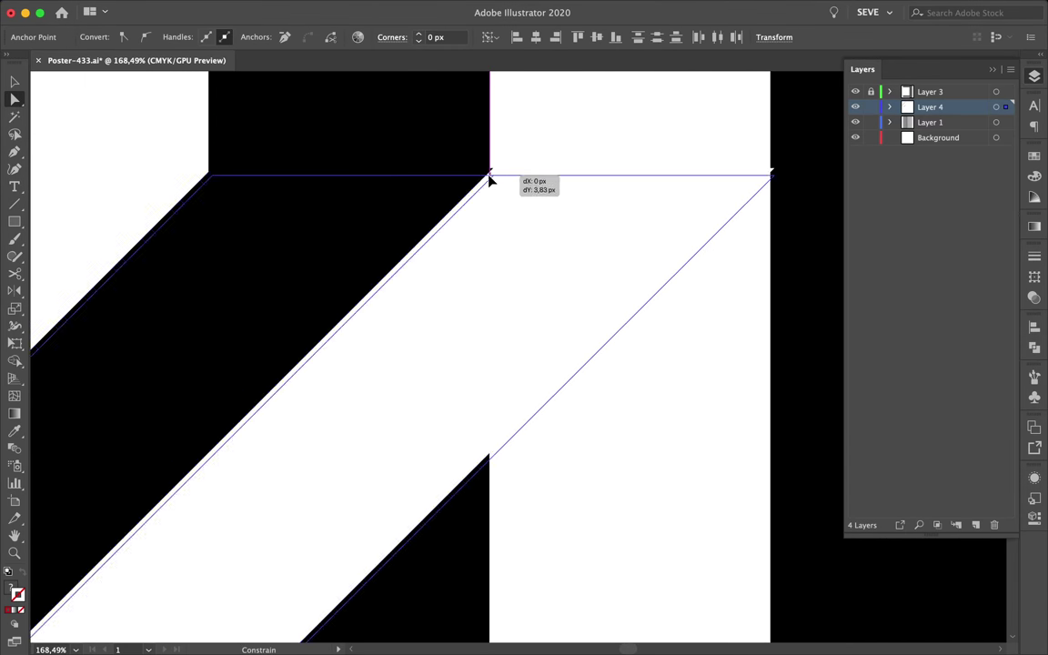
left_click_drag(592, 169, 545, 150)
scroll(551, 148, "down", 5)
scroll(550, 148, "left", 3)
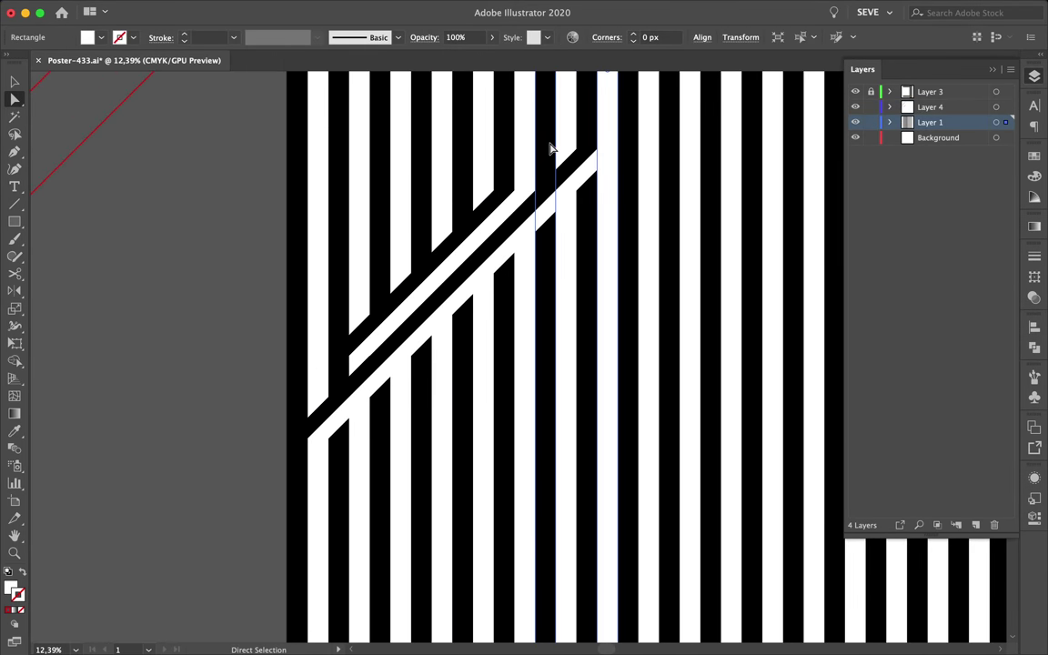
left_click(102, 423)
scroll(102, 423, "down", 5)
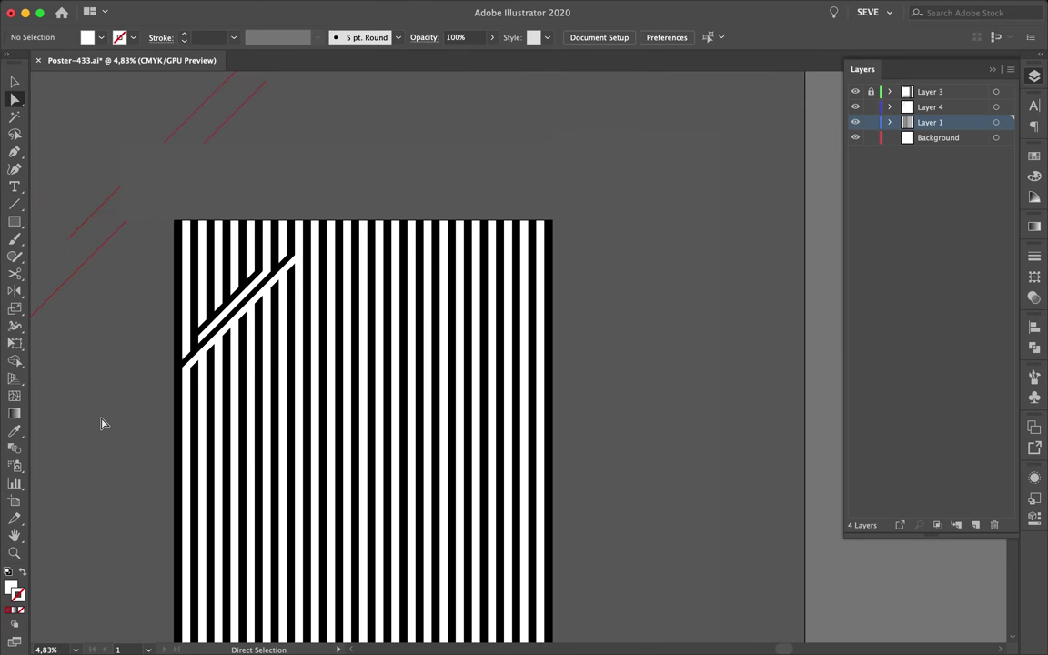
scroll(102, 423, "up", 3)
scroll(308, 400, "up", 2)
scroll(309, 400, "left", 2)
- Duplicate the diagonal band and move the copy right, aligned with the stripe edges
key("v")
left_click(209, 303)
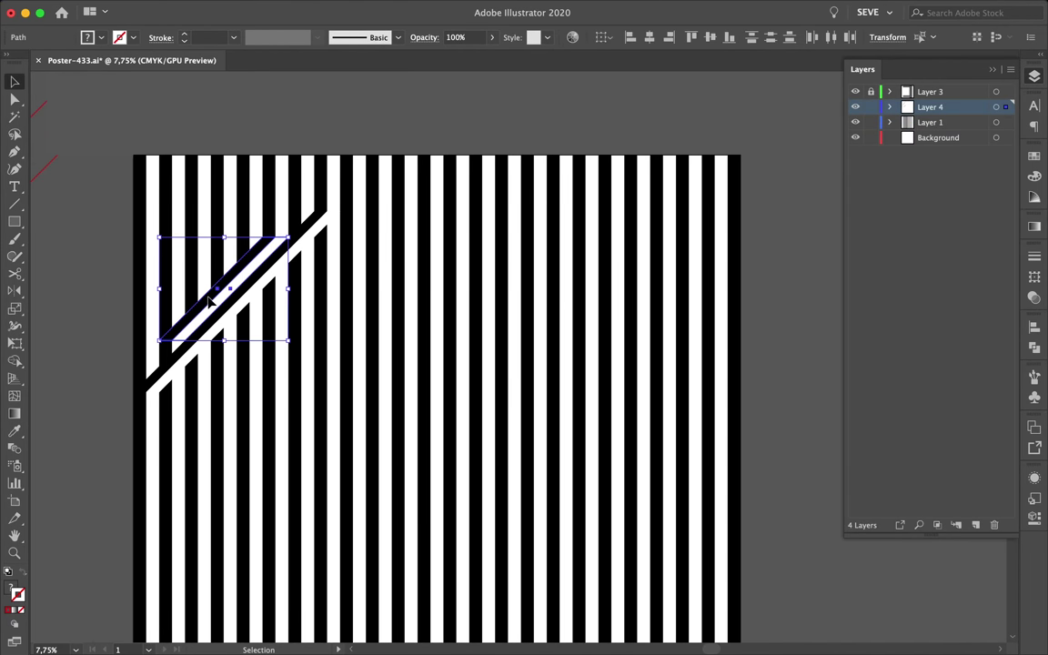
left_click_drag(364, 330, 363, 329)
left_click(410, 106)
left_click(377, 319)
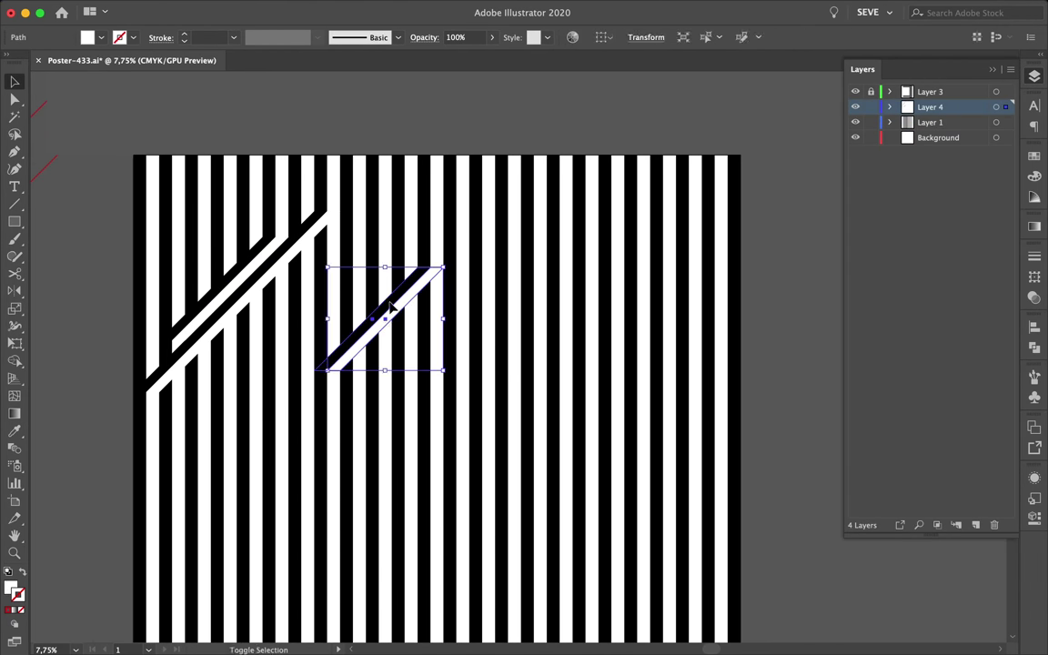
scroll(411, 339, "up", 10)
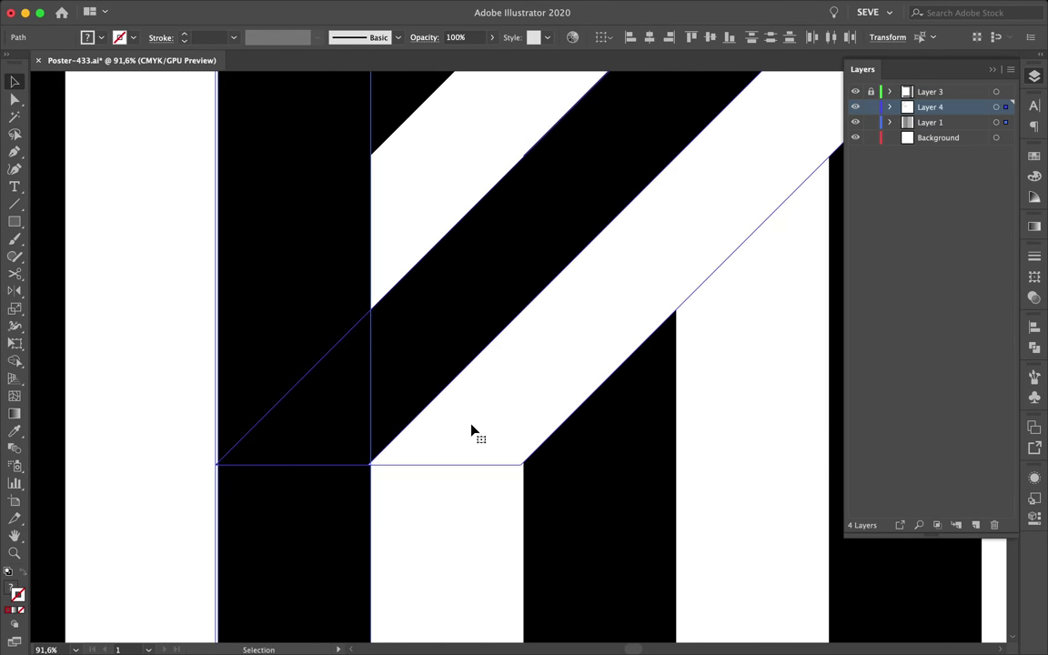
left_click_drag(471, 431, 389, 440)
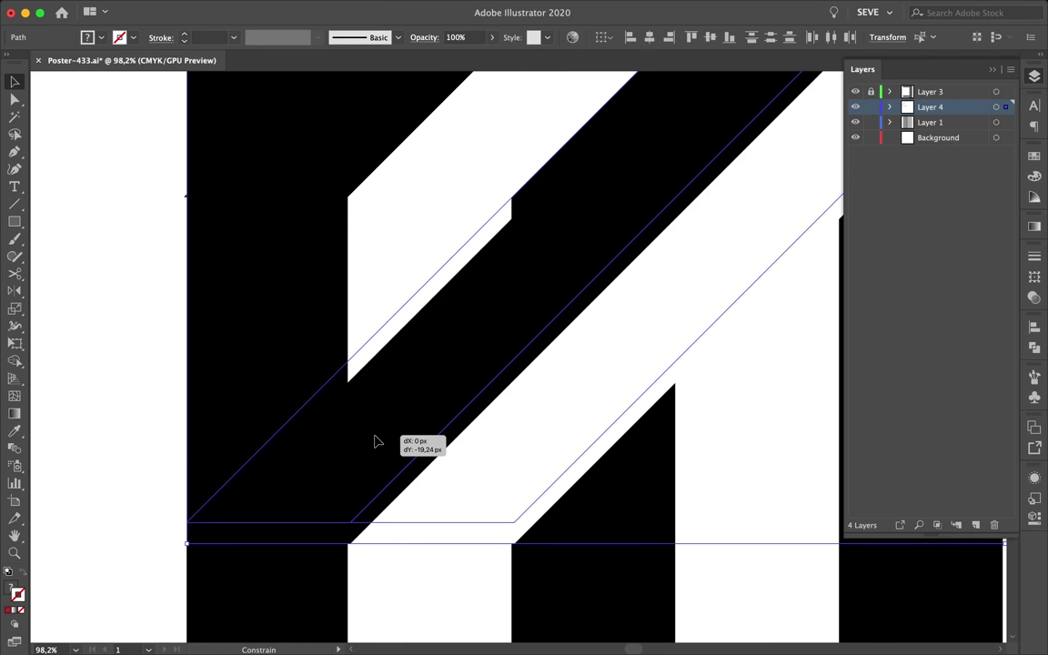
left_click_drag(388, 439, 376, 440)
- Check the band copy against the stripe outlines, undoing a stray nudge
left_click(152, 484)
scroll(370, 466, "up", 3)
scroll(373, 465, "down", 5)
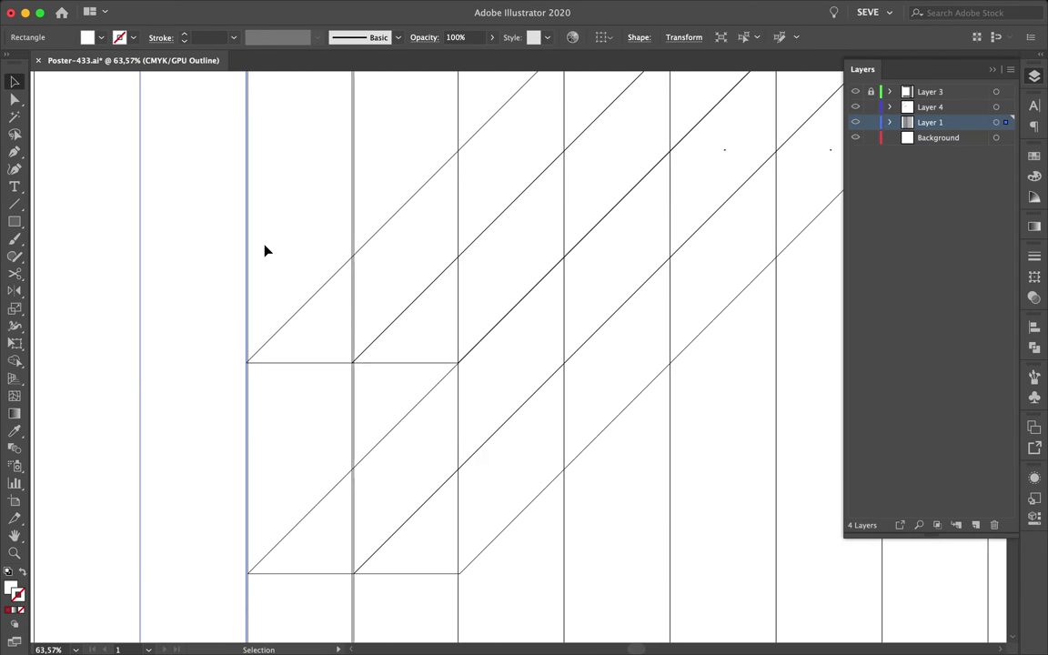
scroll(264, 245, "down", 5)
scroll(287, 223, "up", 5)
key("ctrl+y")
key("ctrl+y")
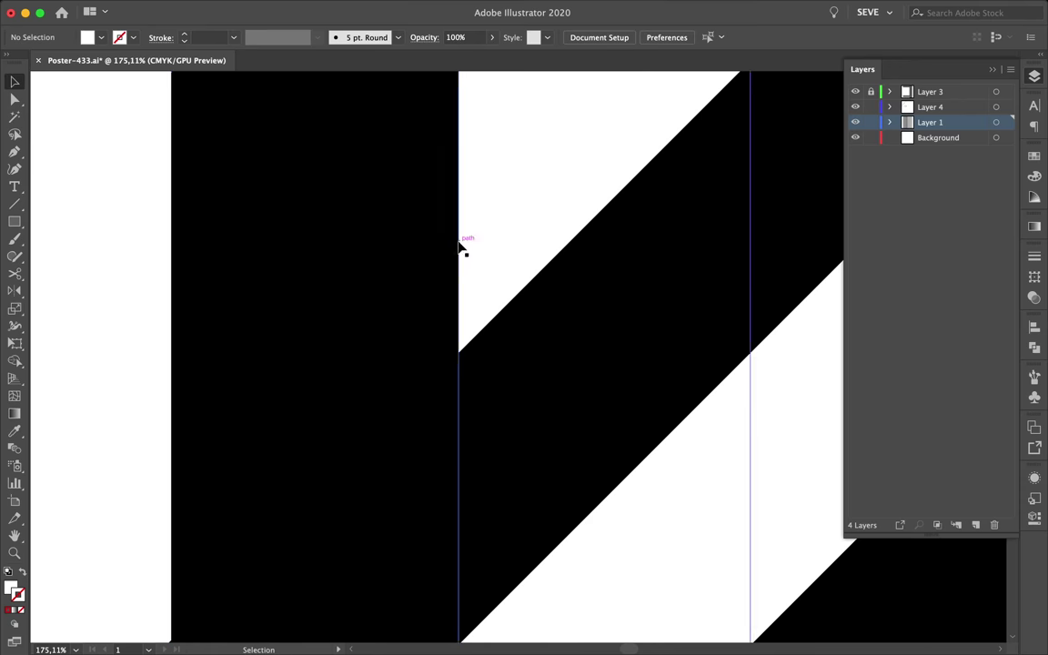
key("ctrl+y")
key("ctrl+y")
scroll(168, 331, "down", 5)
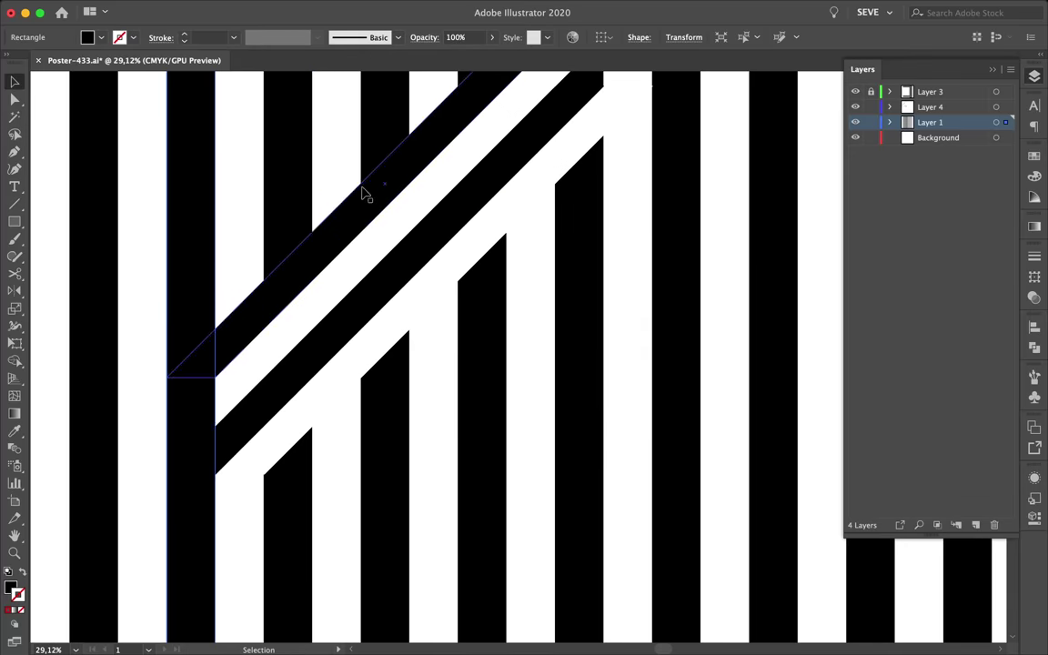
scroll(362, 194, "up", 5)
scroll(320, 335, "down", 2)
left_click_drag(410, 358, 419, 362)
key("ctrl+z")
- Move the copy's end anchor points onto the stripe edges to square off its ends
left_click(378, 285)
scroll(86, 390, "up", 5)
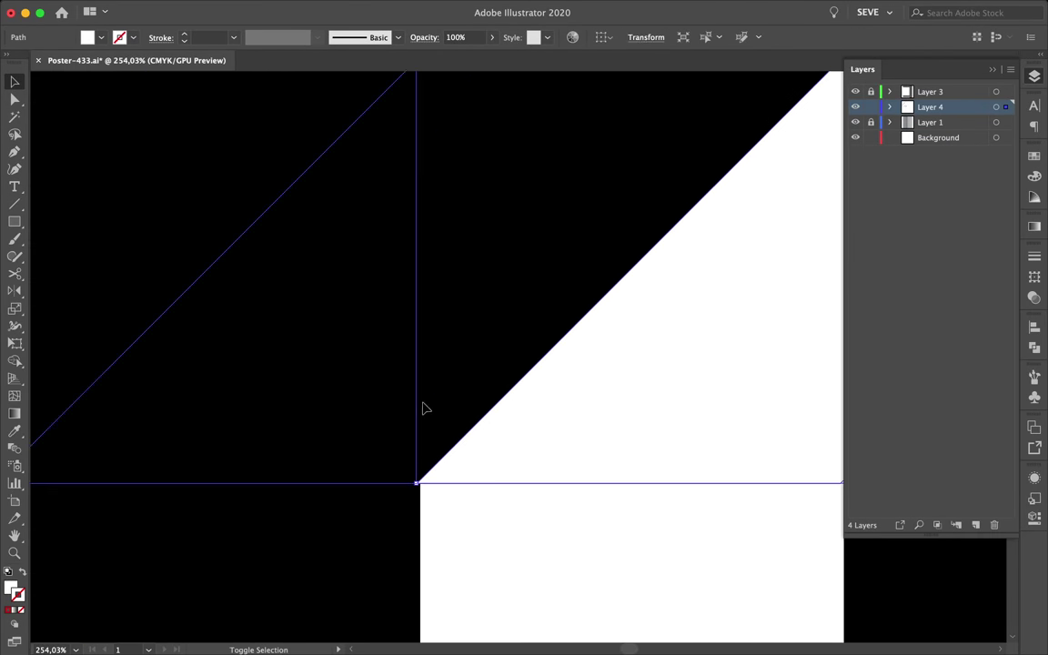
scroll(109, 482, "down", 5)
scroll(81, 500, "down", 5)
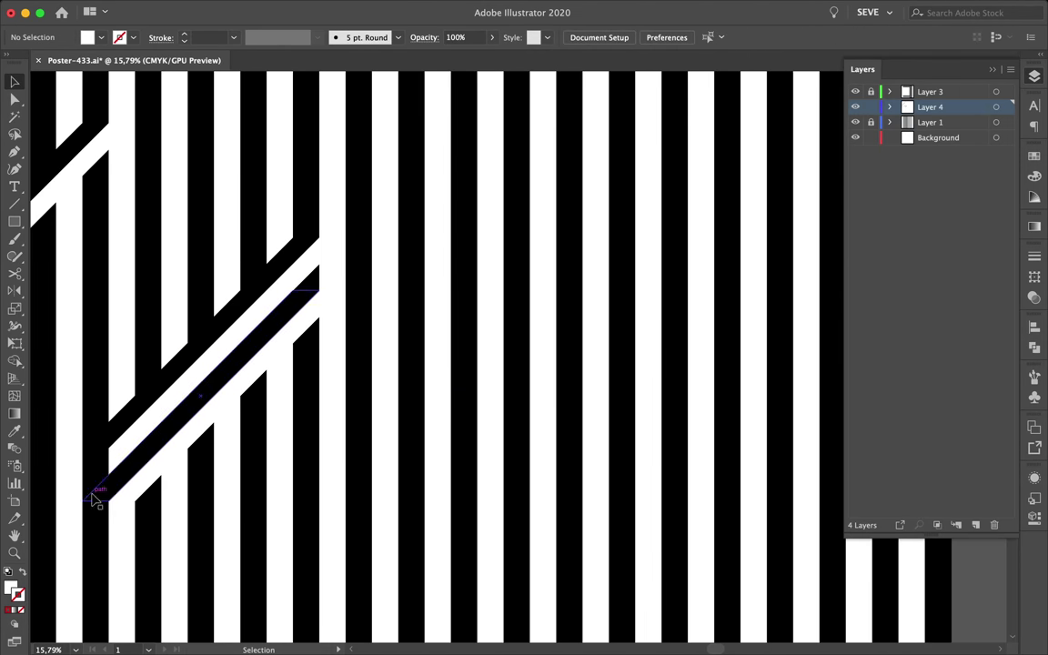
scroll(273, 364, "down", 1)
scroll(173, 445, "up", 3)
left_click_drag(227, 376, 225, 501)
scroll(70, 554, "up", 5)
scroll(224, 500, "down", 3)
scroll(224, 502, "down", 3)
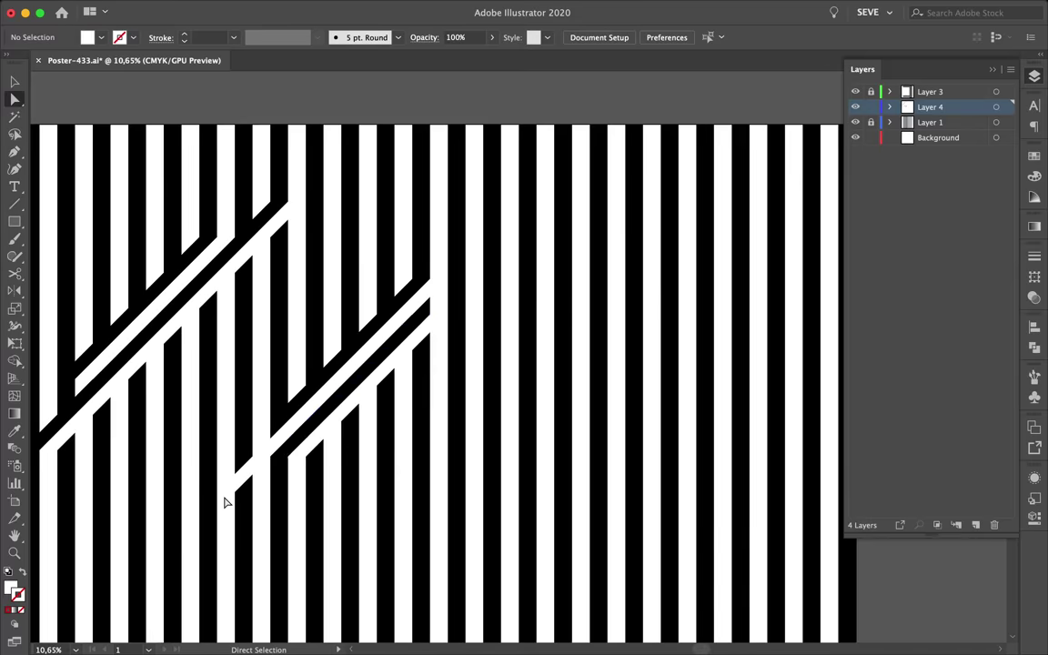
left_click(282, 422)
scroll(197, 545, "up", 3)
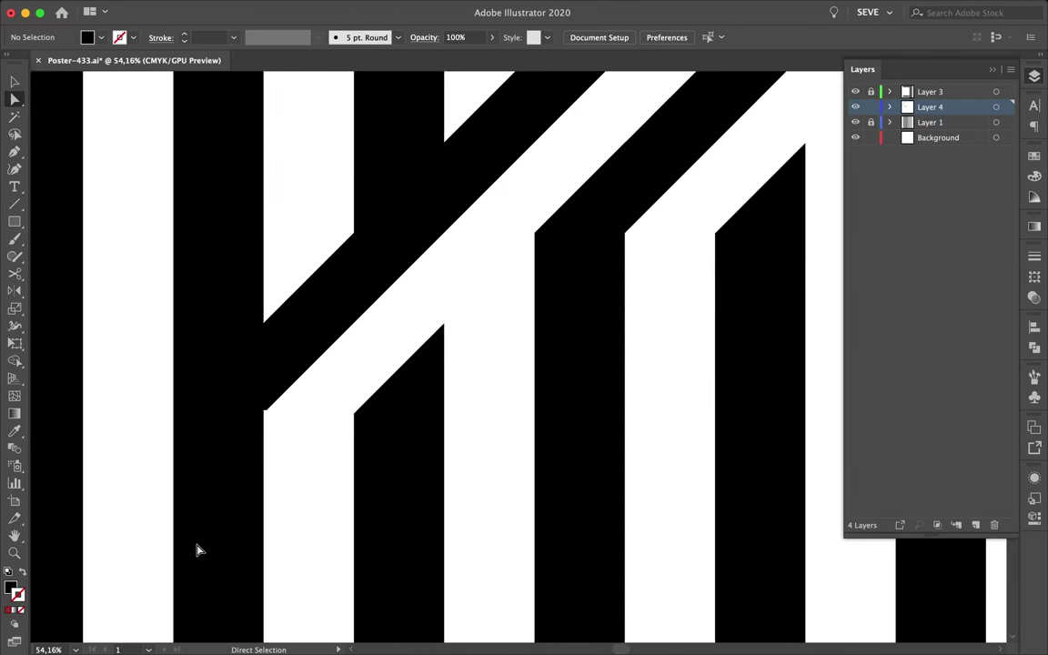
left_click_drag(209, 492, 286, 257)
scroll(286, 258, "down", 3)
scroll(124, 382, "down", 3)
scroll(124, 382, "down", 1)
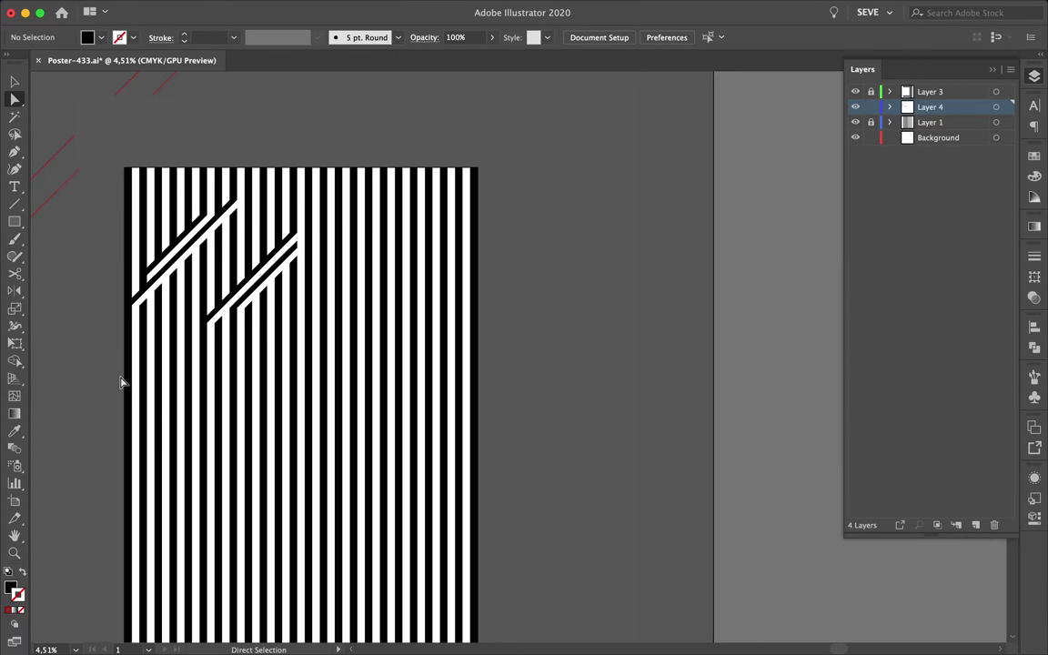
- Draw a circle with the Ellipse tool and give it a heavy stroke weight
key("l")
scroll(387, 356, "up", 2)
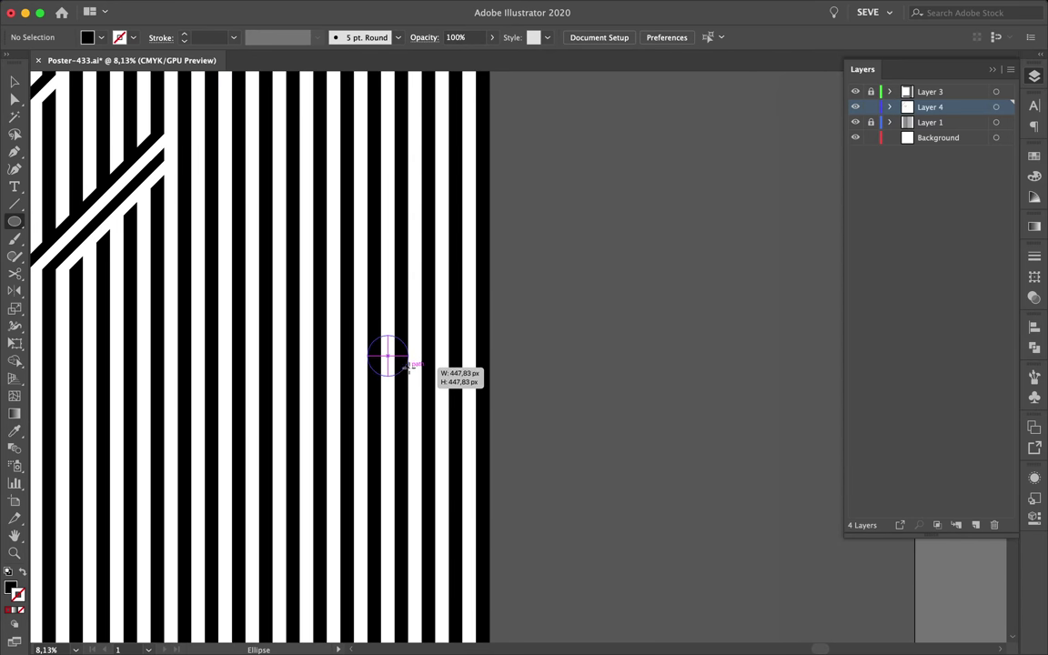
left_click(1034, 273)
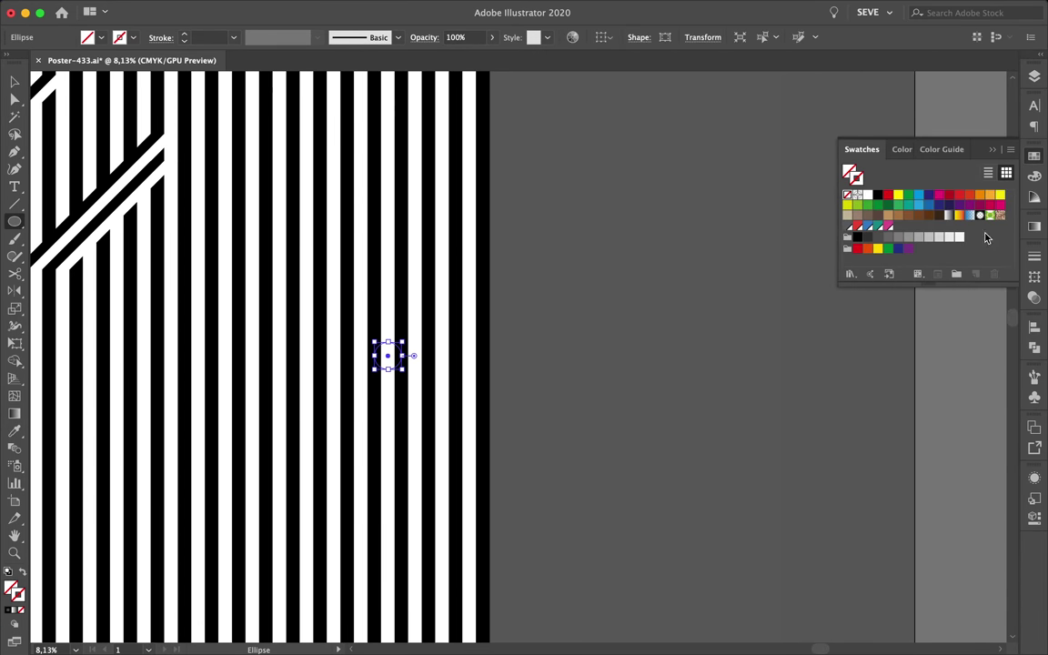
left_click(1034, 255)
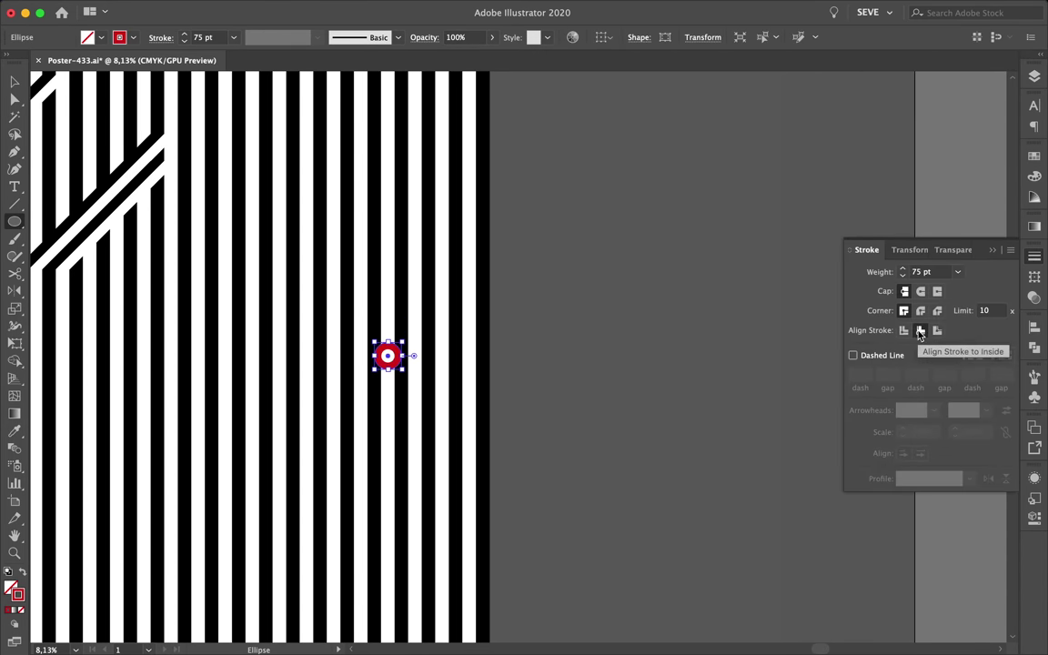
scroll(423, 373, "up", 4)
left_click(903, 274)
left_click(903, 274)
left_click(903, 274)
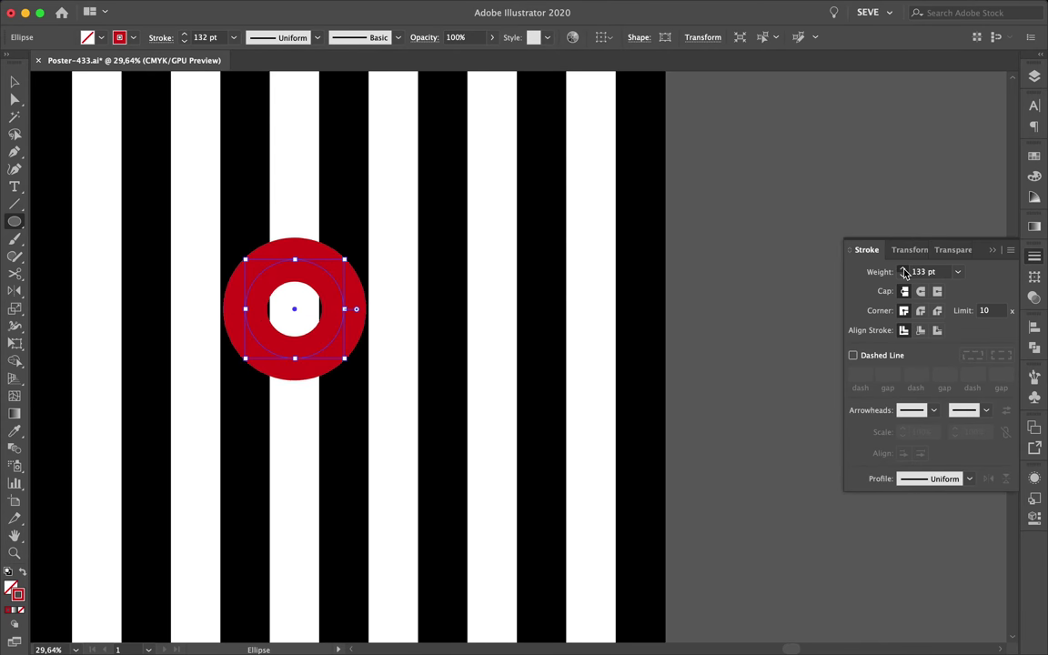
left_click(904, 271)
scroll(255, 412, "up", 3)
scroll(546, 318, "up", 4)
scroll(662, 304, "up", 1)
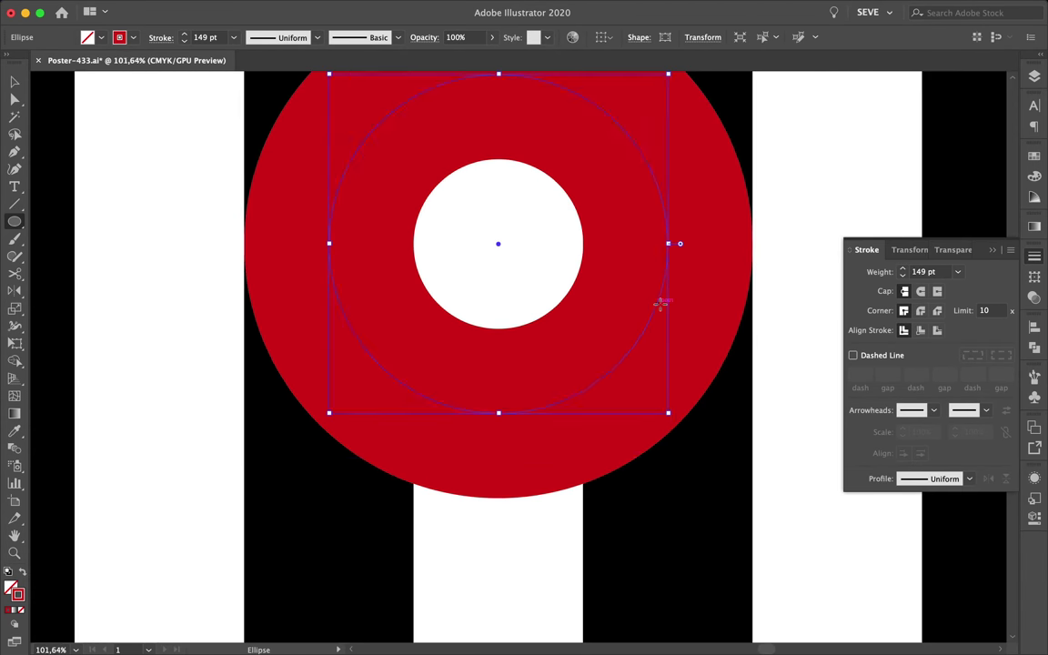
scroll(200, 250, "up", 5)
scroll(797, 267, "down", 5)
scroll(797, 267, "down", 2)
- Set the ring's stroke colour to black
double_click(17, 594)
key("Return")
scroll(677, 273, "down", 3)
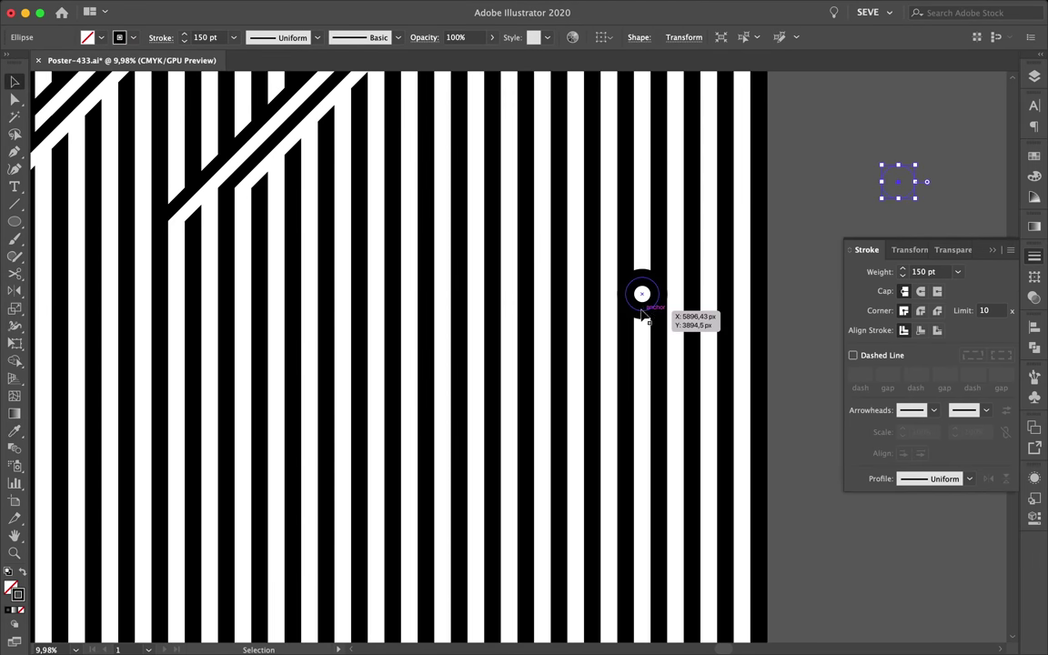
scroll(657, 328, "down", 1)
scroll(657, 339, "up", 3)
- Delete segments of the ring with Direct Selection, leaving a quarter-circle arc
key("a")
left_click(624, 285)
left_click(623, 199)
key("Delete")
key("cmd+z")
key("cmd+shift+z")
key("p")
left_click_drag(624, 272, 590, 281)
key("cmd+shift+a")
scroll(651, 316, "up", 5)
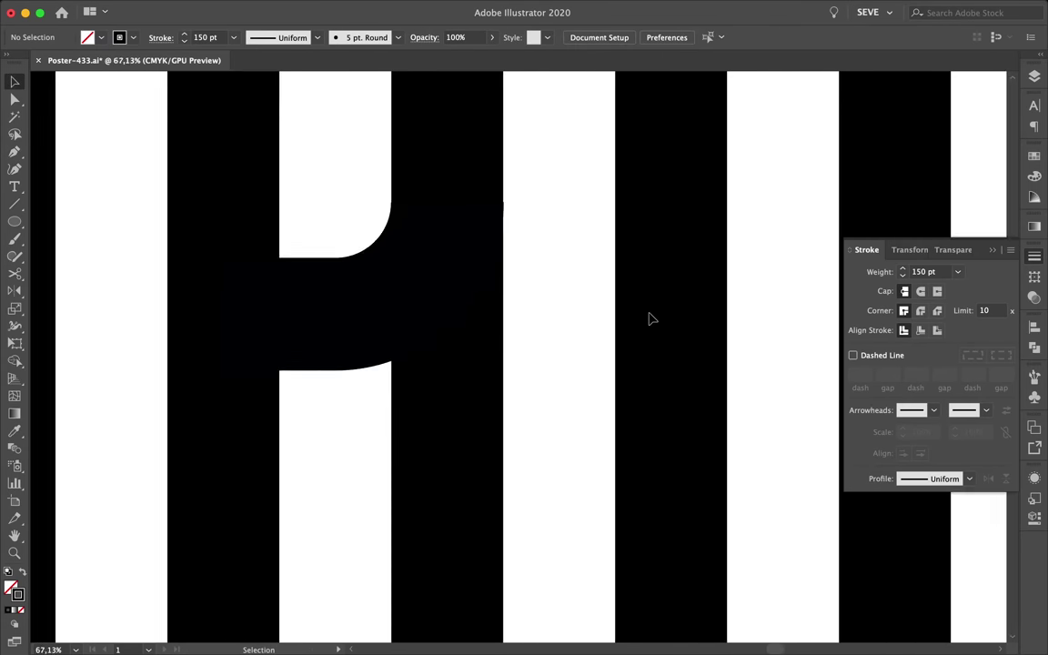
scroll(218, 448, "up", 2)
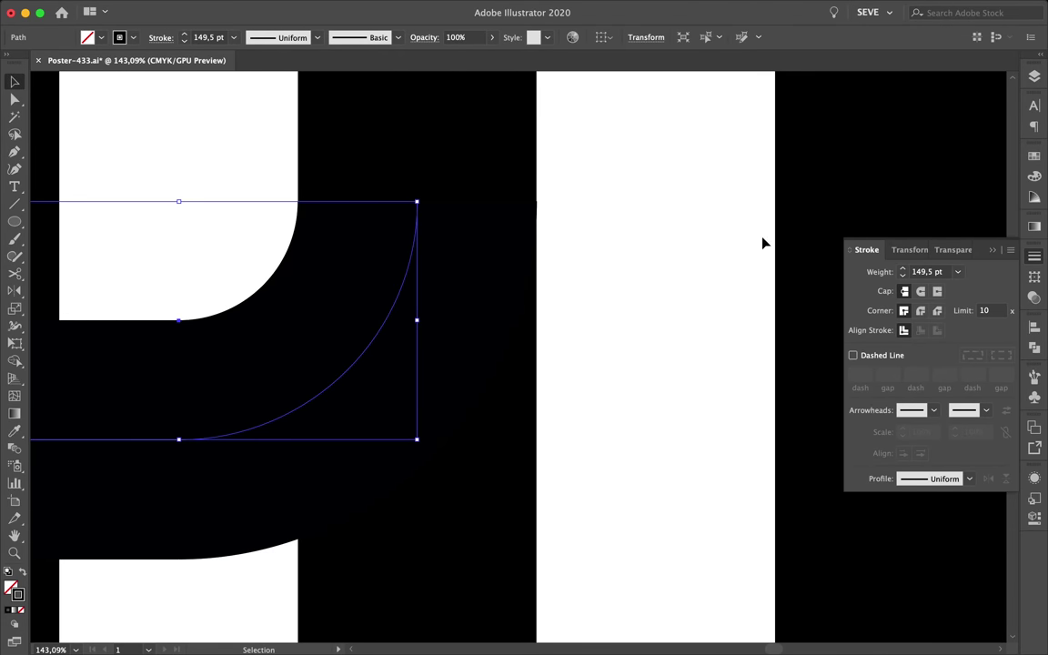
- Set the arc's stroke weight to 149.4 pt
type("4")
key("Return")
key("cmd+shift+a")
scroll(406, 361, "up", 2)
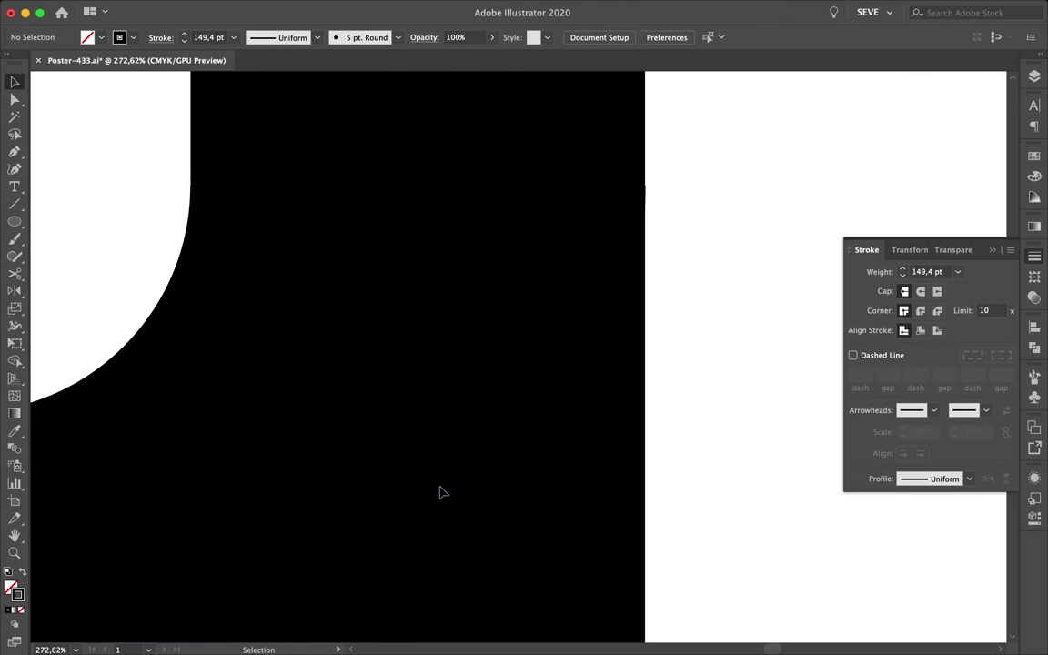
- Make the arc's stroke white
left_click(446, 496)
scroll(738, 284, "down", 10)
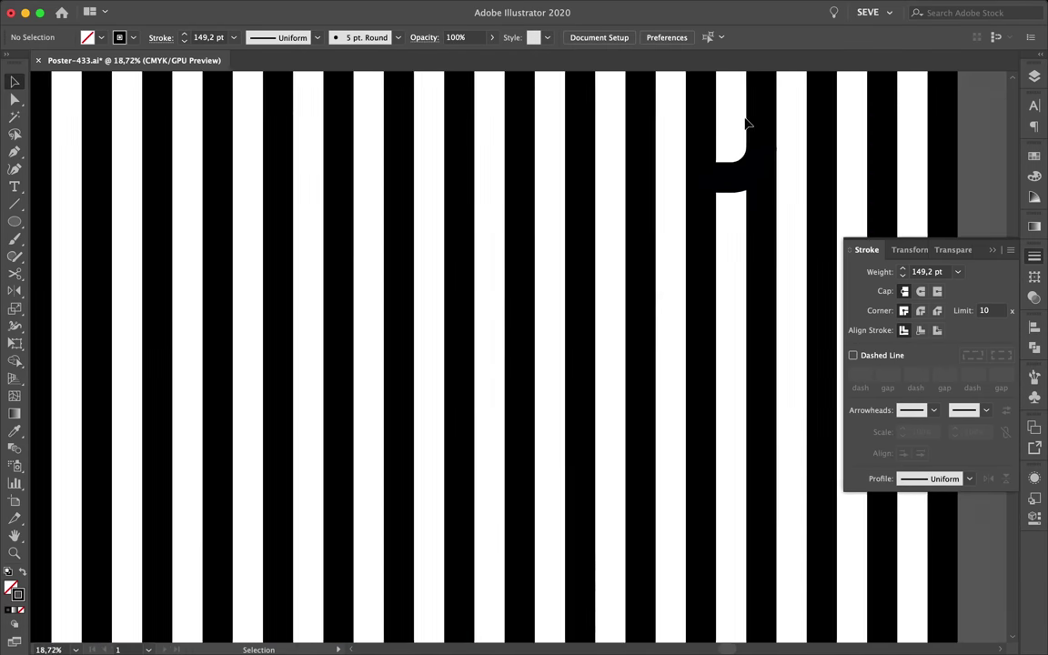
left_click(17, 600)
scroll(781, 373, "down", 5)
scroll(612, 269, "up", 3)
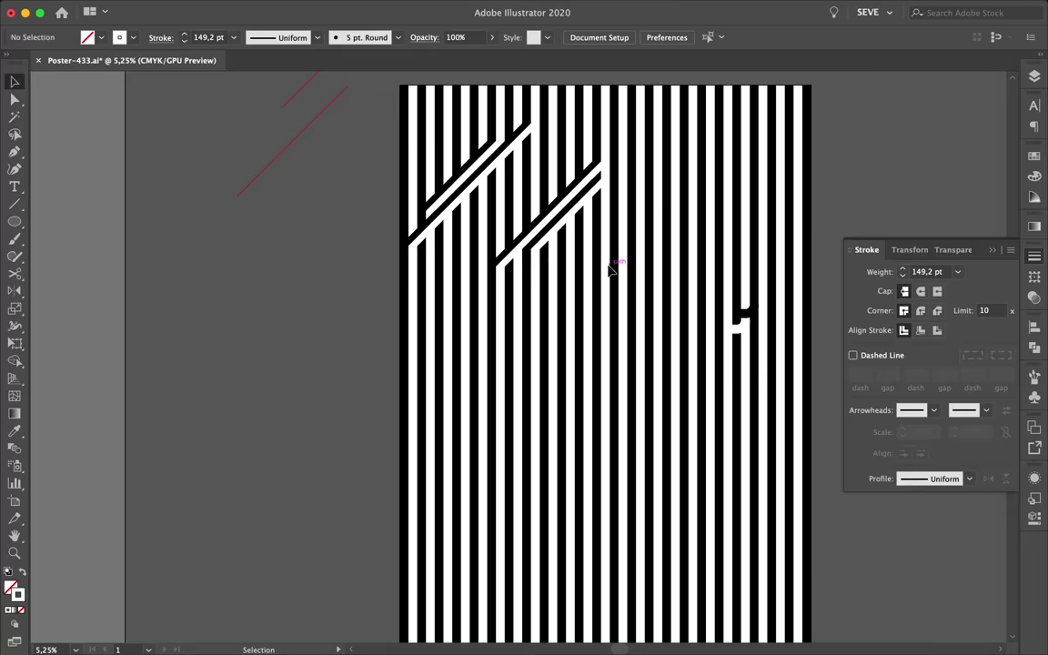
- Flip the right-hand diagonal band to the opposite slant and move it into place
left_click(495, 216, "shift")
left_click_drag(485, 208, 511, 341)
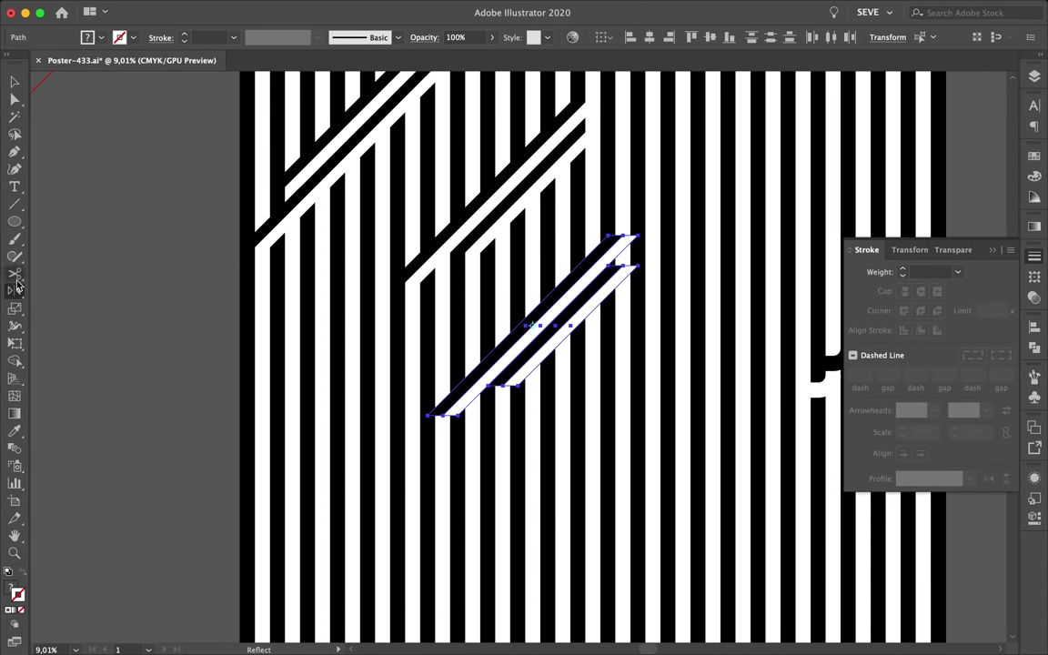
left_click_drag(691, 241, 691, 364)
key("v")
left_click_drag(546, 336, 464, 231)
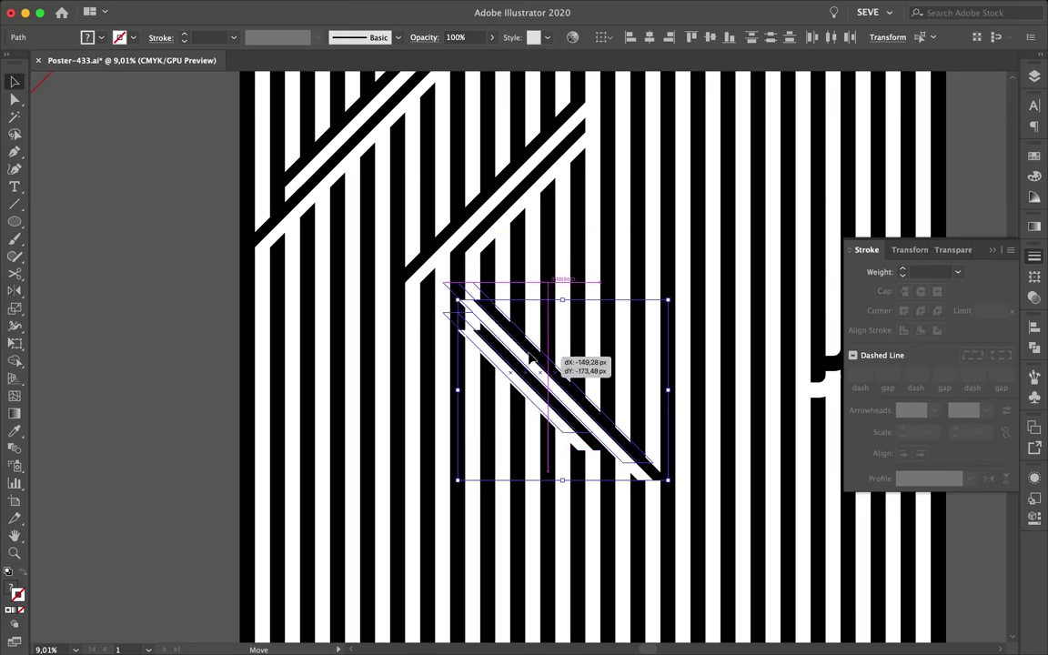
scroll(465, 232, "up", 5)
scroll(694, 199, "down", 10)
scroll(694, 198, "up", 3)
left_click(755, 8)
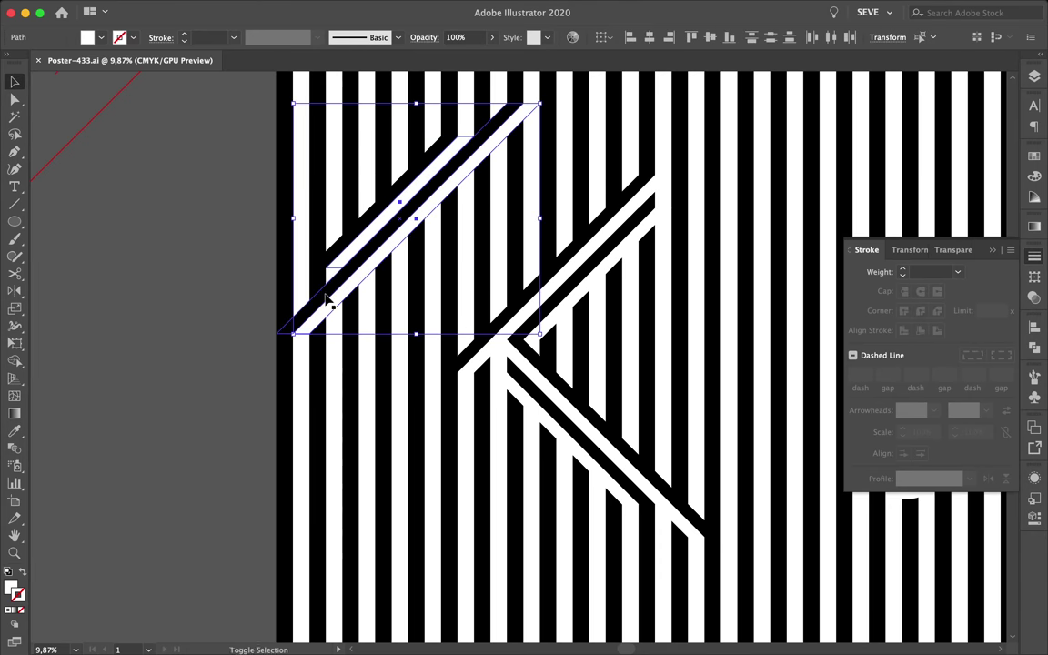
- Copy the diagonal band straight down and adjust the copy's position
scroll(329, 305, "up", 3)
left_click_drag(320, 307, 320, 373)
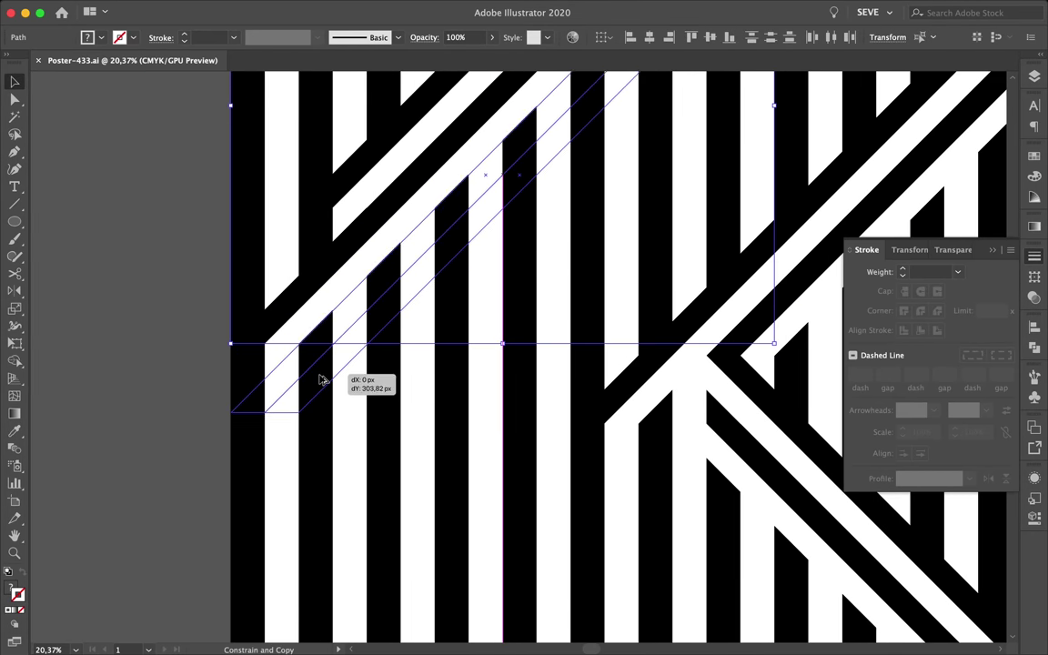
scroll(322, 384, "up", 5)
left_click_drag(302, 432, 225, 416)
scroll(94, 491, "up", 4)
scroll(93, 491, "down", 3)
scroll(93, 492, "down", 3)
scroll(93, 496, "up", 3)
scroll(243, 555, "up", 2)
scroll(243, 555, "up", 2)
key("super+0")
scroll(620, 148, "up", 5)
- Drag the lower diagonal band's top edge to line up with a vertical stripe
left_click(452, 497)
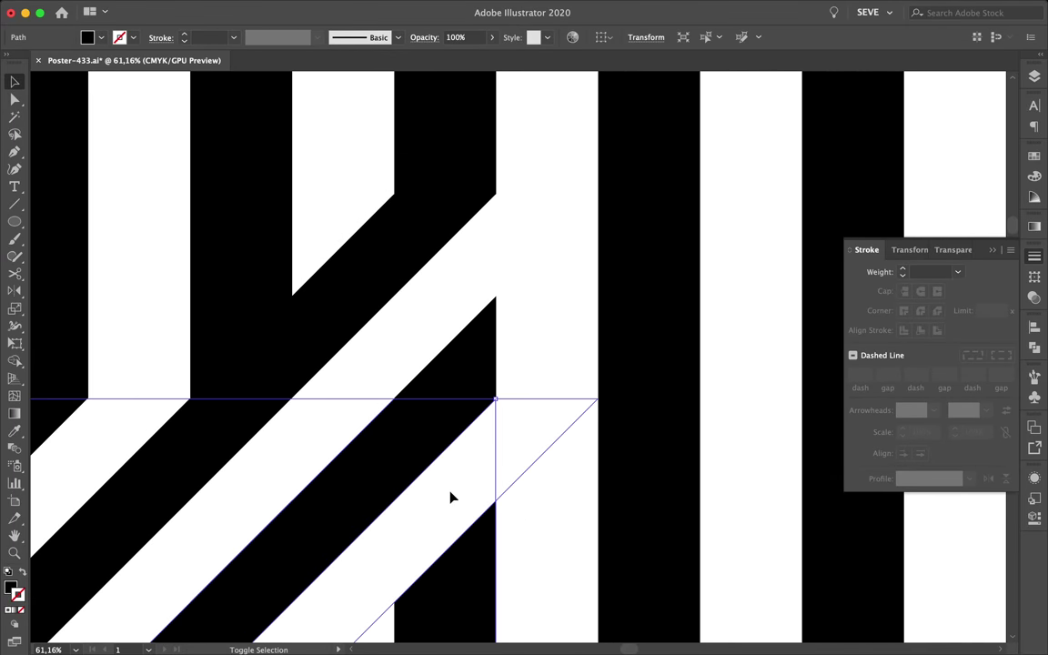
left_click(449, 400)
left_click_drag(523, 306, 629, 180)
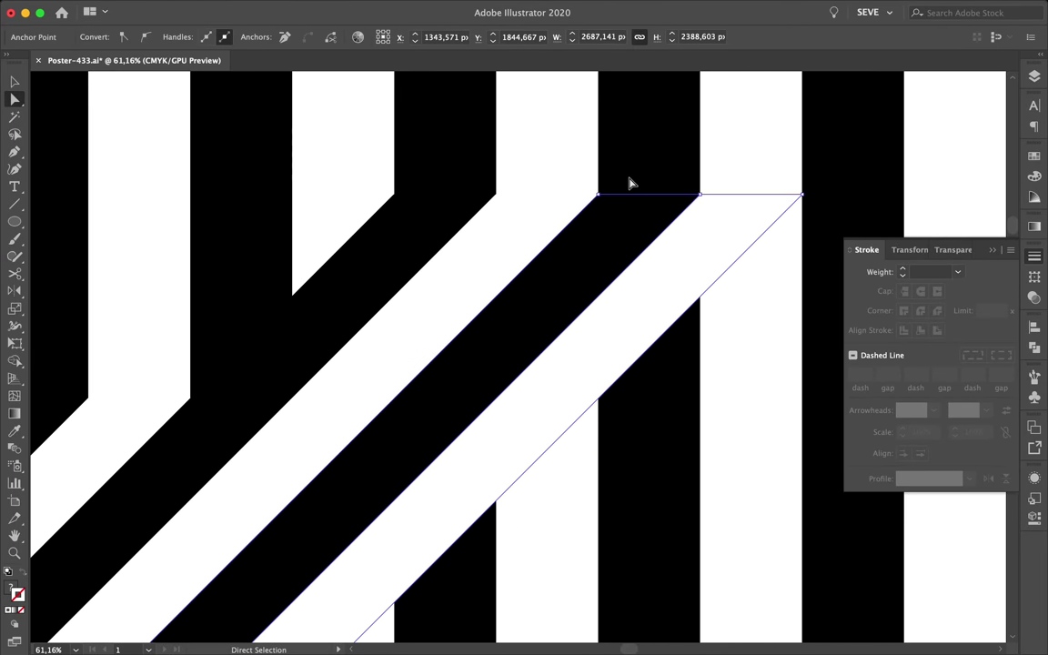
scroll(641, 201, "up", 3)
scroll(642, 204, "down", 6)
scroll(363, 442, "up", 2)
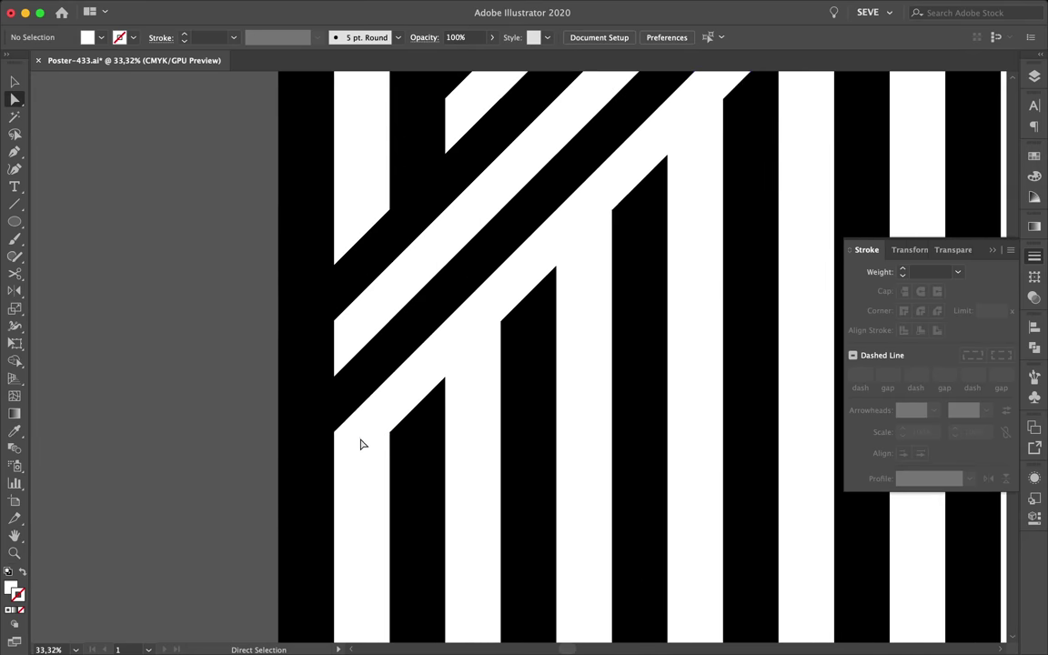
left_click(313, 438)
left_click_drag(201, 536, 202, 537)
scroll(192, 456, "down", 10)
- Draw a tall narrow rectangle left of the poster
key("m")
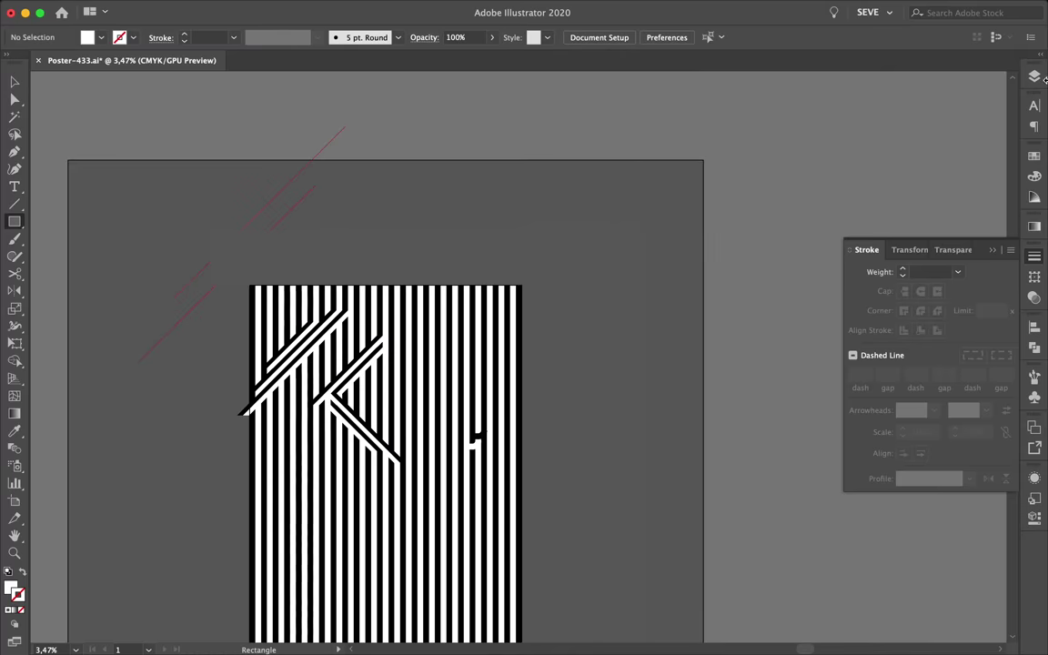
key("F7")
left_click_drag(211, 145, 243, 411)
scroll(194, 362, "up", 5)
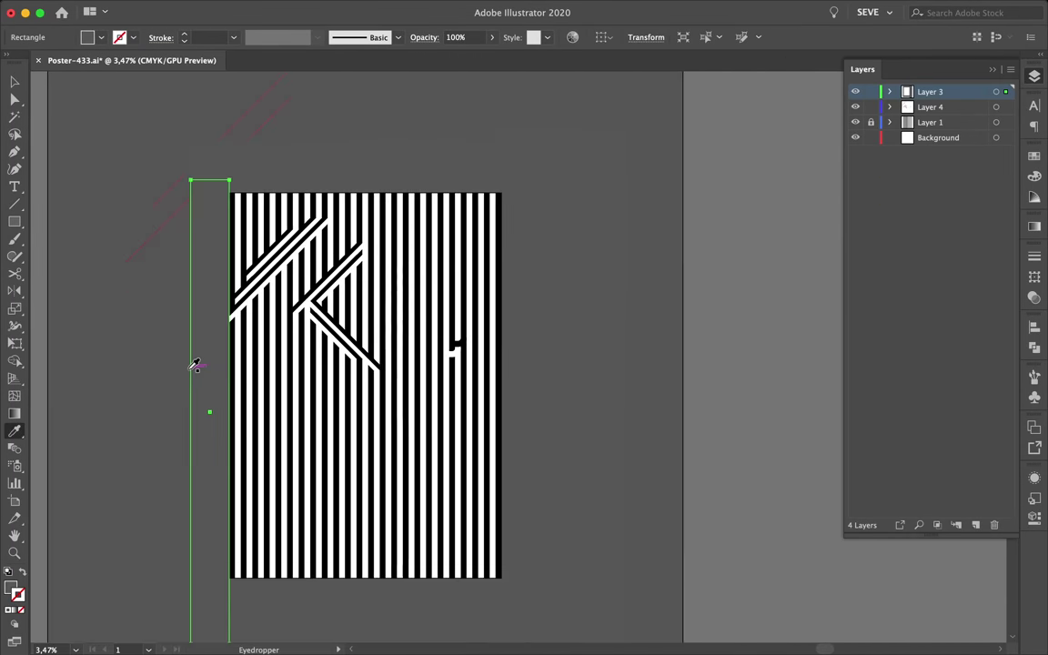
- Move the diagonal stripe's top anchors up-right to align exactly with the vertical stripe edges
key("a")
scroll(435, 198, "up", 8)
scroll(435, 198, "up", 4)
left_click(398, 215)
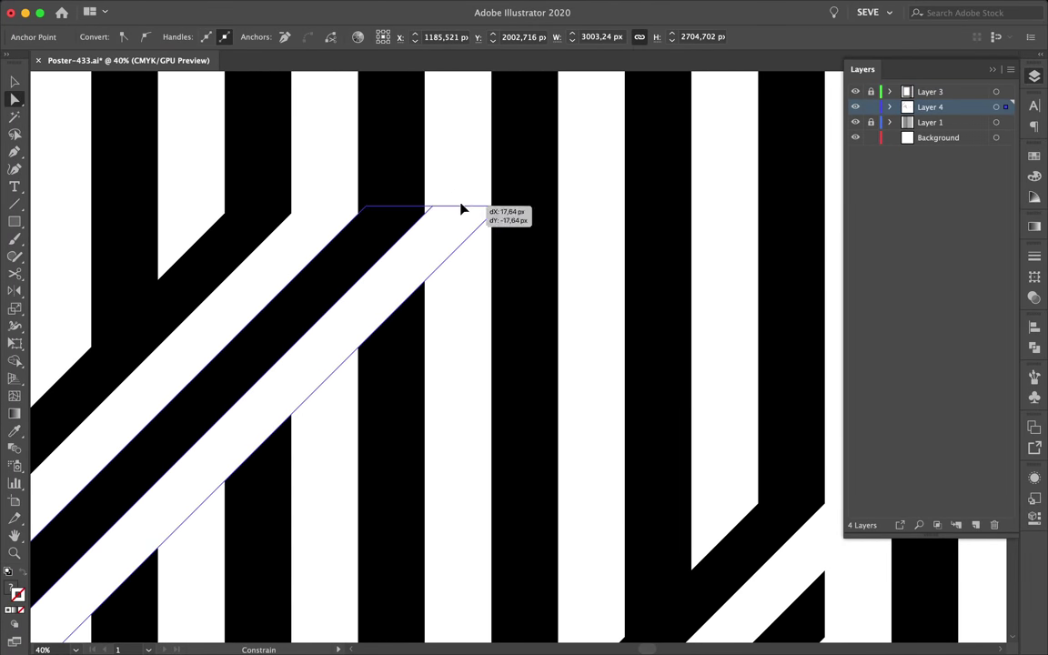
left_click_drag(451, 215, 567, 170)
scroll(566, 170, "up", 2)
scroll(564, 318, "up", 5)
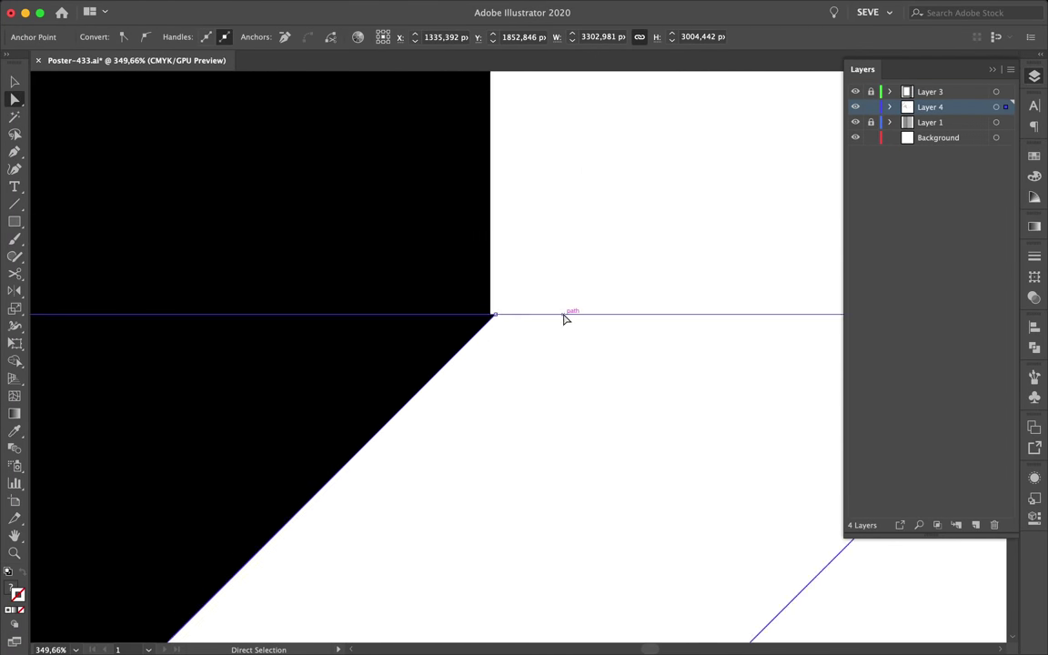
scroll(360, 412, "up", 3)
scroll(412, 412, "up", 2)
scroll(435, 353, "up", 2)
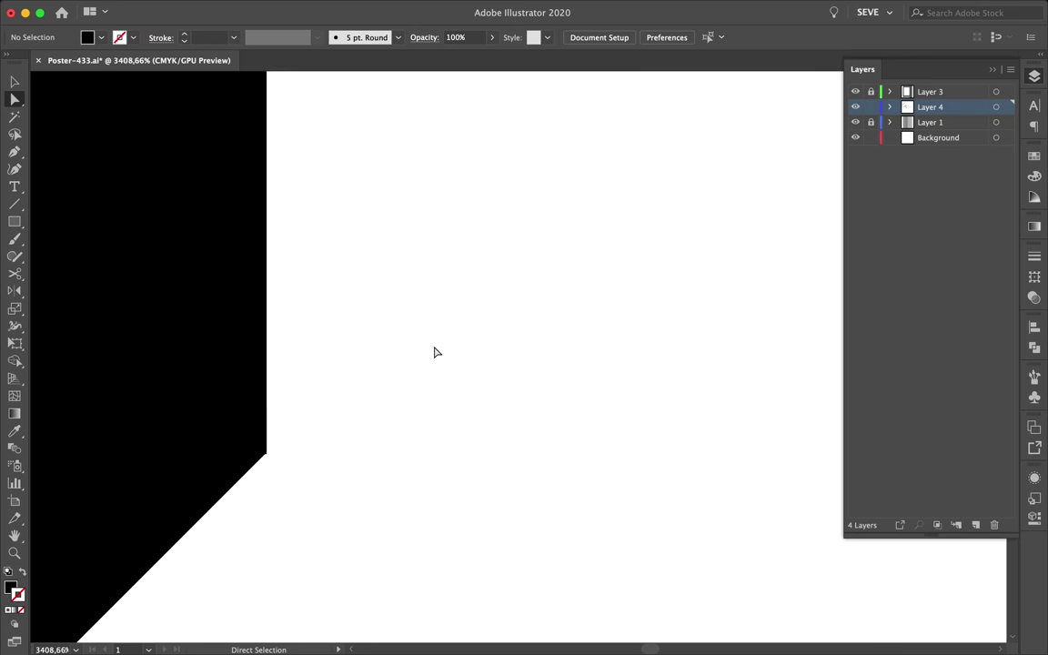
scroll(327, 383, "up", 1)
scroll(357, 370, "up", 2)
scroll(263, 423, "up", 2)
scroll(374, 417, "up", 2)
left_click_drag(374, 417, 533, 339)
key("ctrl+0")
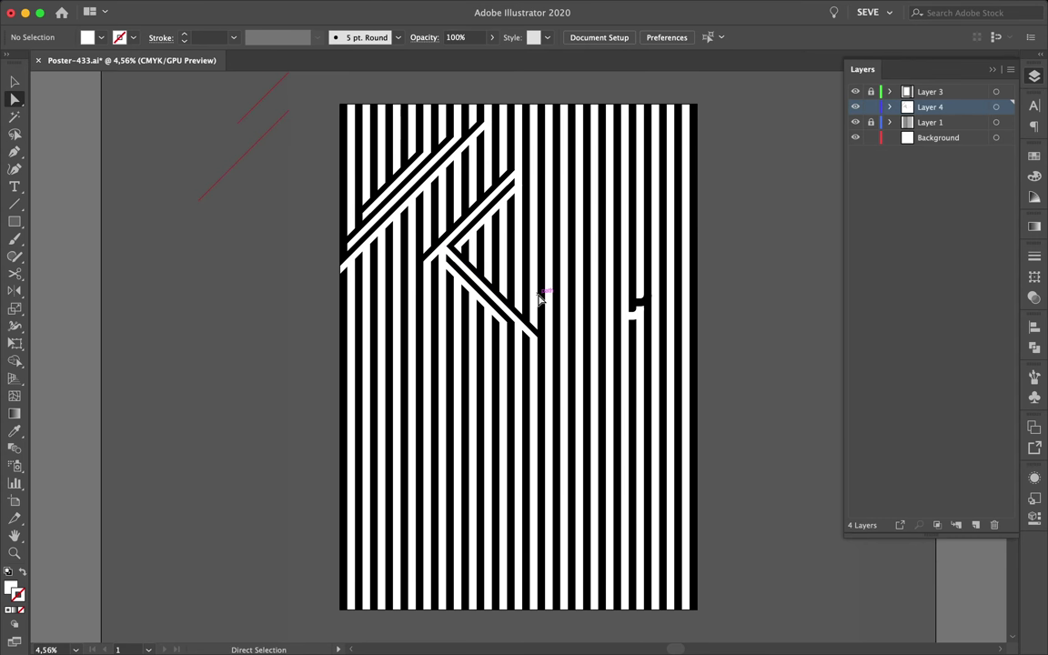
- Try a copy of the white diagonal shape, then delete the misplaced copy
scroll(538, 299, "up", 2)
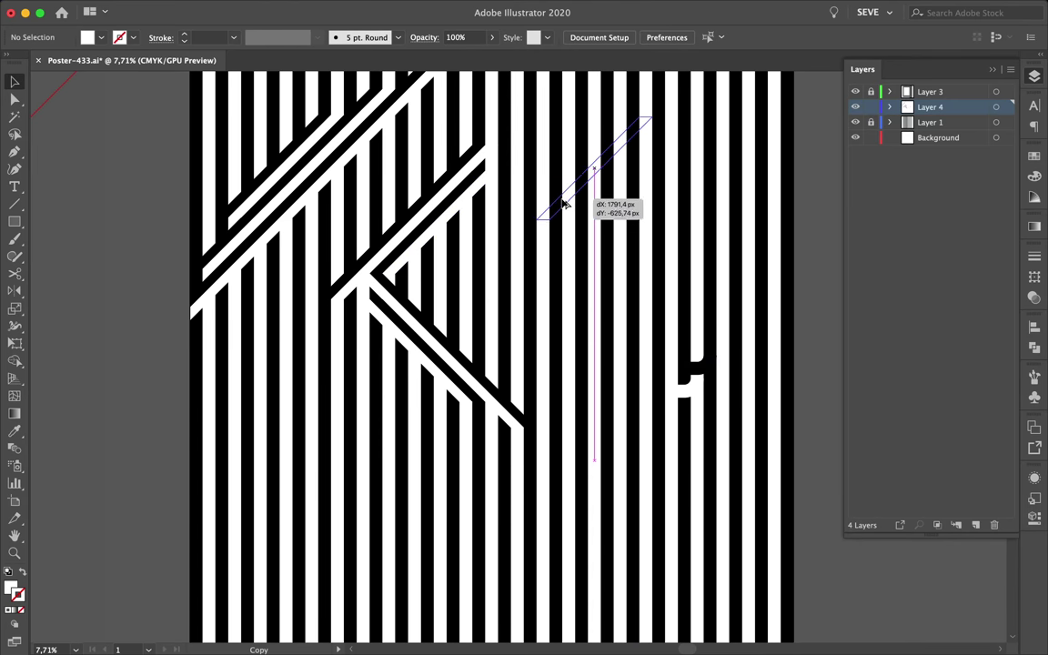
left_click_drag(596, 205, 595, 206)
scroll(596, 206, "down", 2)
key("Delete")
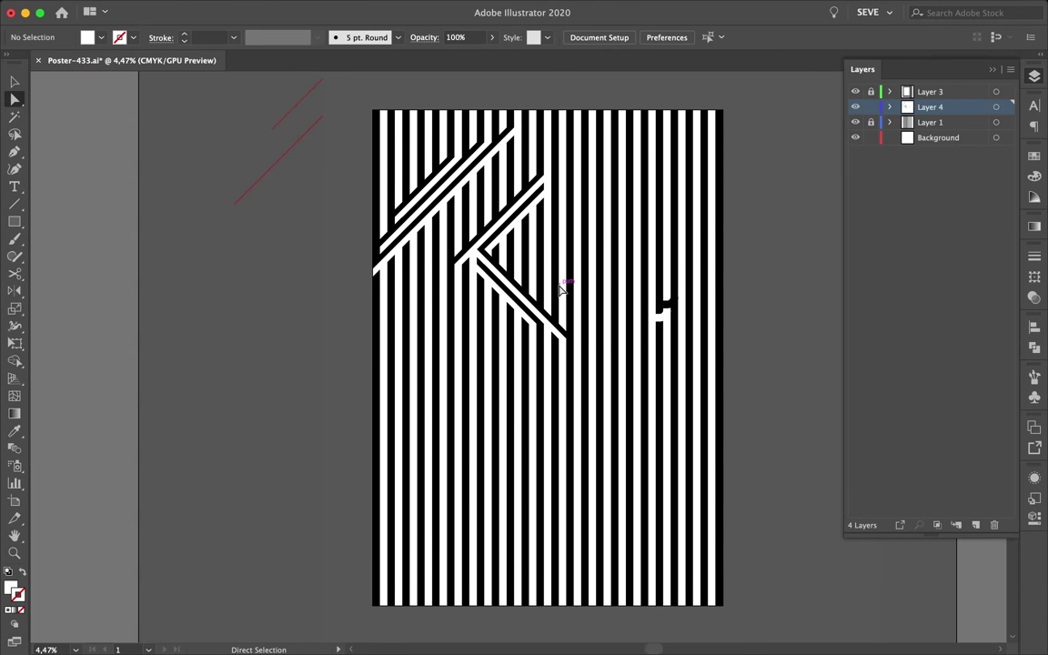
scroll(562, 290, "up", 2)
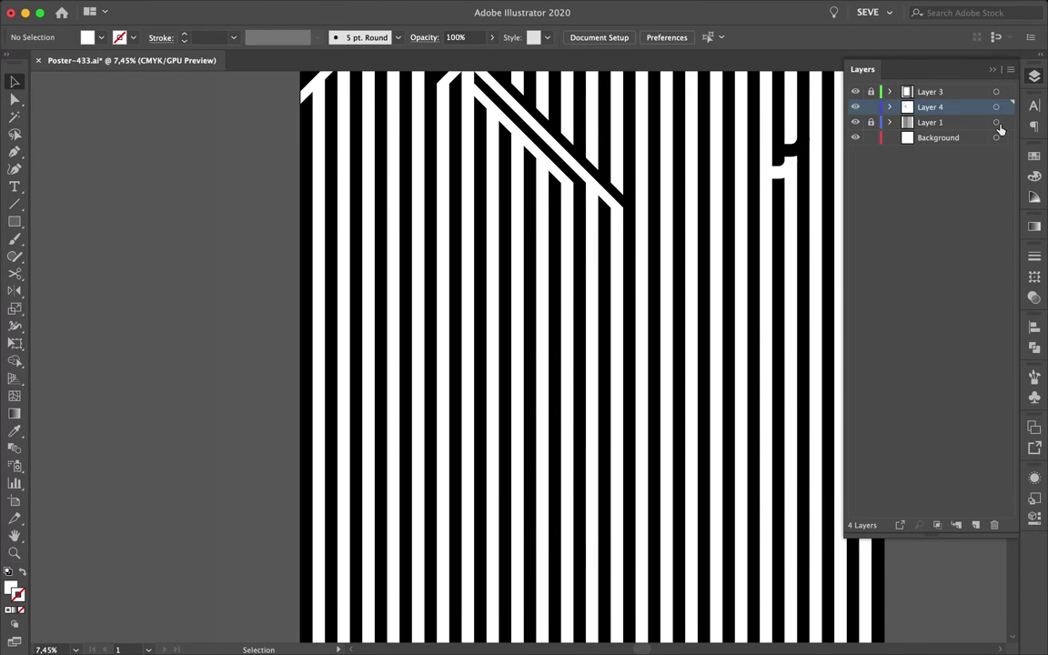
- Alt-drag copies of the small bar pair up the column
scroll(295, 367, "down", 3)
left_click(354, 163)
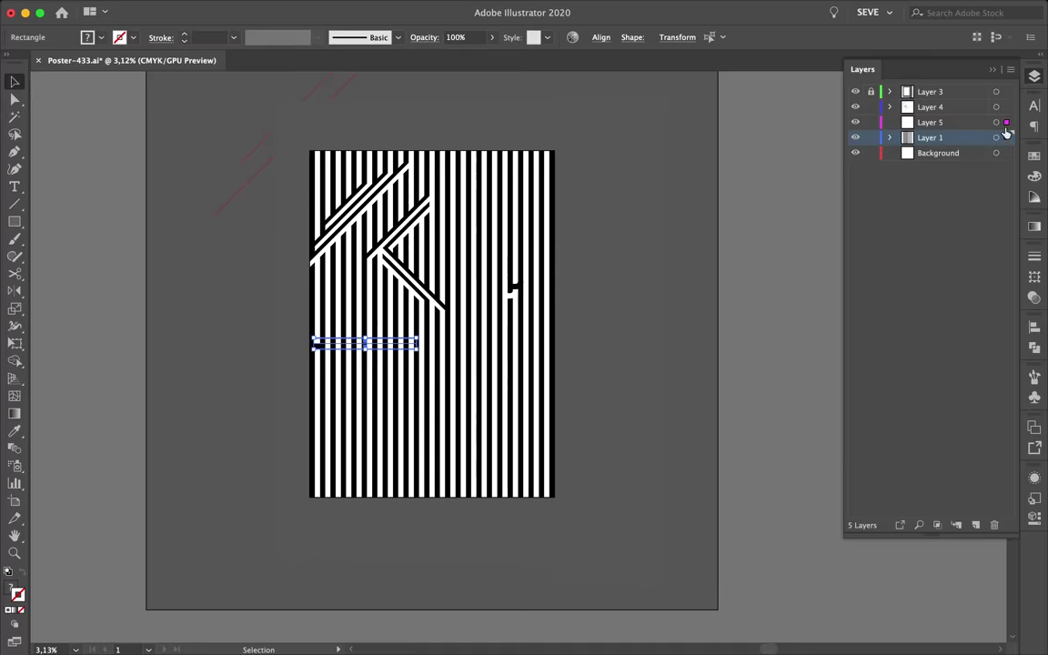
scroll(364, 342, "up", 5)
left_click_drag(254, 361, 254, 361)
scroll(164, 364, "up", 3)
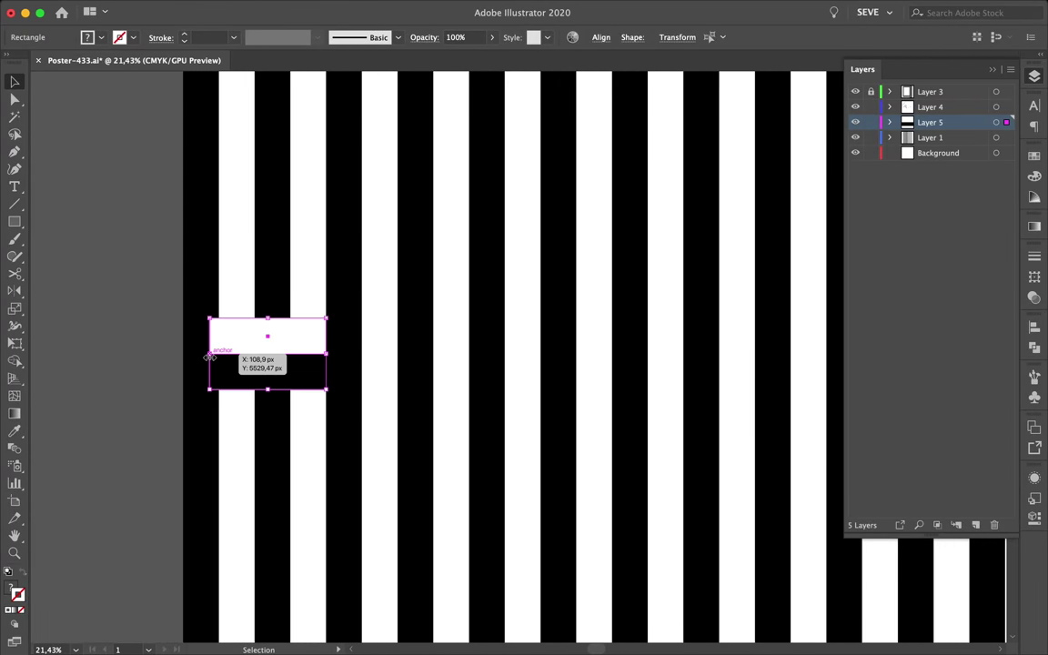
scroll(283, 340, "down", 3)
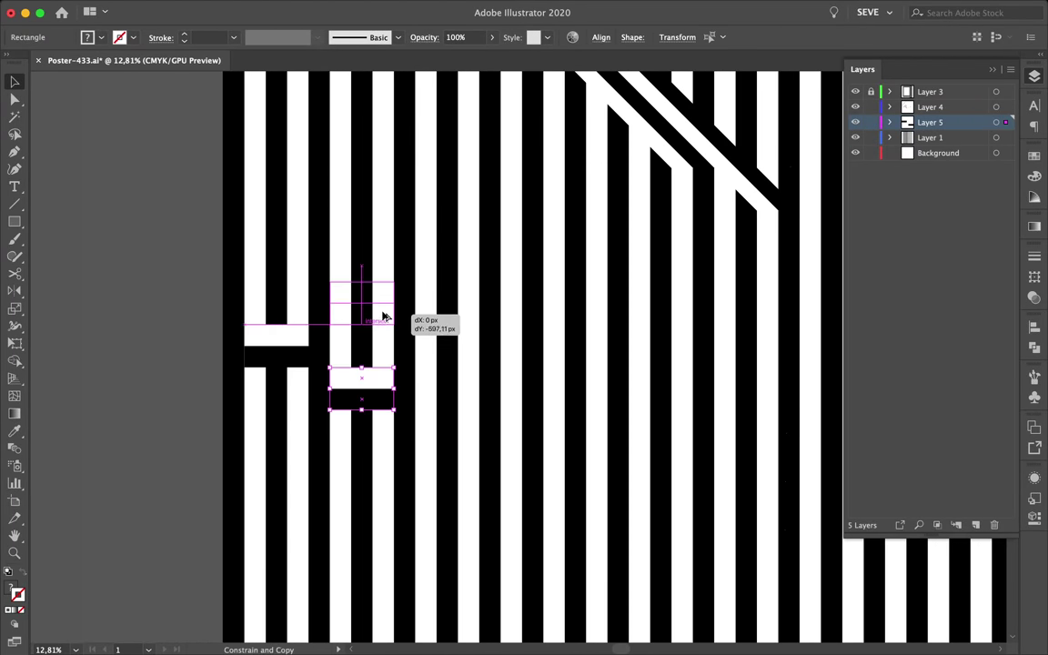
scroll(383, 317, "up", 3)
scroll(320, 329, "down", 3)
mouse_move(383, 317)
left_mouse_down()
mouse_move(439, 350)
mouse_move(485, 357)
left_mouse_up()
scroll(466, 357, "up", 3)
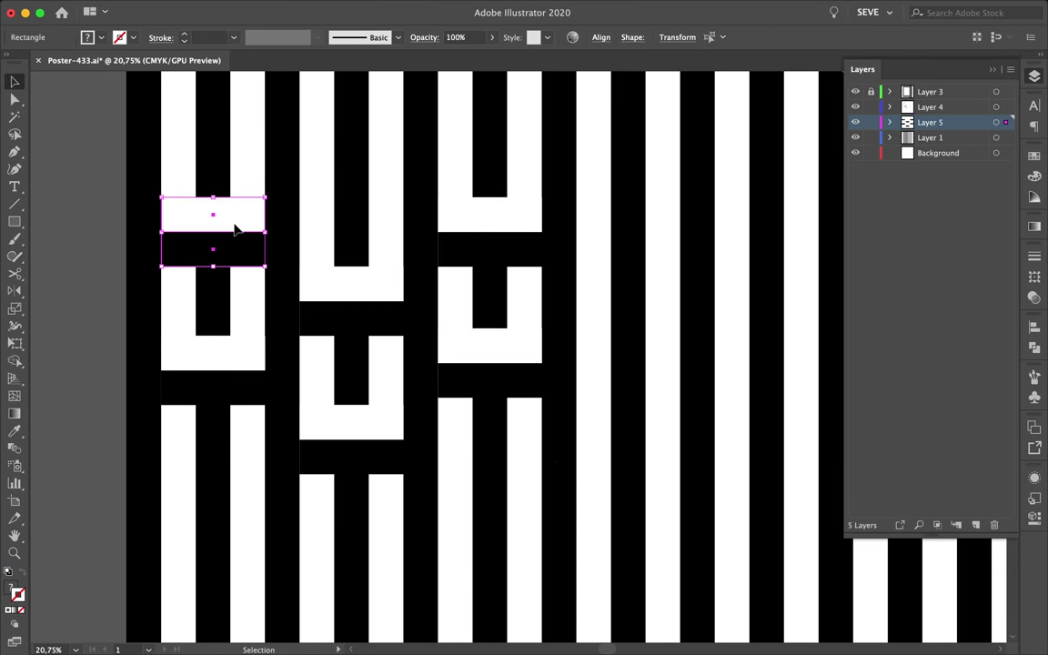
left_click_drag(497, 501, 487, 495)
scroll(427, 349, "down", 3)
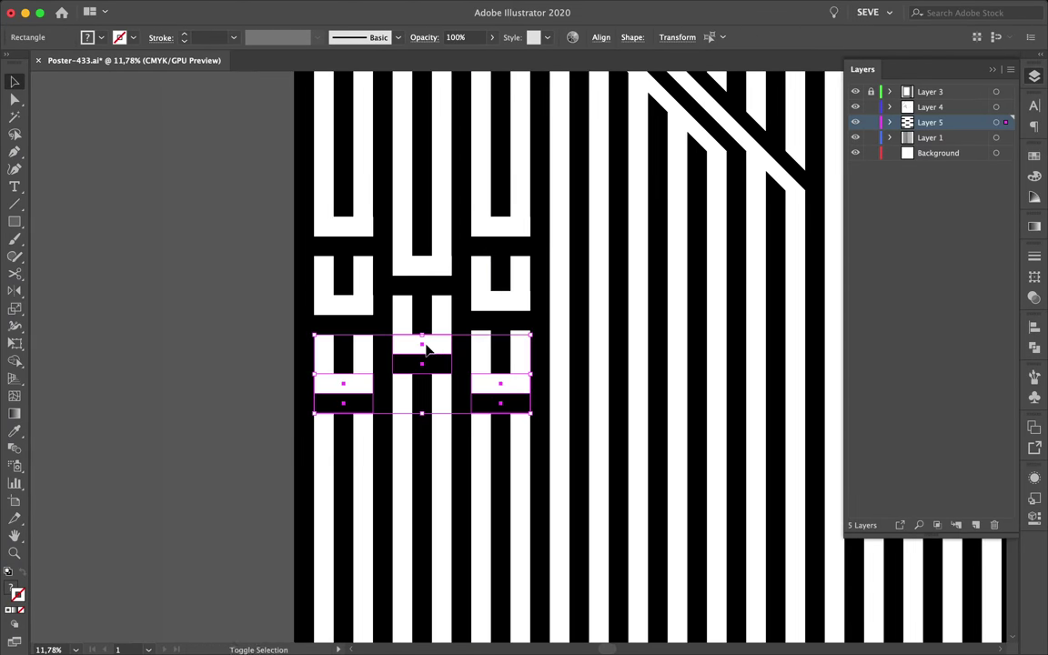
- Repeat the bar duplication twice with Ctrl+D and drop another row lower
key("ctrl+d")
scroll(435, 427, "down", 3)
key("ctrl+d")
key("ctrl+d")
scroll(451, 452, "down", 3)
scroll(451, 452, "up", 3)
scroll(436, 453, "up", 3)
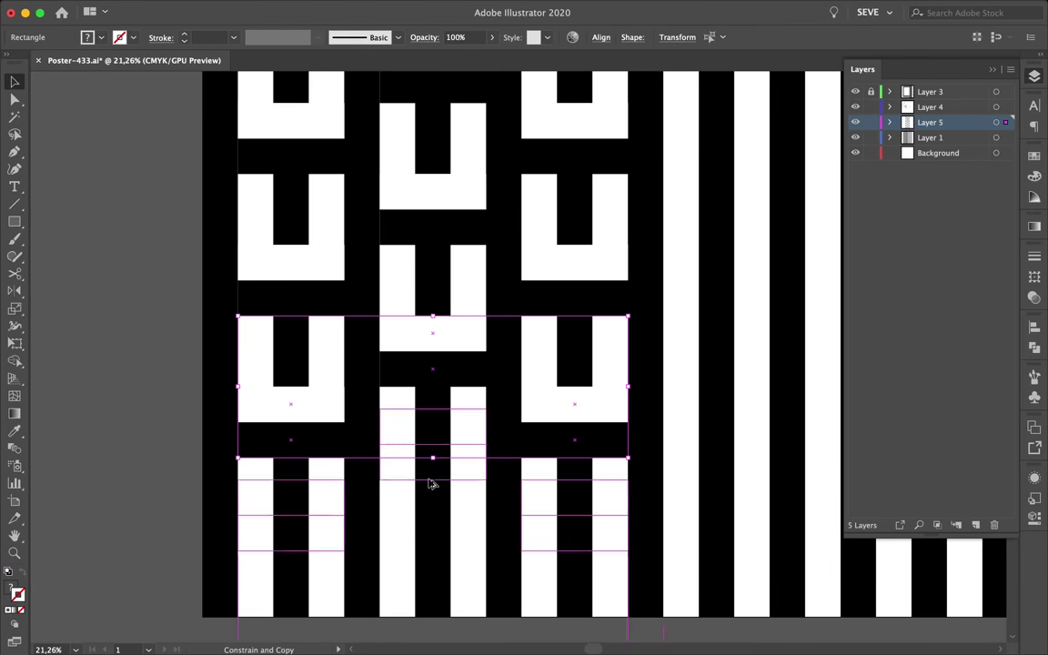
left_click_drag(432, 521, 432, 521)
scroll(455, 491, "right", 3)
- Widen a small black bar so it reaches the column edge
left_click(490, 473)
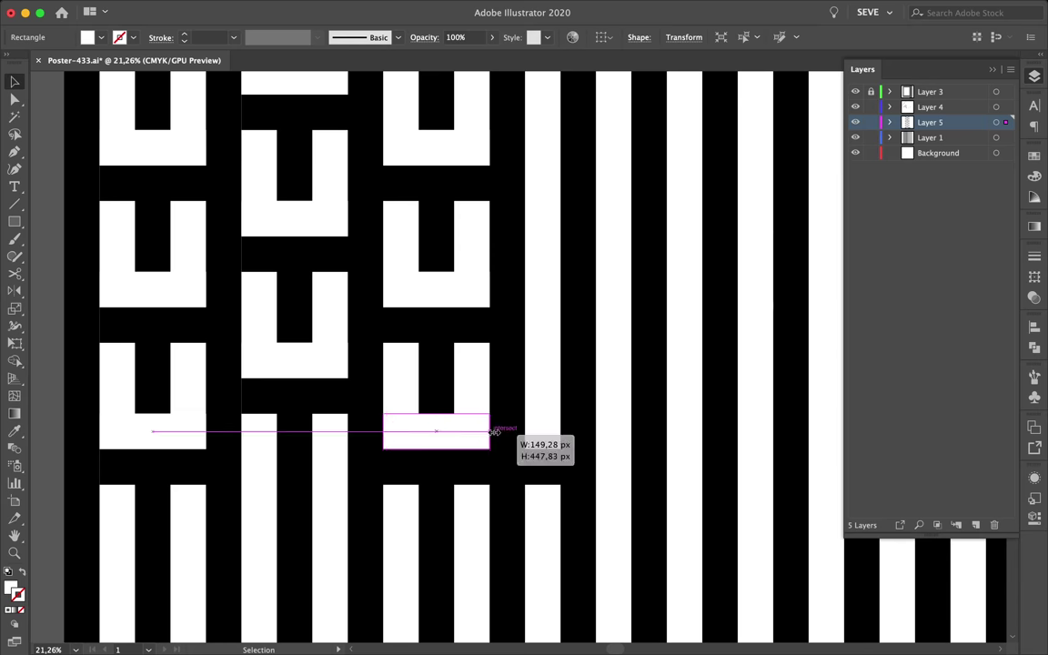
left_click_drag(555, 310, 561, 309)
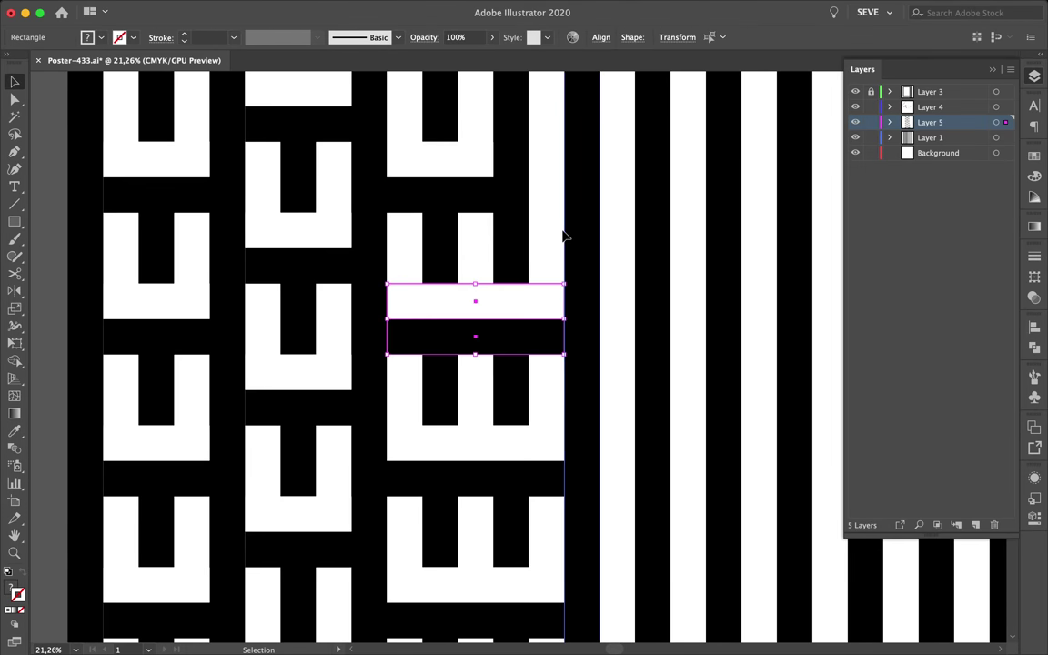
scroll(564, 234, "right", 2)
scroll(564, 242, "up", 3)
scroll(564, 242, "up", 2)
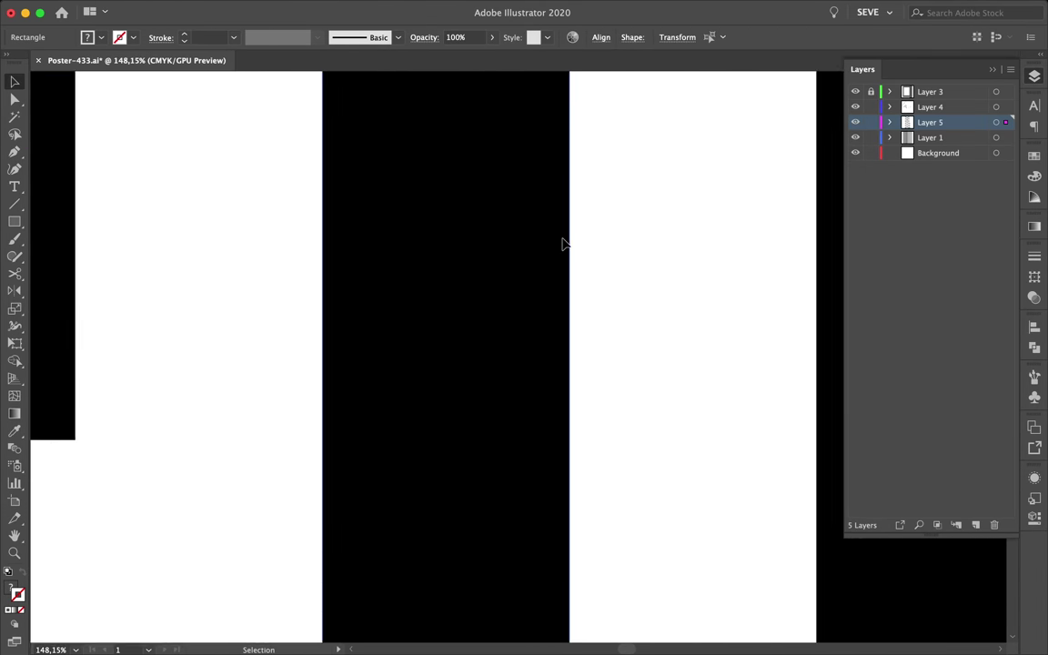
scroll(564, 242, "down", 5)
scroll(567, 244, "down", 1)
scroll(591, 398, "down", 2)
scroll(533, 391, "down", 2)
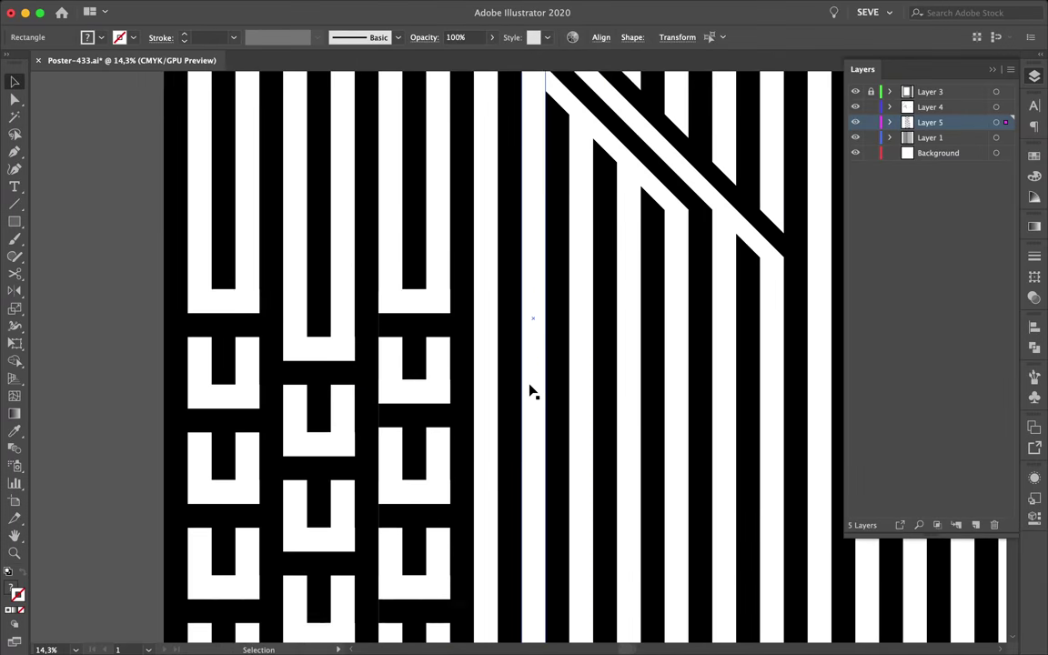
scroll(533, 393, "down", 2)
left_click(534, 356)
- Stretch a white-and-black bar pair wider across several stripes
scroll(535, 357, "up", 5)
left_click(465, 317)
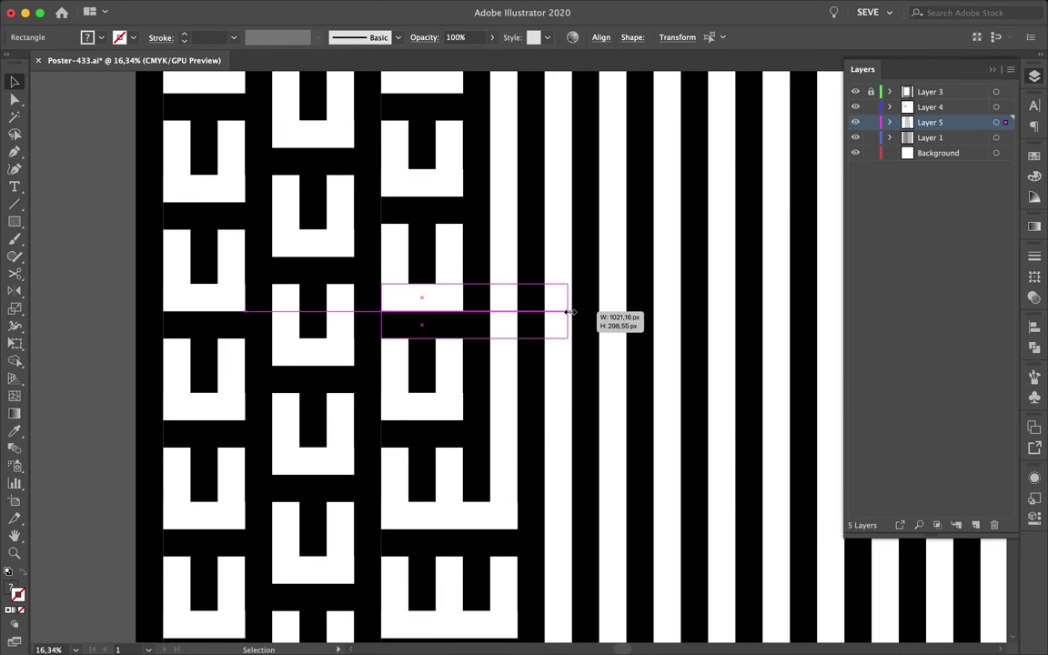
left_click_drag(614, 197, 455, 241)
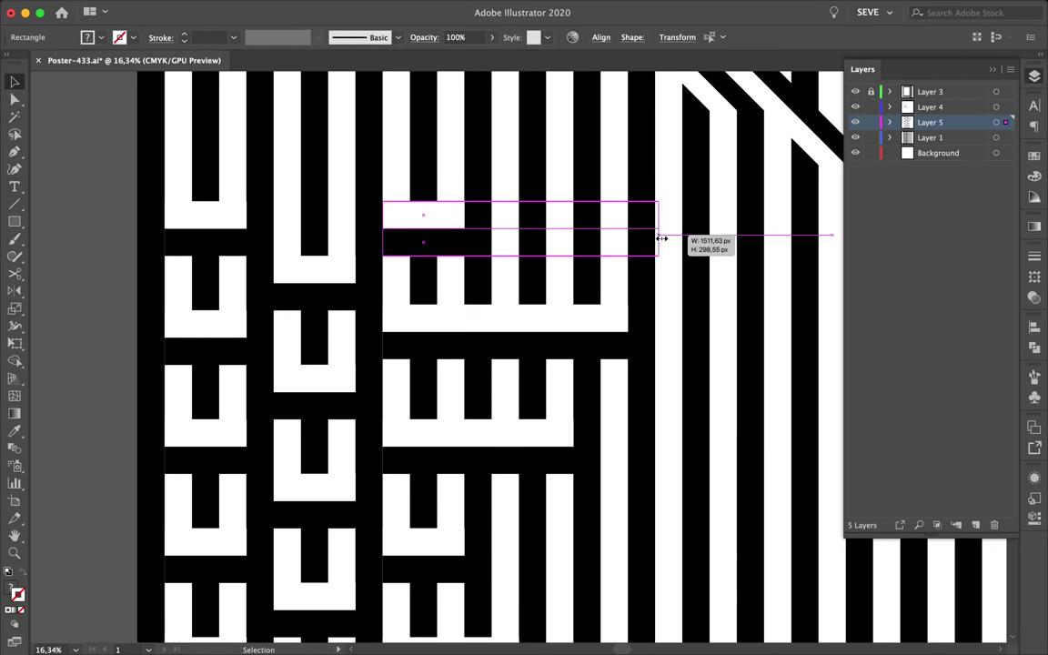
left_click_drag(661, 238, 671, 304)
scroll(671, 304, "down", 3)
left_click(194, 333)
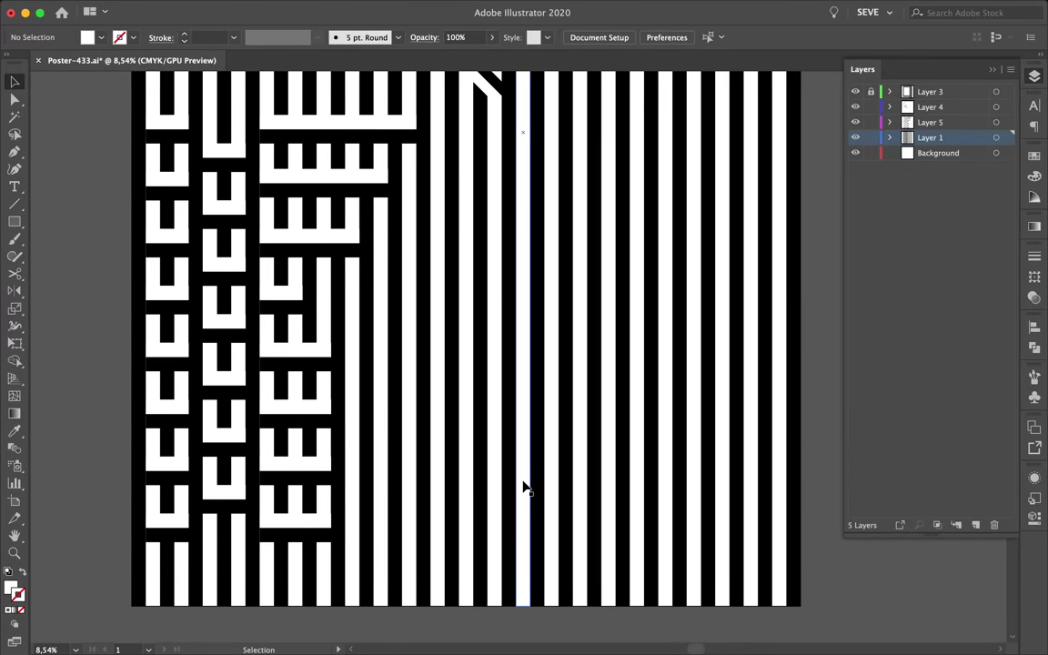
scroll(523, 486, "up", 2)
scroll(523, 487, "down", 5)
left_click(362, 205)
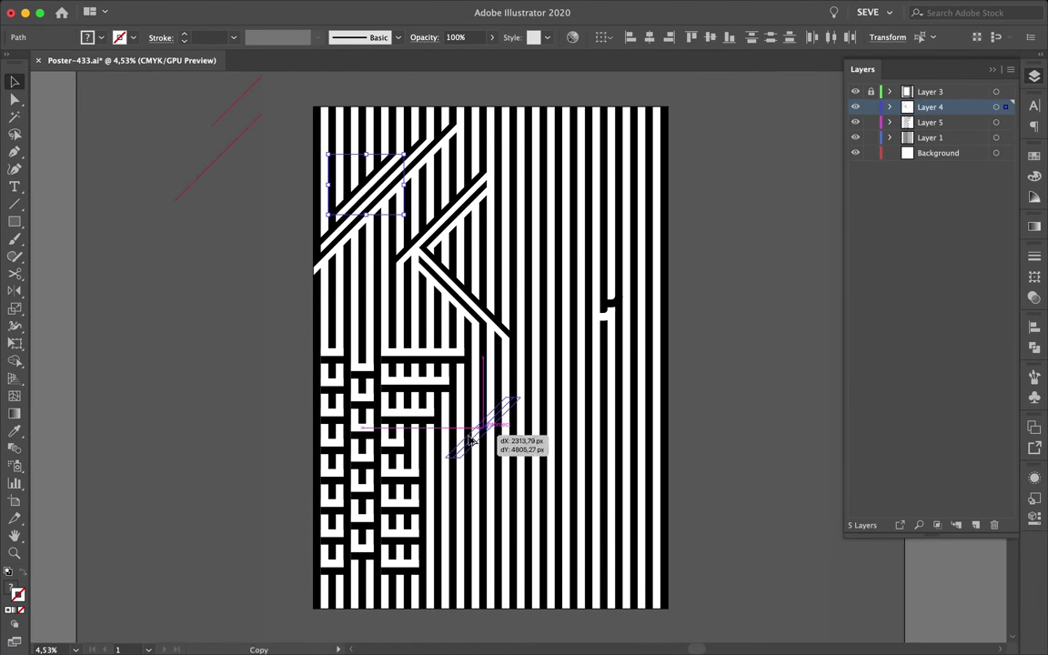
- Copy the diagonal stripe down into the lower area and reshape its top corner
left_click_drag(470, 440, 470, 441)
scroll(470, 440, "up", 10)
left_click(469, 406)
left_click(784, 205)
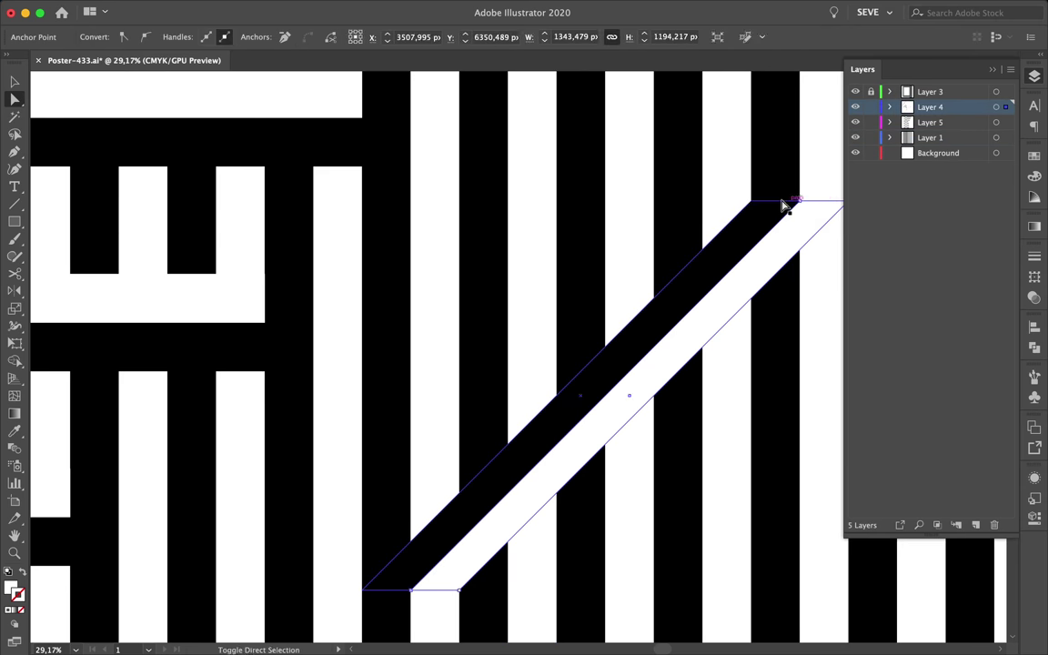
left_click_drag(512, 502, 504, 509)
- Move the short diagonal stripe piece up and to the right
scroll(533, 475, "up", 5)
scroll(234, 417, "up", 2)
scroll(182, 413, "down", 5)
scroll(300, 428, "down", 5)
key("v")
left_click(311, 442)
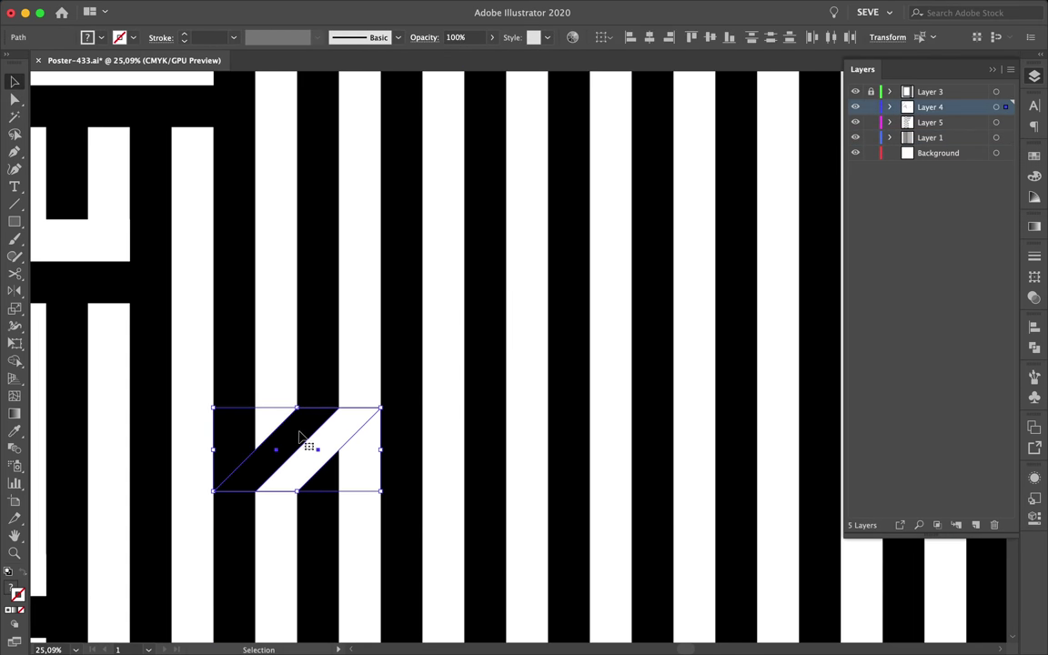
left_click_drag(311, 442, 467, 381)
- Mirror the diagonal piece horizontally and set it left onto the stripes
left_click(16, 296)
left_click_drag(369, 435, 368, 340)
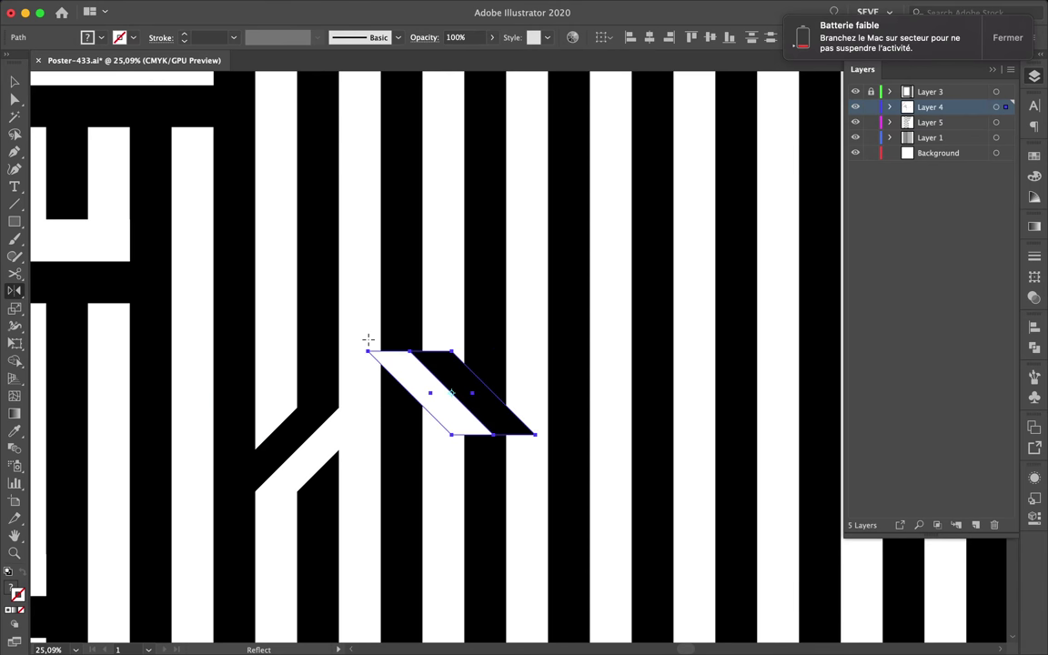
left_click_drag(452, 400, 362, 398)
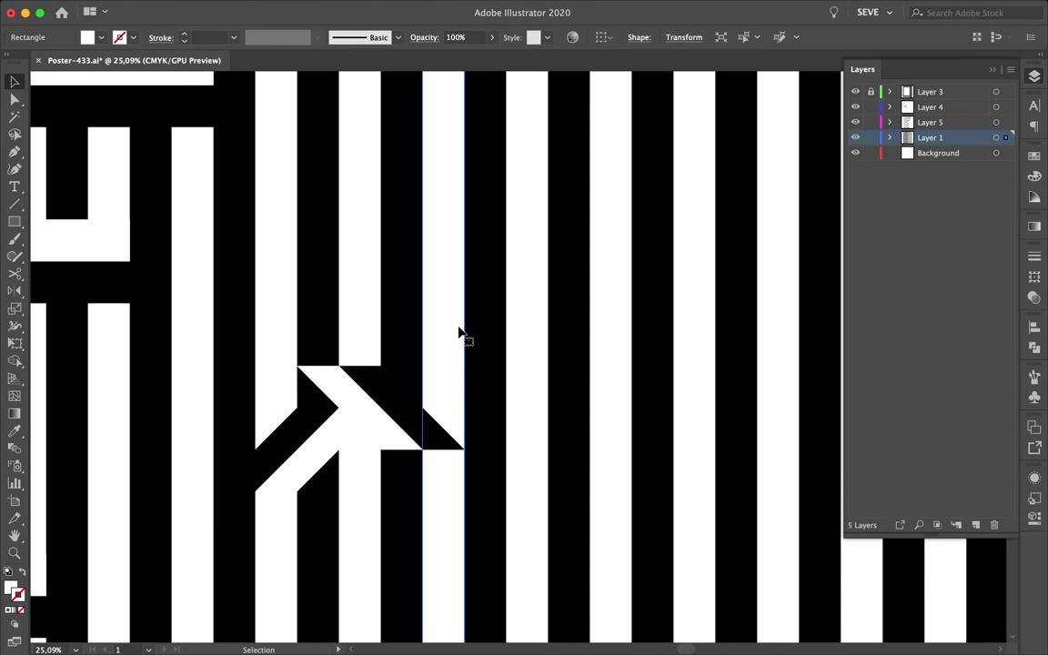
- Stack copies of the arrow shape above and below the existing one
left_click_drag(311, 462, 317, 338)
left_click(446, 373)
scroll(445, 373, "down", 3)
left_click(448, 336, "shift")
left_click_drag(428, 492, 433, 494)
scroll(433, 494, "up", 5)
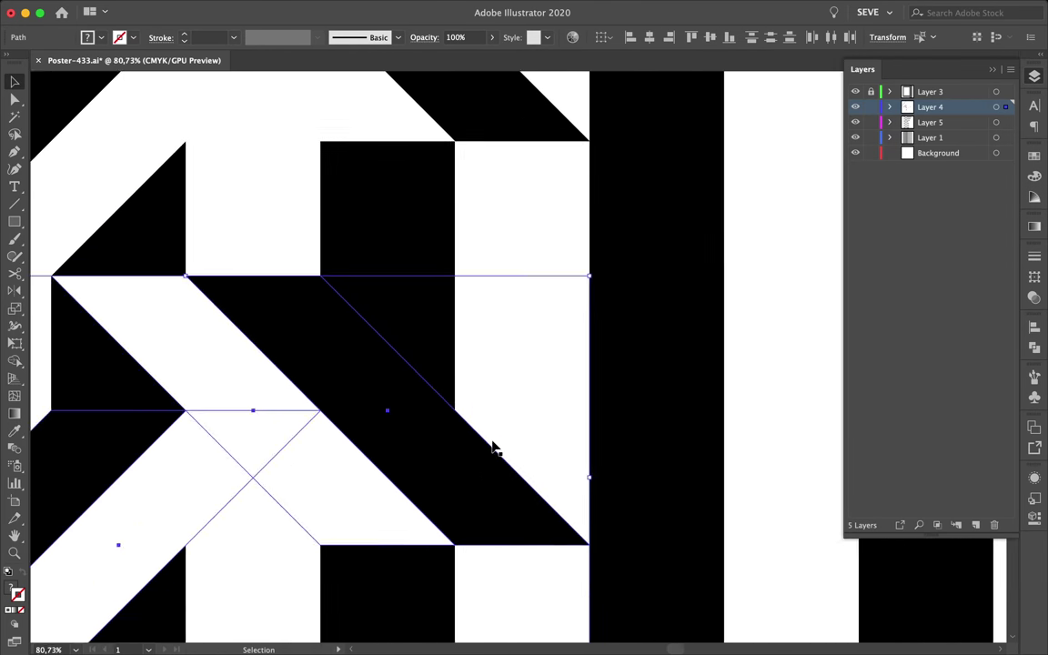
scroll(501, 325, "down", 5)
- Adjust the arrow's anchors so the black stripe's corner meets the arrow edge
key("a")
left_click_drag(501, 325, 543, 386)
scroll(545, 385, "up", 5)
left_click(543, 386)
scroll(543, 386, "up", 5)
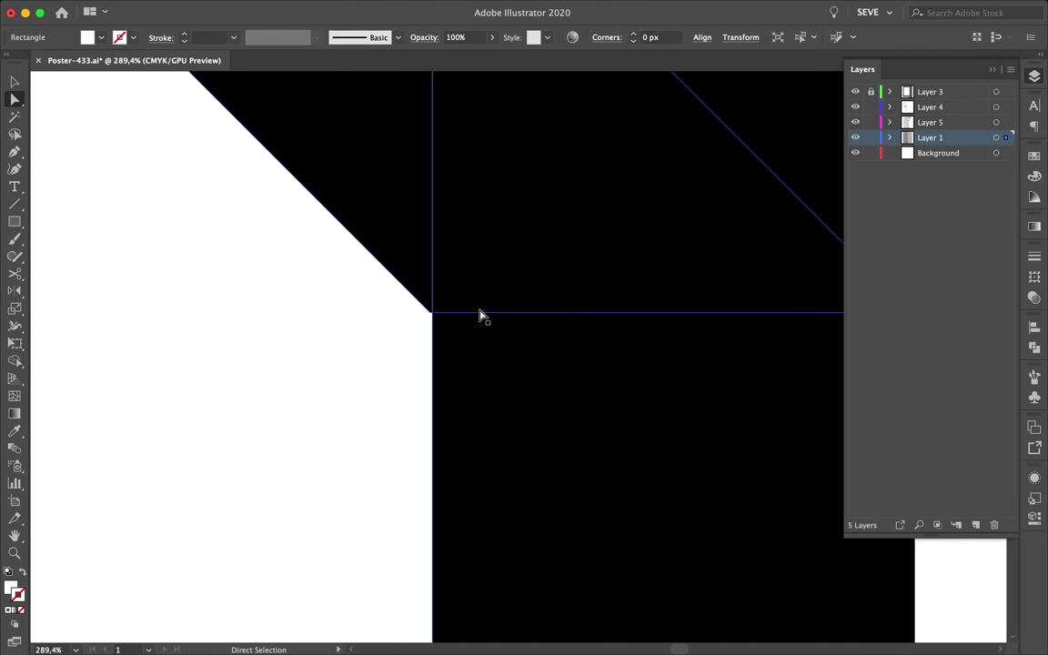
left_click_drag(484, 322, 482, 324)
scroll(389, 374, "down", 2)
scroll(344, 446, "down", 5)
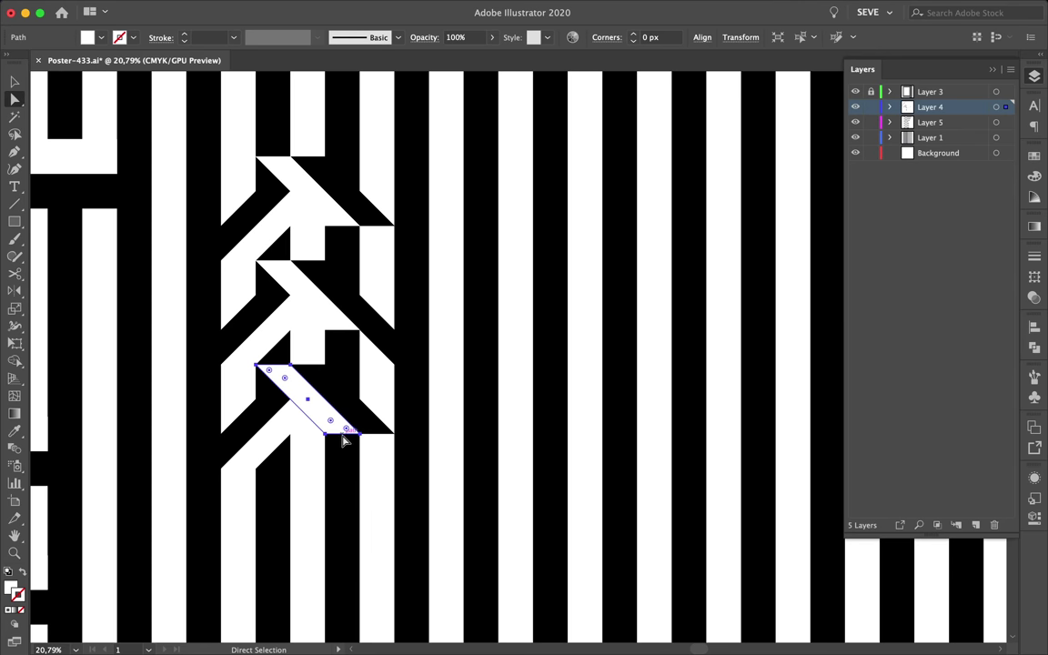
- Pull the lowest diagonal's corner point further down and to the right
left_click_drag(354, 446, 396, 488)
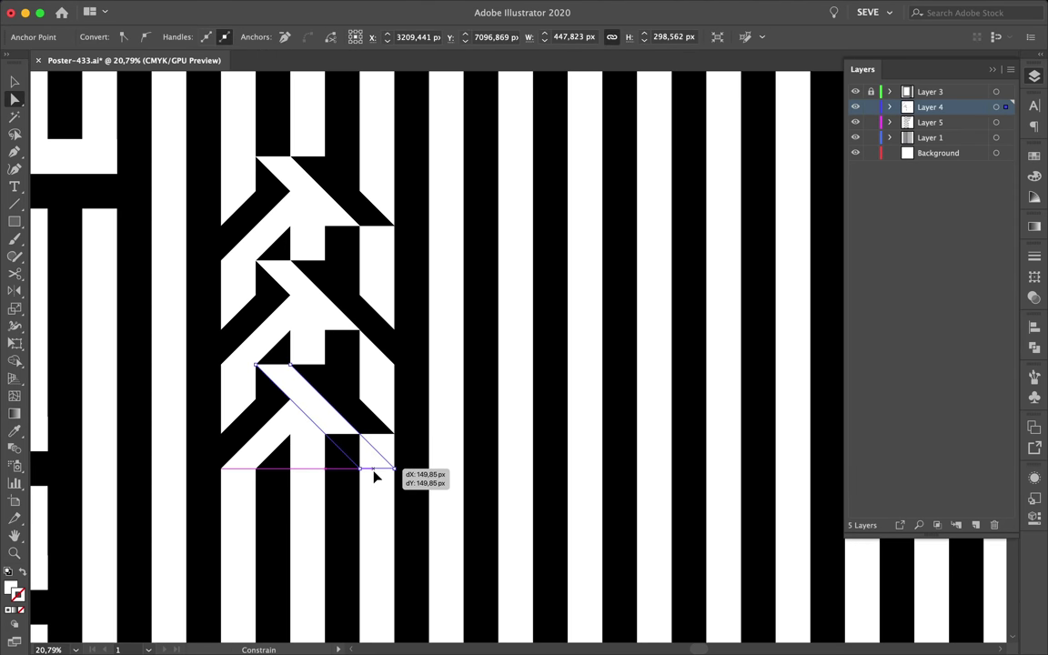
scroll(376, 472, "up", 5)
scroll(409, 463, "up", 5)
left_click_drag(374, 476, 427, 479)
scroll(426, 521, "down", 6)
scroll(437, 523, "down", 3)
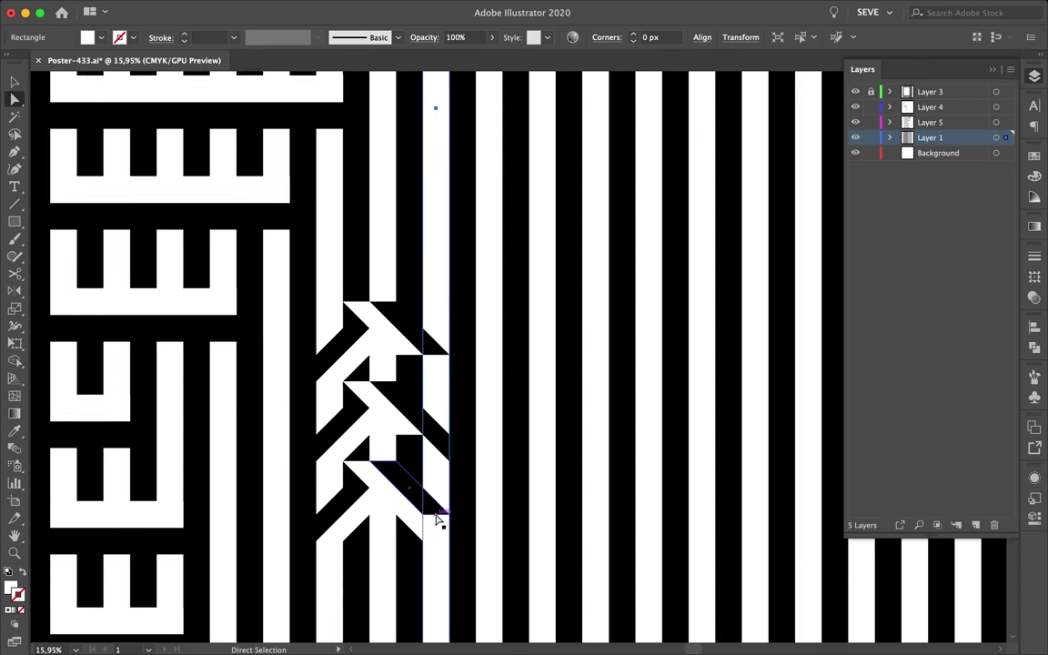
scroll(390, 577, "down", 3)
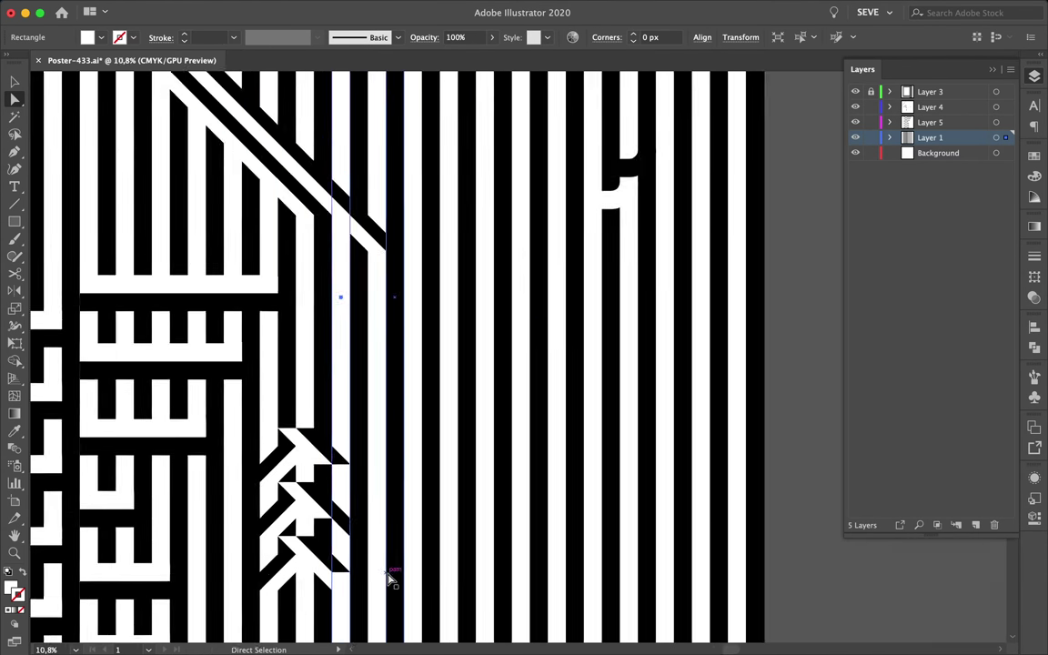
- Copy the notch shape downward, then delete the notch pieces
left_click_drag(537, 316, 555, 344)
scroll(554, 344, "up", 3)
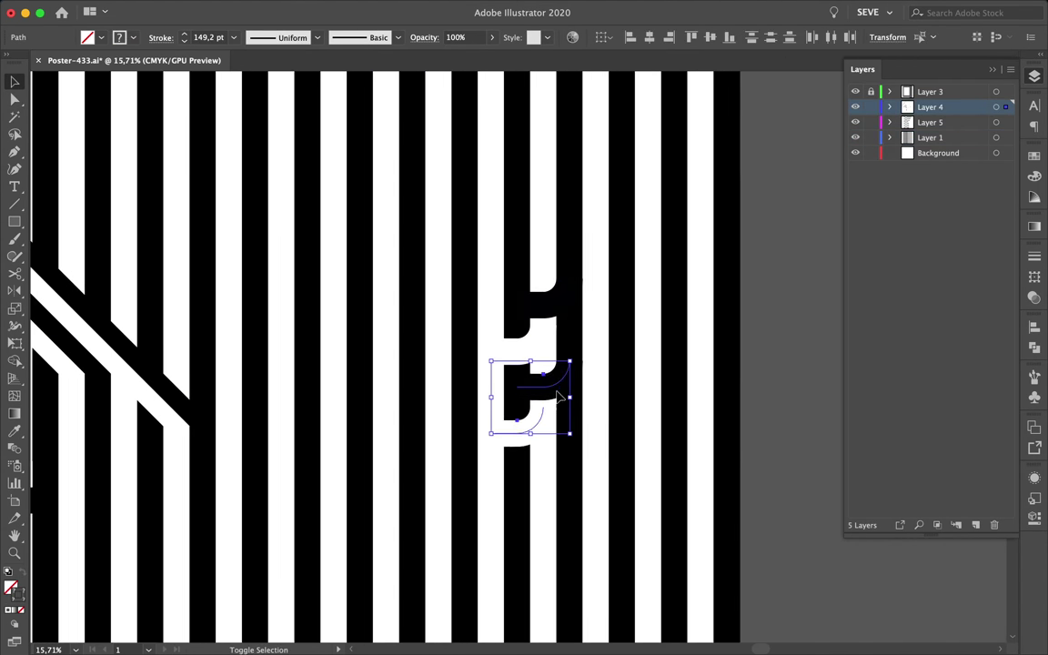
left_click_drag(543, 464, 544, 449)
key("Delete")
scroll(631, 404, "down", 3)
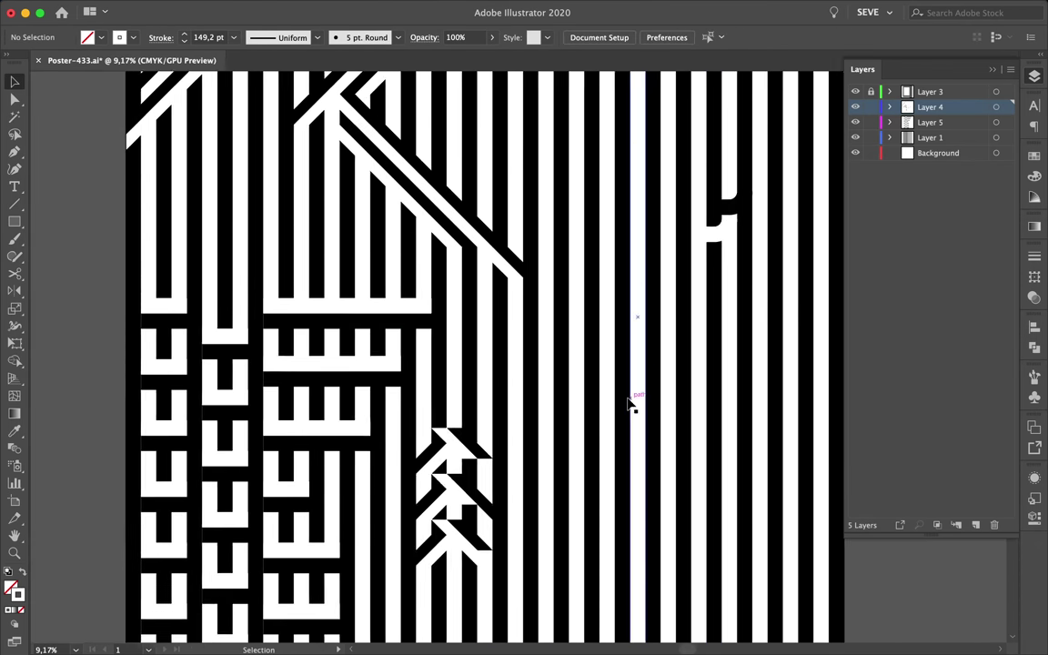
scroll(632, 404, "down", 2)
left_click(260, 400)
- Resize the copied small black rectangle to fit the stripe width
left_click_drag(540, 474, 546, 465)
scroll(543, 466, "up", 5)
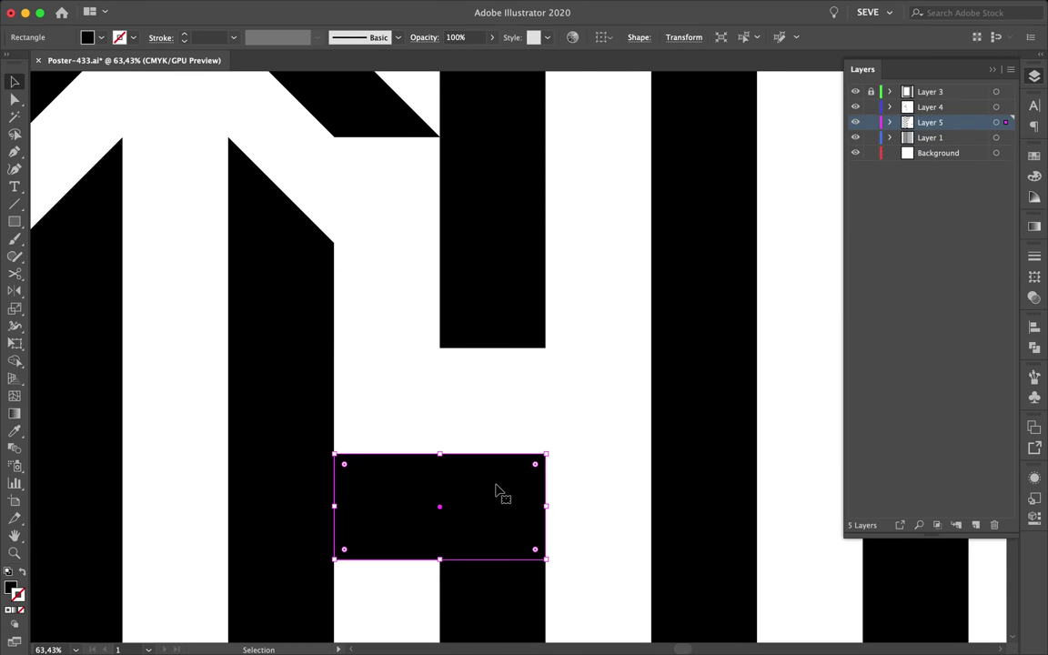
left_click(506, 236)
left_click_drag(546, 401, 636, 402)
- Duplicate the white-and-black block pair and align it with the stripe edge
left_click(402, 509)
scroll(497, 307, "down", 4)
left_click(497, 308)
left_click(451, 335, "shift")
left_click_drag(451, 334, 397, 393)
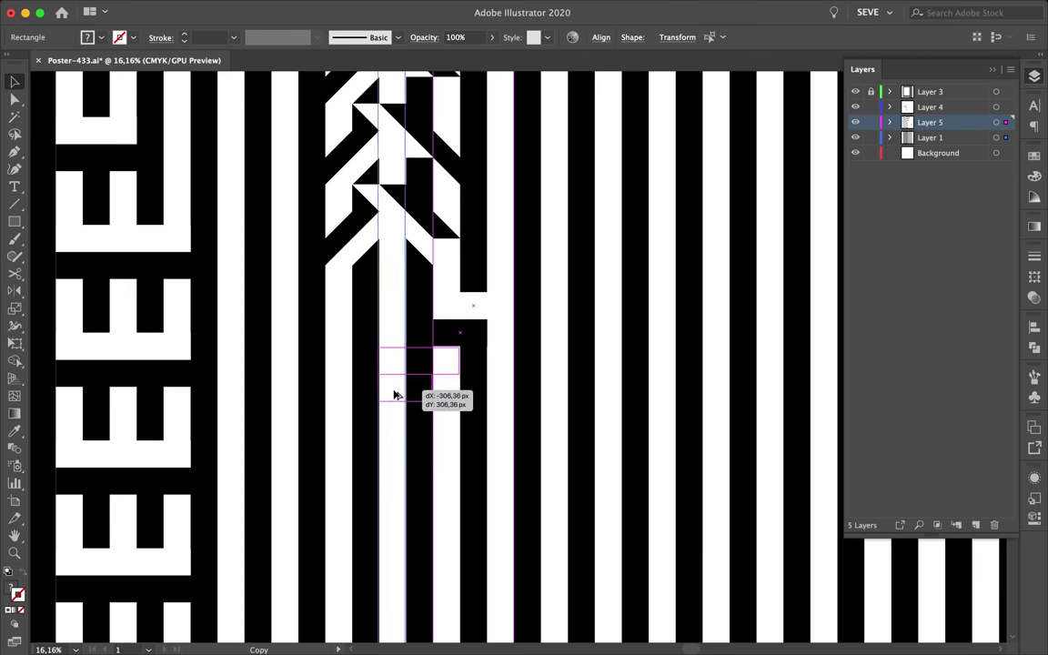
scroll(423, 297, "up", 5)
left_click_drag(423, 297, 469, 345)
left_click_drag(577, 325, 626, 243)
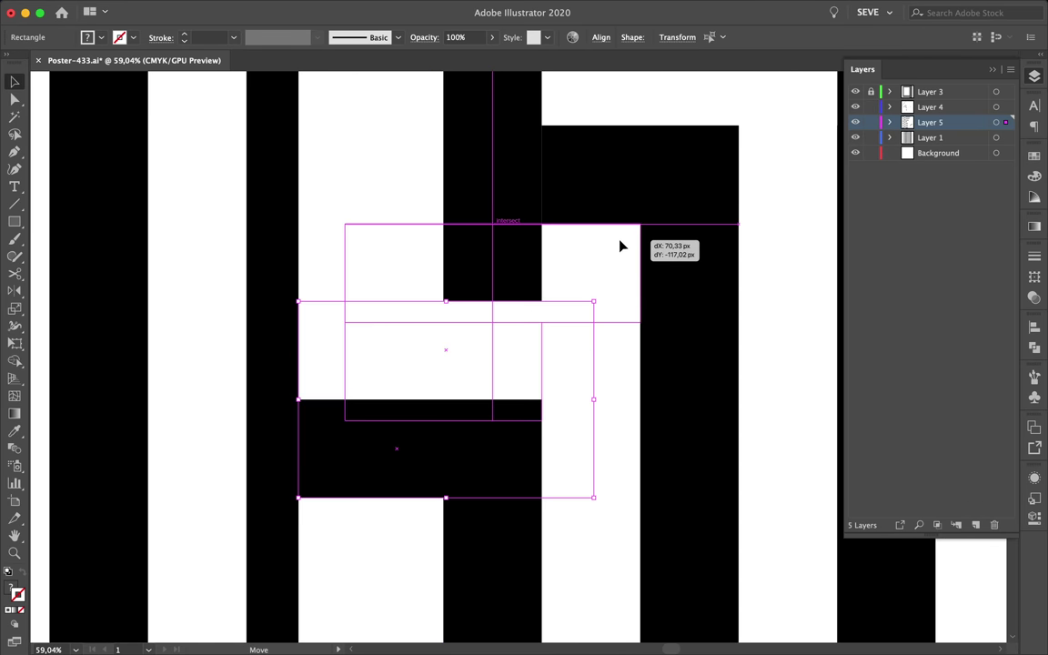
scroll(364, 375, "down", 2)
- Shift the black rectangle into its stepped position
left_click(363, 375)
scroll(364, 375, "down", 3)
scroll(561, 205, "up", 3)
left_click_drag(451, 317, 346, 416)
scroll(400, 473, "down", 3)
scroll(400, 473, "down", 1)
- Copy a rectangle down beside the chevron column to extend the zig-zag
left_click(355, 445)
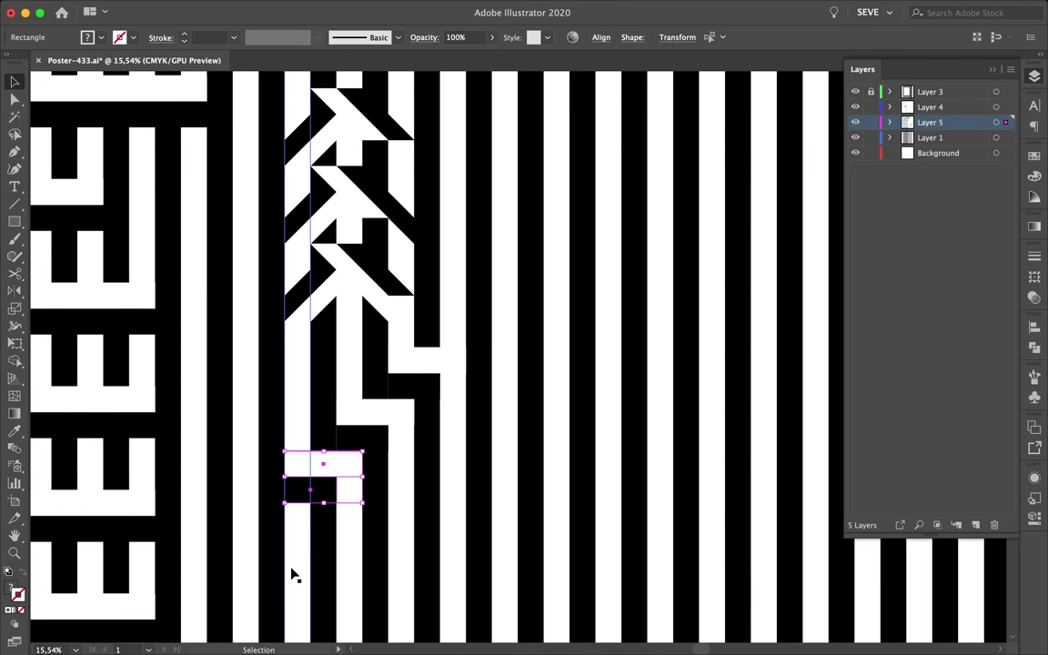
scroll(303, 546, "down", 5)
scroll(433, 456, "up", 4)
left_click_drag(433, 455, 345, 561)
scroll(349, 558, "down", 3)
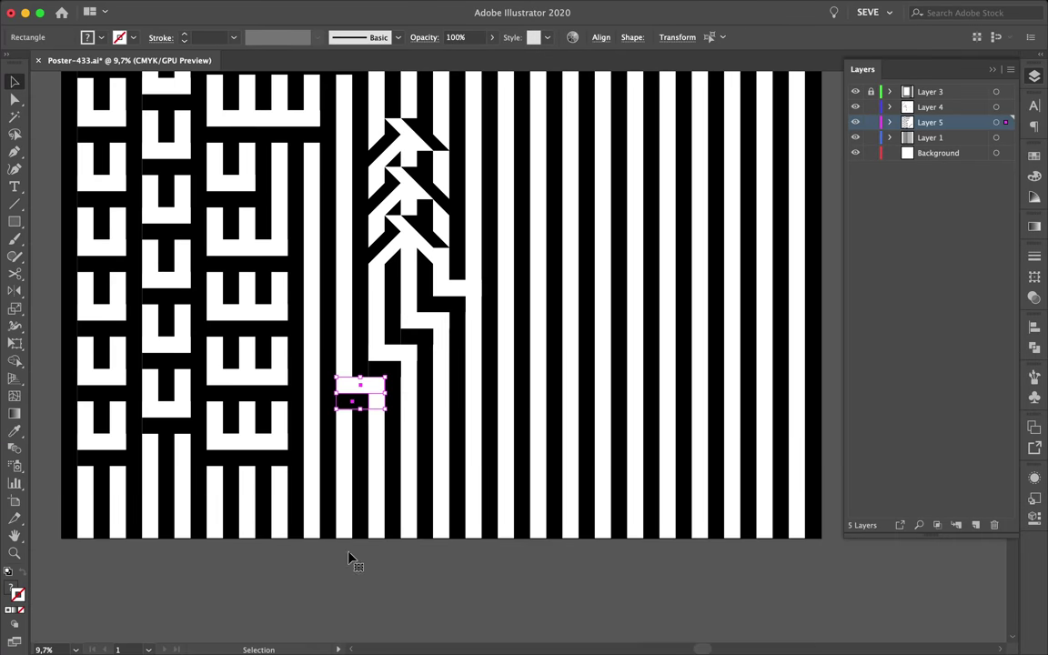
left_click_drag(384, 443, 423, 412)
- Review the stepped stripes in Outline view
scroll(423, 412, "up", 5)
scroll(425, 554, "down", 5)
scroll(426, 495, "up", 5)
scroll(423, 498, "down", 5)
scroll(444, 603, "down", 5)
scroll(443, 603, "up", 10)
key("ctrl+y")
key("ctrl+y")
scroll(448, 611, "down", 5)
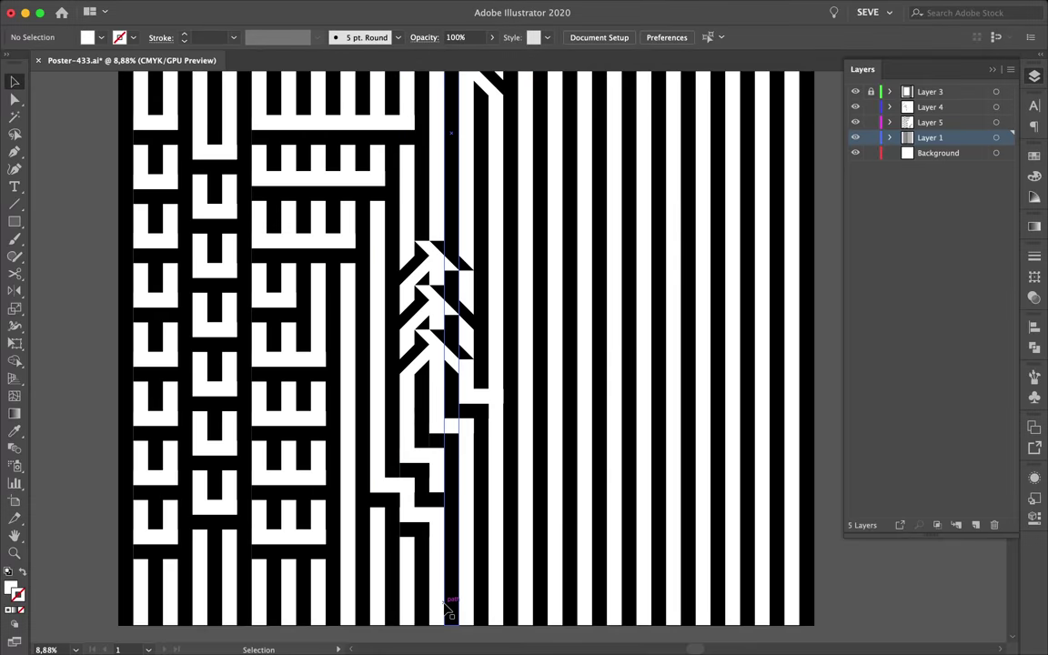
scroll(447, 611, "down", 5)
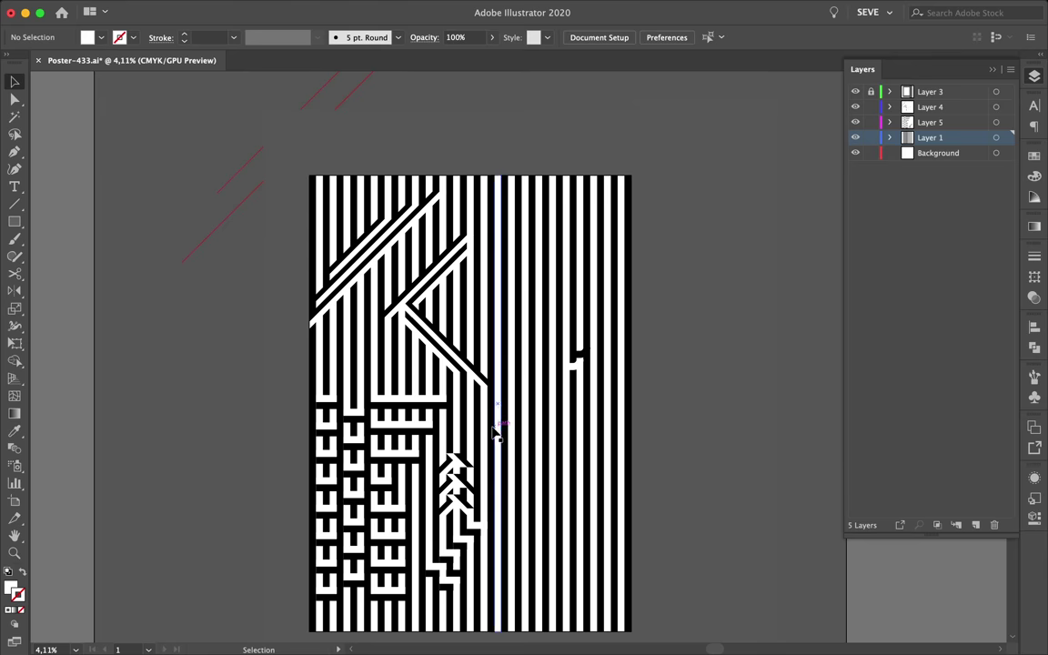
scroll(496, 433, "up", 5)
- Place the small black bar beside the diagonal
left_click_drag(386, 373, 398, 373)
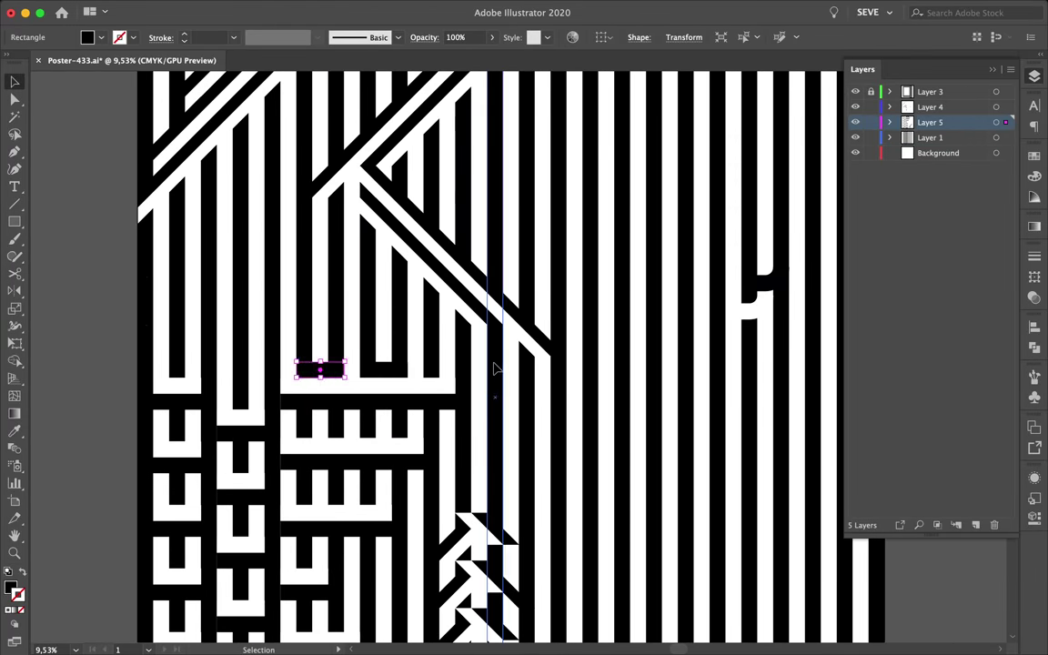
scroll(427, 351, "up", 3)
scroll(402, 378, "down", 3)
scroll(455, 382, "down", 3)
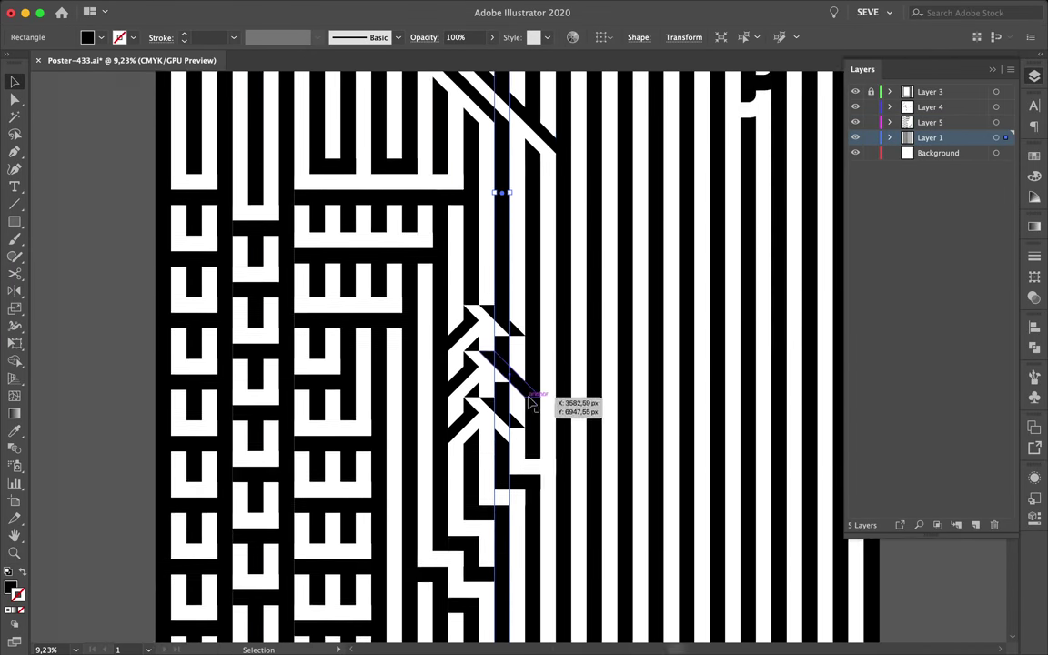
scroll(532, 402, "up", 2)
scroll(393, 351, "up", 4)
- Reshape the stripe's top edge by dragging its anchor points with Direct Selection
key("a")
scroll(376, 278, "up", 7)
left_click_drag(295, 357, 292, 365)
left_click_drag(175, 395, 157, 318)
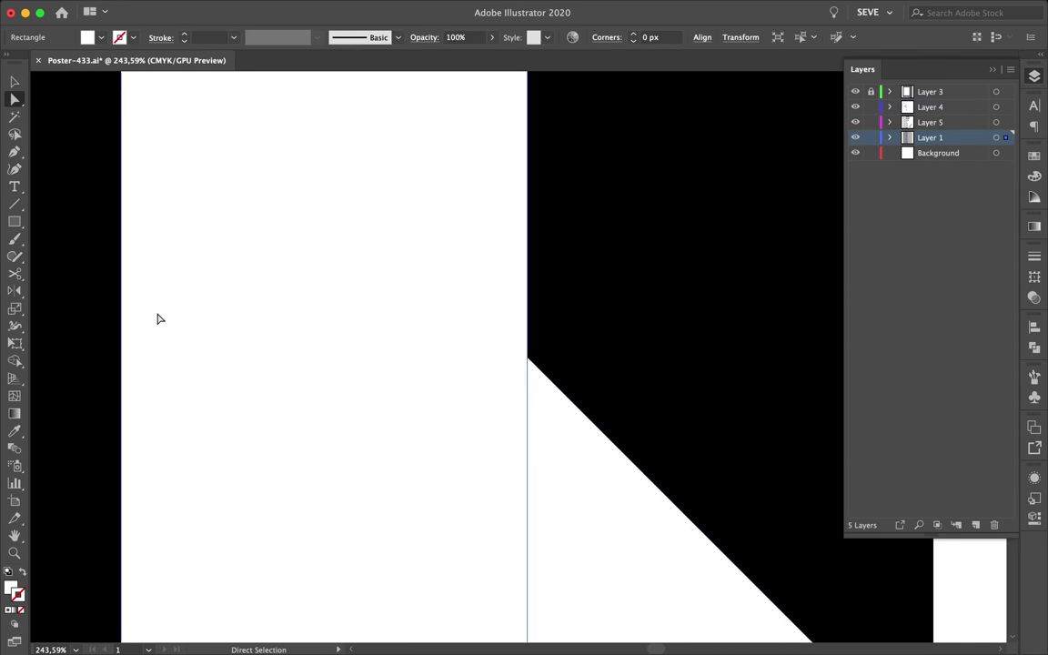
scroll(156, 318, "down", 6)
scroll(156, 318, "down", 5)
scroll(270, 432, "down", 3)
- Copy the horizontal bar to the right and position it across the stripes
left_click(374, 362)
scroll(374, 362, "up", 3)
left_click(264, 381)
left_click(332, 382)
mouse_move(241, 390)
left_mouse_down()
mouse_move(394, 378)
mouse_move(389, 364)
left_mouse_up()
scroll(351, 339, "up", 2)
scroll(356, 339, "down", 3)
scroll(423, 368, "up", 1)
left_click_drag(420, 416, 420, 416)
left_click_drag(402, 368, 485, 390)
scroll(484, 389, "down", 2)
scroll(499, 397, "down", 1)
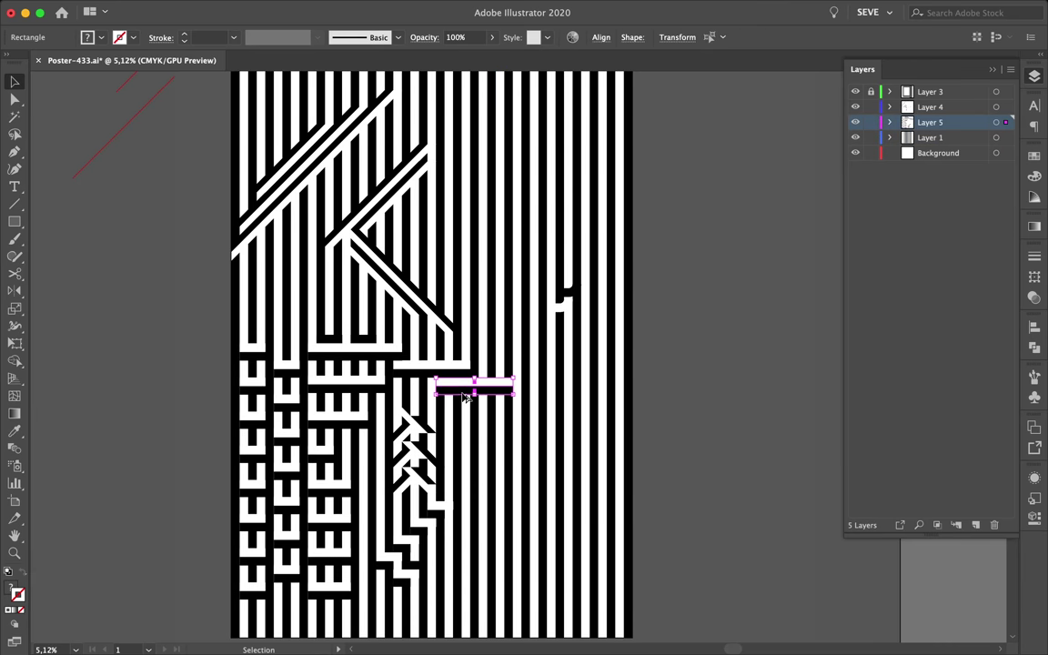
scroll(488, 414, "up", 3)
- Copy the small block to a new spot and select a chevron piece
key("v")
scroll(564, 445, "down", 2)
left_click_drag(611, 429, 543, 490)
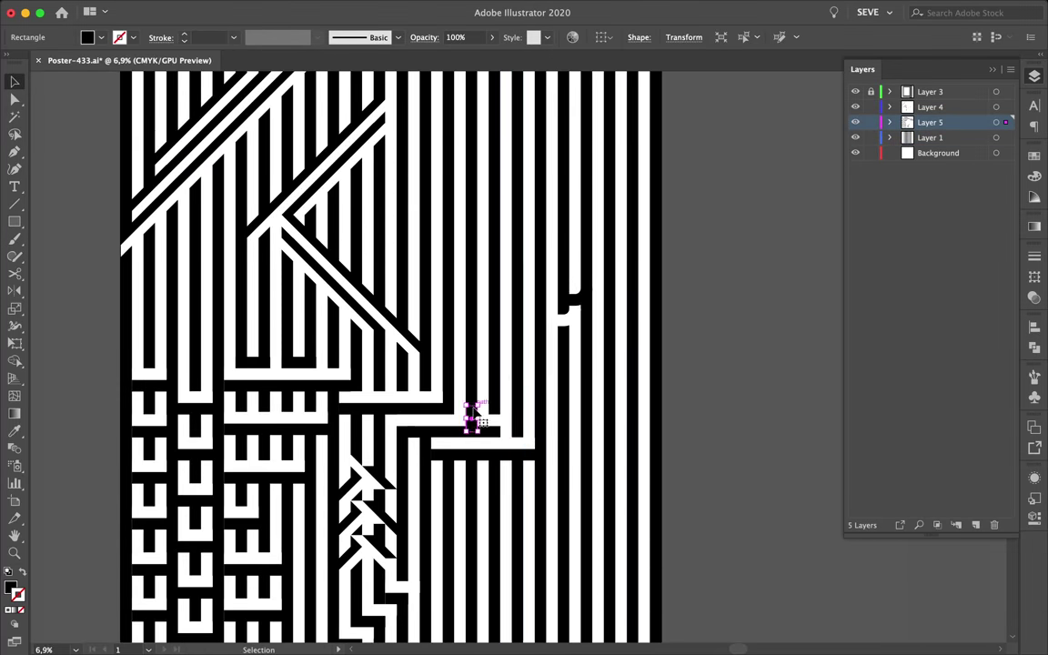
scroll(475, 417, "up", 2)
scroll(538, 491, "down", 2)
scroll(671, 421, "up", 1)
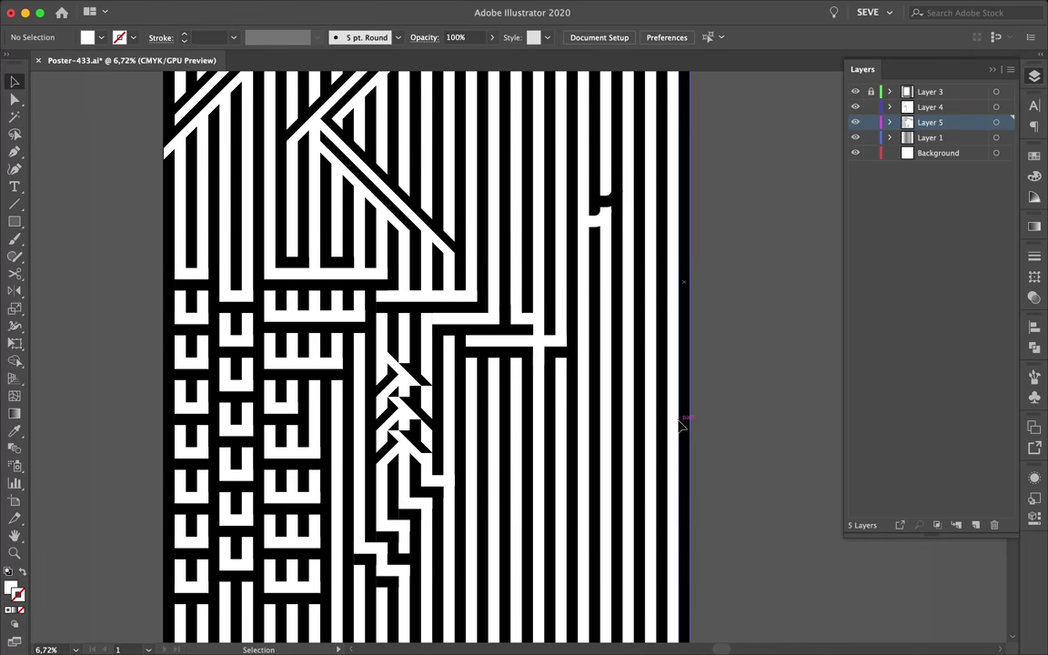
left_click(411, 400)
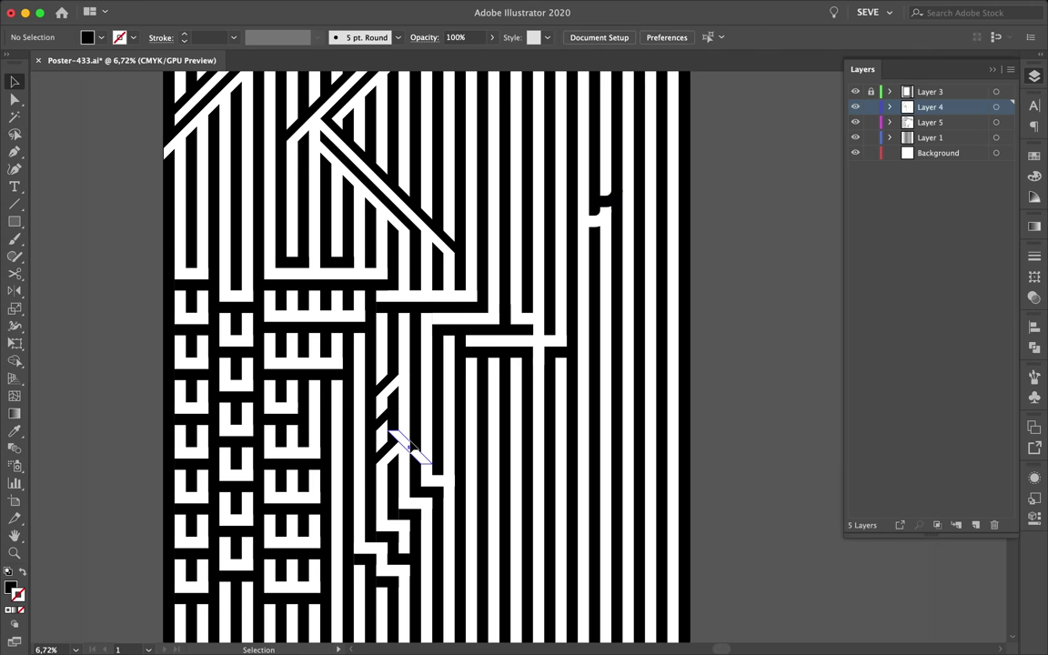
scroll(437, 417, "down", 2)
scroll(437, 416, "right", 3)
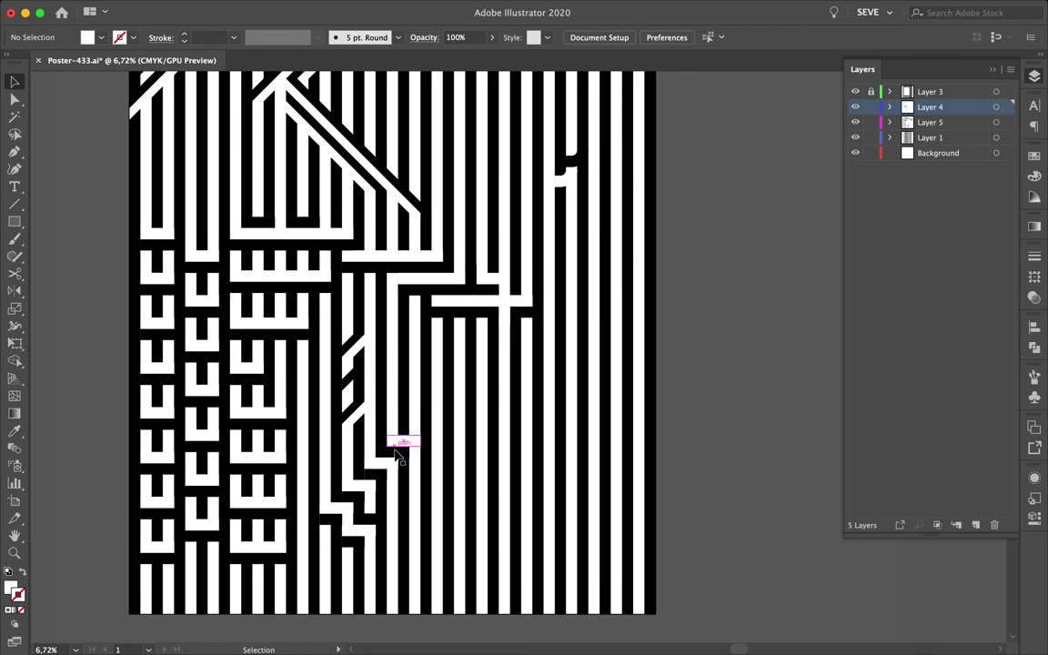
scroll(412, 433, "up", 4)
scroll(432, 368, "down", 2)
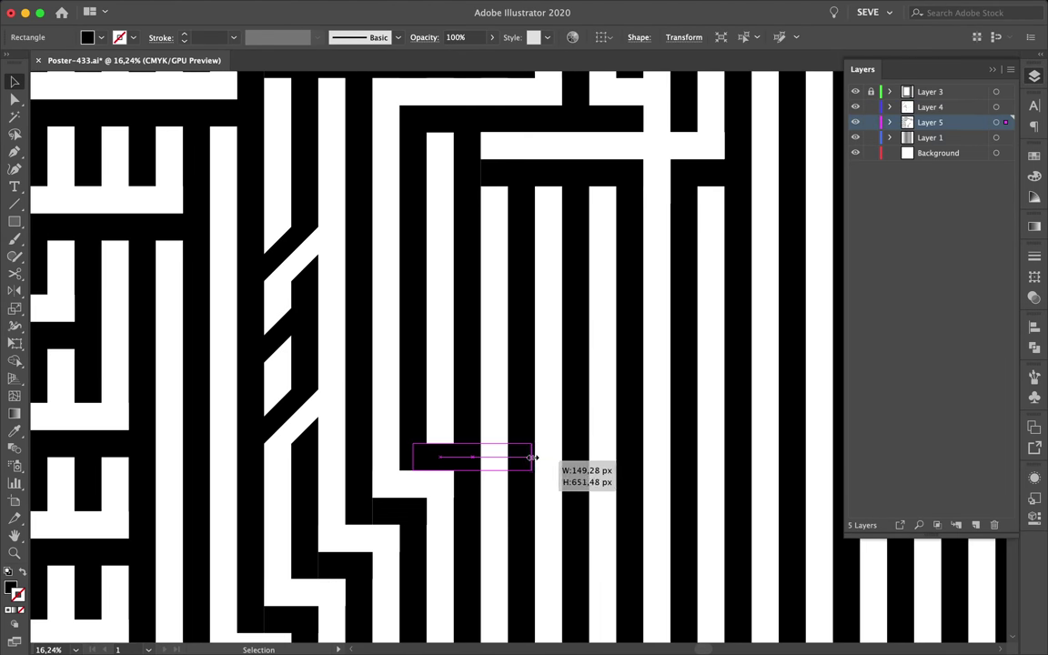
scroll(545, 407, "down", 2)
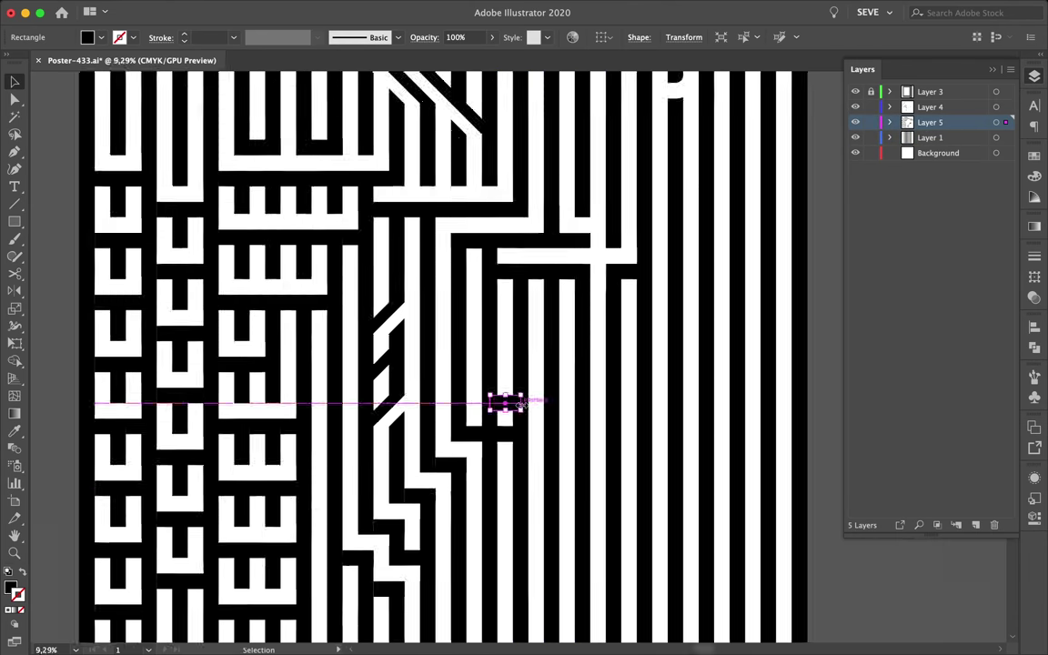
scroll(509, 409, "down", 1)
scroll(533, 417, "up", 3)
scroll(472, 316, "up", 3)
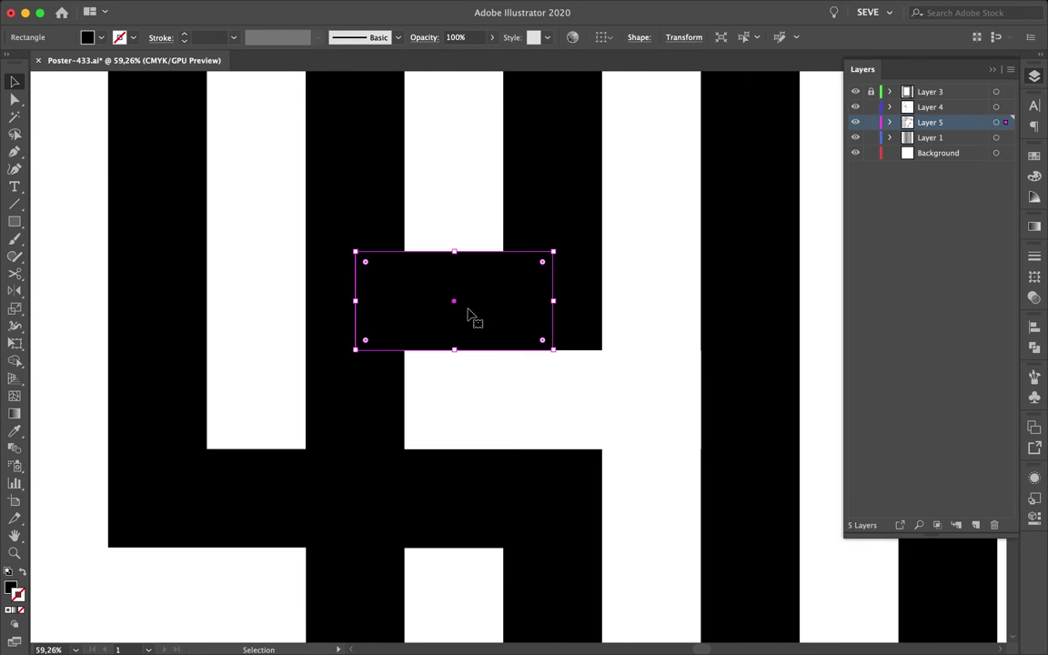
scroll(479, 344, "down", 2)
- Copy the rectangle straight upward and widen it to the right
mouse_move(480, 344)
left_mouse_down()
mouse_move(480, 191)
mouse_move(466, 299)
left_mouse_up()
scroll(480, 191, "down", 2)
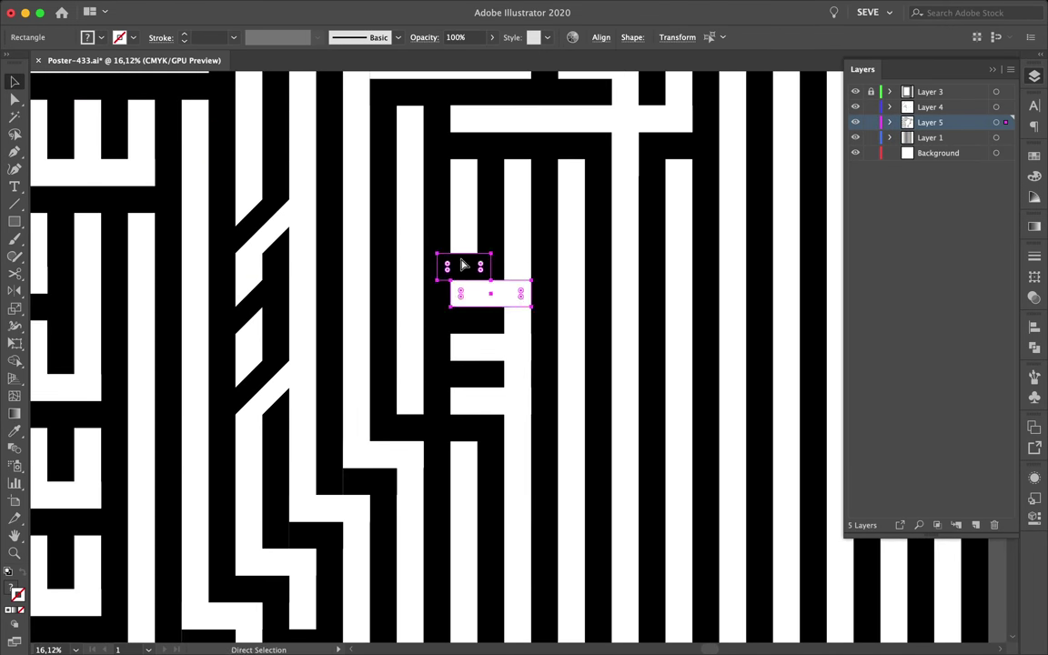
scroll(463, 265, "down", 1)
scroll(503, 274, "up", 1)
left_click_drag(528, 281, 589, 281)
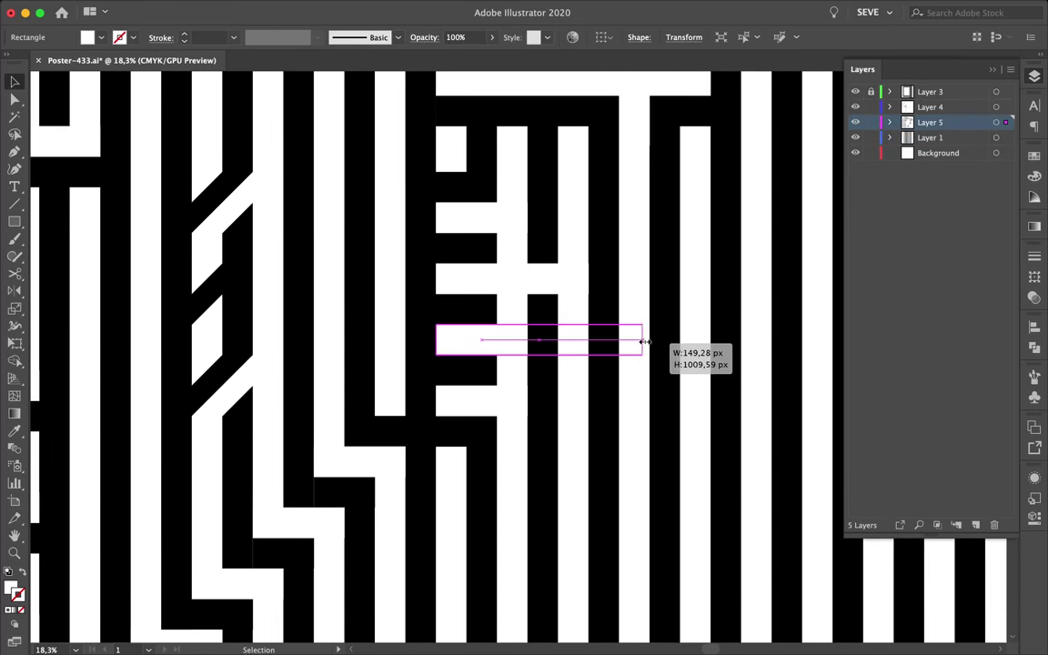
left_click_drag(644, 341, 651, 329)
scroll(644, 341, "down", 3)
scroll(663, 445, "up", 2)
scroll(679, 412, "down", 4)
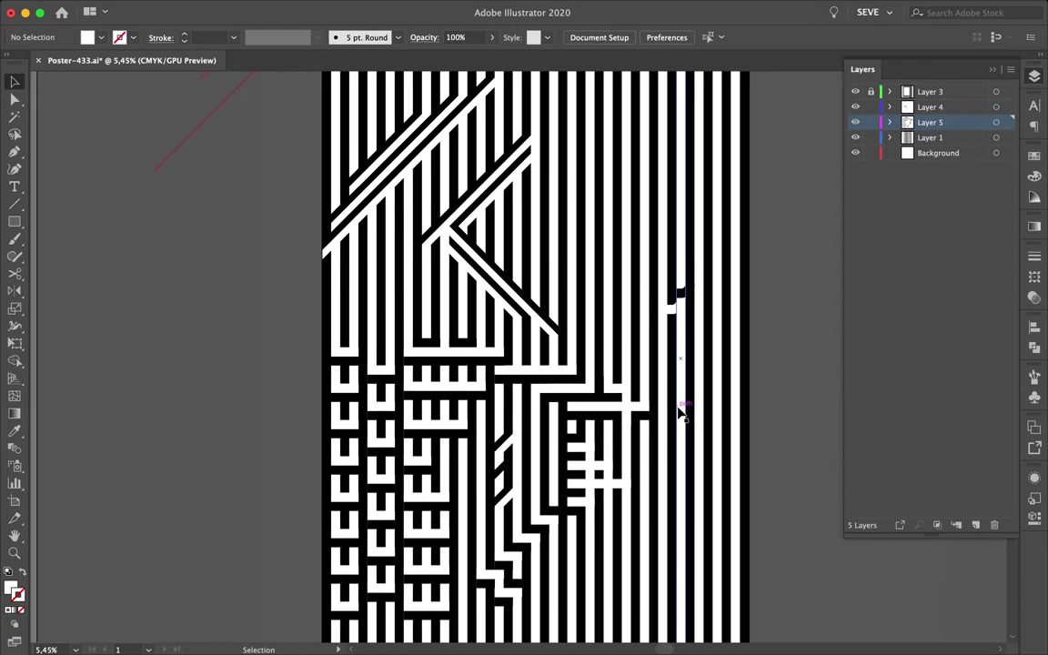
scroll(683, 414, "up", 1)
scroll(680, 414, "up", 1)
scroll(679, 414, "down", 1)
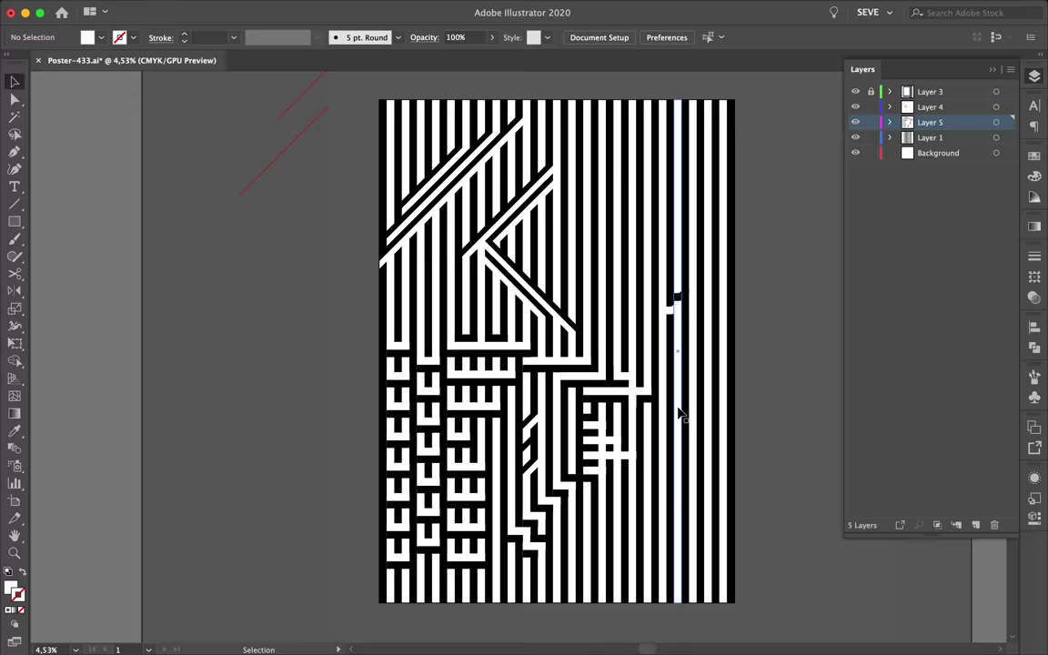
scroll(679, 414, "up", 4)
scroll(543, 479, "down", 3)
scroll(538, 521, "down", 3)
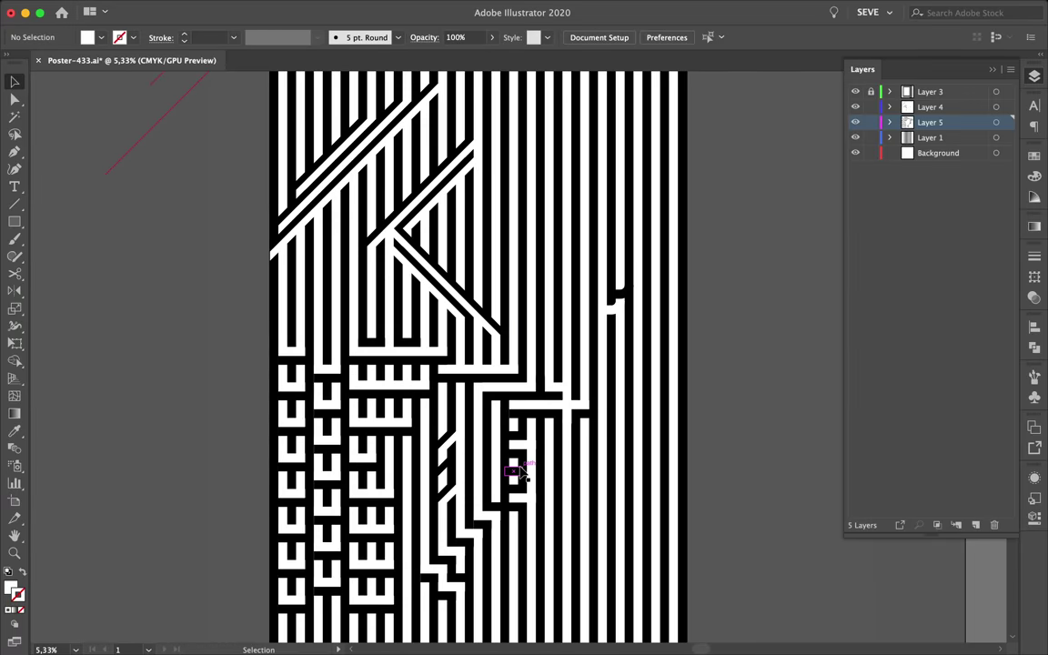
scroll(380, 473, "up", 5)
- Select the small white rectangle, the larger block and the thin white bar
left_click(382, 450)
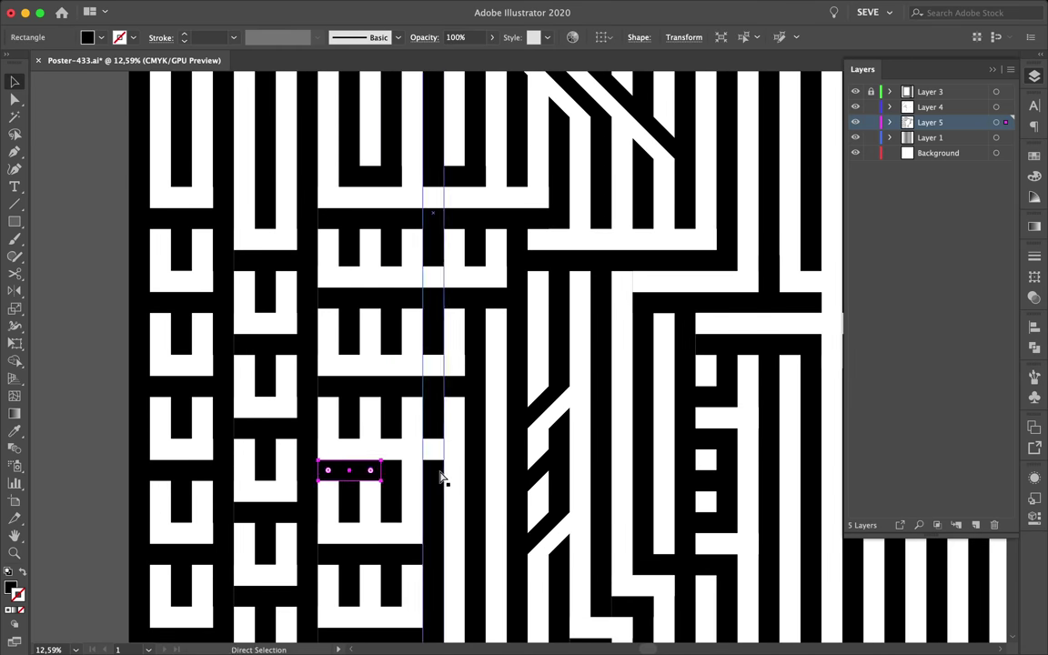
scroll(480, 470, "down", 2)
scroll(428, 437, "up", 3)
left_click(452, 436)
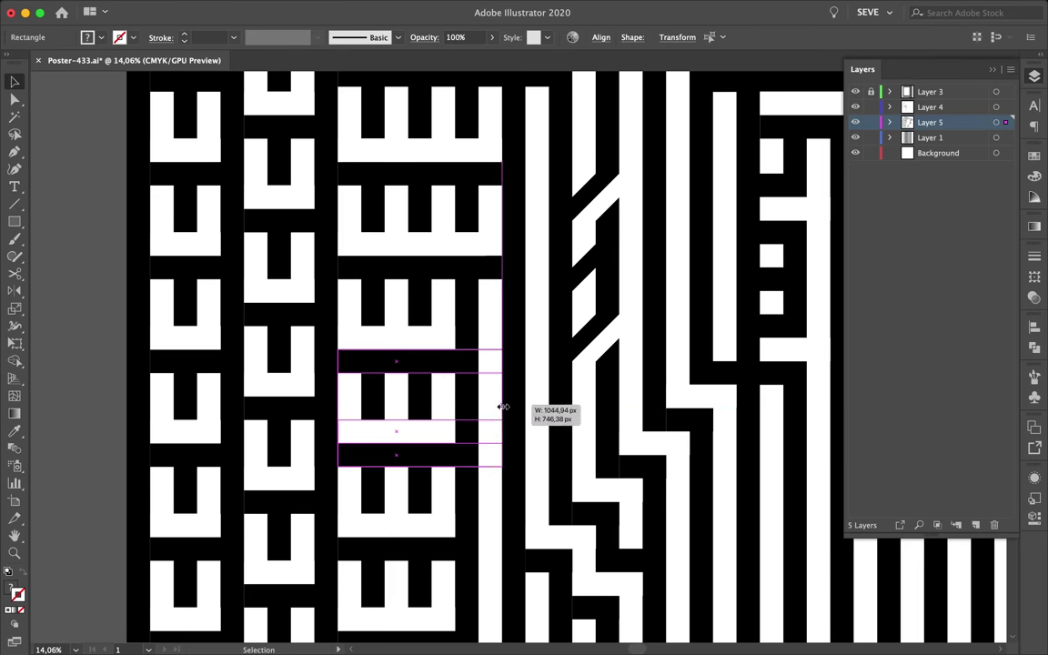
scroll(506, 406, "down", 2)
scroll(509, 364, "down", 2)
left_click(512, 335)
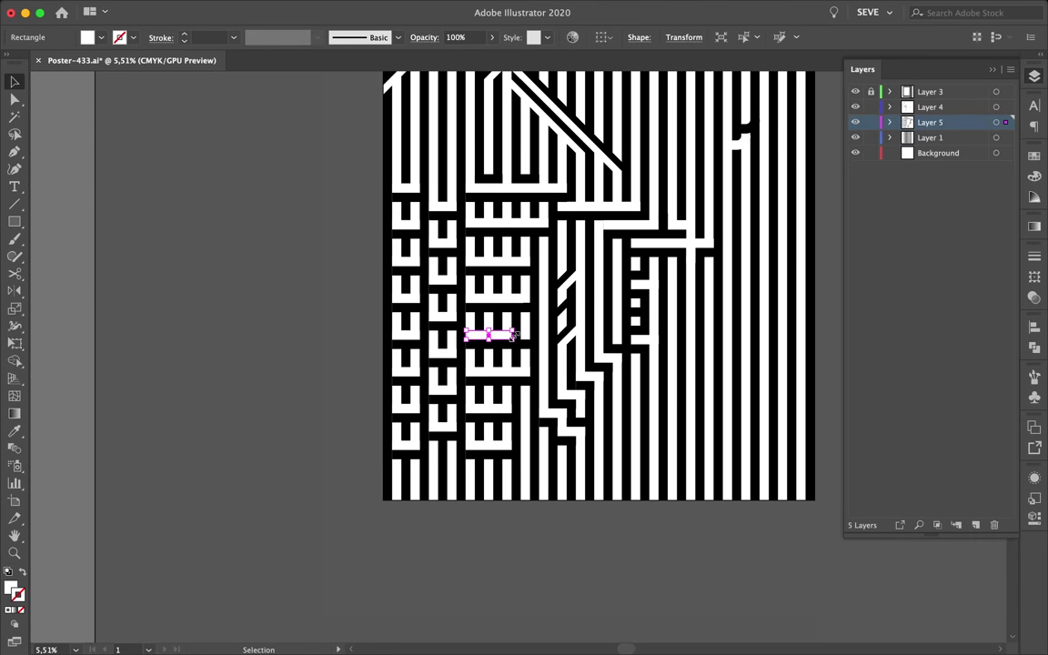
scroll(514, 335, "down", 2)
scroll(473, 337, "up", 1)
scroll(443, 339, "up", 3)
- Place a copy of the diagonal chevron further left
left_click(575, 329)
left_click_drag(575, 329, 432, 323)
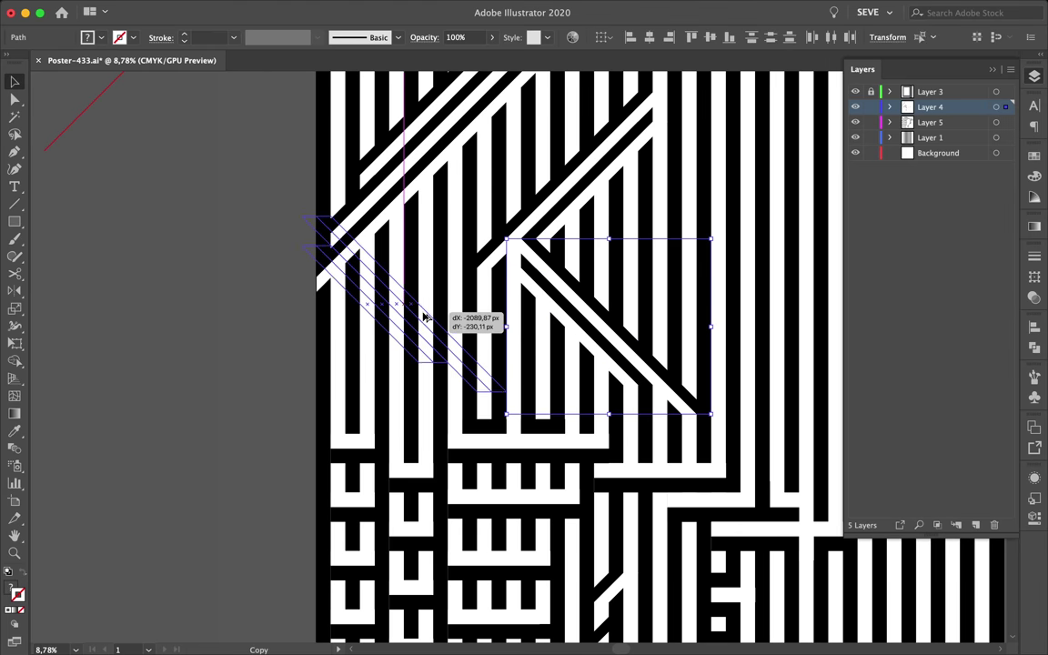
scroll(422, 318, "up", 3)
scroll(422, 318, "down", 3)
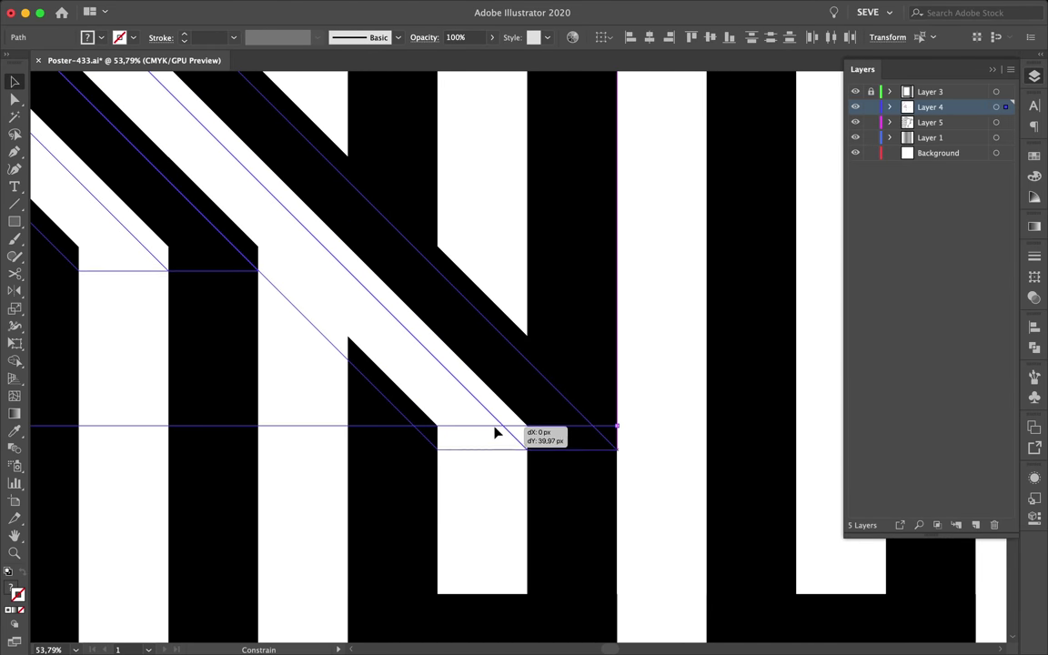
scroll(496, 418, "up", 2)
left_click(664, 473)
scroll(474, 368, "up", 1)
scroll(421, 444, "down", 3)
- Reshape the diagonal bar's ends into flat horizontal edges with Direct Selection
key("a")
left_click(261, 270)
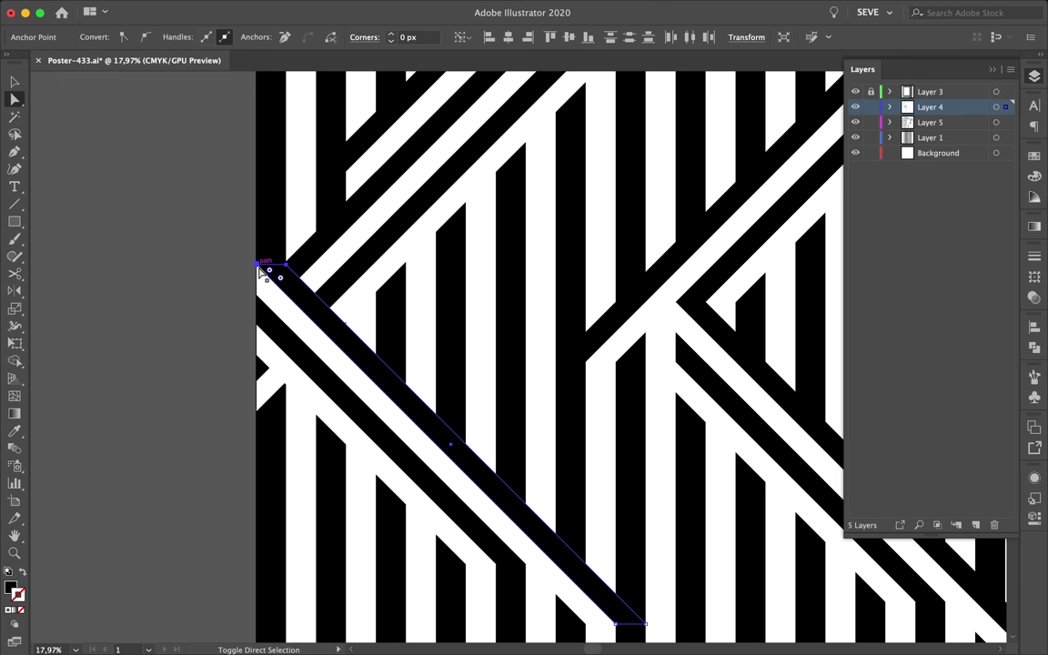
left_click_drag(323, 324, 335, 327)
scroll(281, 426, "up", 5)
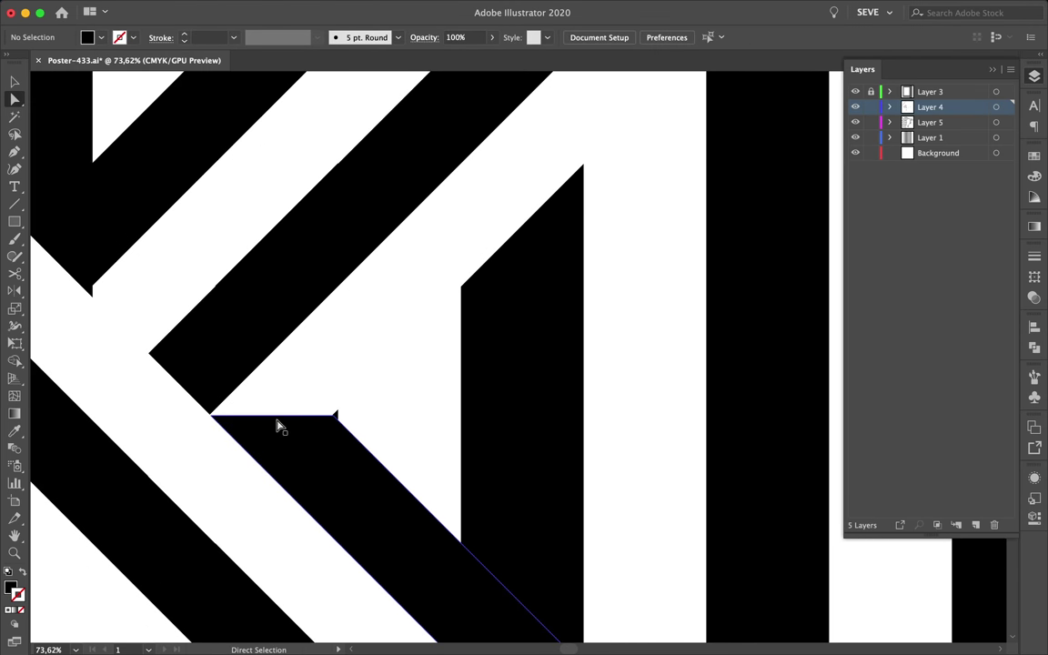
scroll(382, 546, "down", 2)
scroll(470, 642, "down", 1)
scroll(482, 566, "up", 4)
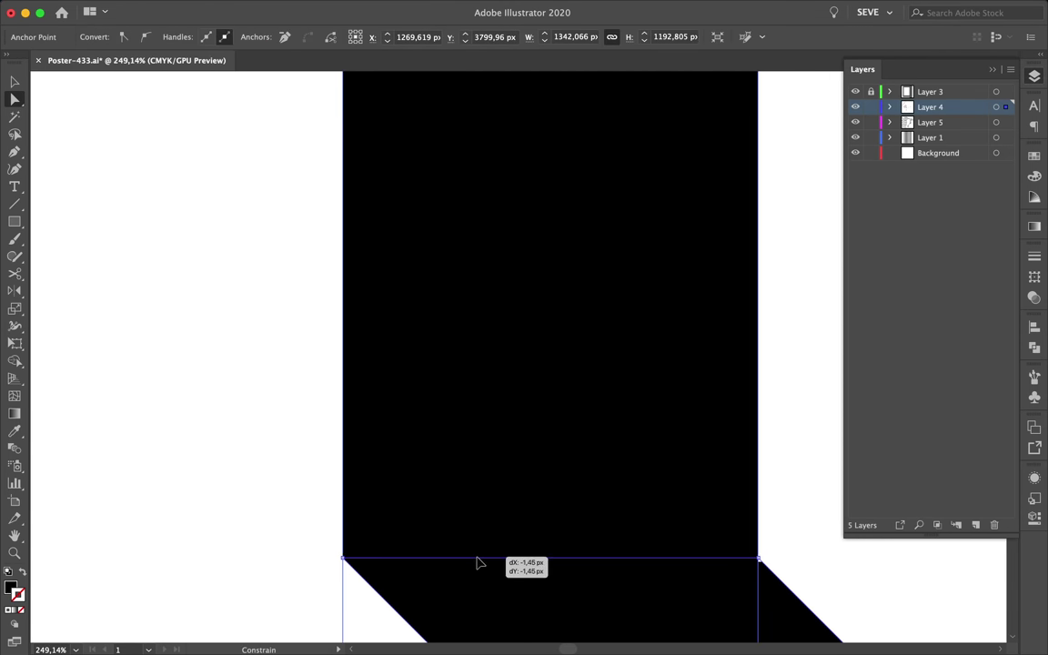
scroll(477, 563, "down", 3)
scroll(318, 472, "down", 2)
left_click_drag(476, 563, 156, 348)
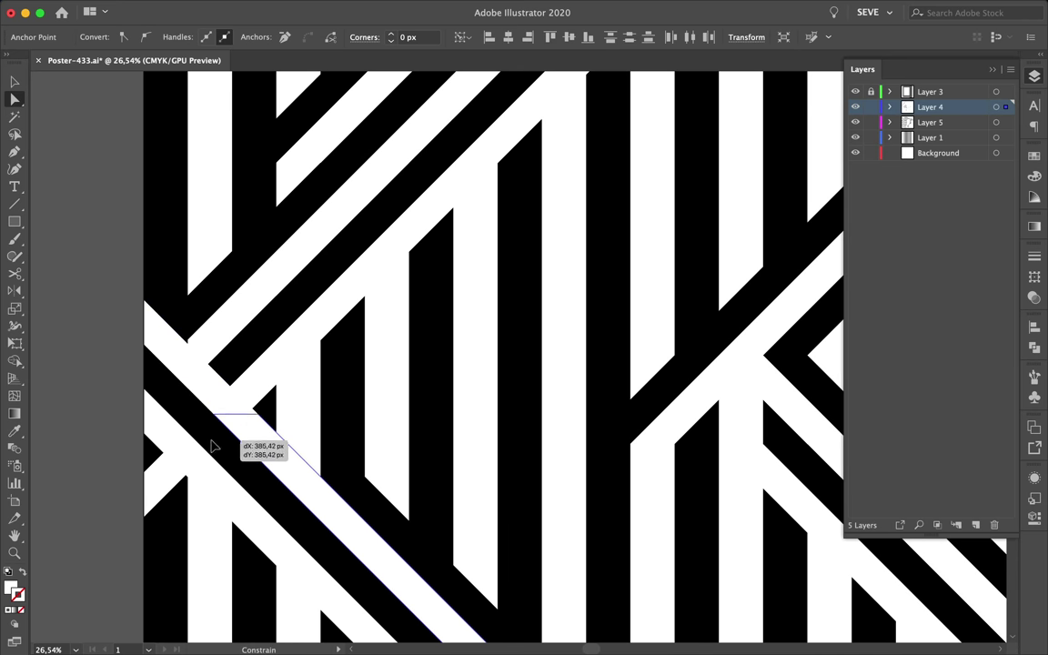
scroll(241, 423, "up", 5)
scroll(192, 379, "up", 3)
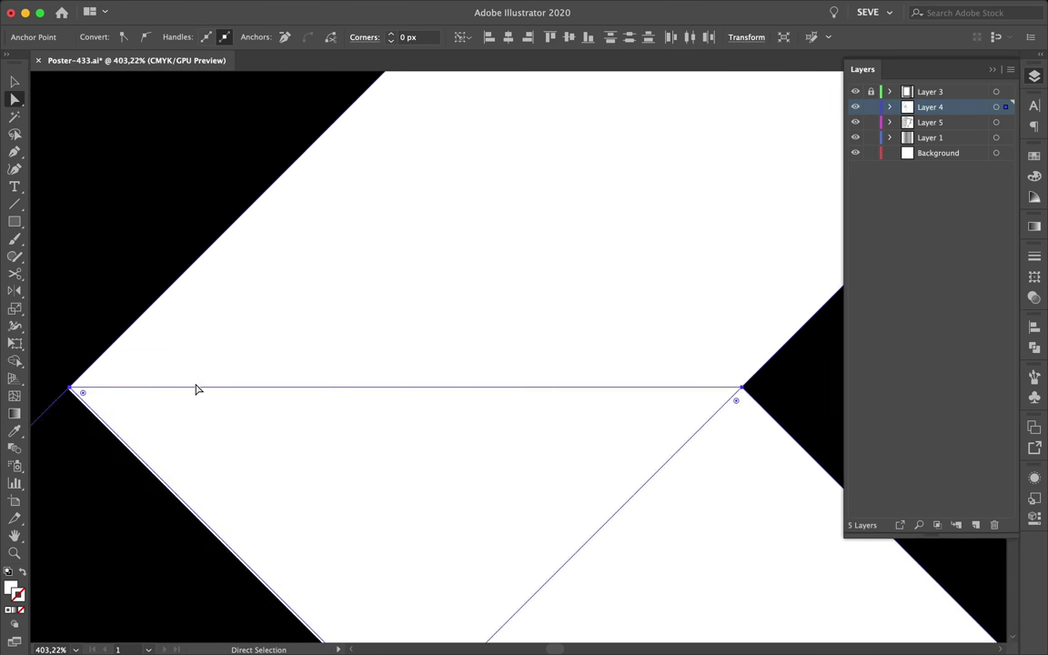
scroll(196, 389, "down", 2)
scroll(196, 400, "down", 1)
left_click_drag(194, 400, 180, 380)
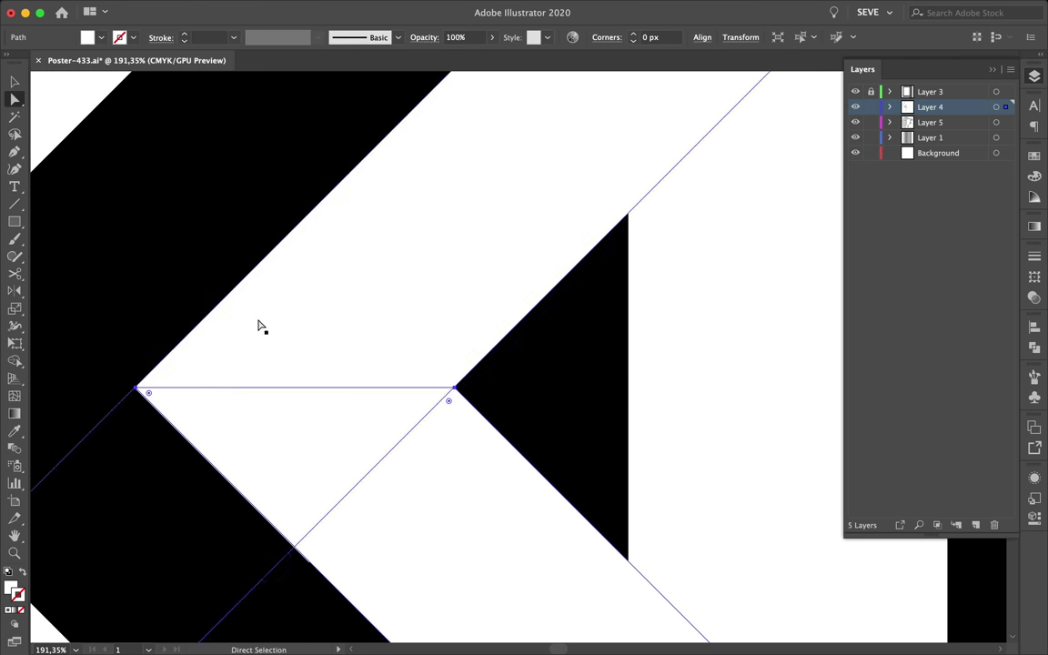
scroll(258, 326, "down", 6)
- Select the white bars in the lower-left letterforms
left_click(159, 319)
scroll(159, 318, "down", 3)
scroll(245, 373, "up", 2)
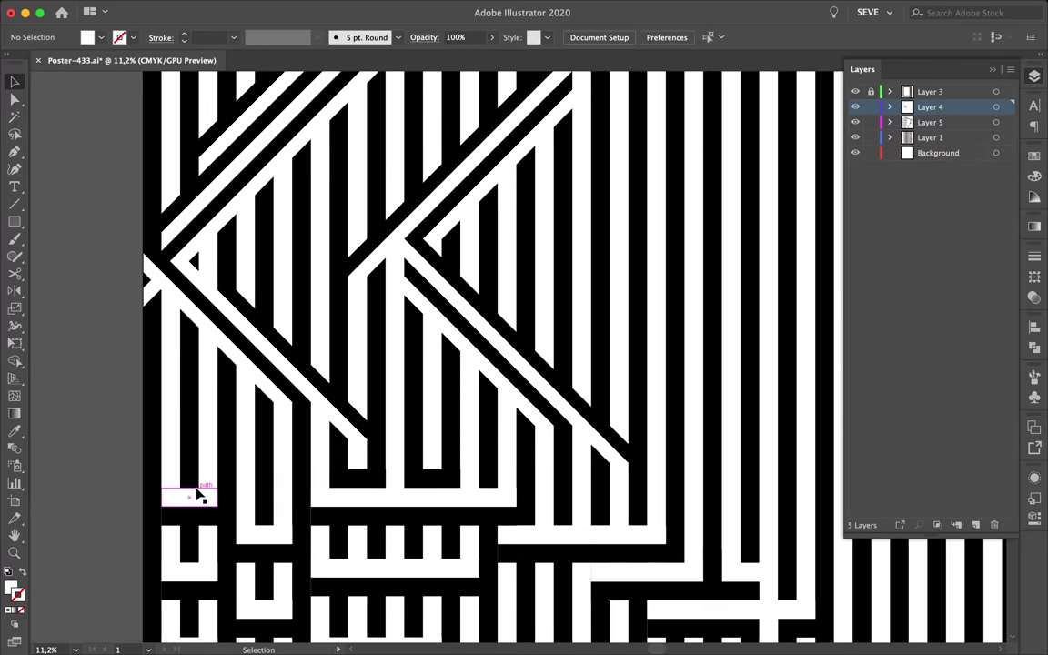
left_click(198, 494)
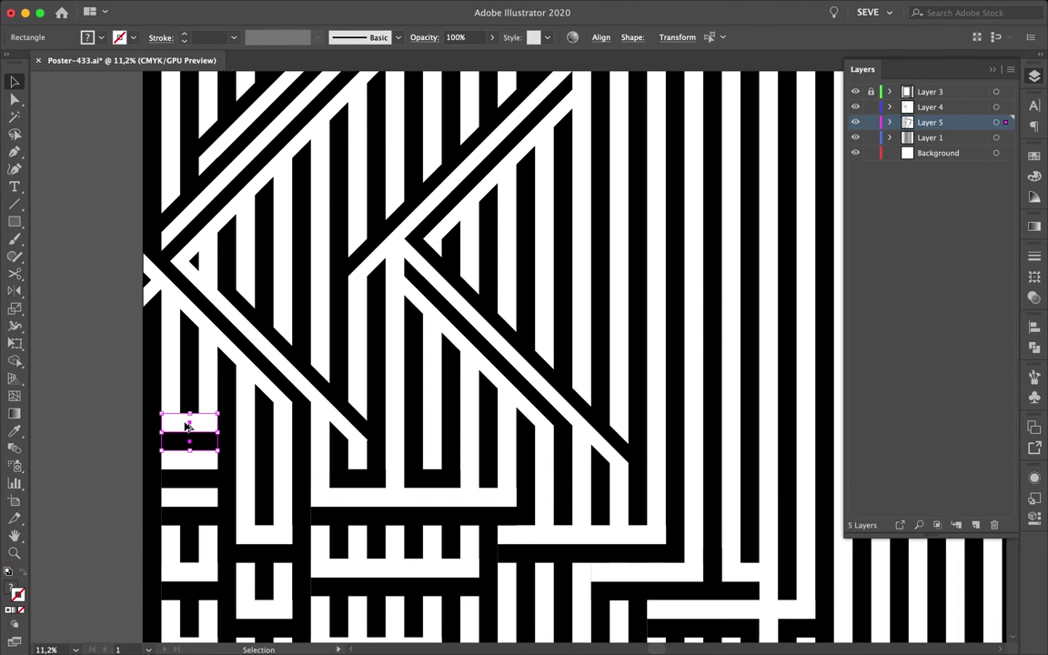
left_click(128, 487)
scroll(93, 478, "down", 3)
scroll(92, 478, "up", 2)
scroll(93, 479, "up", 3)
left_click(277, 482)
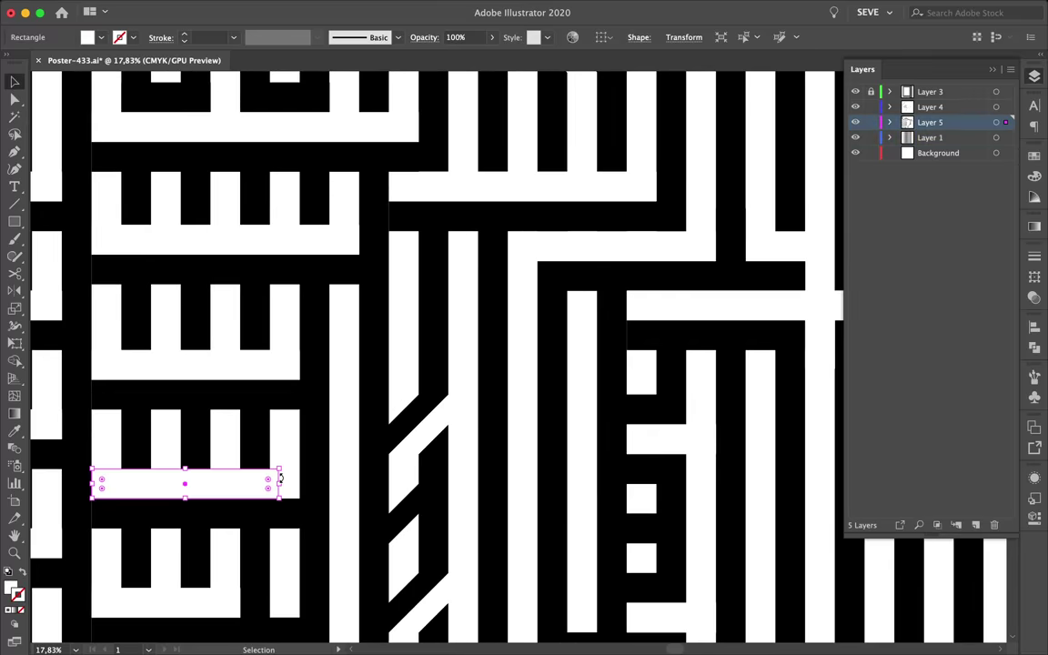
scroll(280, 479, "down", 2)
scroll(273, 509, "up", 3)
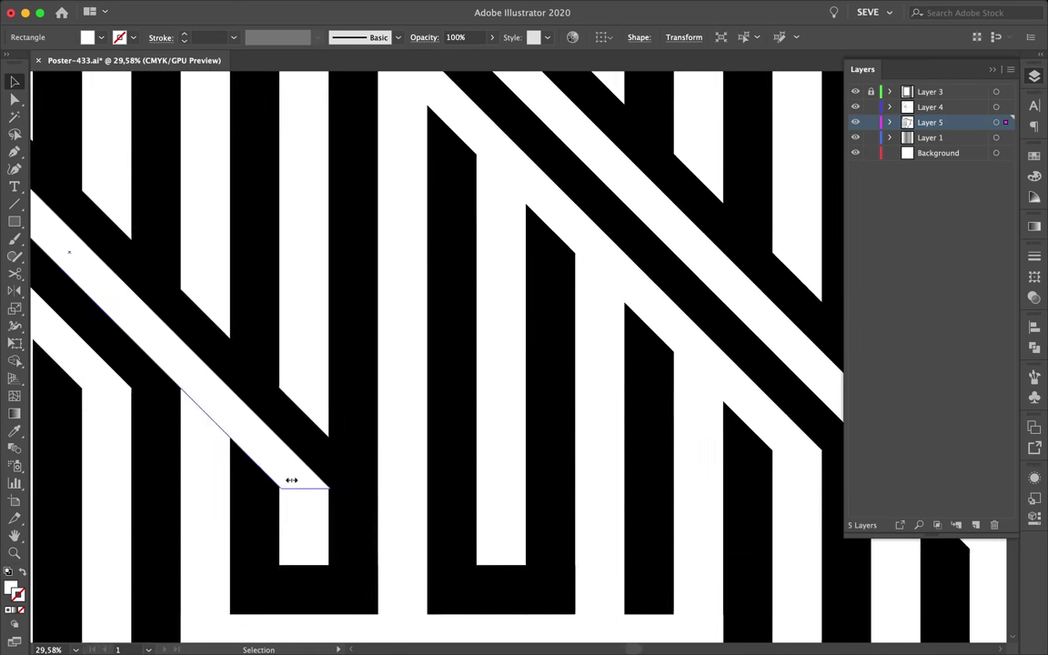
scroll(301, 464, "up", 3)
- Align the diagonal bar's end with the stripe edge
key("a")
left_click_drag(305, 427, 305, 428)
scroll(307, 484, "down", 2)
scroll(304, 486, "down", 3)
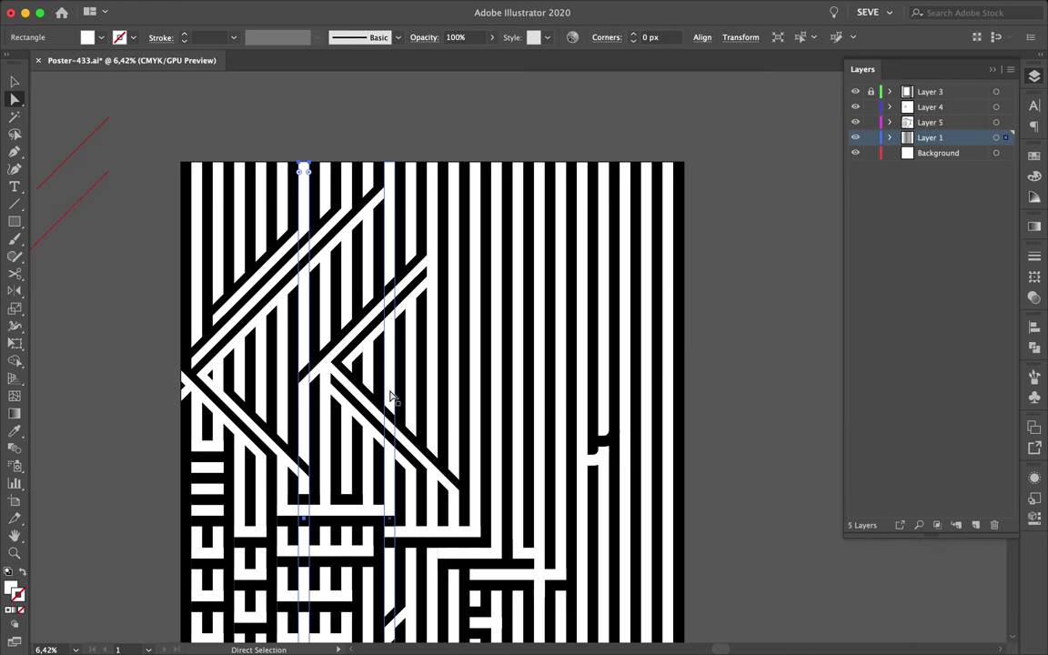
- Adjust the end point of the upper diagonal bar
scroll(183, 402, "up", 3)
left_click(183, 401)
left_click_drag(194, 366, 193, 366)
scroll(194, 366, "down", 3)
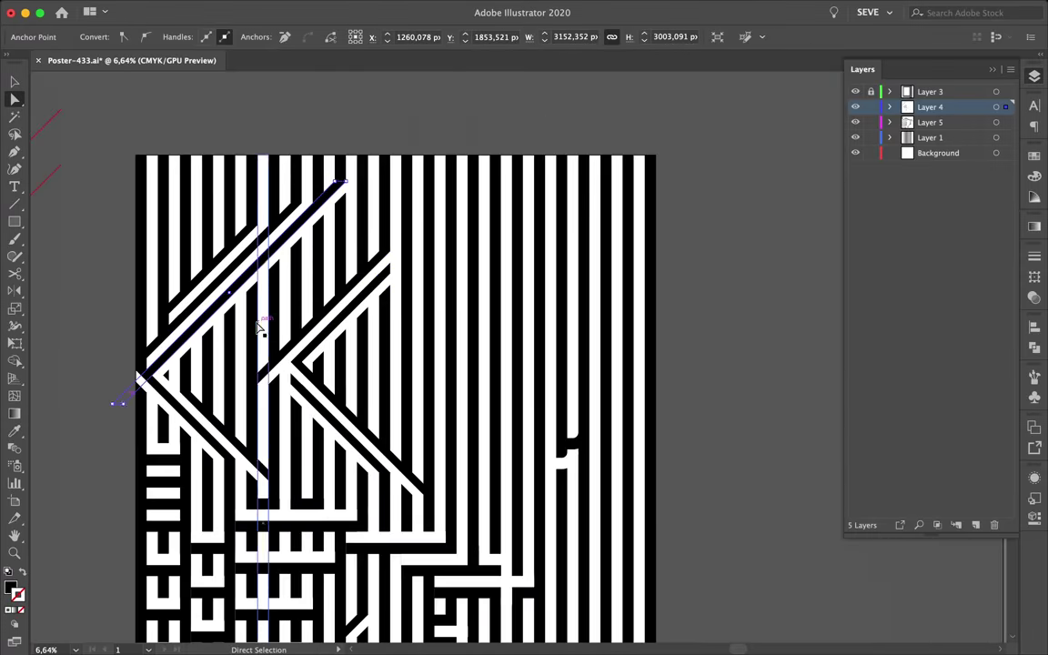
- Option-drag a copy of a short white bar into the upper-right stripes
left_click(347, 481)
scroll(349, 482, "up", 1)
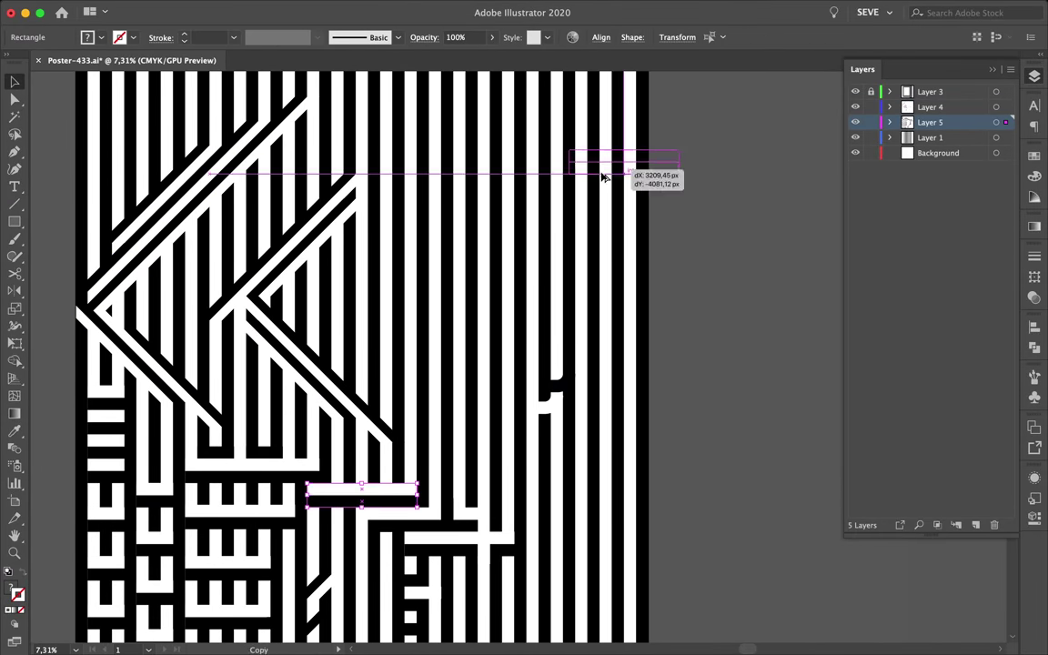
left_click(713, 237)
scroll(713, 237, "down", 2)
scroll(650, 234, "up", 1)
left_click(650, 234)
left_click_drag(650, 234, 619, 272)
scroll(636, 238, "up", 2)
scroll(637, 237, "up", 5)
scroll(655, 200, "down", 5)
- Copy the white-and-black bar pair leftward across the stripes and settle it in place
left_click(592, 256)
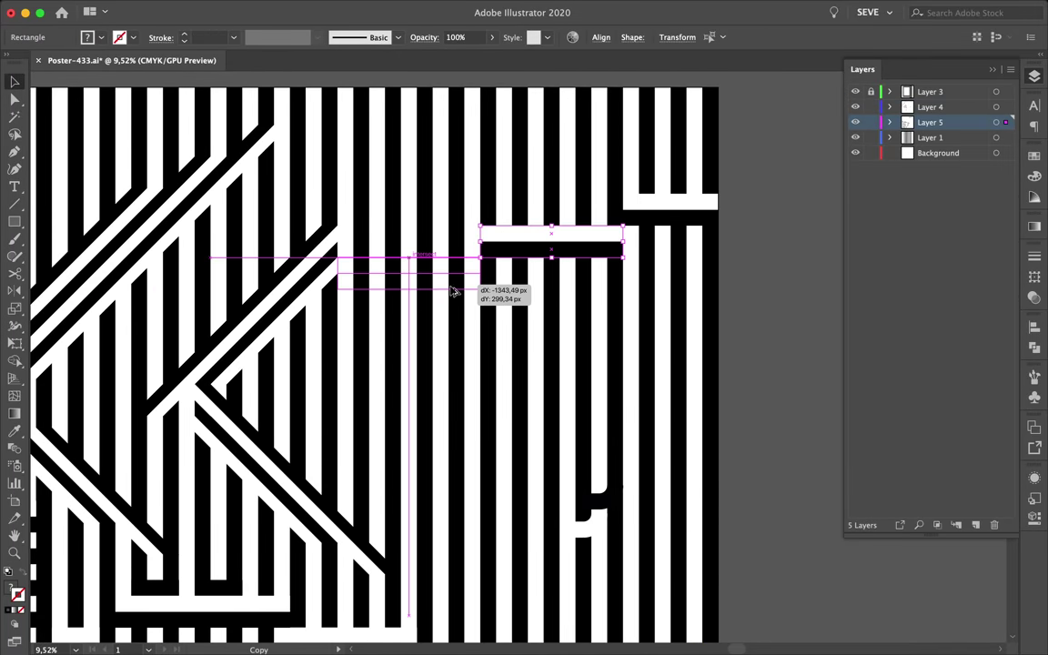
left_click_drag(454, 292, 451, 295)
scroll(451, 294, "up", 3)
scroll(386, 225, "down", 1)
scroll(683, 274, "down", 2)
left_click(683, 274)
left_click(459, 309)
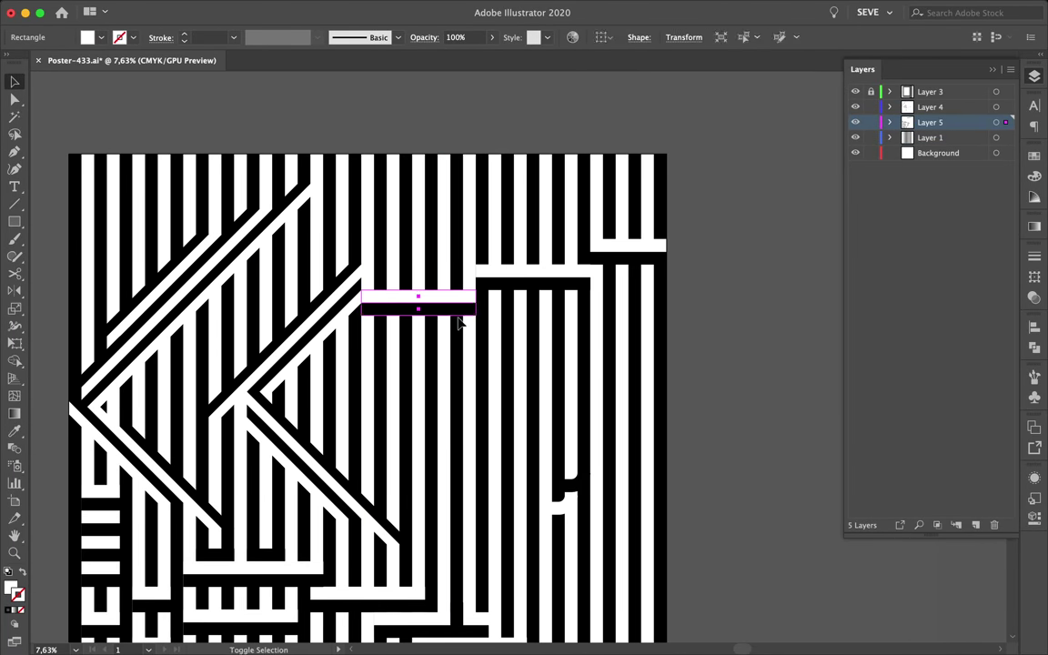
left_click_drag(575, 339, 575, 338)
scroll(508, 328, "up", 5)
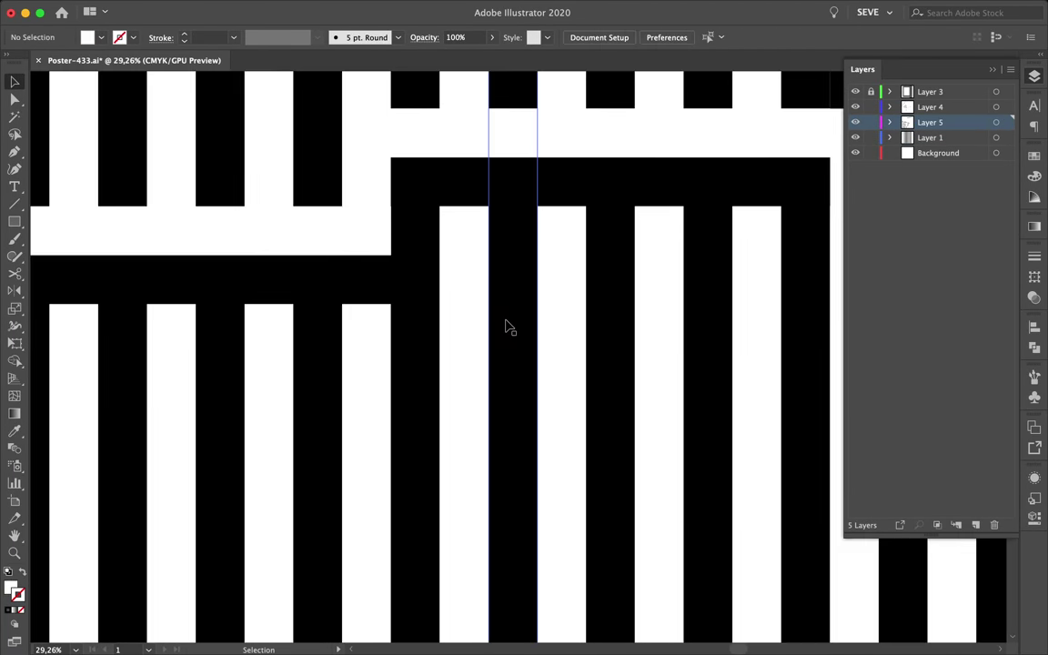
- In Outline mode, snap a rectangle's edge up to the line intersection
key("ctrl+y")
left_click(290, 505)
key("ctrl+y")
scroll(291, 504, "down", 3)
key("ctrl+y")
scroll(247, 480, "up", 3)
scroll(259, 374, "up", 3)
scroll(150, 200, "down", 3)
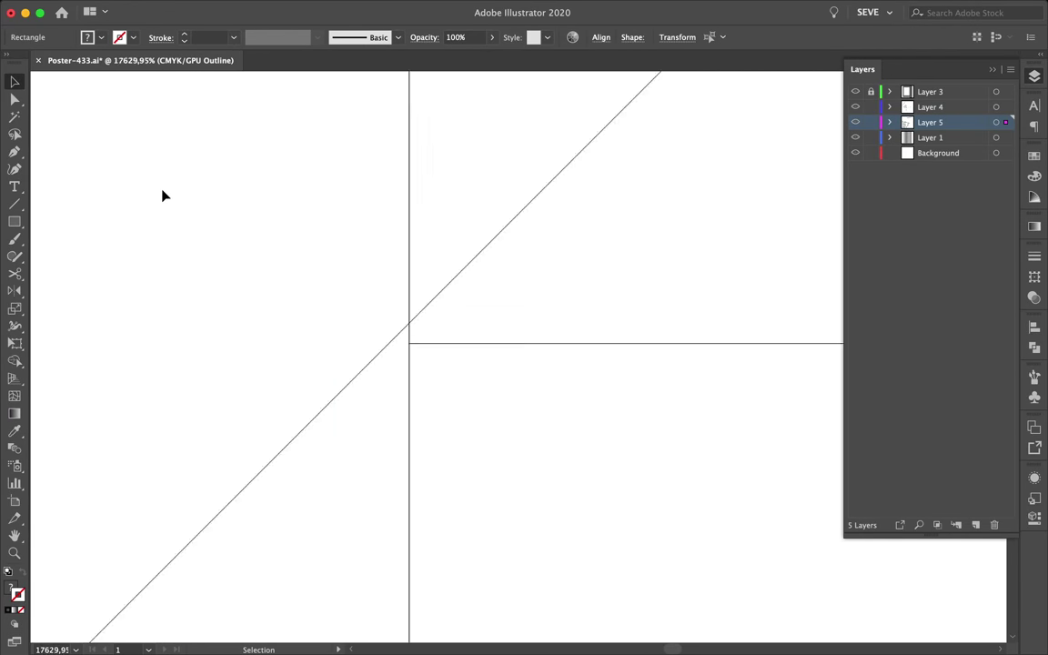
left_click_drag(496, 393, 495, 356)
key("ctrl+y")
scroll(498, 344, "down", 5)
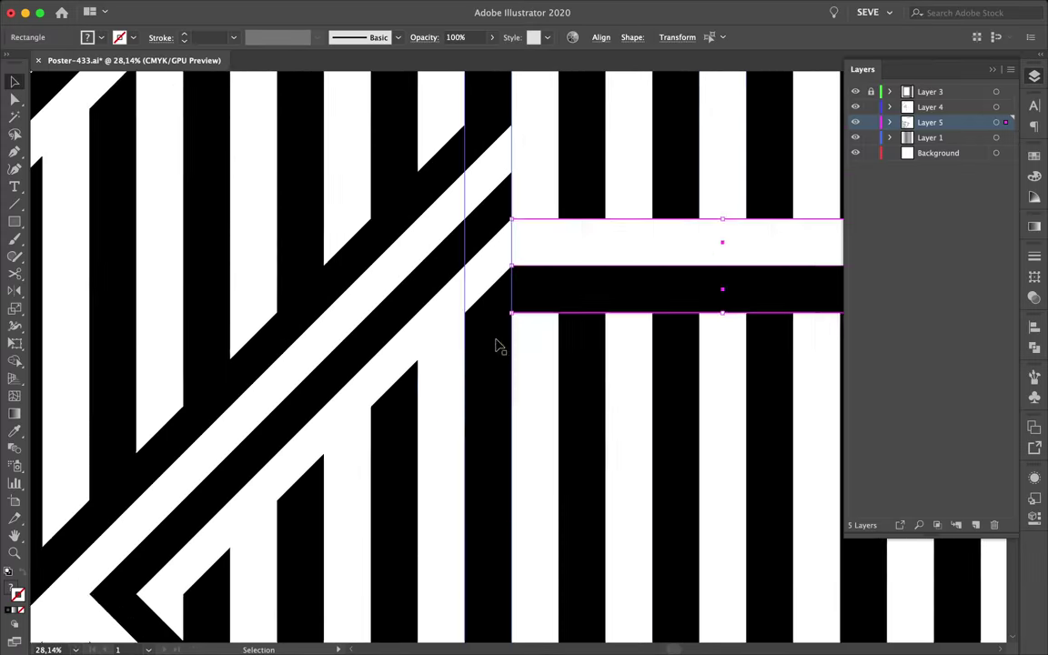
key("ctrl+y")
- Move the bar pair straight down and place a copied rectangle lower down
left_click(588, 229)
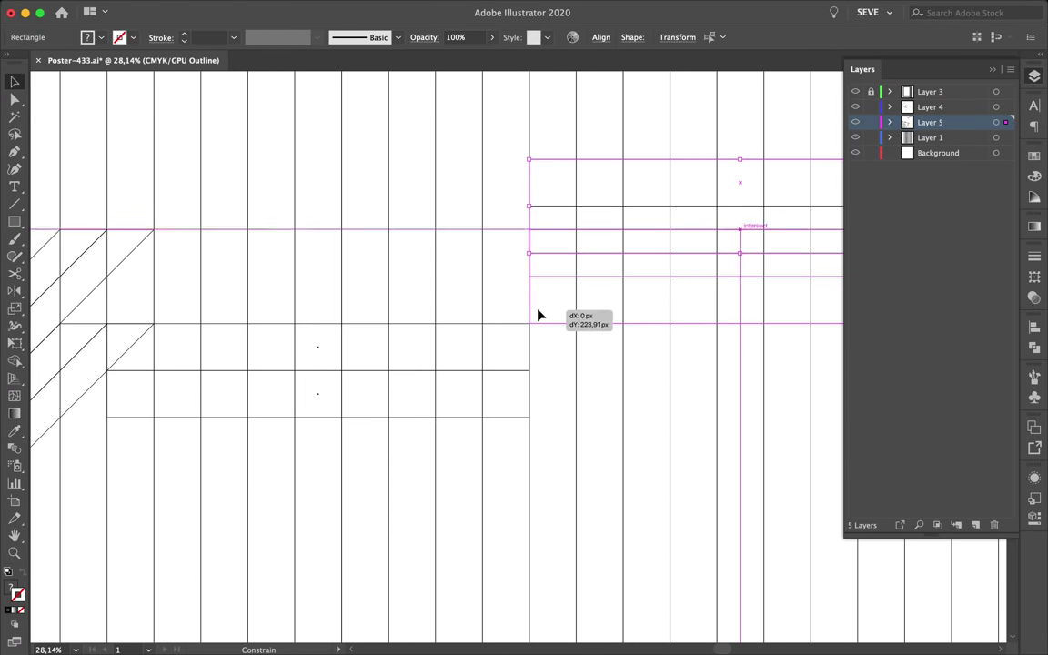
left_click_drag(595, 326, 539, 311)
scroll(568, 264, "down", 2)
left_click(568, 263)
scroll(556, 264, "up", 5)
left_click(437, 342)
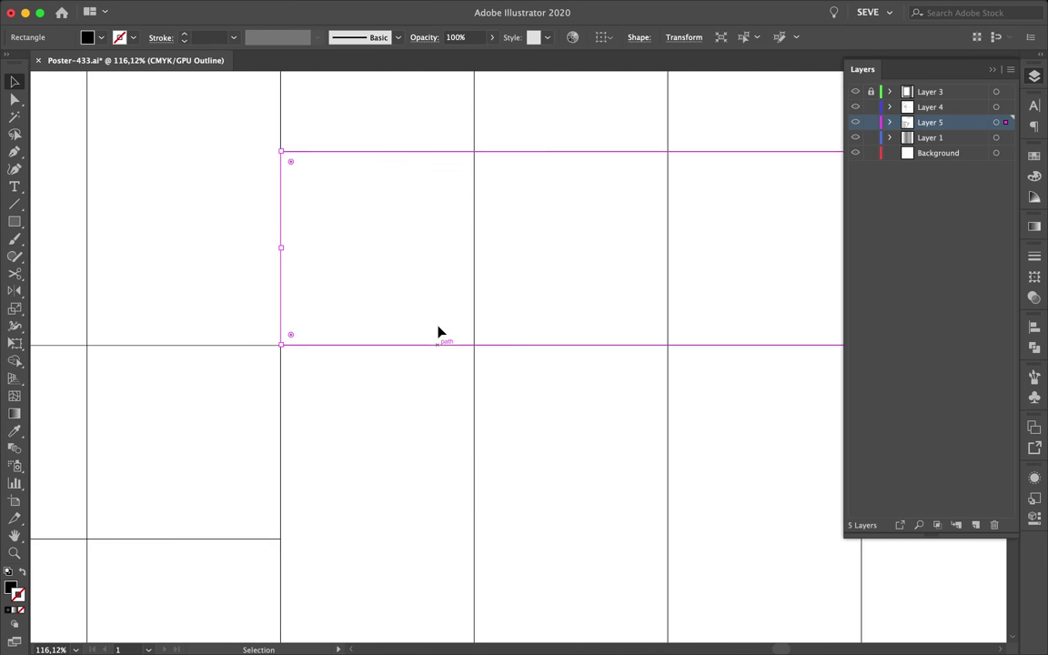
left_click_drag(330, 159, 439, 399)
key("ctrl+y")
scroll(346, 355, "down", 5)
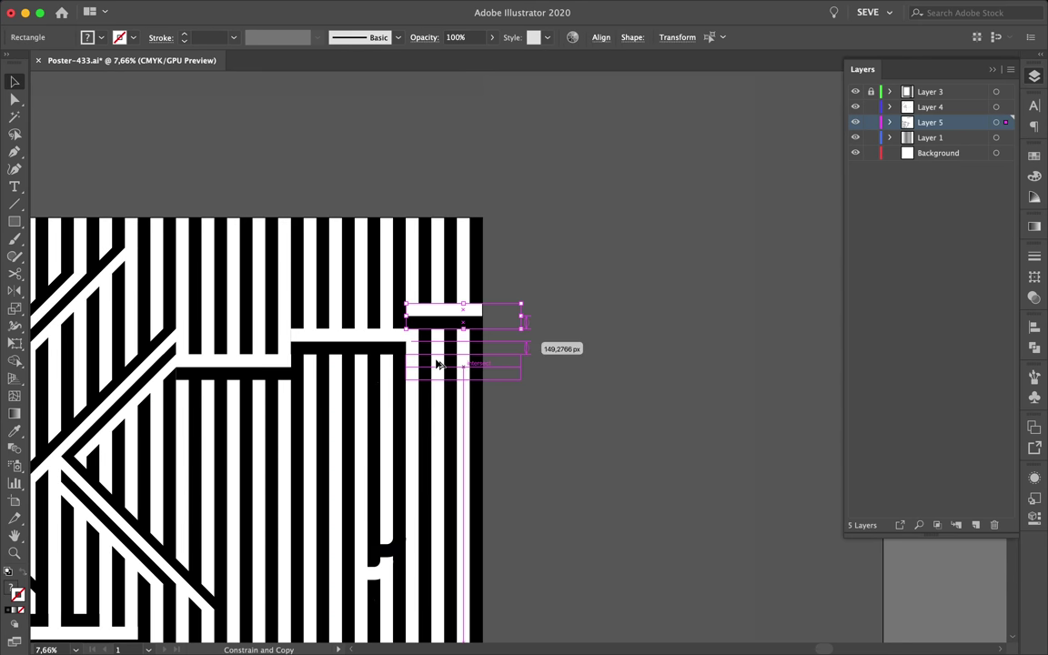
left_click_drag(437, 363, 428, 360)
scroll(415, 346, "up", 1)
scroll(382, 385, "up", 1)
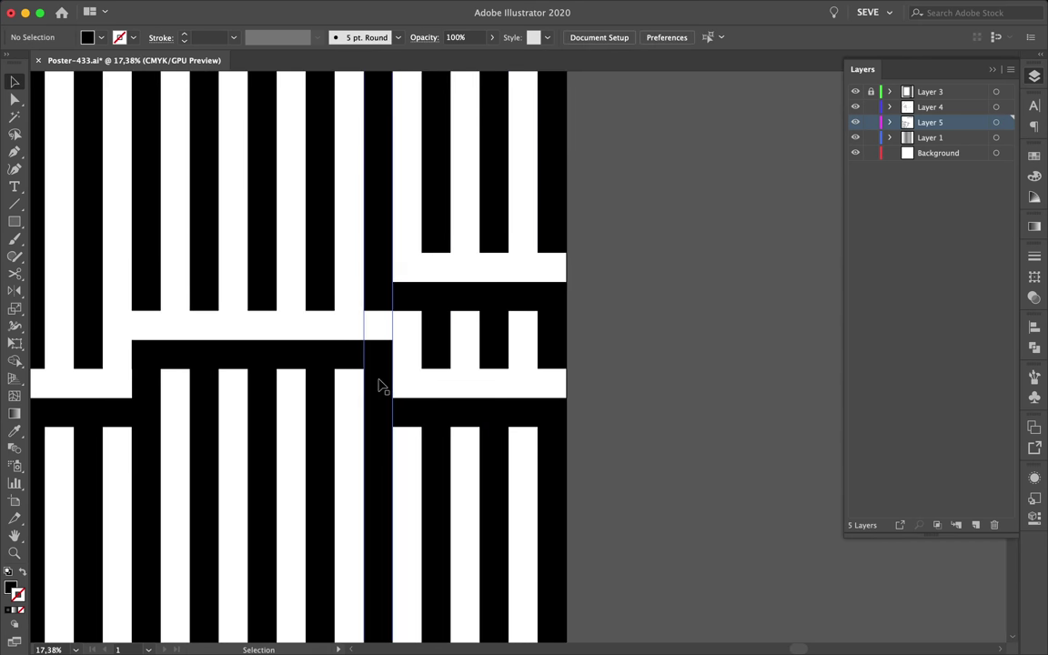
scroll(350, 332, "up", 1)
- Shift the bar pair down and raise the white bar to box the black squares into a grid
left_click_drag(355, 348, 366, 462)
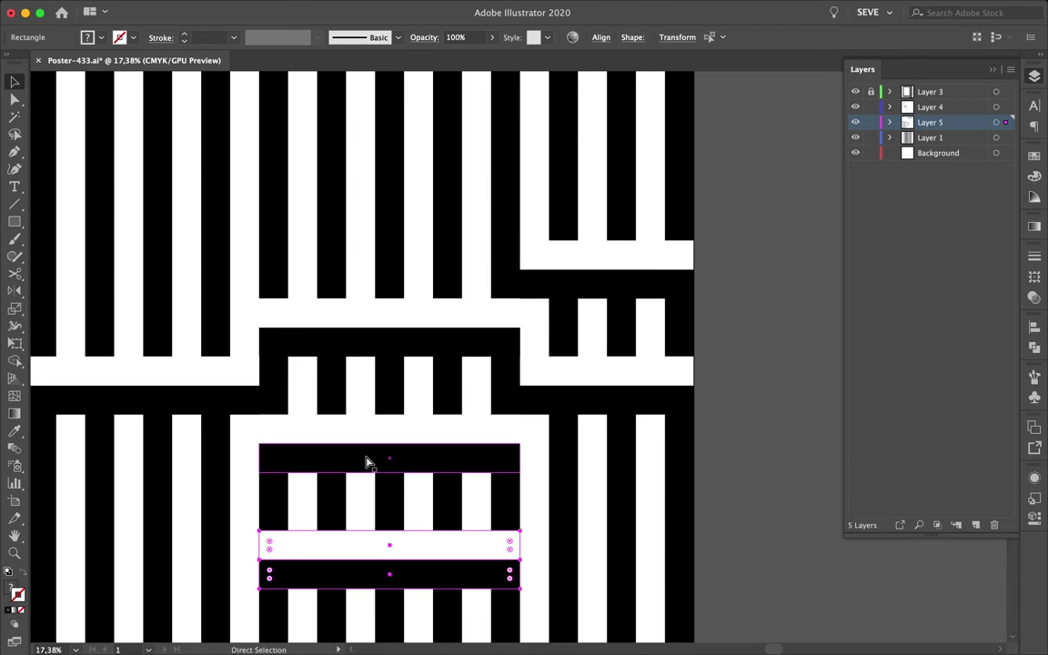
left_click(323, 550)
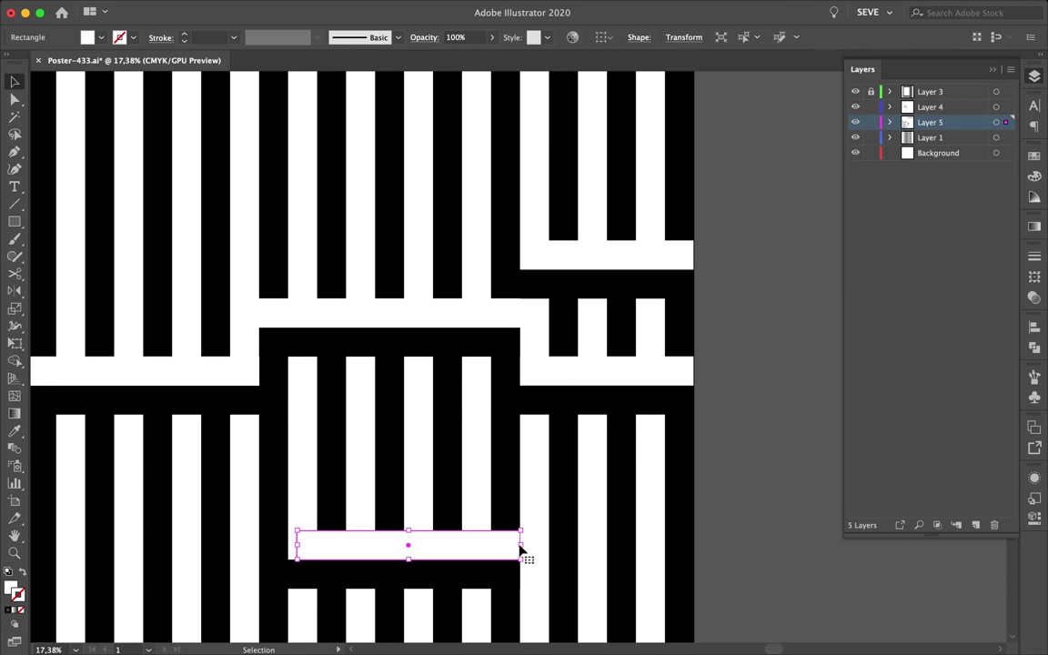
left_click_drag(488, 548, 489, 491)
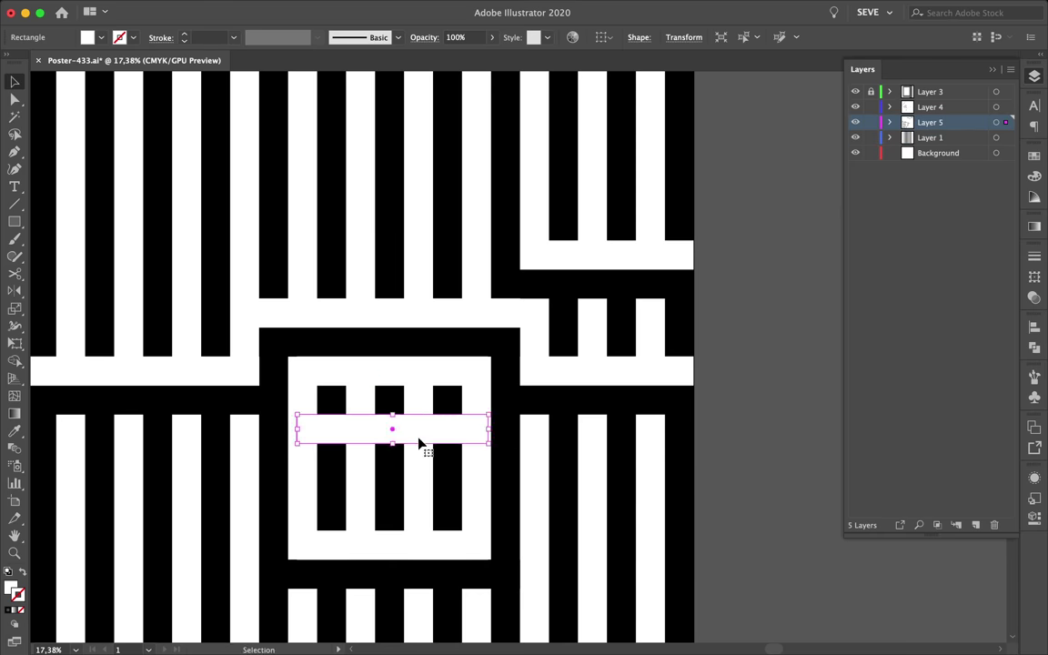
left_click(695, 465)
scroll(732, 426, "down", 3)
scroll(605, 293, "up", 2)
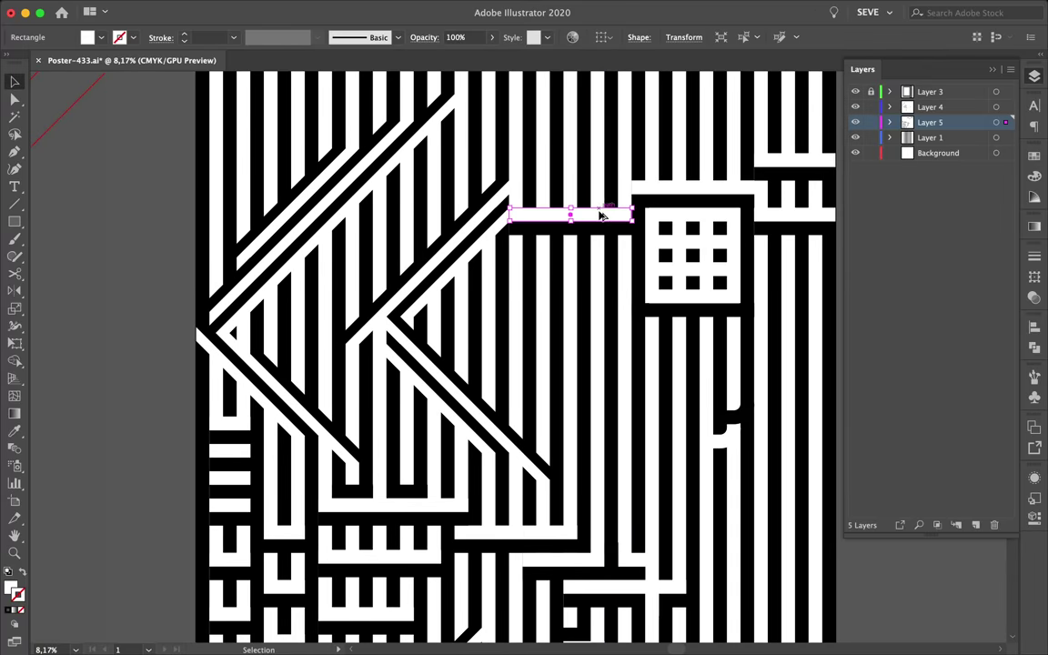
left_click_drag(609, 260, 556, 270)
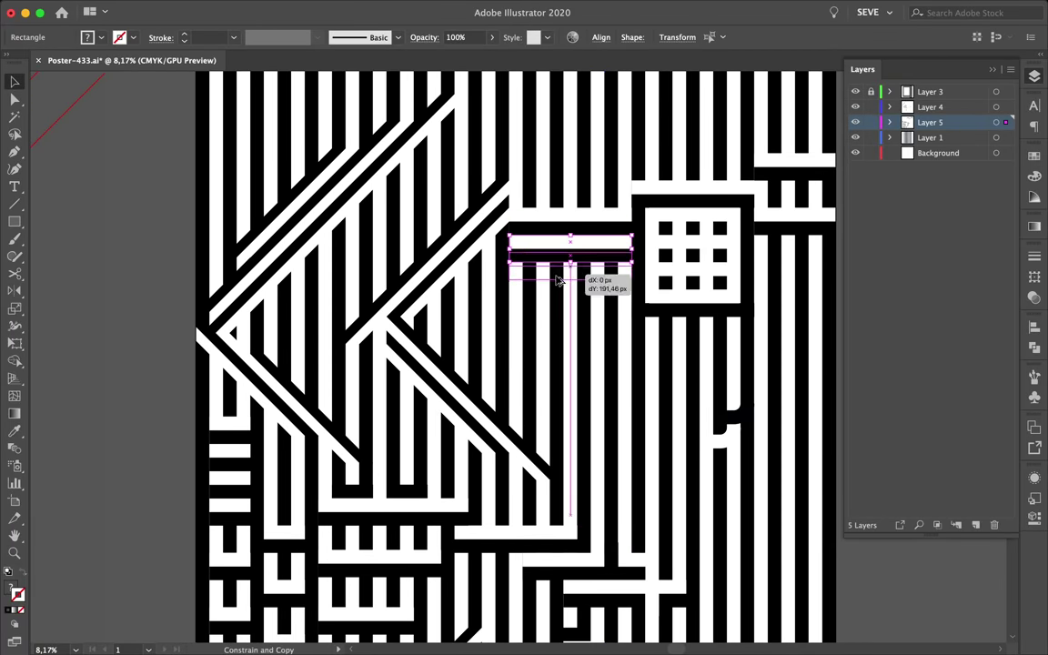
scroll(560, 289, "up", 3)
scroll(636, 136, "down", 3)
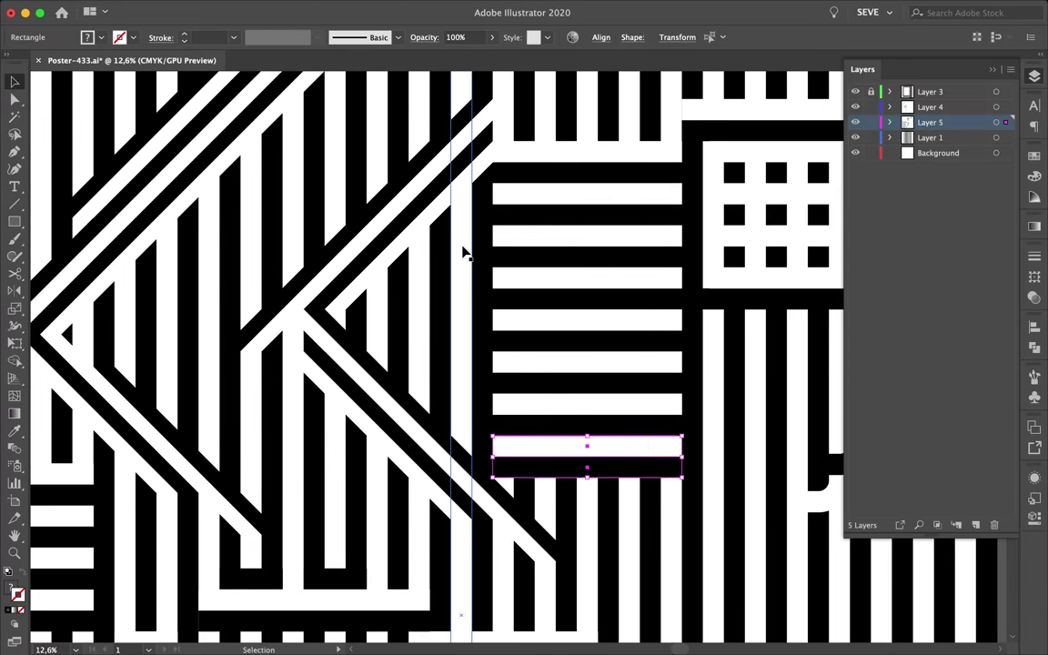
- Select the background stripe and small blocks of the lower-left comb pattern
left_click(494, 210)
scroll(565, 403, "down", 2)
scroll(664, 127, "down", 2)
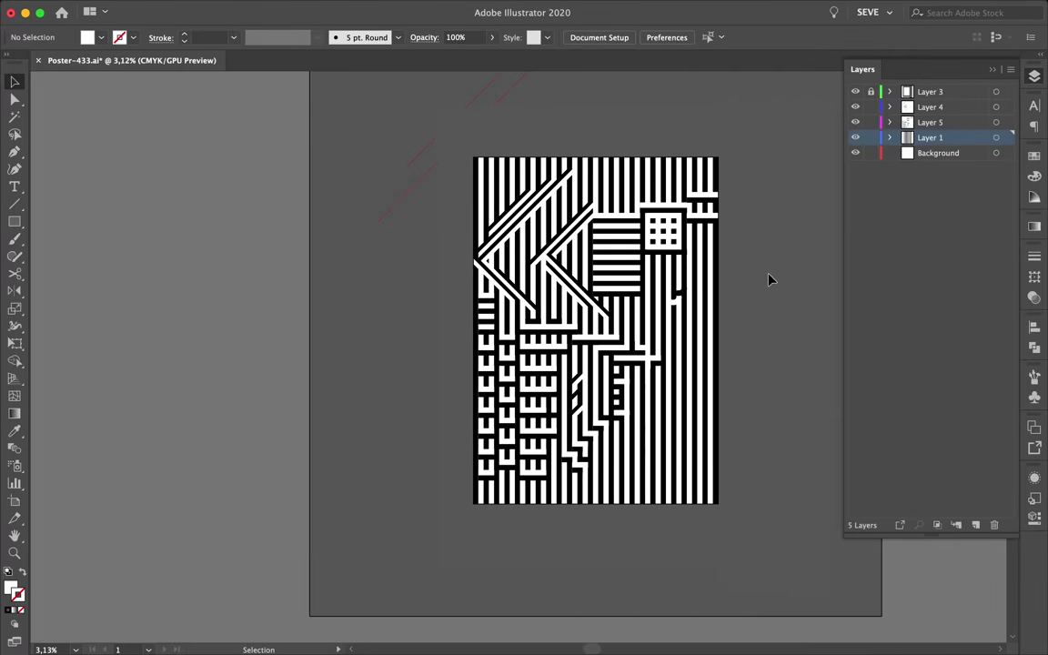
scroll(533, 323, "up", 3)
left_click(465, 357)
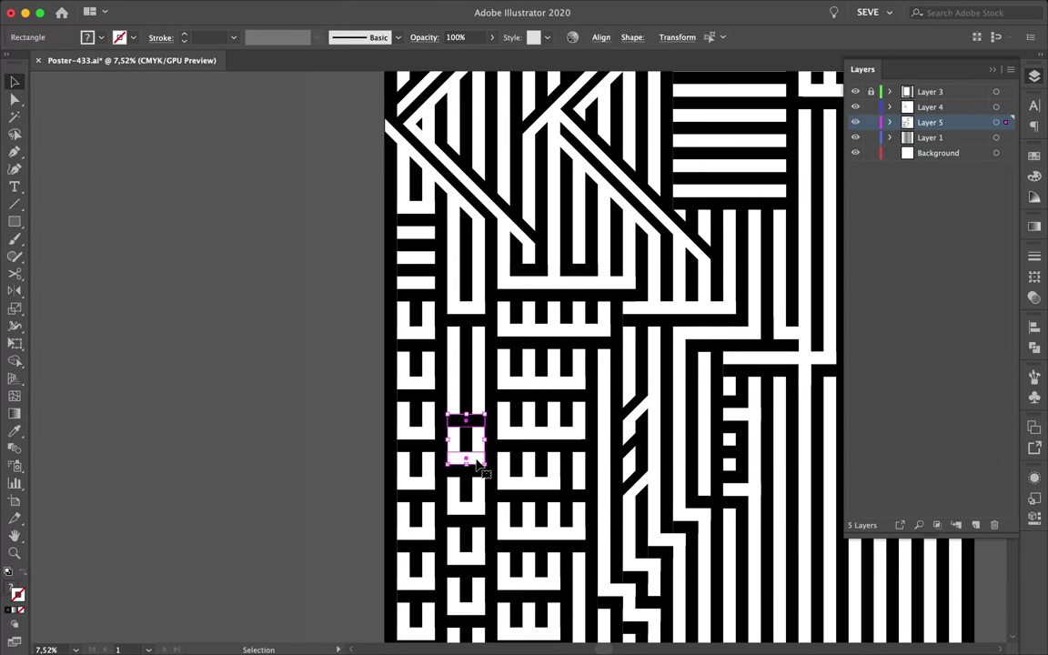
scroll(474, 546, "down", 3)
scroll(478, 468, "down", 3)
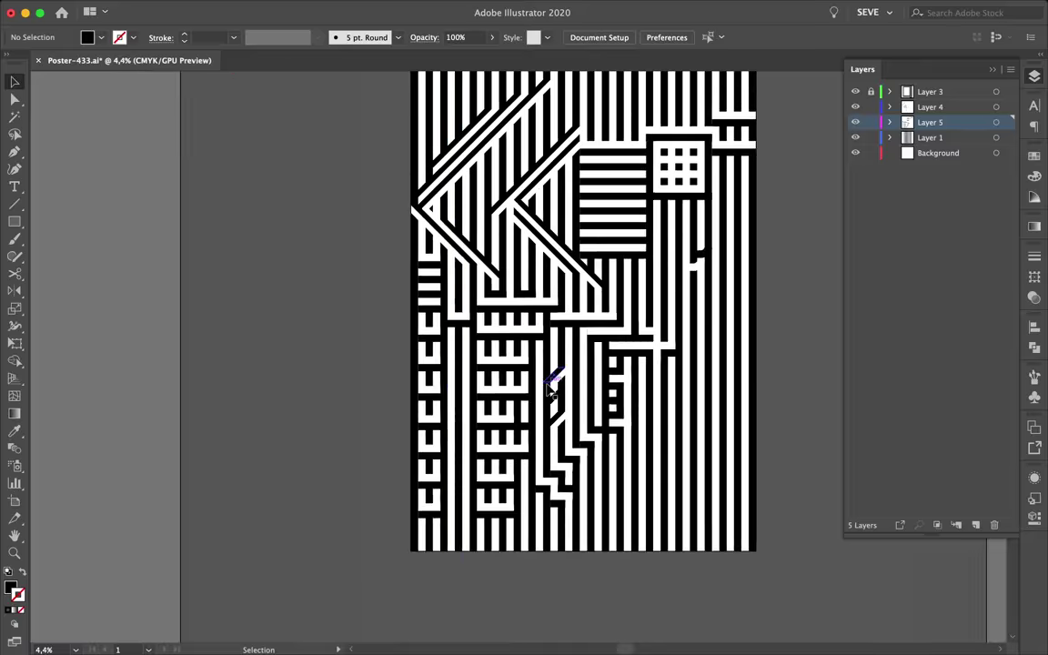
scroll(509, 437, "up", 5)
scroll(546, 391, "down", 3)
left_click(502, 407)
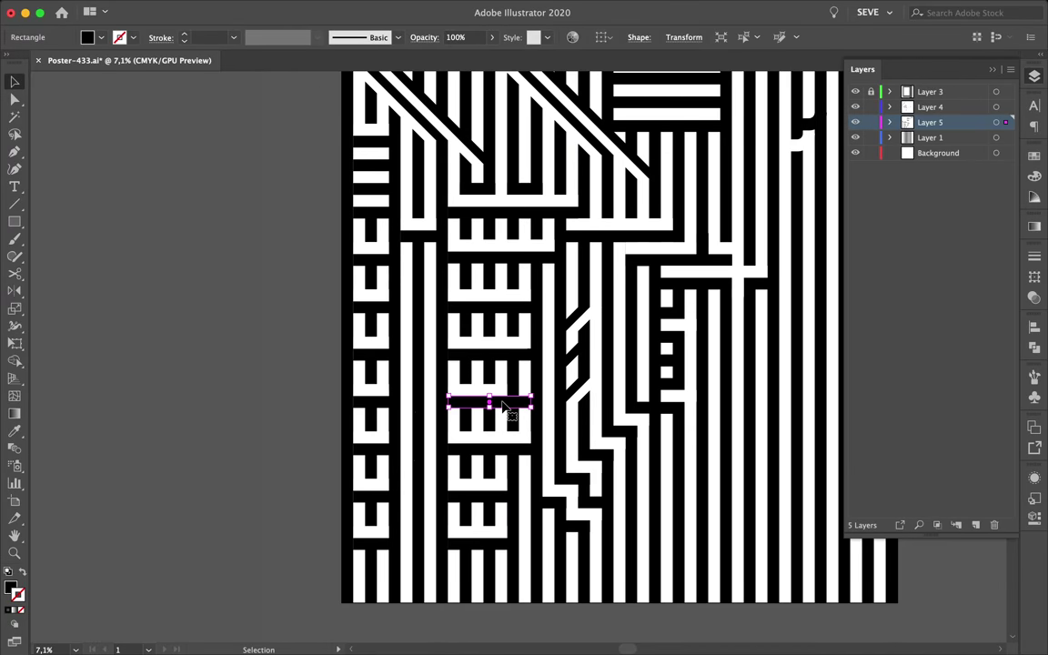
scroll(383, 398, "down", 2)
scroll(386, 418, "down", 2)
- Drag the chosen small block further left, then deselect
left_click(387, 416)
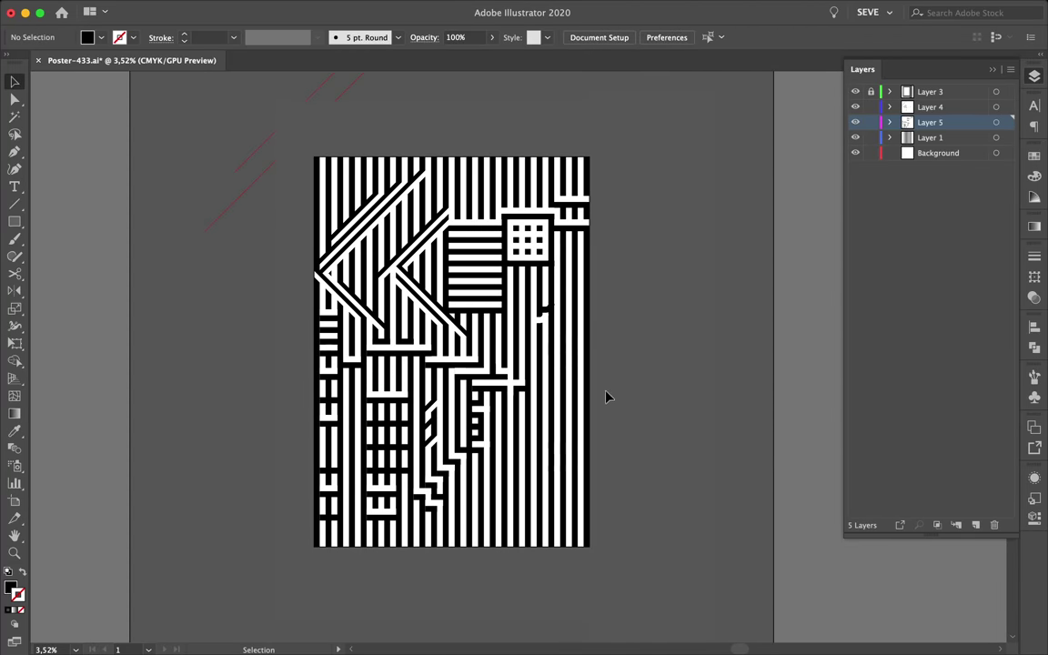
scroll(410, 444, "up", 3)
left_click_drag(357, 437, 306, 438)
scroll(546, 436, "down", 3)
scroll(631, 423, "up", 2)
scroll(470, 411, "up", 2)
scroll(471, 411, "down", 2)
left_click(424, 525)
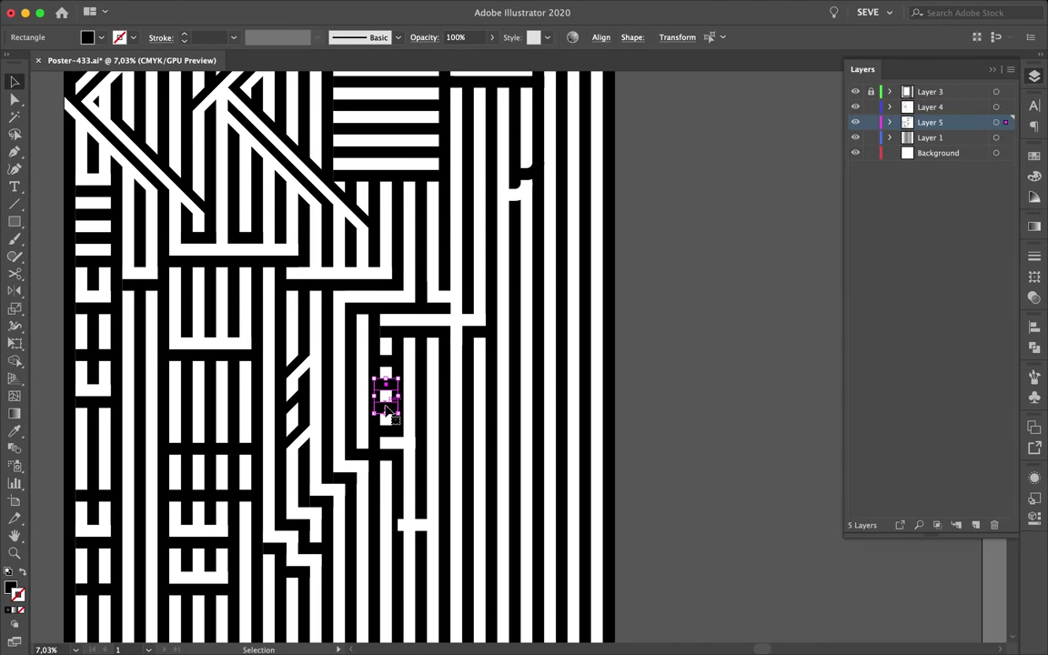
left_click(389, 362)
scroll(389, 363, "down", 2)
scroll(499, 351, "up", 1)
scroll(289, 243, "up", 2)
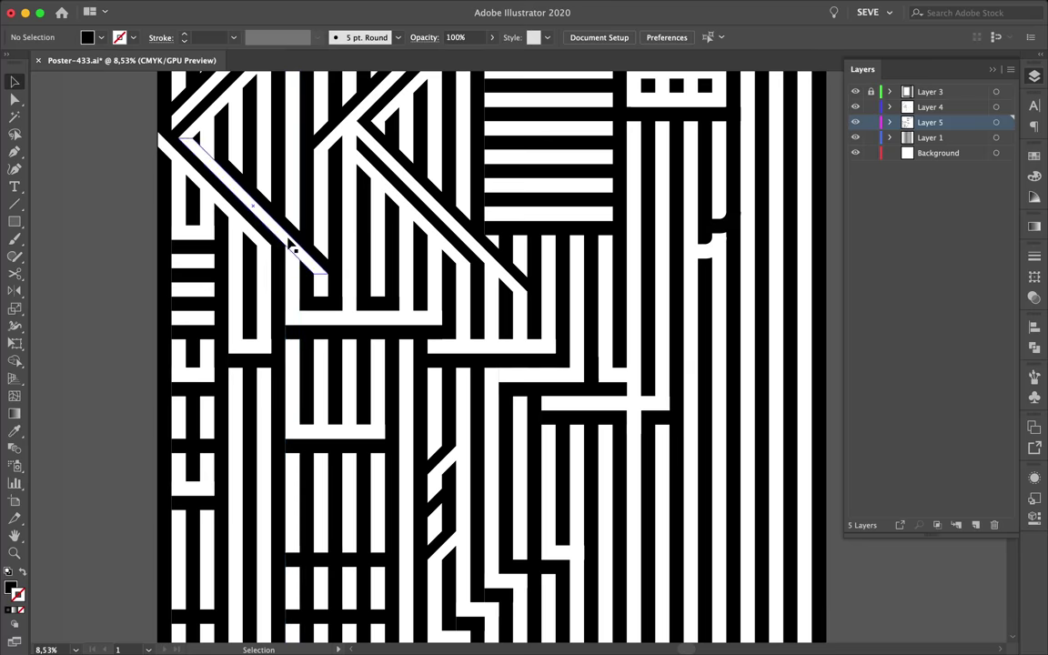
- Stretch a diagonal stripe's anchor points with Direct Selection so it meets the upper diagonal
key("a")
left_click_drag(351, 129, 350, 400)
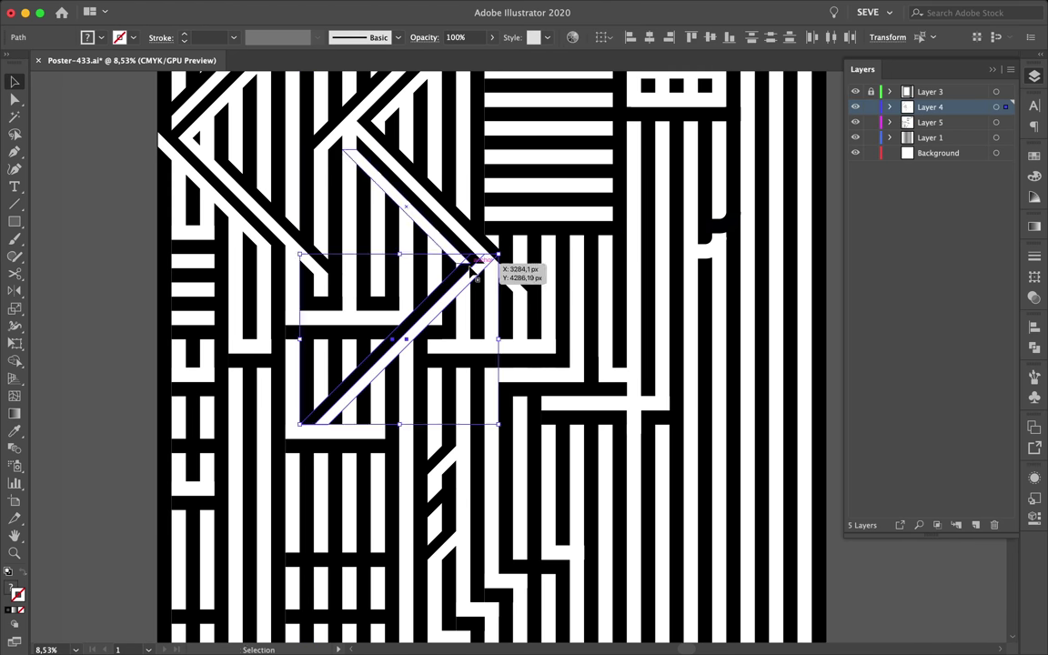
left_click_drag(474, 263, 489, 260)
scroll(489, 259, "up", 3)
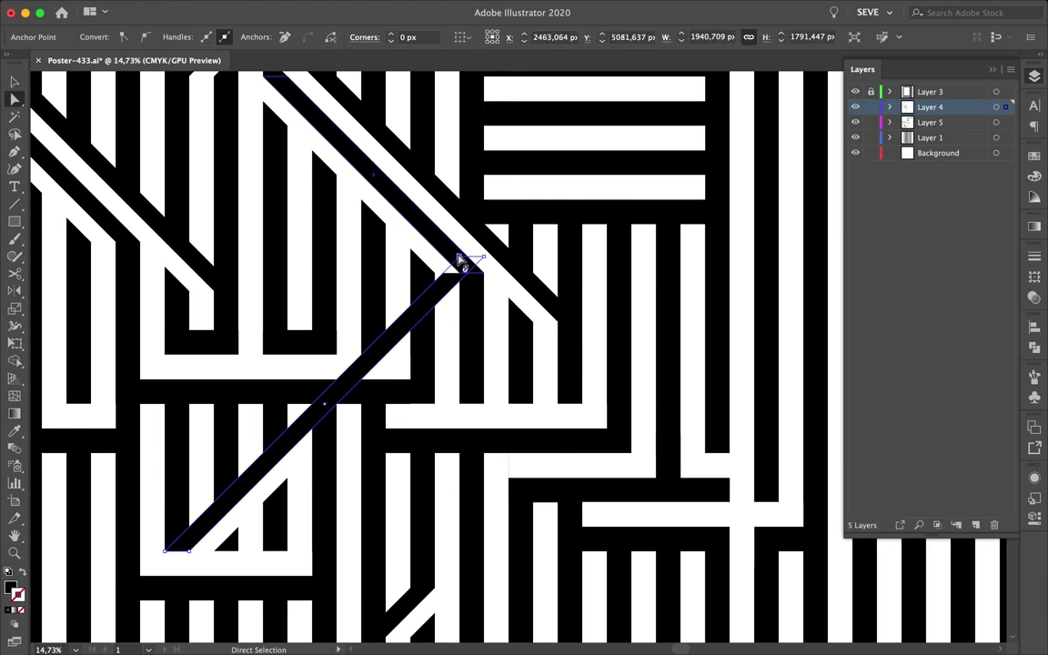
scroll(294, 459, "up", 10)
scroll(292, 460, "up", 9)
scroll(300, 401, "down", 3)
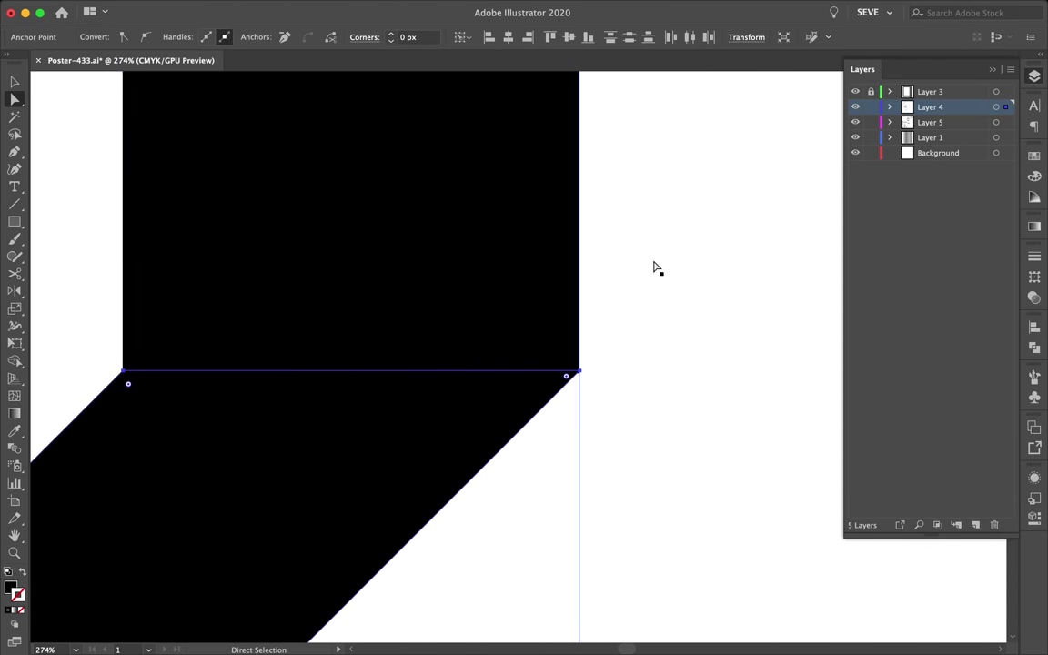
- Alt-drag a copy of the diagonal stripe alongside the original
key("v")
scroll(645, 423, "down", 5)
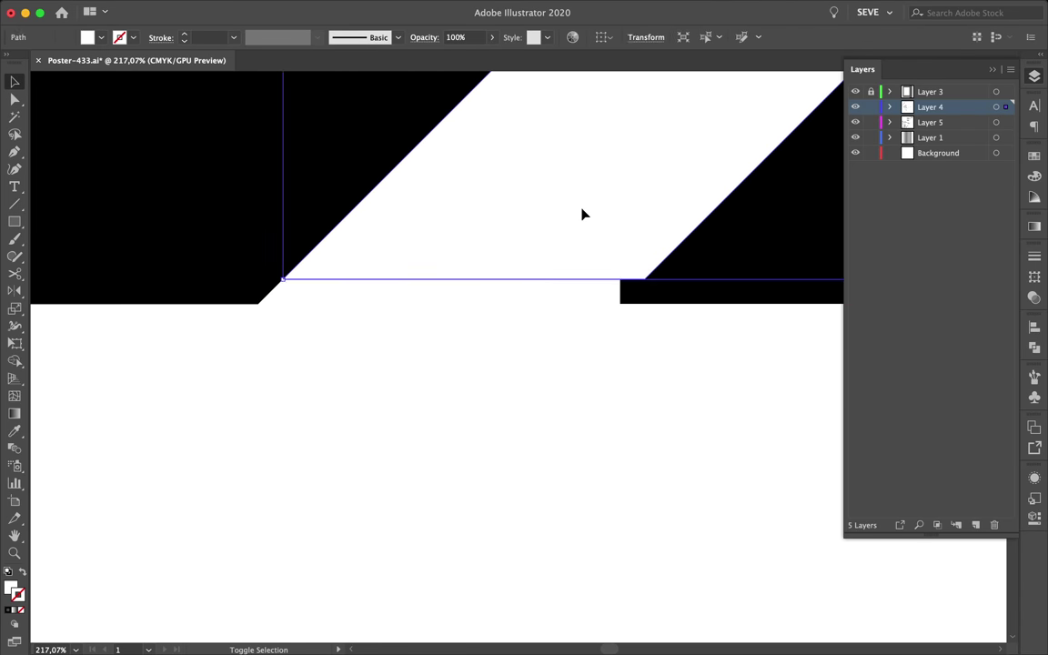
scroll(541, 283, "down", 5)
scroll(533, 410, "down", 5)
scroll(406, 393, "down", 3)
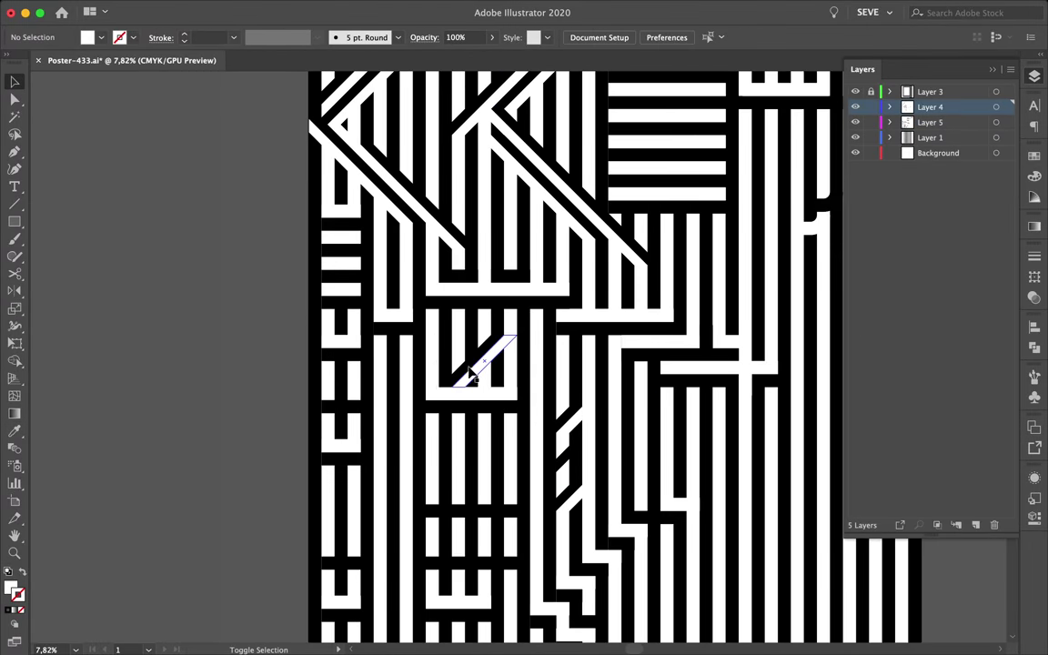
scroll(405, 454, "up", 5)
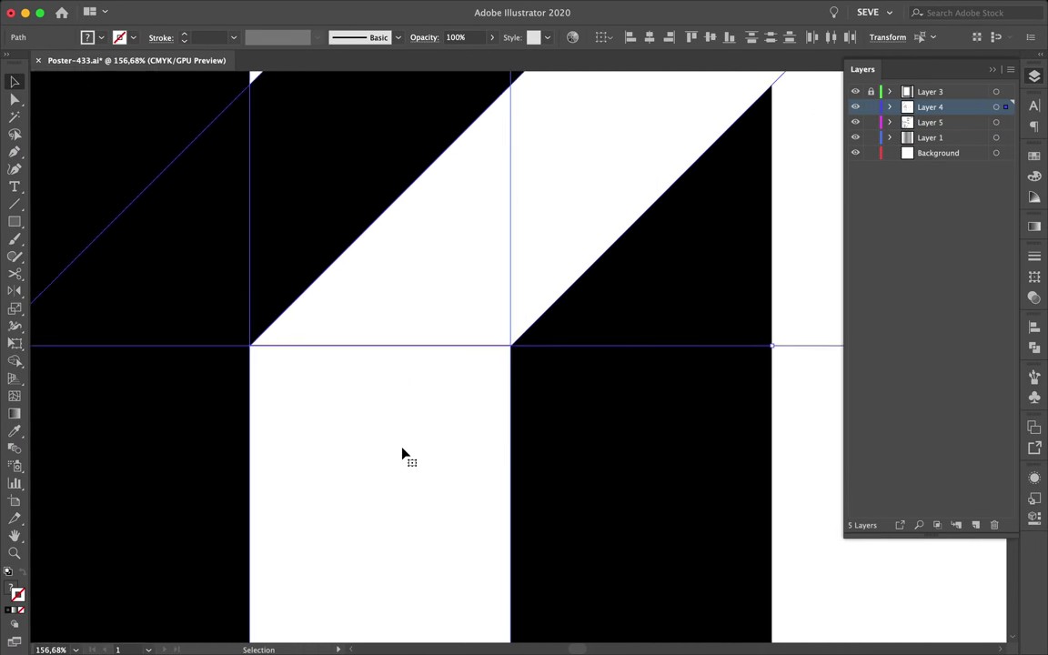
scroll(402, 454, "down", 4)
scroll(542, 480, "down", 2)
left_click_drag(407, 452, 617, 435)
- Check the new diagonal band's alignment against the white vertical stripe below
scroll(613, 438, "down", 2)
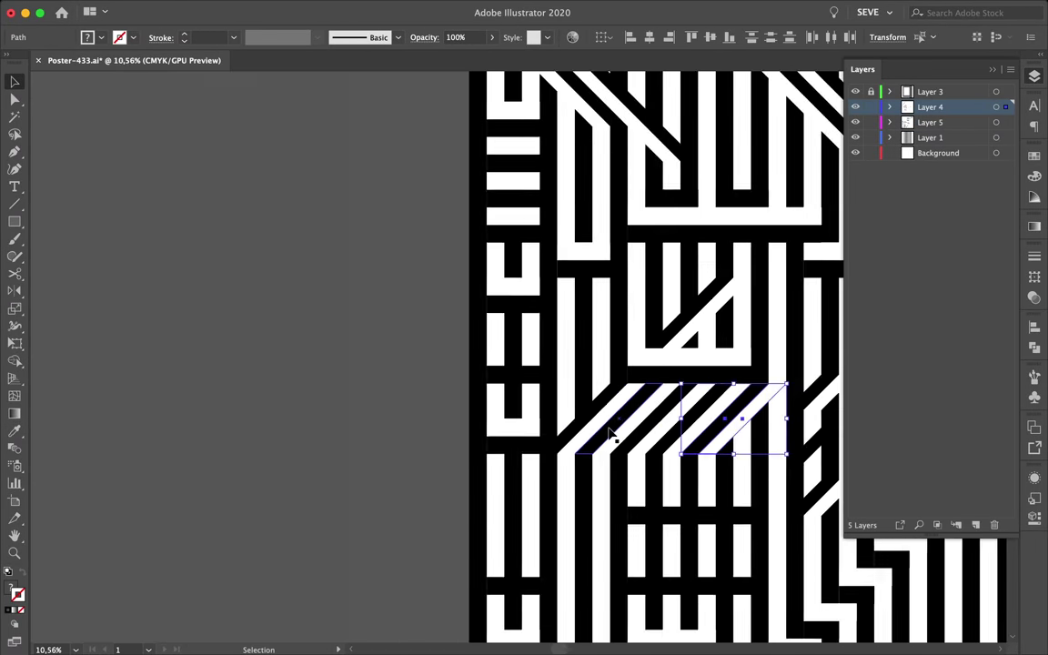
scroll(561, 462, "up", 5)
scroll(543, 483, "up", 3)
scroll(455, 491, "down", 3)
scroll(332, 450, "up", 4)
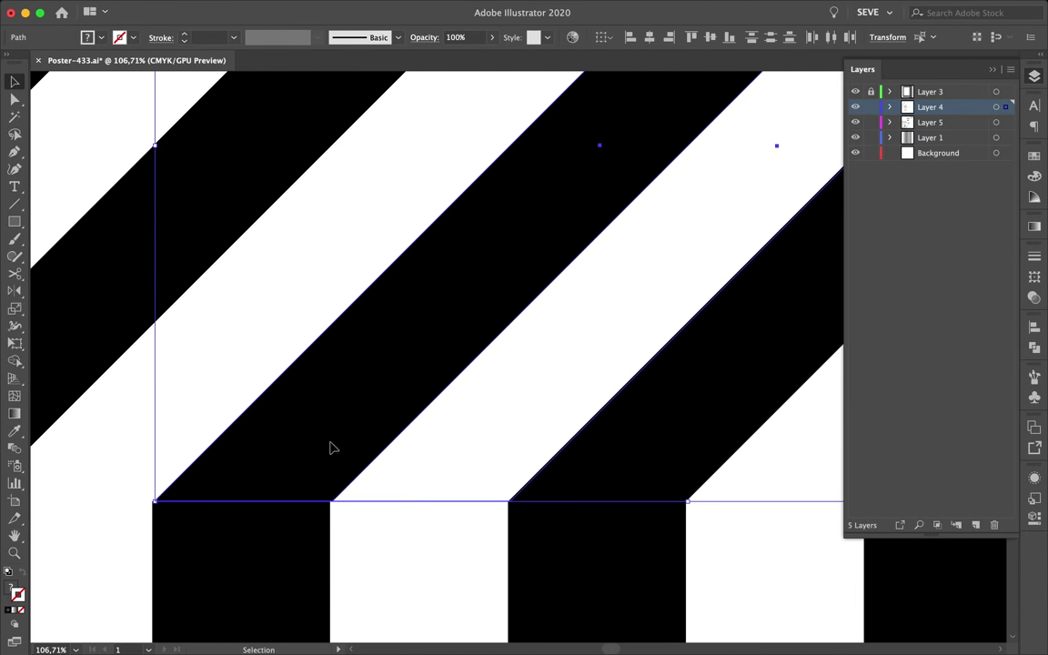
scroll(364, 482, "down", 2)
left_click(405, 519)
scroll(403, 491, "up", 5)
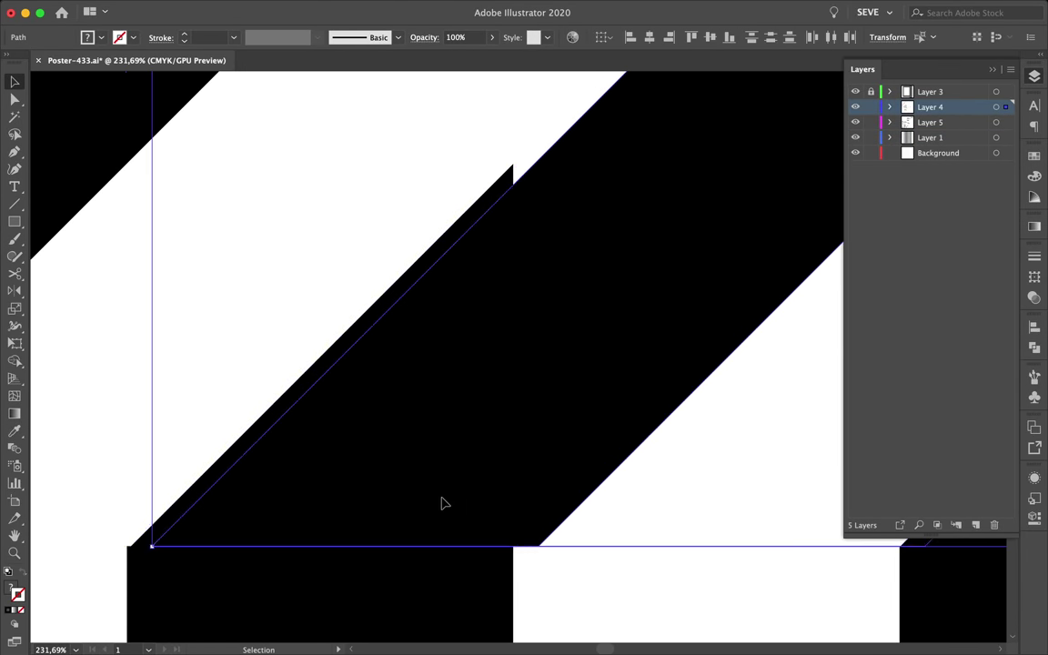
scroll(439, 509, "down", 2)
scroll(364, 614, "down", 2)
scroll(381, 461, "down", 3)
scroll(353, 463, "up", 4)
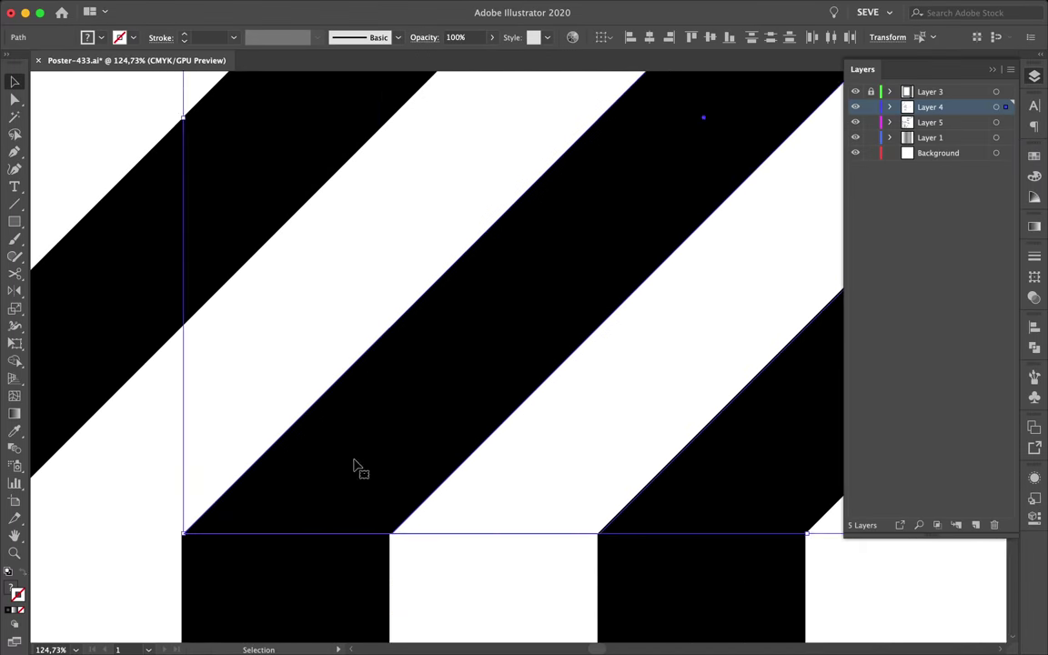
scroll(370, 462, "up", 2)
scroll(320, 547, "down", 4)
scroll(318, 543, "up", 4)
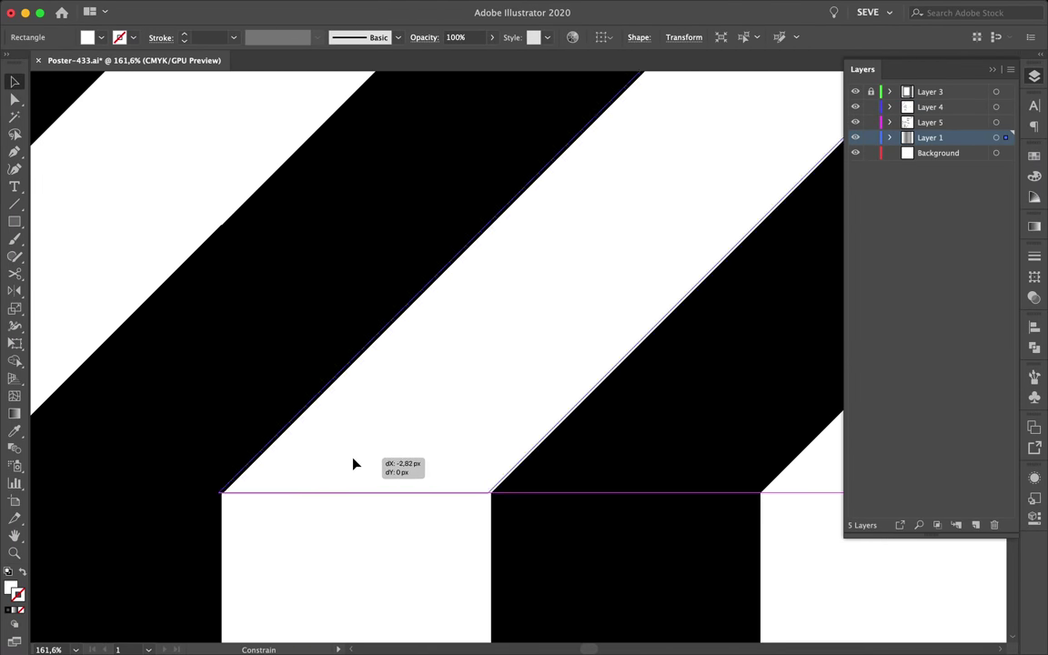
scroll(357, 463, "down", 1)
scroll(348, 564, "up", 4)
scroll(207, 505, "down", 1)
scroll(204, 503, "down", 2)
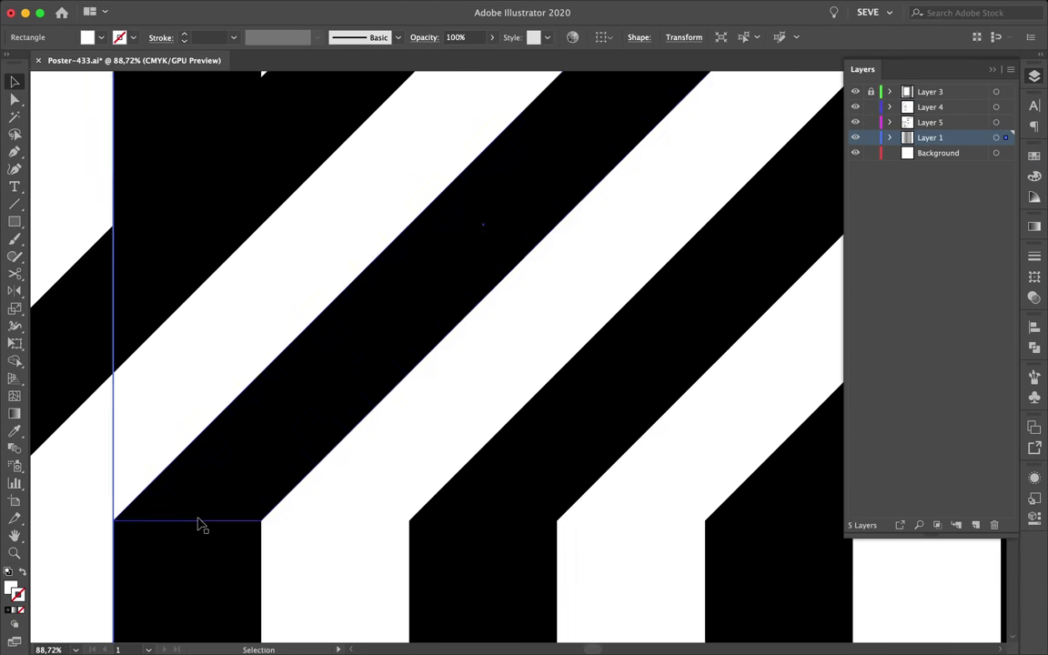
scroll(199, 524, "down", 3)
scroll(218, 482, "down", 1)
left_click(242, 404)
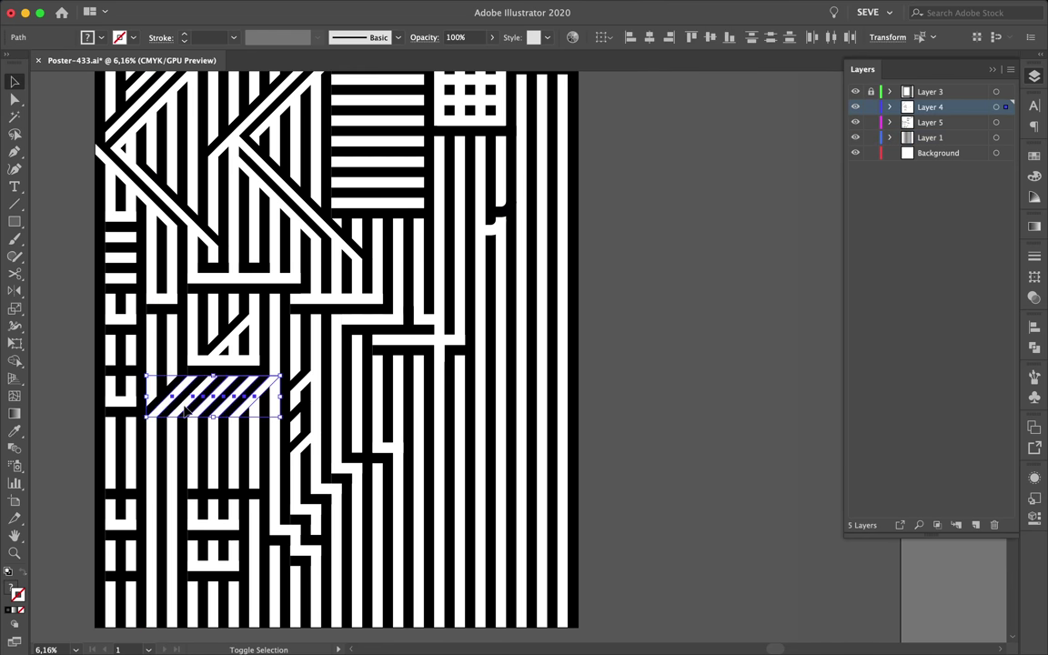
- Reflect the striped band to slant the other way and move it below the diagonals
scroll(184, 411, "up", 2)
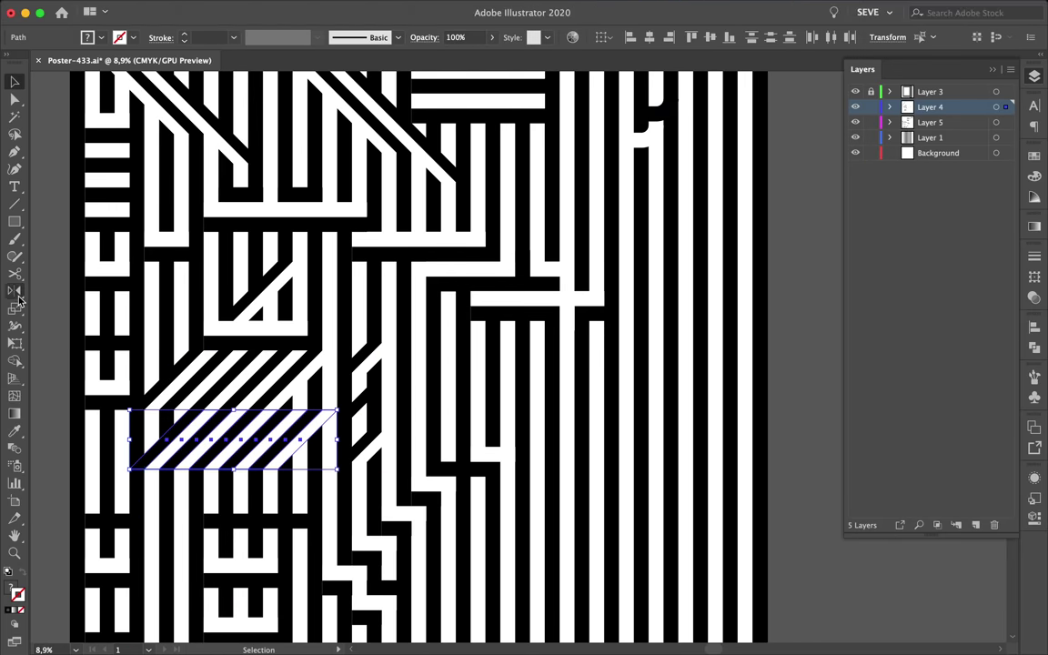
left_click_drag(335, 411, 186, 405)
left_click_drag(235, 462, 209, 434)
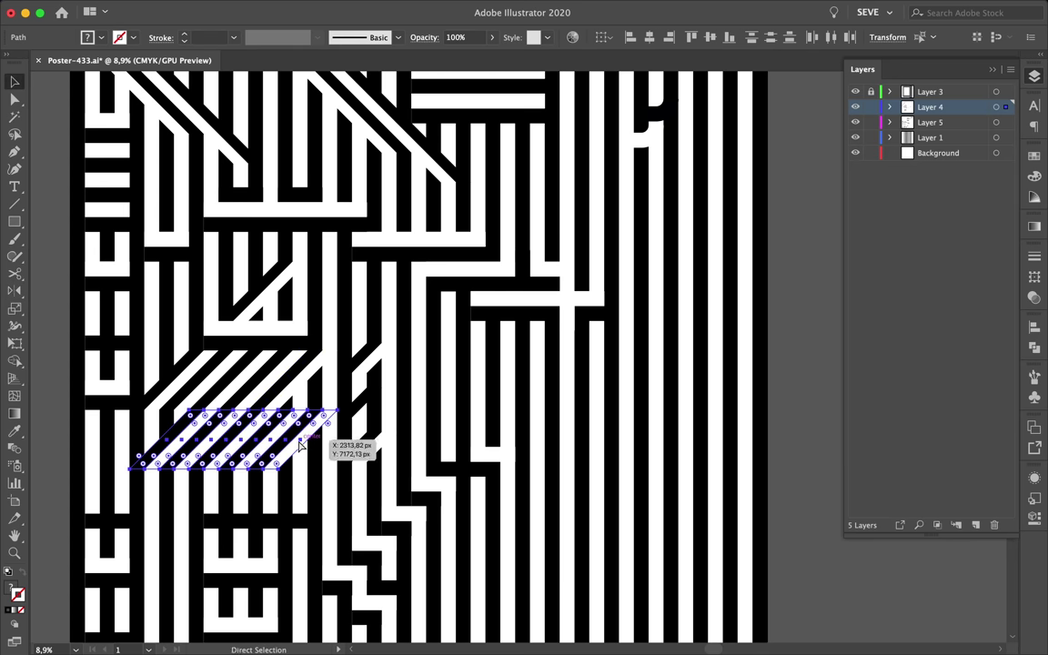
- In Outline view, nudge the striped band and a diagonal path's edge onto the stripe corners
scroll(209, 434, "up", 5)
scroll(207, 435, "up", 5)
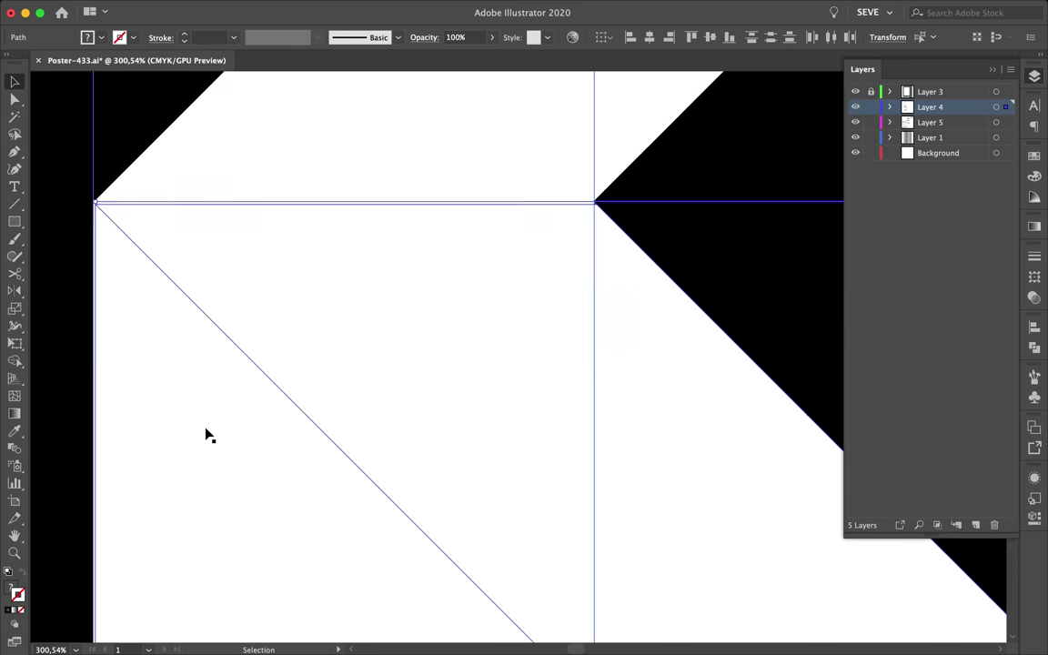
key("super+y")
scroll(141, 452, "down", 5)
key("super+y")
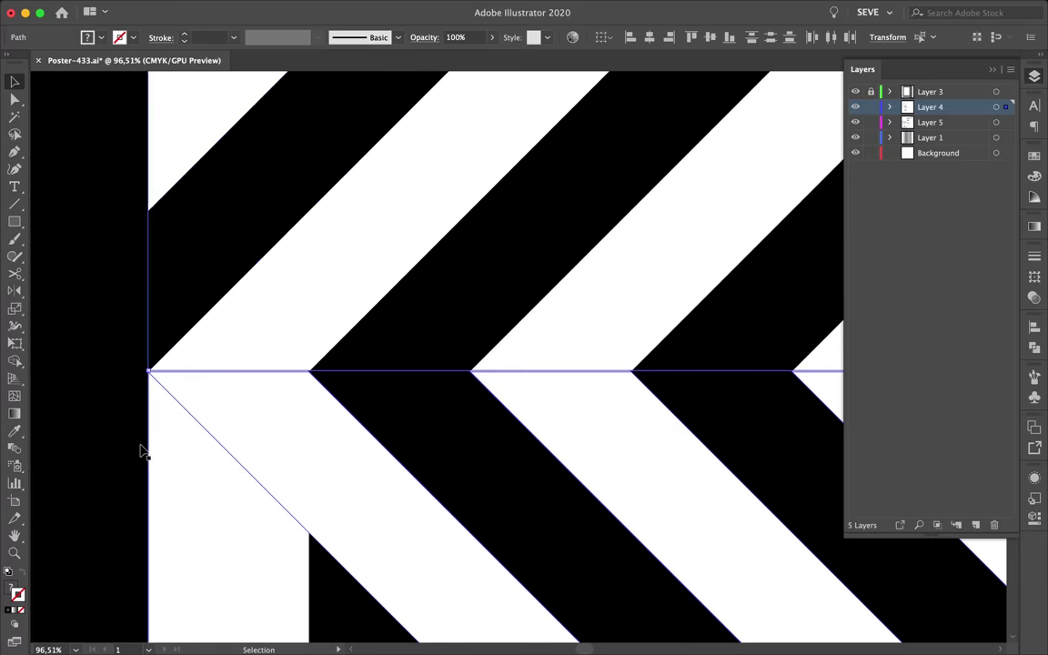
scroll(266, 427, "up", 3)
key("super+y")
scroll(182, 430, "up", 2)
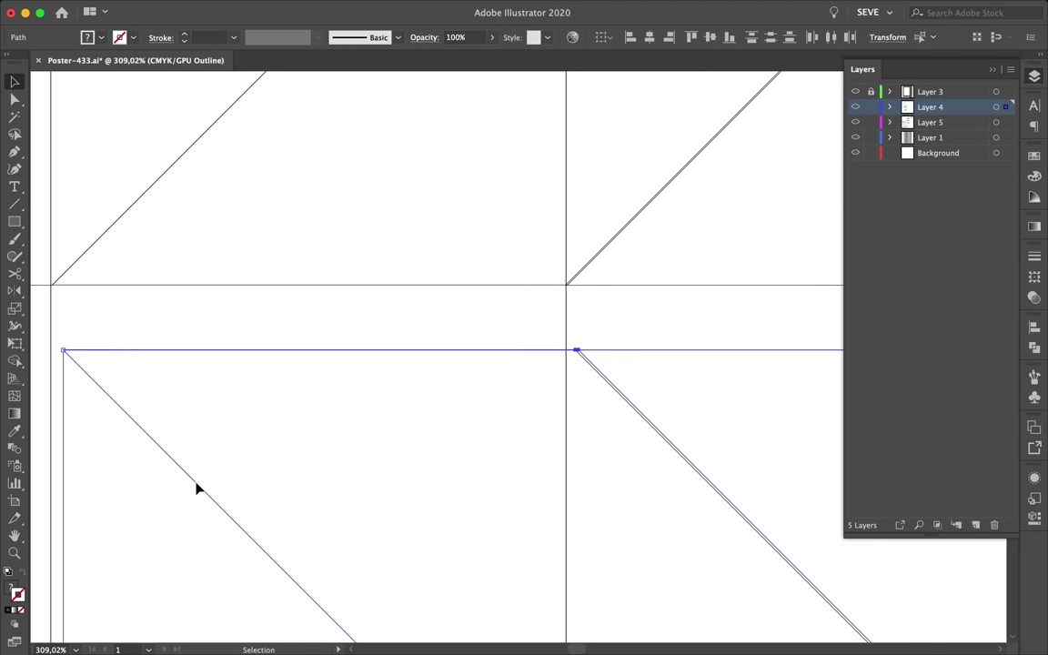
scroll(194, 494, "down", 10)
left_click_drag(346, 551, 542, 550)
scroll(533, 499, "up", 5)
scroll(432, 457, "up", 2)
left_click_drag(294, 456, 278, 456)
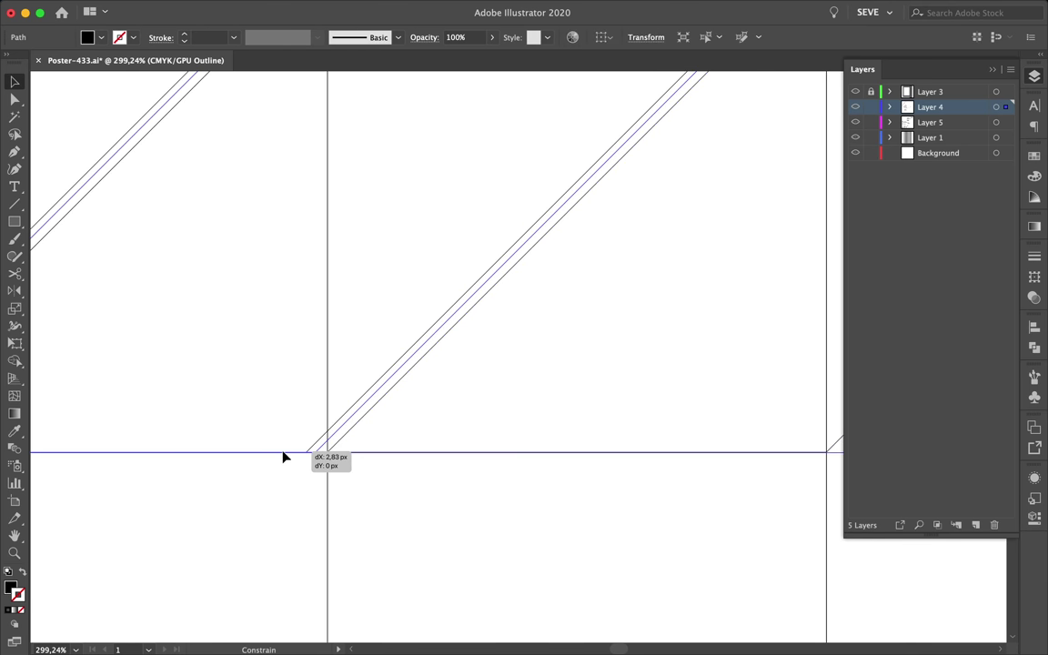
- Inspect the aligned corners in Outline view, deselecting the adjusted paths
scroll(291, 394, "left", 5)
scroll(291, 394, "down", 3)
scroll(291, 394, "down", 2)
scroll(192, 350, "up", 3)
scroll(168, 405, "up", 2)
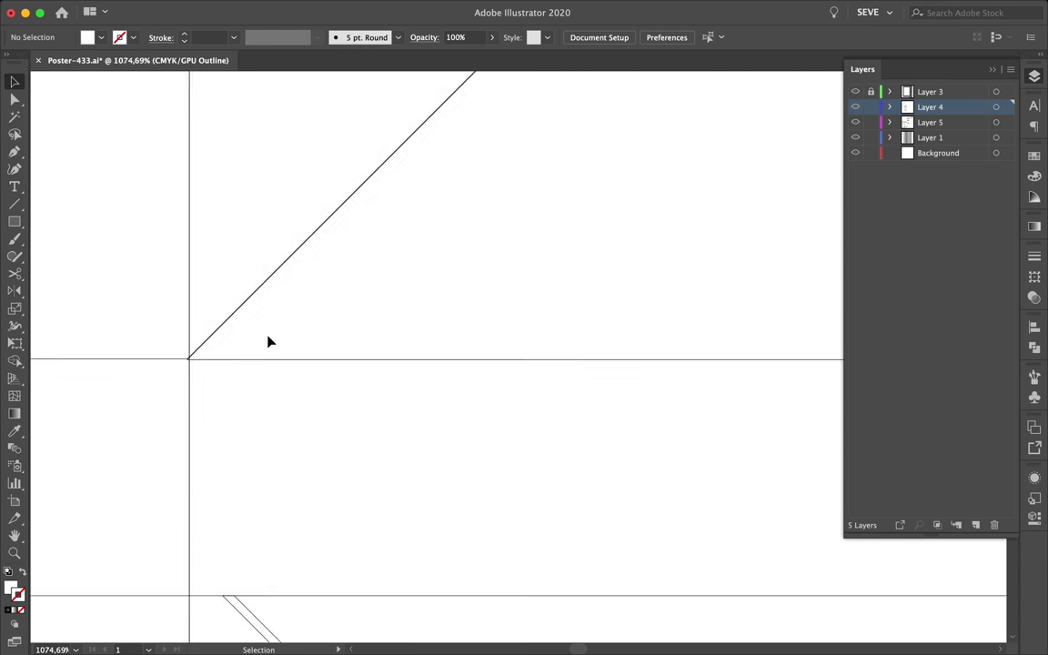
left_click(46, 402)
scroll(69, 427, "up", 2)
left_click(90, 443)
scroll(89, 441, "down", 5)
scroll(492, 325, "up", 3)
scroll(509, 345, "up", 1)
scroll(659, 521, "down", 3)
left_click(243, 461)
scroll(243, 461, "up", 3)
scroll(262, 387, "up", 2)
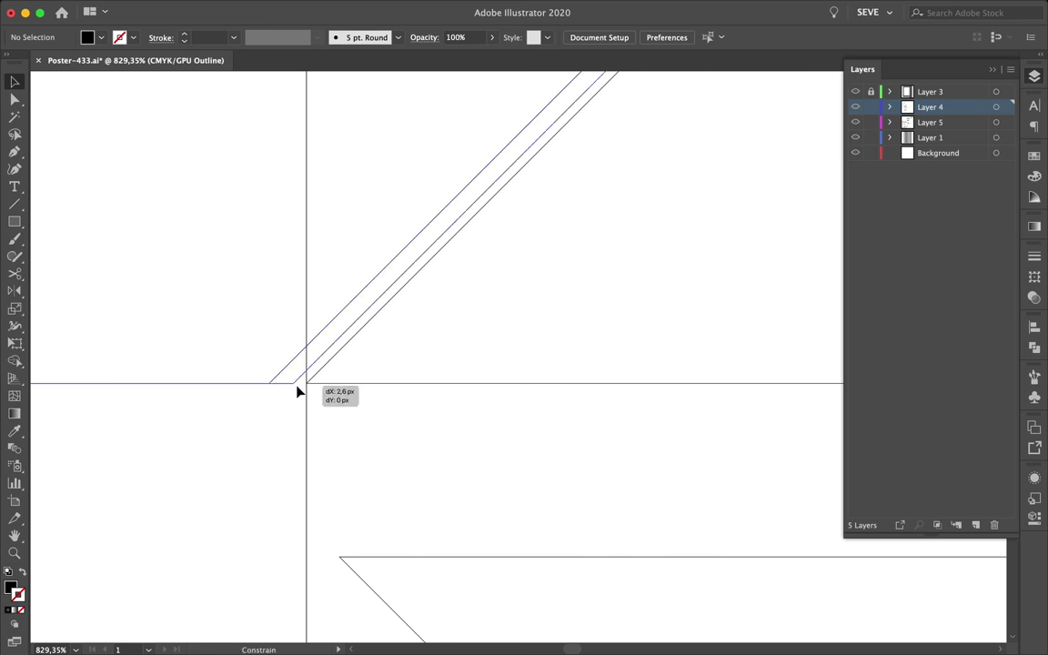
- Shift the last diagonal path right to meet its corner, then return to Preview
key("super+y")
scroll(273, 455, "down", 3)
scroll(273, 464, "down", 3)
scroll(264, 473, "down", 3)
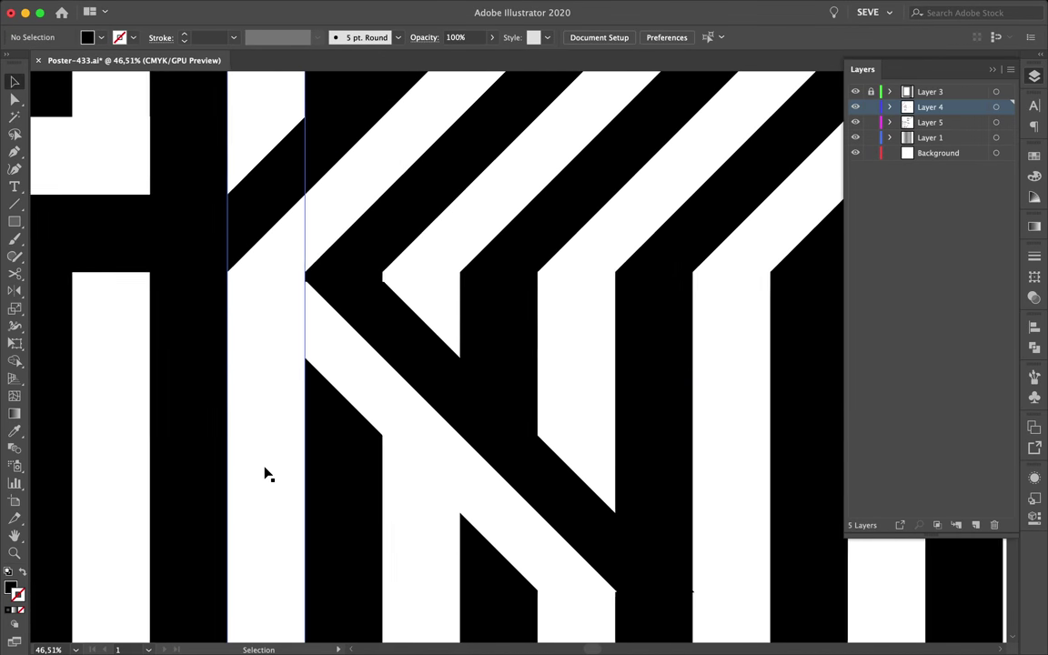
key("super+y")
scroll(334, 439, "up", 3)
scroll(286, 421, "up", 3)
scroll(627, 386, "up", 2)
mouse_move(612, 386)
left_mouse_down()
mouse_move(621, 385)
mouse_move(545, 341)
left_mouse_up()
scroll(557, 340, "down", 3)
key("super+y")
scroll(515, 445, "down", 3)
scroll(543, 543, "down", 3)
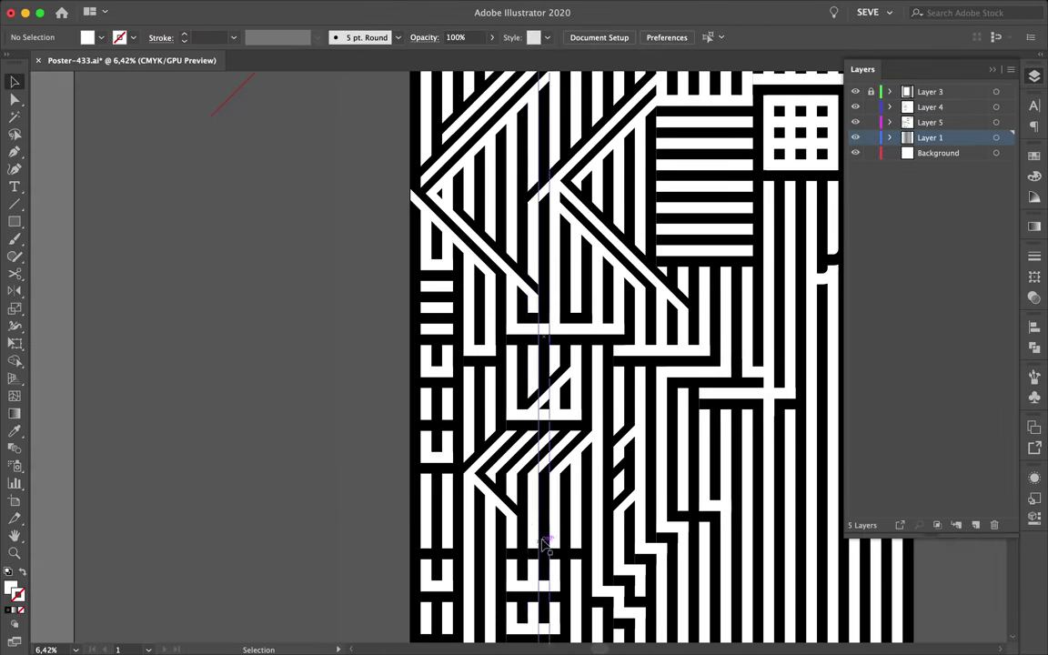
- Stretch a diagonal stripe along its angle with Direct Selection and align its corner point
scroll(543, 543, "up", 1)
scroll(524, 510, "up", 2)
key("a")
left_click(568, 561)
scroll(536, 555, "up", 5)
left_click_drag(536, 555, 497, 449)
scroll(517, 603, "down", 5)
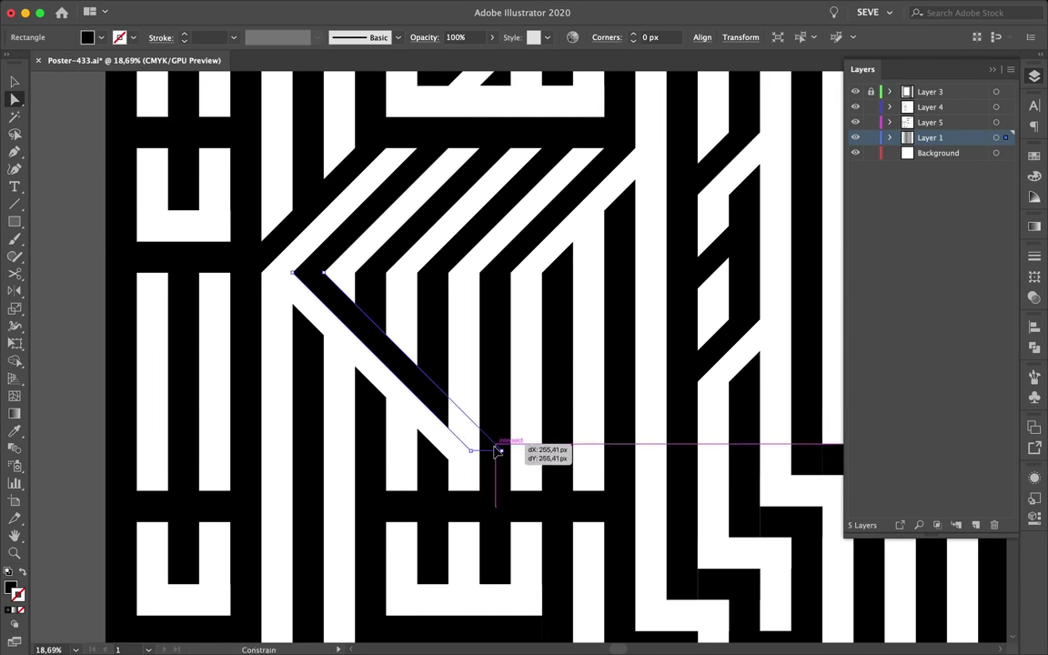
scroll(496, 449, "up", 5)
scroll(449, 404, "up", 4)
left_click_drag(465, 542, 456, 544)
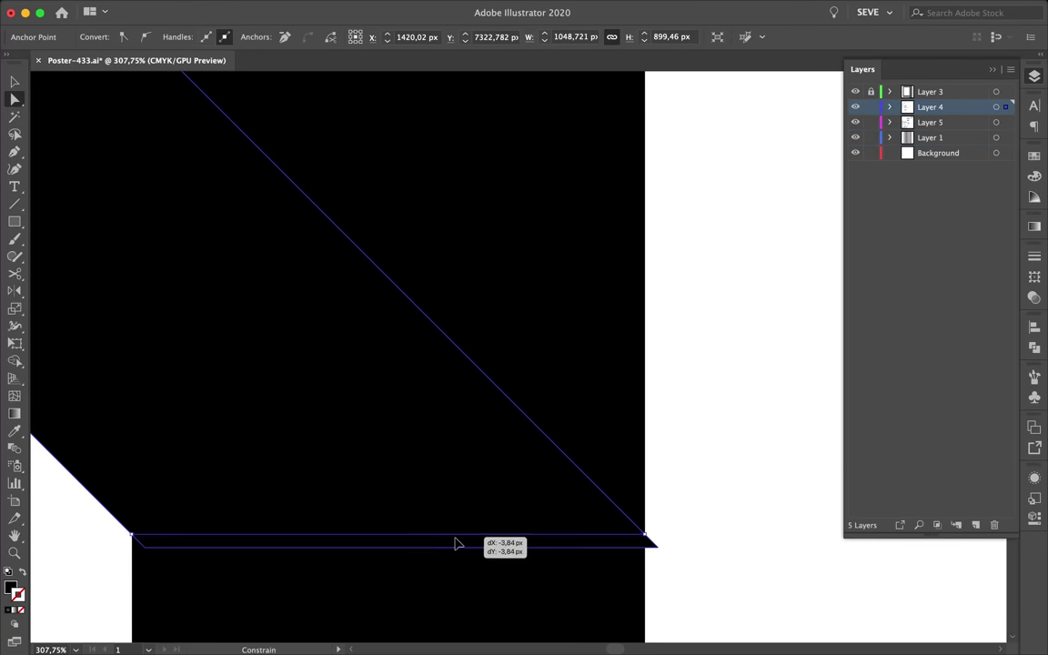
scroll(709, 503, "down", 4)
- Reshape the Layer 4 diagonal stripe into a thin slanted bar
left_click(709, 503)
scroll(709, 503, "down", 5)
scroll(708, 503, "down", 2)
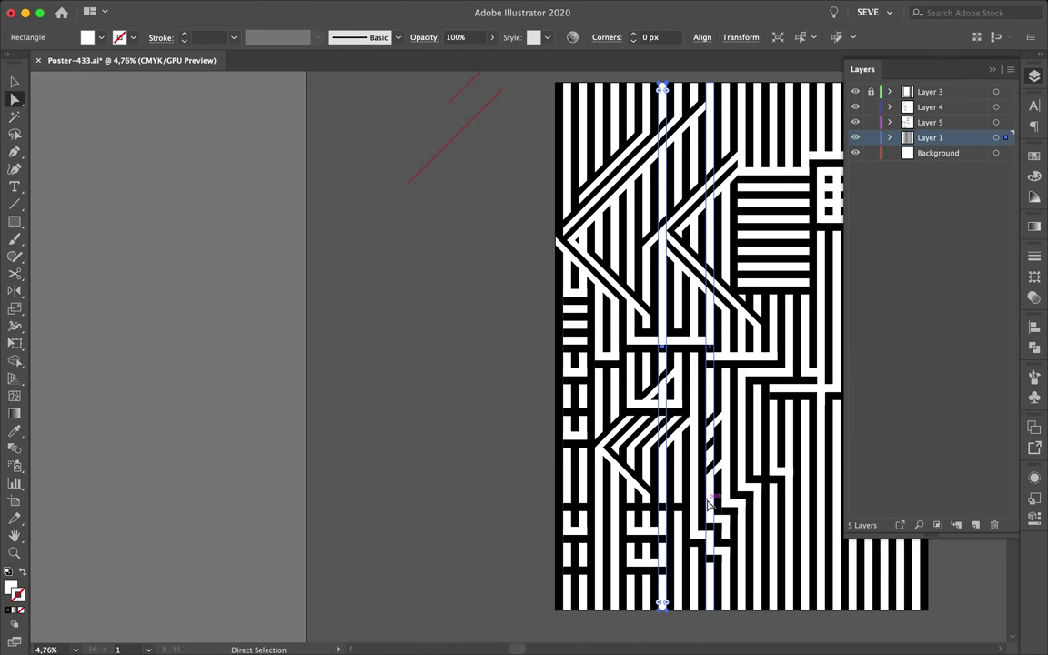
left_click(605, 455)
scroll(632, 487, "up", 4)
left_click_drag(668, 475, 618, 501)
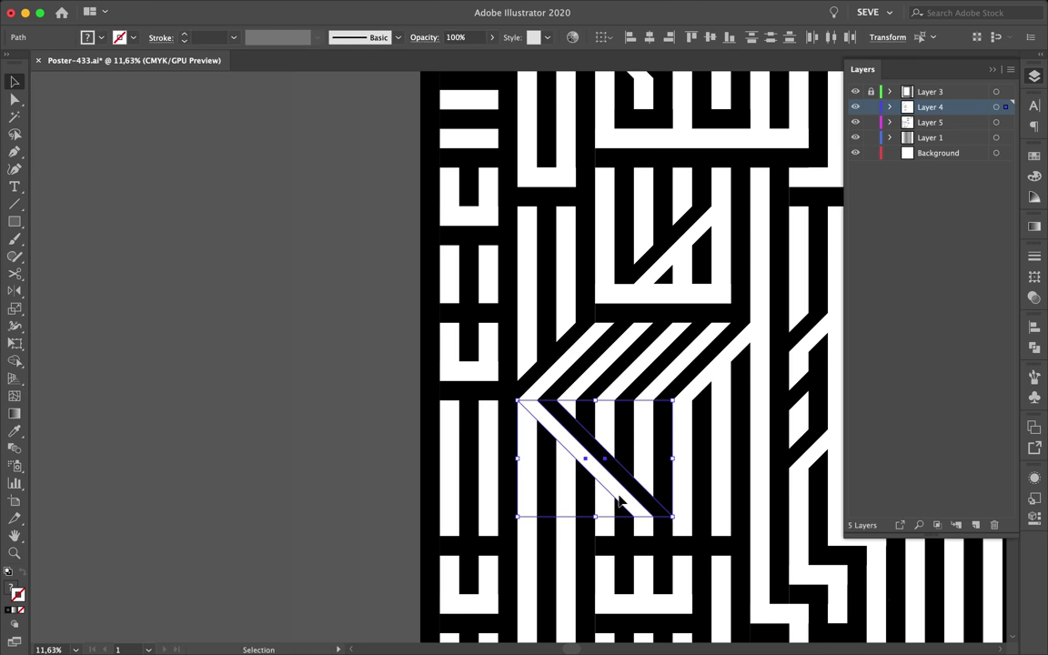
scroll(661, 501, "up", 5)
left_click(772, 603)
scroll(772, 603, "down", 5)
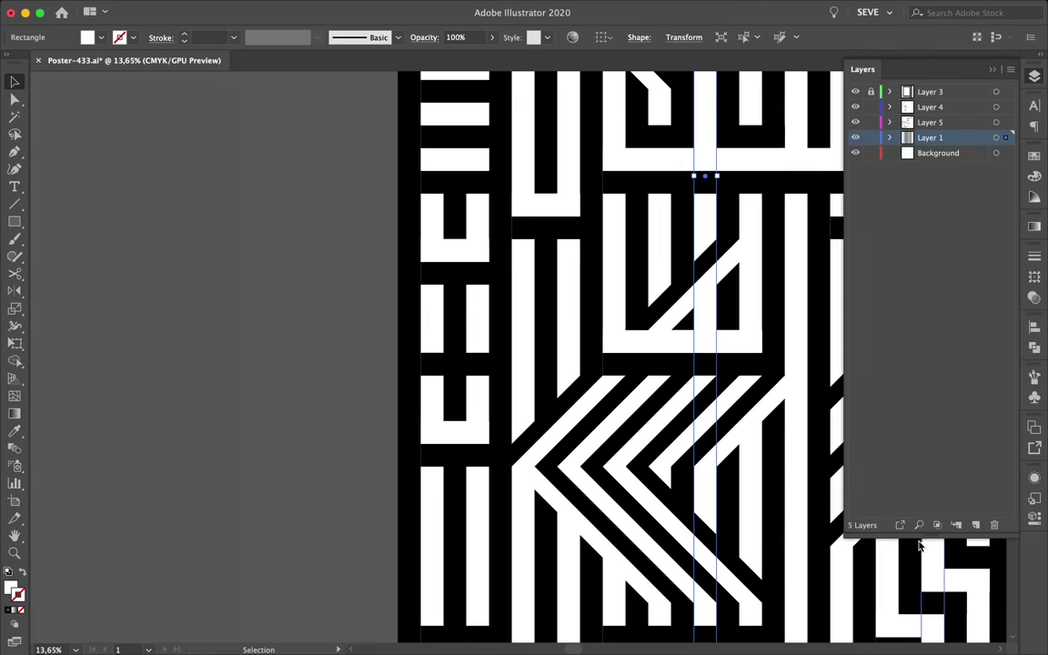
key("super+shift+a")
scroll(608, 372, "up", 3)
- Add copies of the thin diagonal stripe segments further along the diagonal
left_click(531, 464)
left_click_drag(571, 474, 573, 474)
scroll(573, 474, "down", 5)
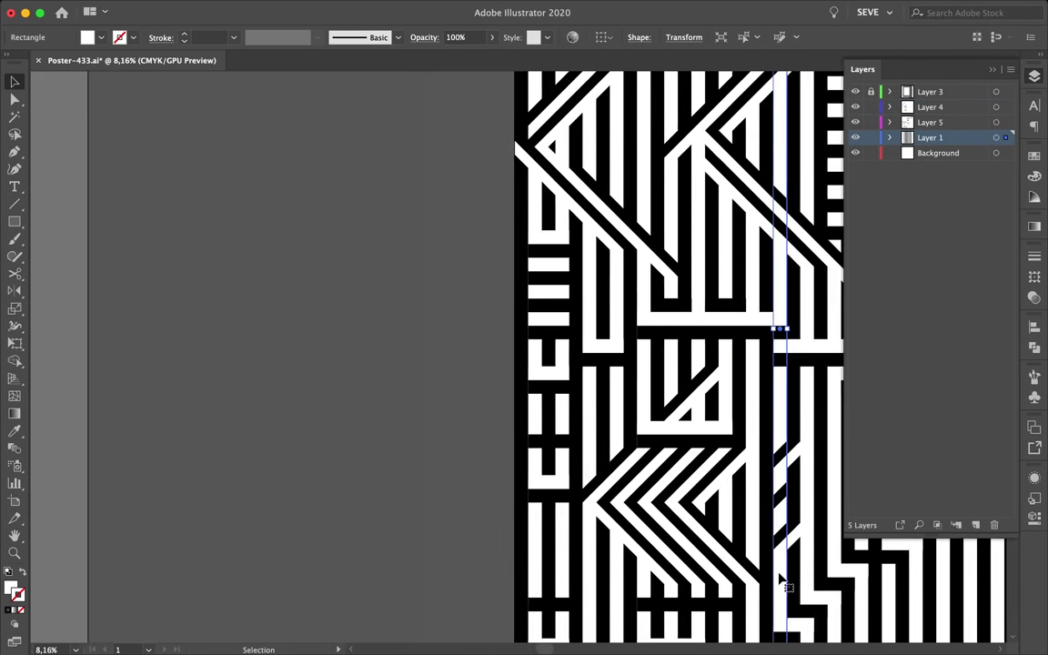
key("super+shift+a")
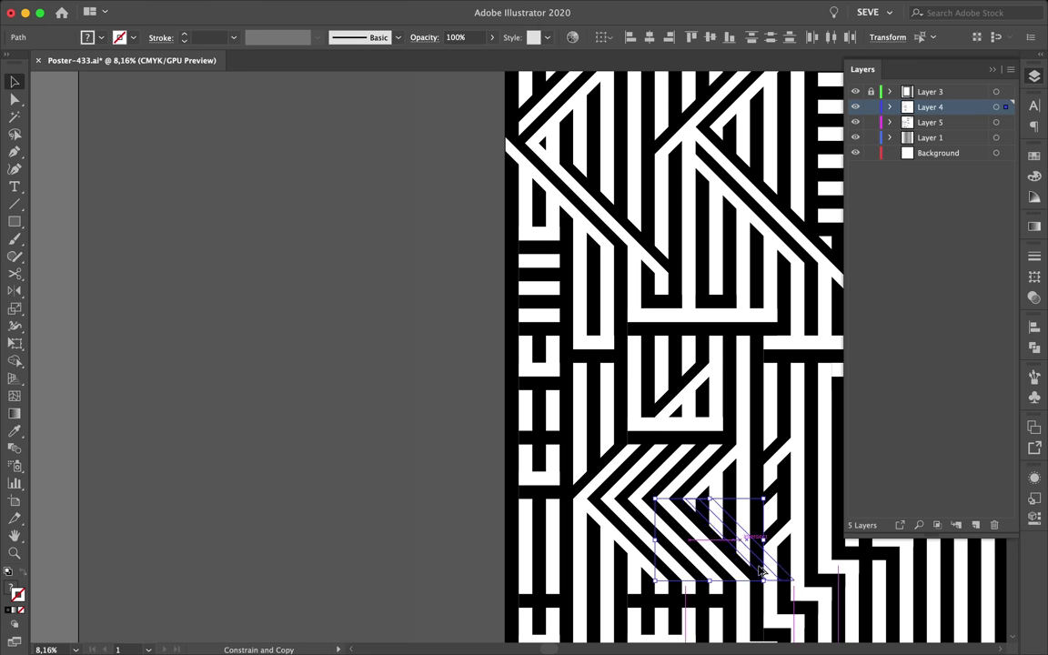
key("super+shift+a")
scroll(425, 505, "up", 5)
left_click(496, 533)
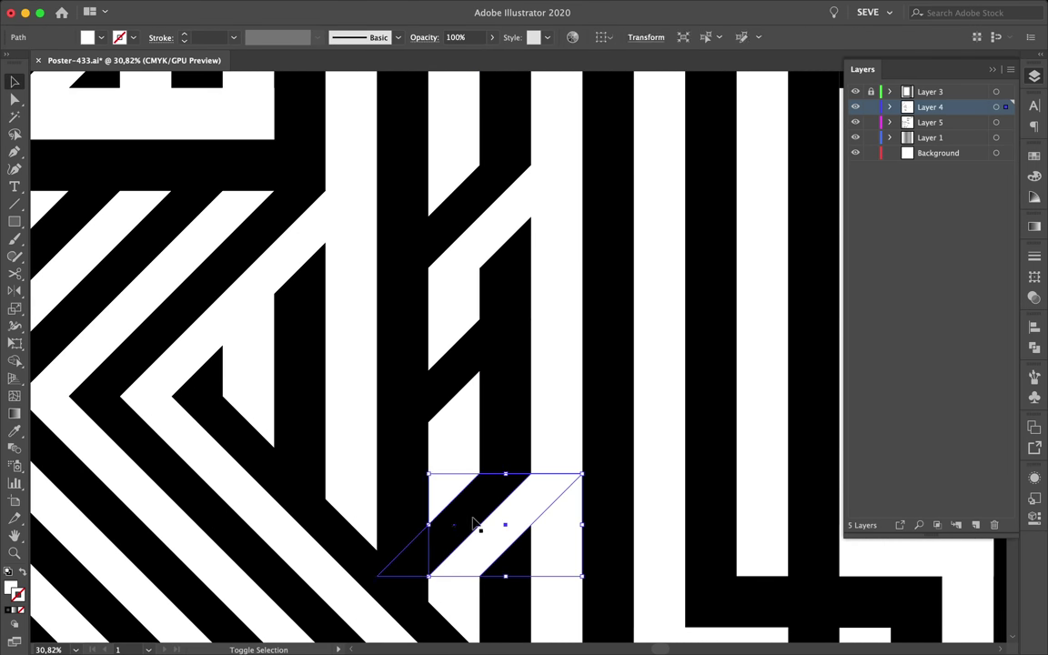
left_click_drag(461, 413, 483, 451)
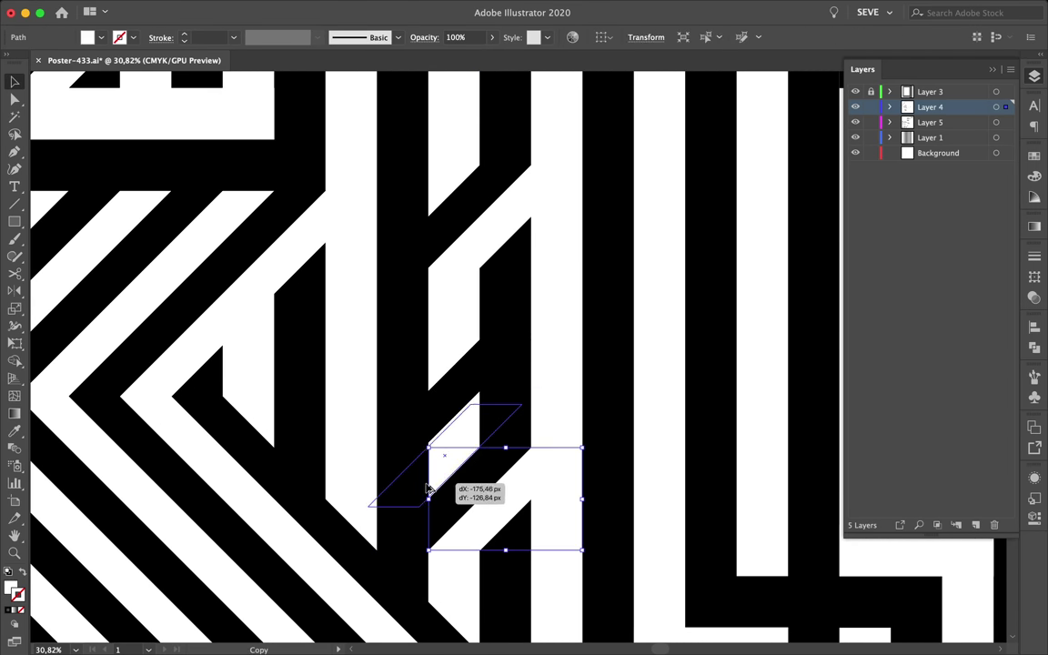
left_click_drag(436, 415, 436, 414)
key("super+shift+a")
scroll(444, 479, "down", 2)
scroll(499, 397, "down", 3)
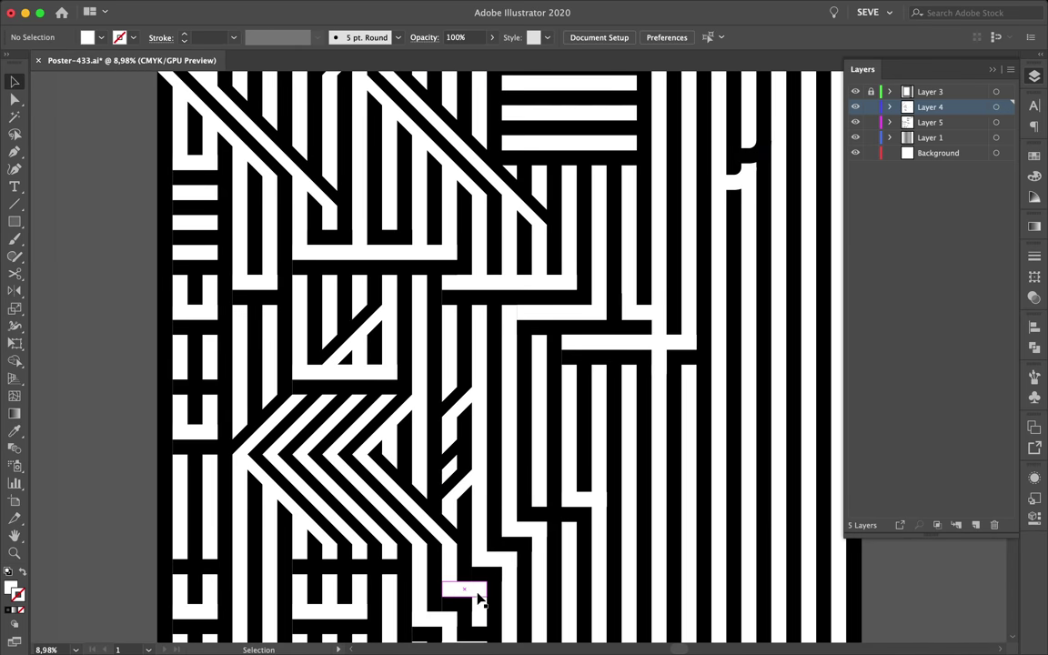
scroll(479, 598, "down", 2)
scroll(437, 500, "down", 2)
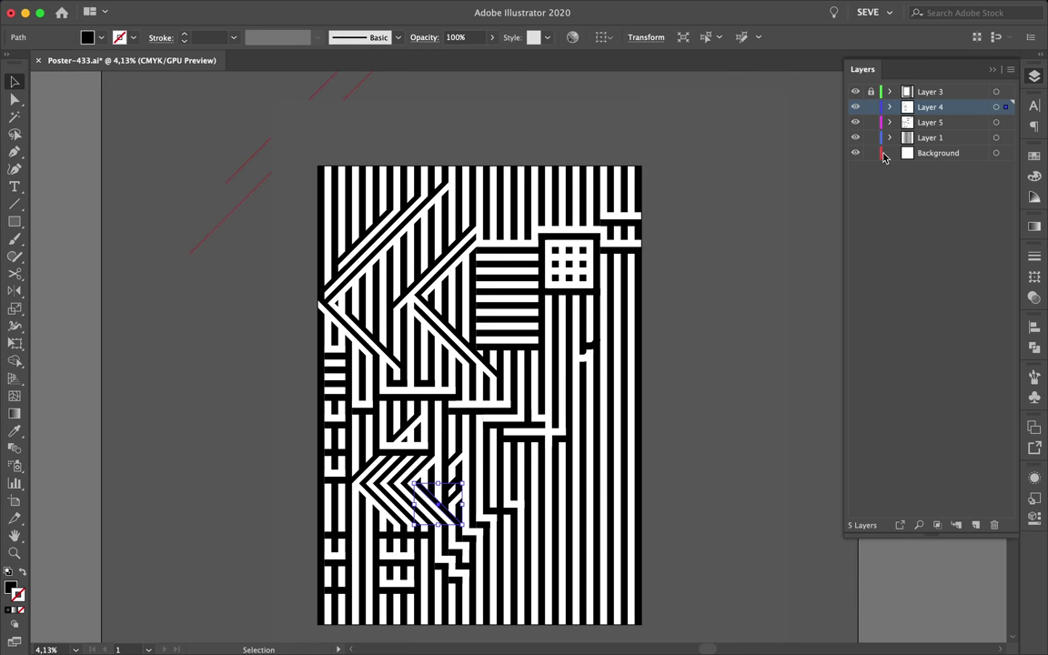
- Copy the chevron group across to the right side of the poster
left_click_drag(422, 488, 576, 497)
scroll(404, 410, "up", 5)
scroll(405, 409, "up", 5)
scroll(405, 409, "up", 3)
scroll(406, 411, "left", 3)
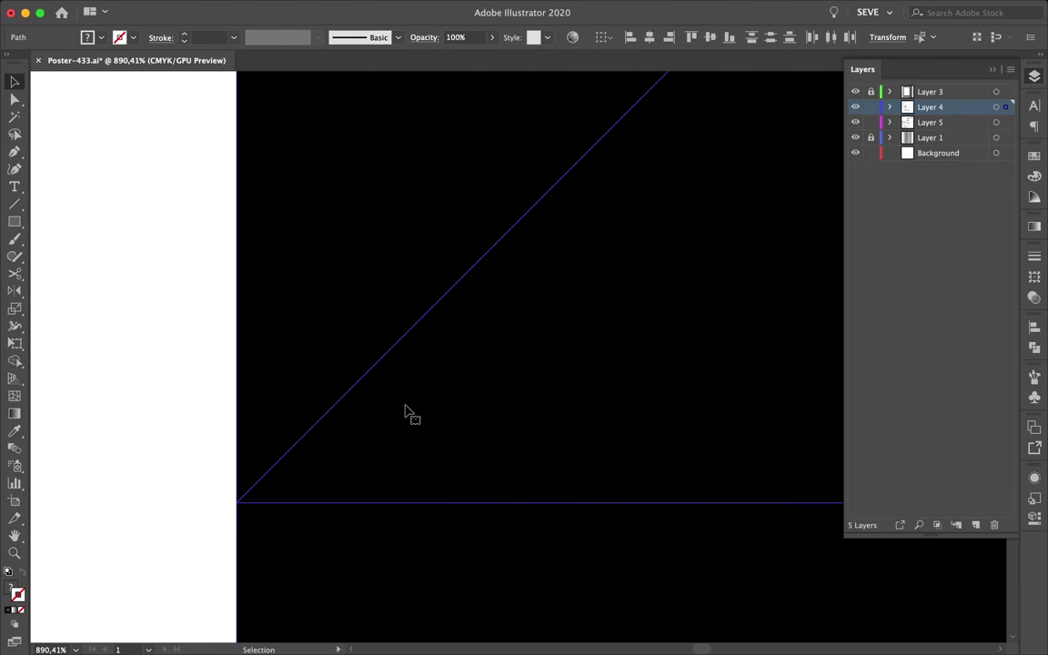
key("super+0")
- Move the chevron copy lower and reflect it to point toward the right edge
left_click_drag(492, 400, 495, 537)
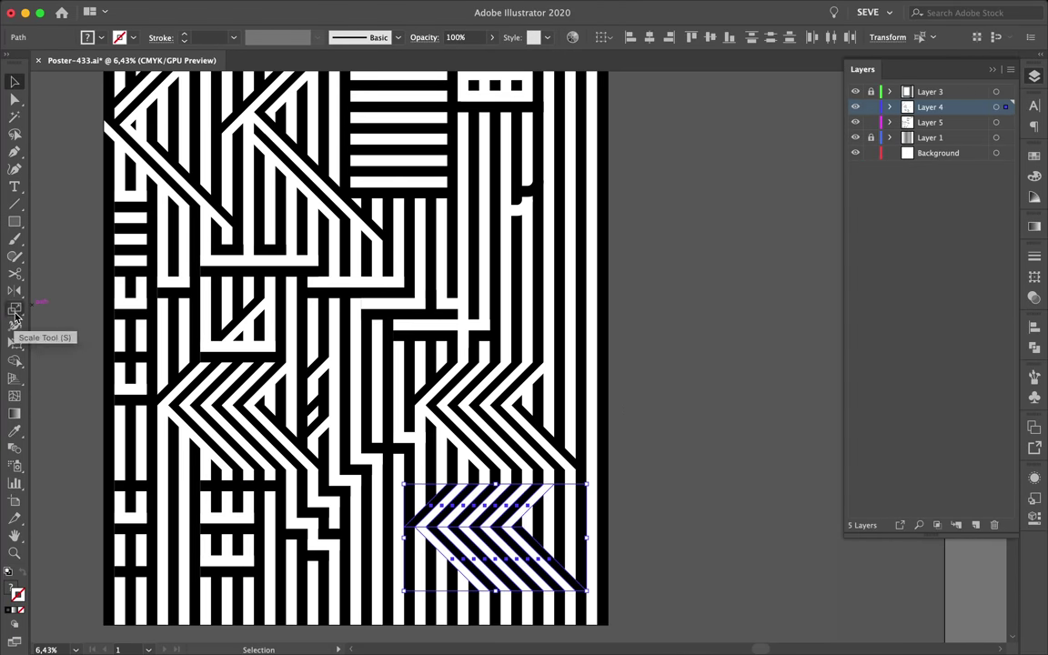
scroll(403, 526, "up", 3)
left_click_drag(491, 495, 591, 451)
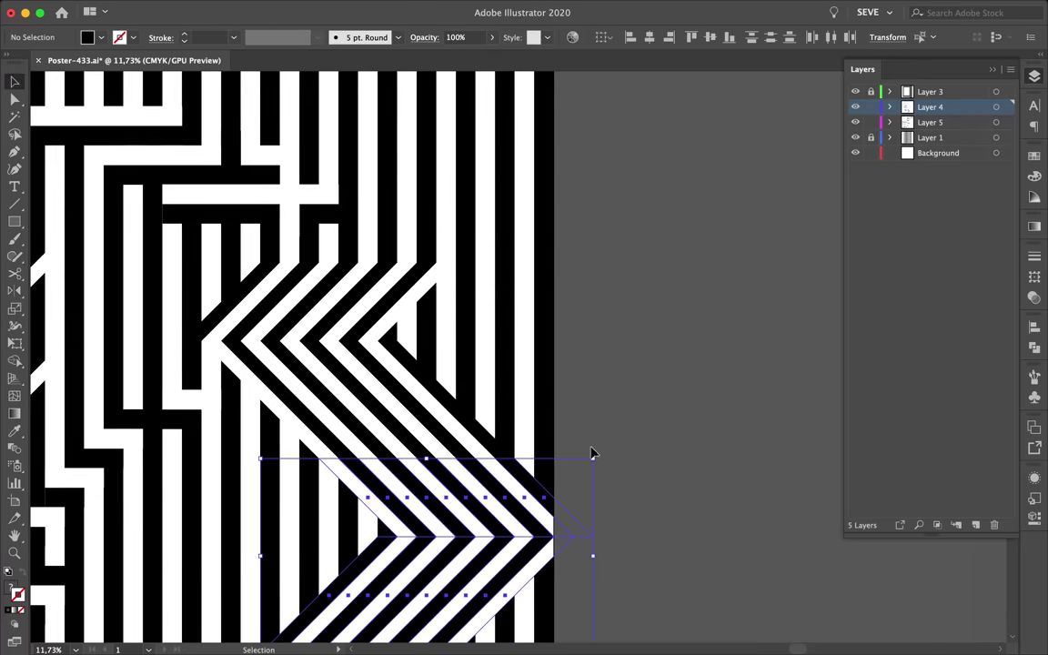
scroll(512, 549, "down", 3)
key("v")
scroll(510, 544, "down", 3)
- Delete the white horizontal bar on Layer 5
left_click(411, 377)
scroll(411, 378, "up", 5)
key("Delete")
scroll(425, 352, "down", 5)
- Reposition the chevron so it settles in the middle-right of the poster
left_click(435, 364)
left_click(519, 331)
mouse_move(437, 400)
left_mouse_down()
mouse_move(443, 416)
mouse_move(408, 326)
left_mouse_up()
scroll(386, 344, "up", 5)
scroll(429, 423, "up", 2)
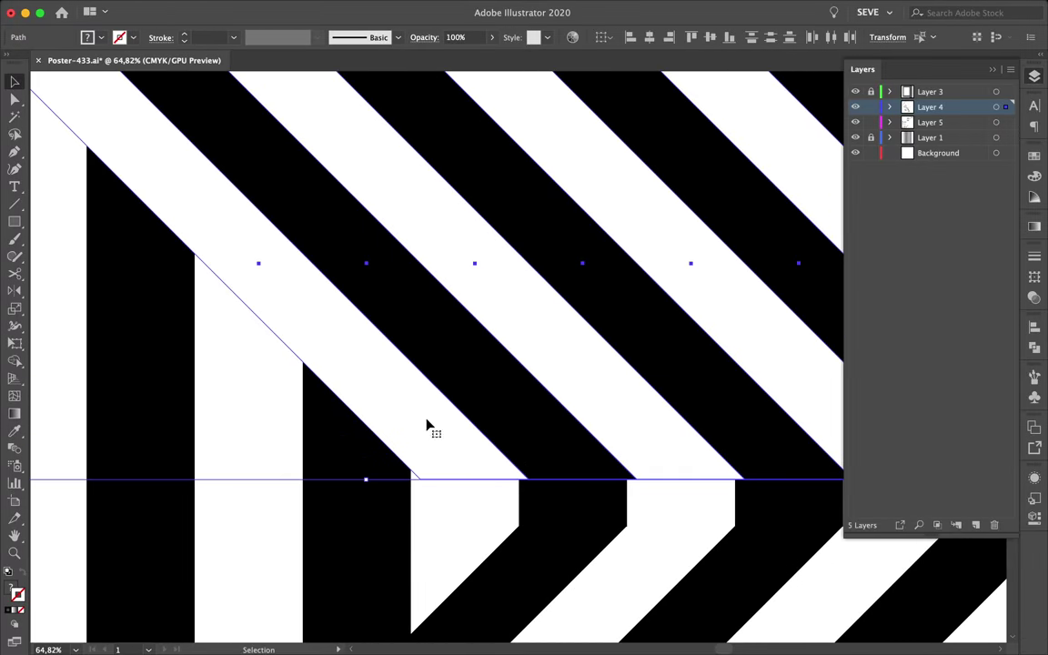
scroll(416, 479, "down", 5)
scroll(714, 462, "down", 3)
left_click(714, 462)
left_click_drag(469, 350, 562, 467)
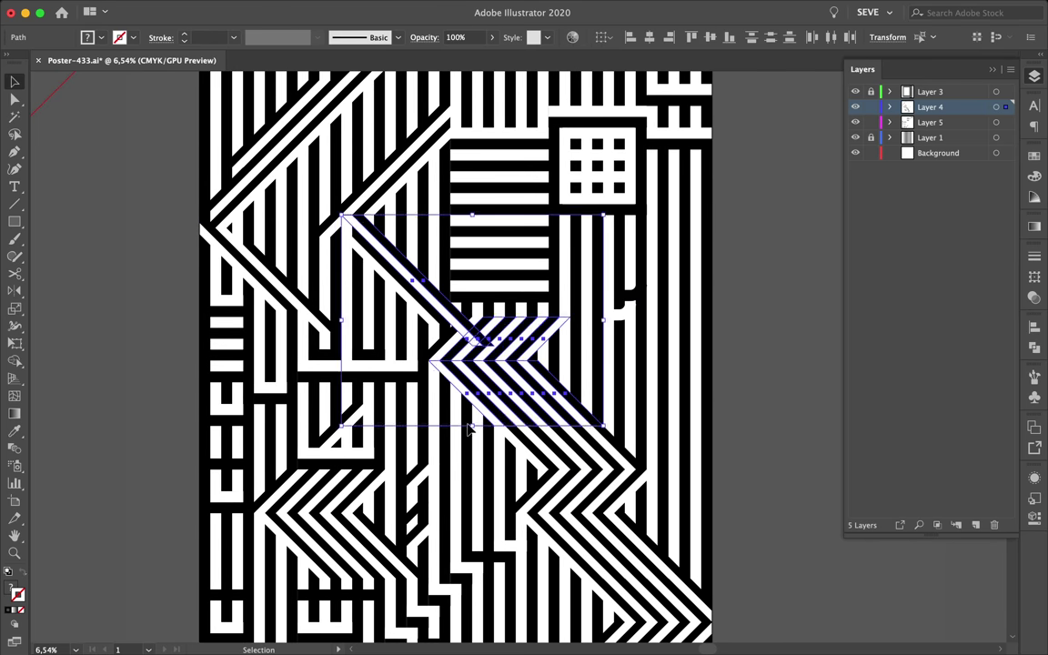
scroll(561, 467, "up", 3)
scroll(561, 466, "down", 3)
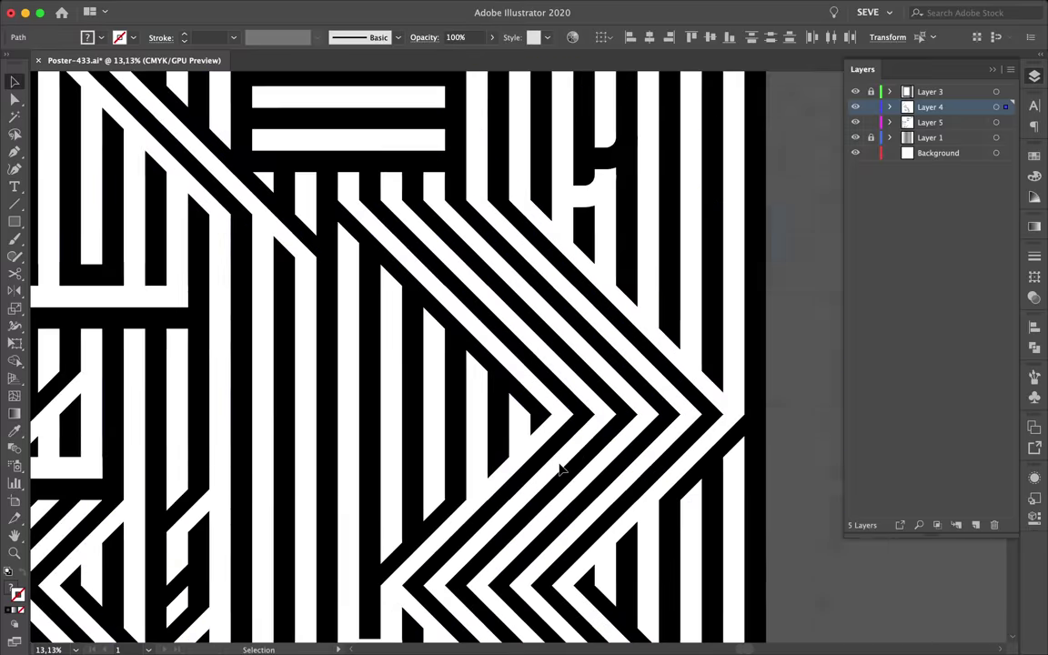
scroll(700, 427, "down", 2)
left_click(699, 427)
scroll(700, 428, "down", 2)
scroll(535, 495, "up", 2)
scroll(534, 496, "up", 2)
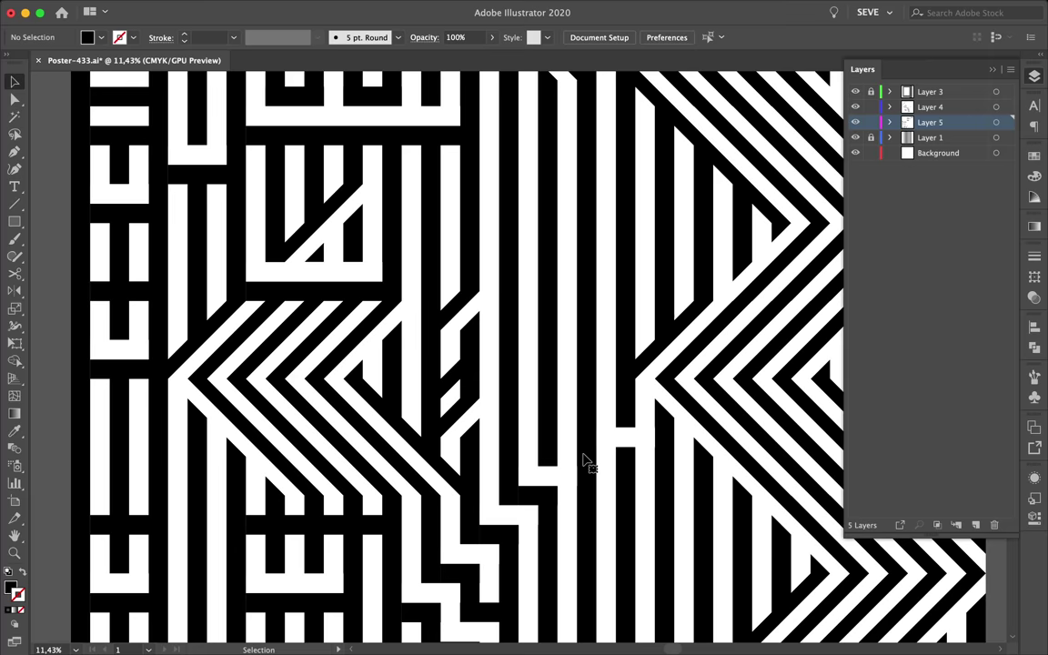
- Inspect a stripe path's anchor points around the artwork, then clear the selection
scroll(567, 487, "down", 1)
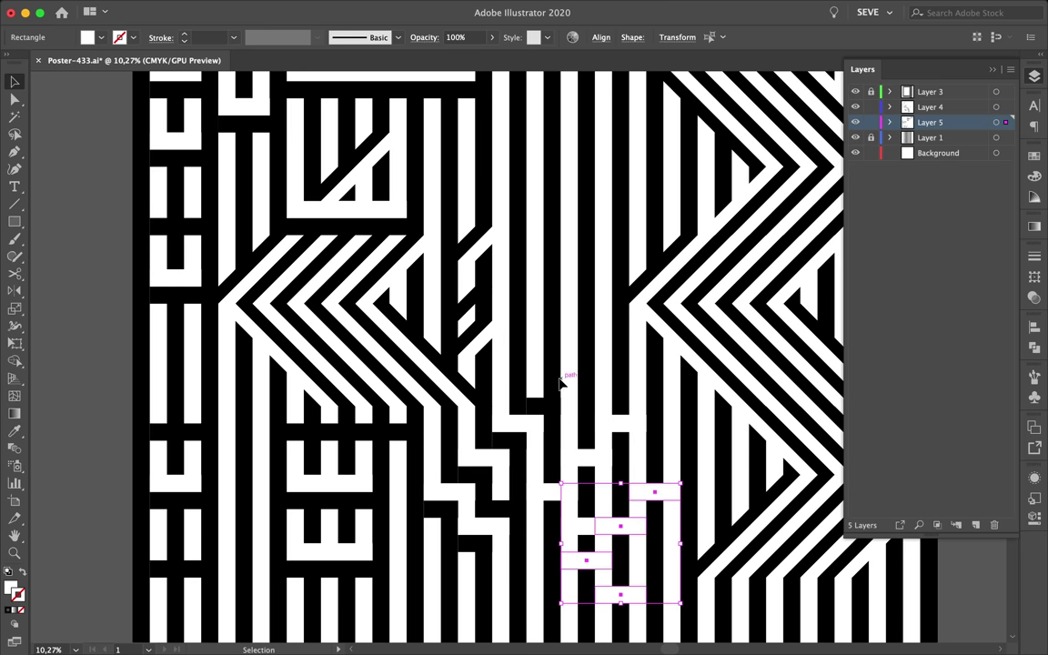
scroll(549, 479, "up", 1)
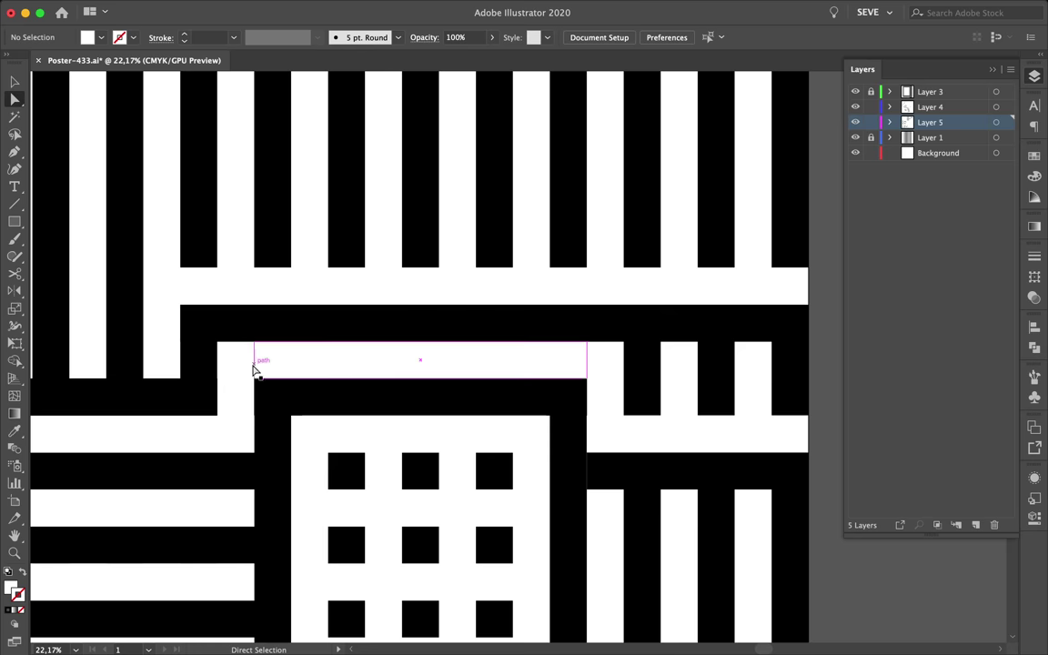
left_click(254, 368)
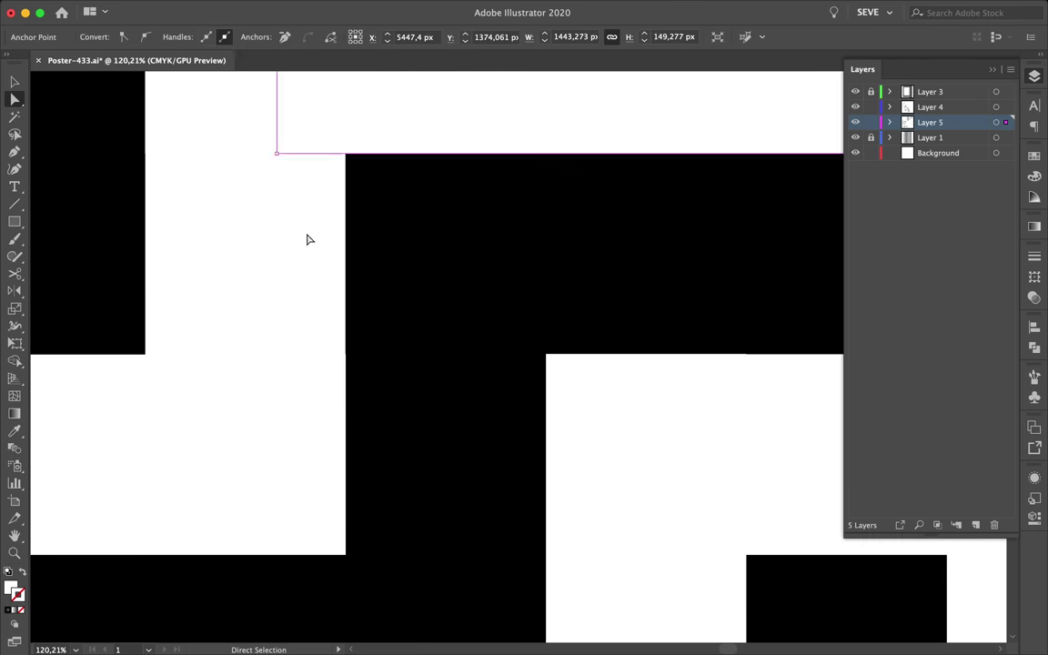
scroll(314, 523, "down", 3)
scroll(325, 578, "down", 3)
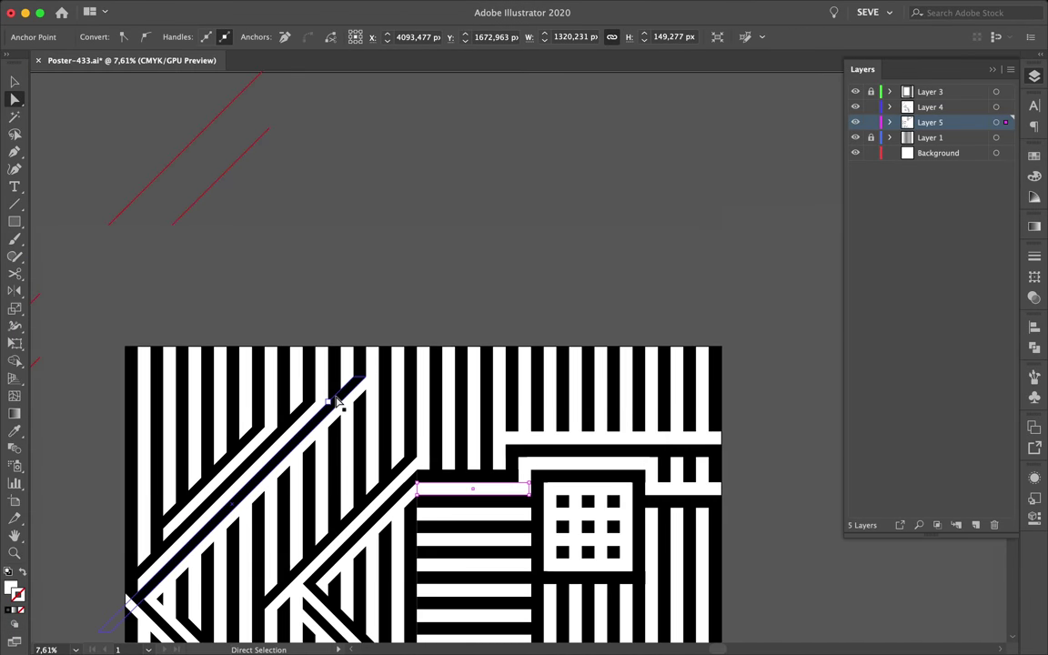
scroll(339, 402, "down", 3)
left_click(488, 565)
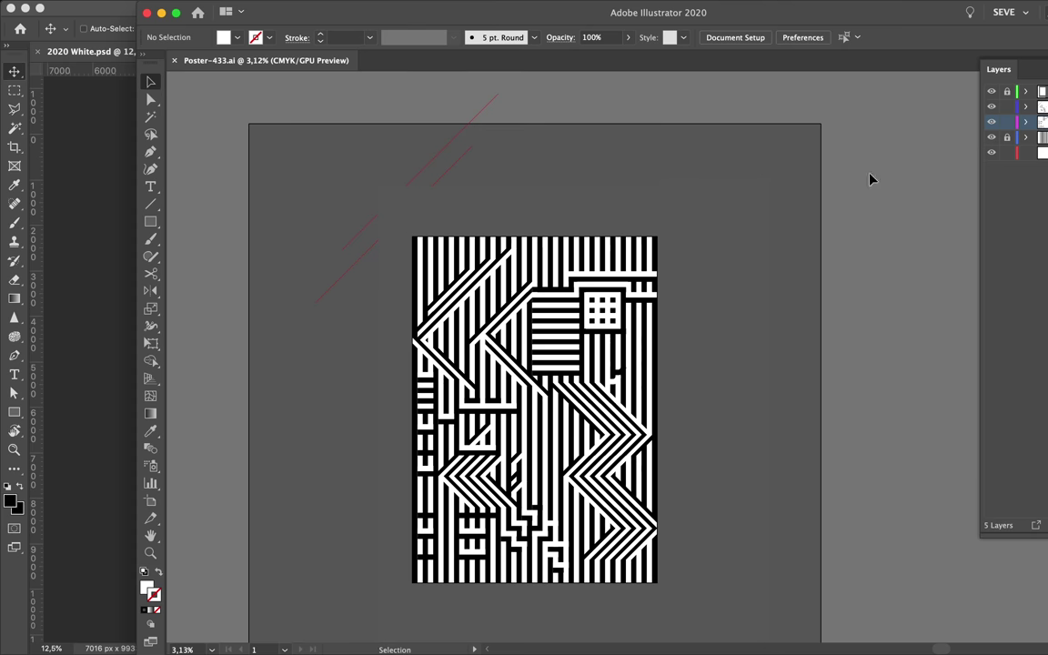
- Place the striped artwork into the Photoshop template, stretched to the top and bottom edges
left_click_drag(407, 218, 651, 478)
left_click_drag(545, 409, 110, 374)
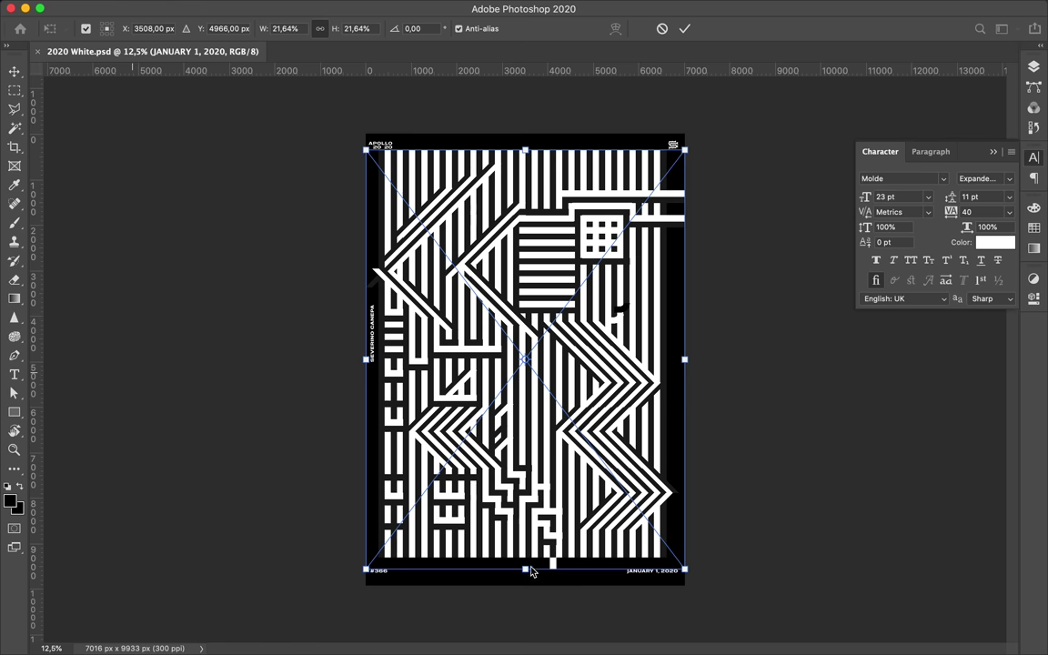
left_click_drag(526, 583, 525, 599)
mouse_move(525, 148)
left_mouse_down()
mouse_move(520, 135)
mouse_move(491, 172)
left_mouse_up()
key("Return")
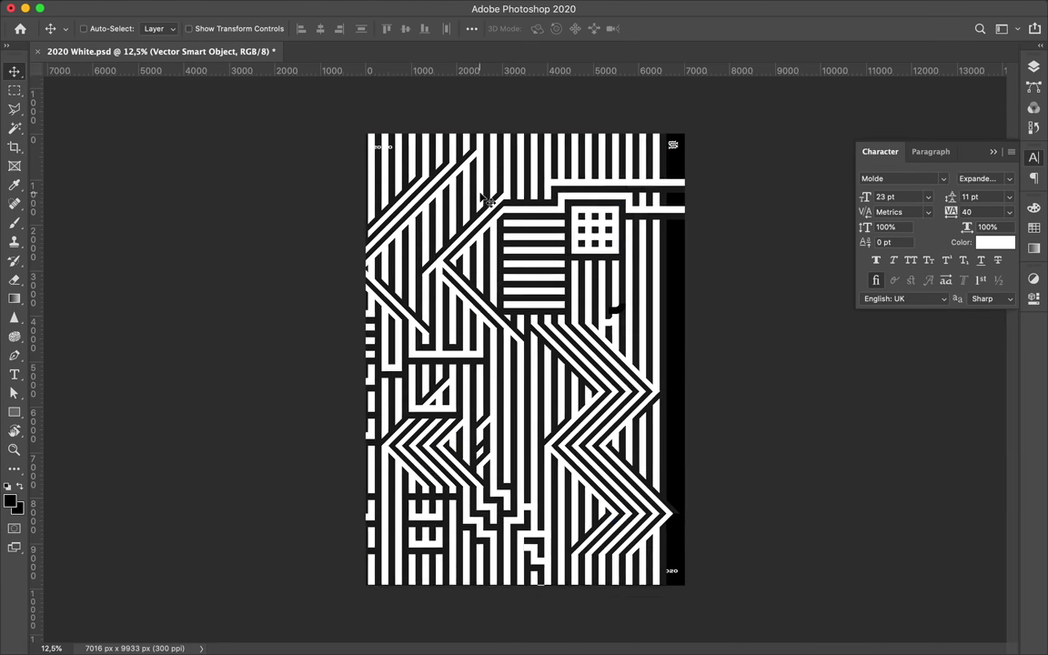
- Reorder layers so the artwork sits beneath the 2020 and APOLLO text labels
scroll(482, 198, "up", 2)
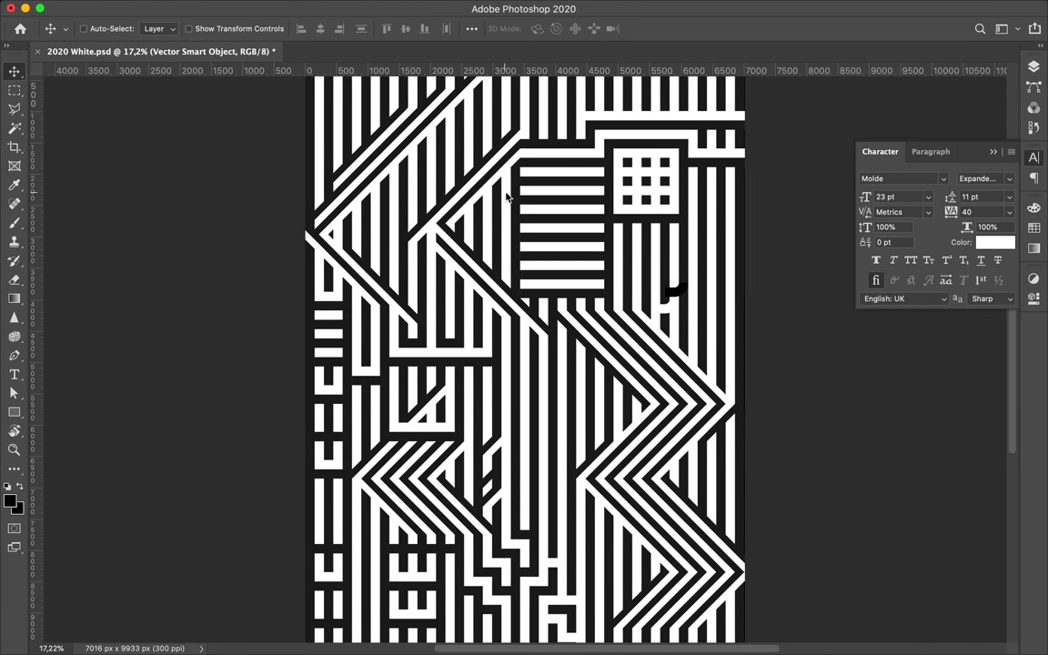
scroll(506, 195, "down", 2)
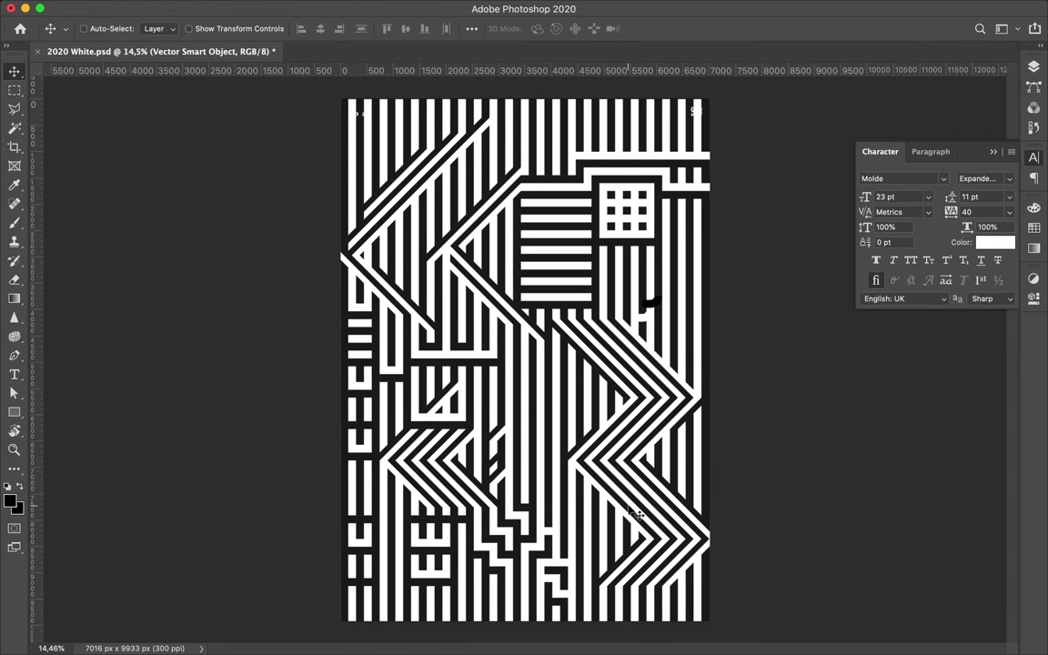
scroll(233, 311, "up", 2)
scroll(232, 311, "up", 2)
left_click(1034, 66)
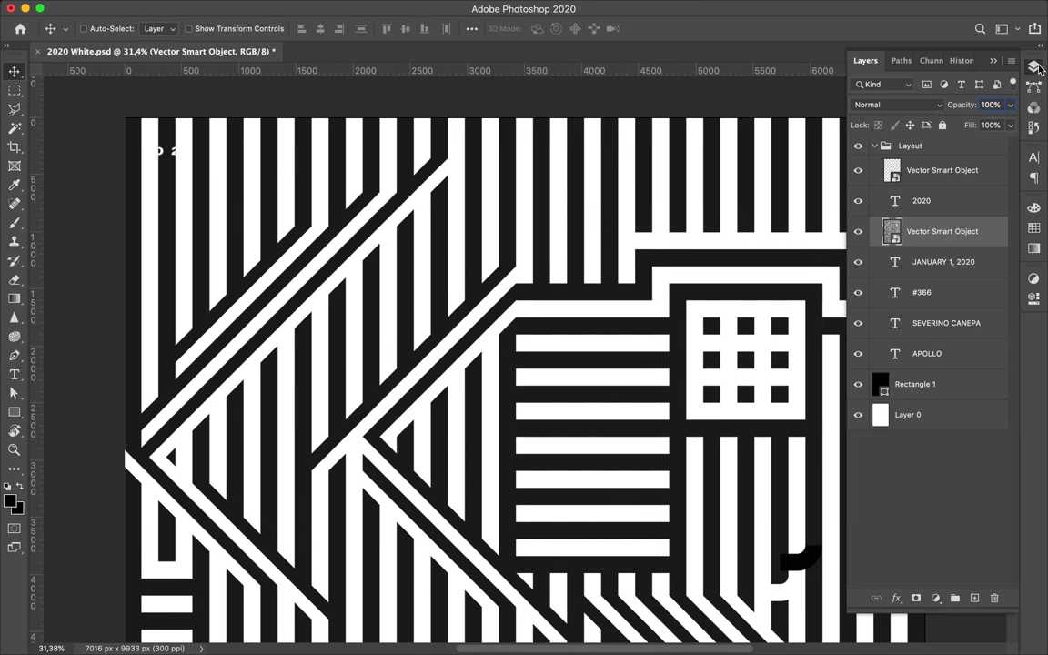
left_click(960, 209)
left_click_drag(931, 296, 927, 368)
left_click_drag(928, 322, 927, 198)
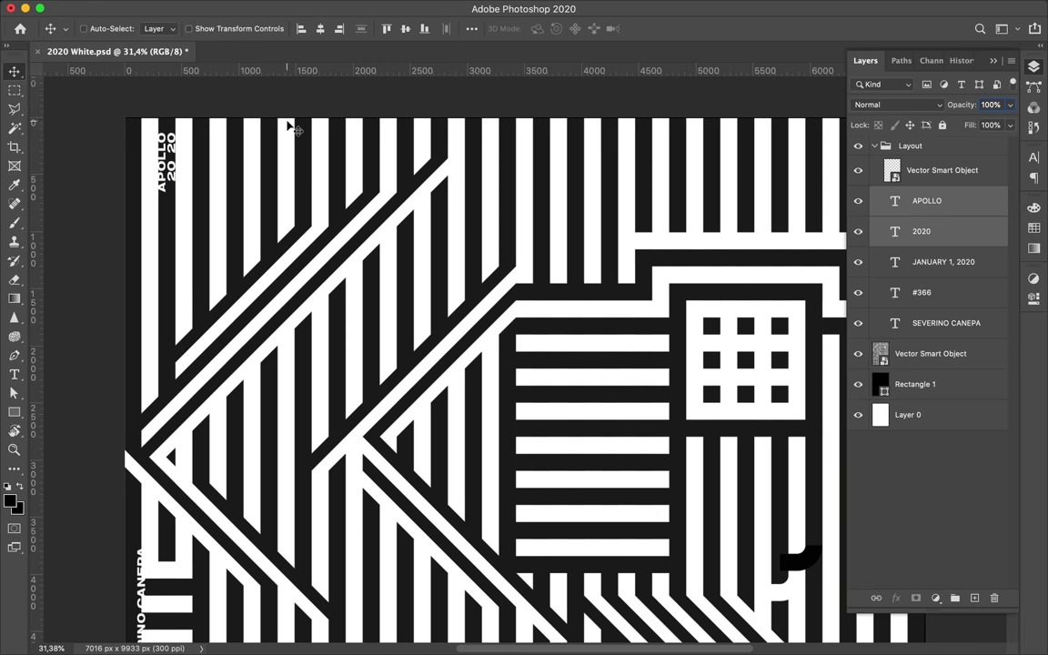
- Select the small logo artwork, then the SEVERINO CANEPA label
scroll(168, 148, "up", 2)
scroll(170, 150, "up", 2)
scroll(293, 204, "down", 2)
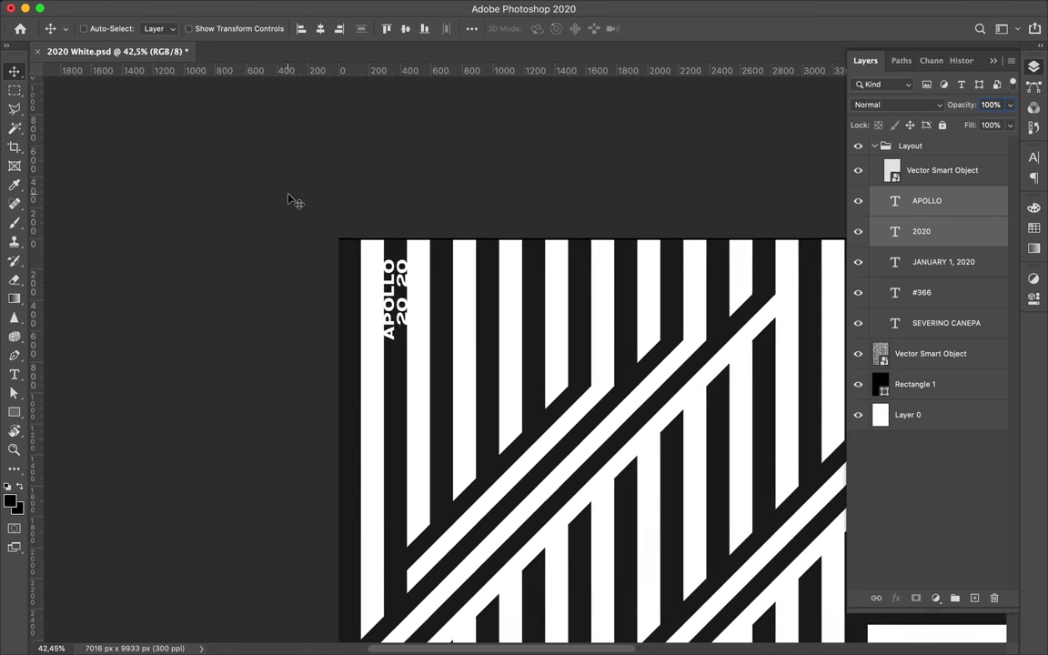
left_click(582, 290, "ctrl")
scroll(545, 292, "down", 3)
scroll(364, 228, "up", 1)
left_click(252, 179, "ctrl")
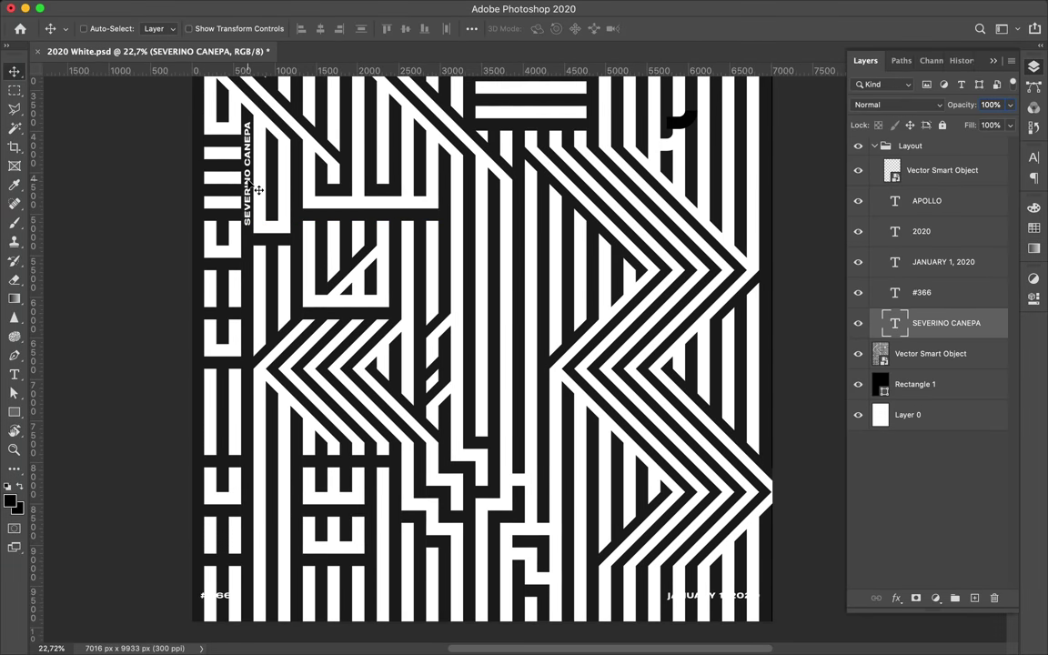
- Select the #366 label and change the bottom date label to MARCH 8, 2020
scroll(258, 189, "down", 3)
left_click(227, 455, "ctrl")
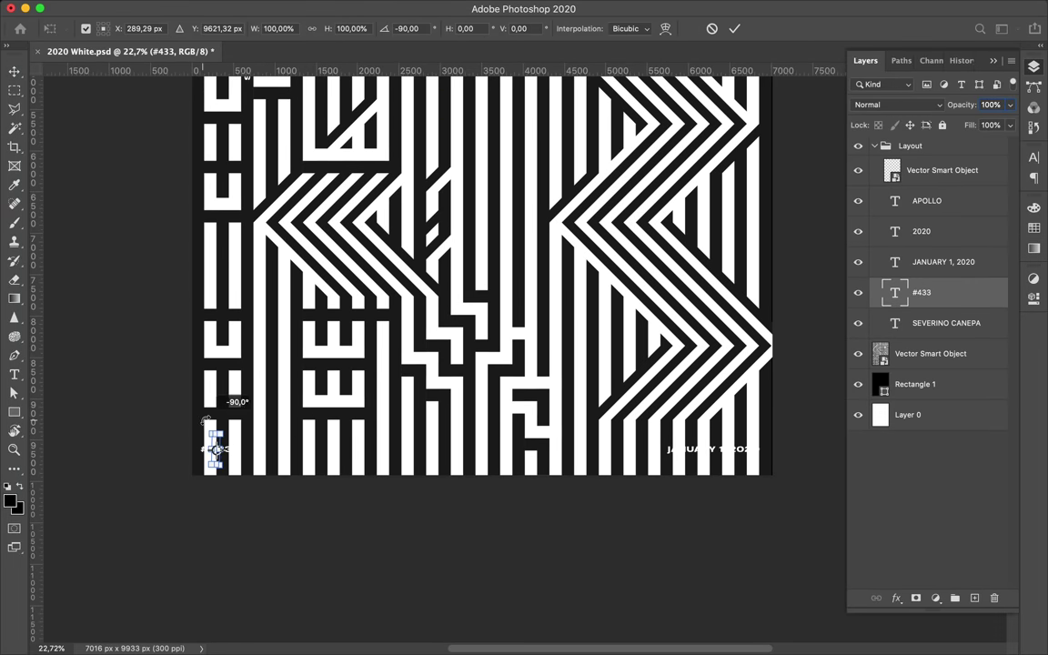
scroll(208, 426, "up", 2)
scroll(140, 435, "down", 1)
left_click(760, 471, "ctrl")
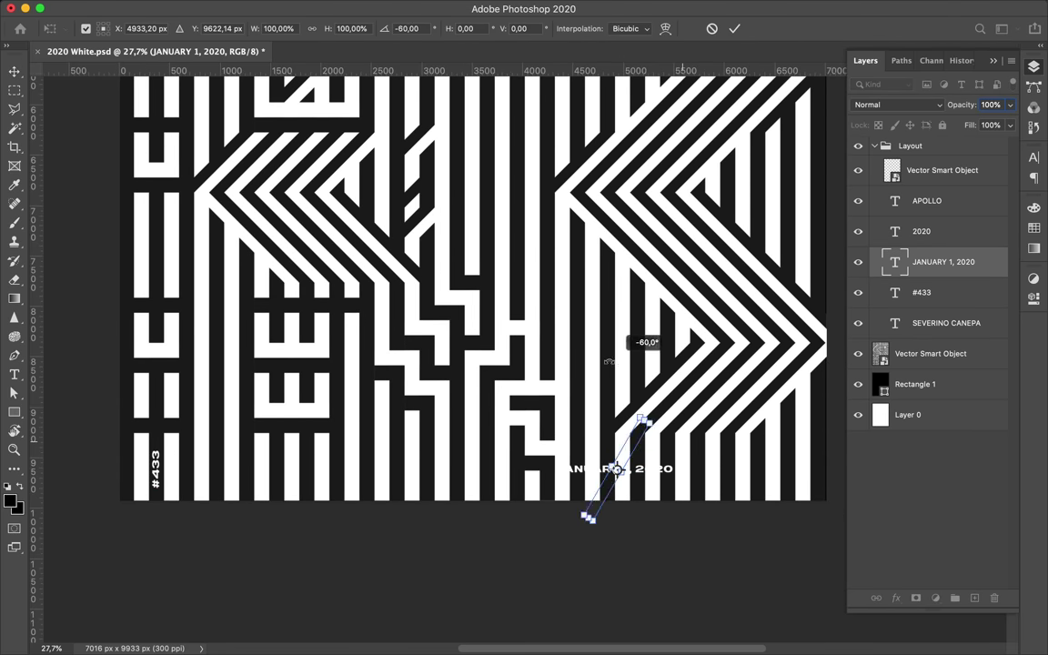
double_click(607, 460)
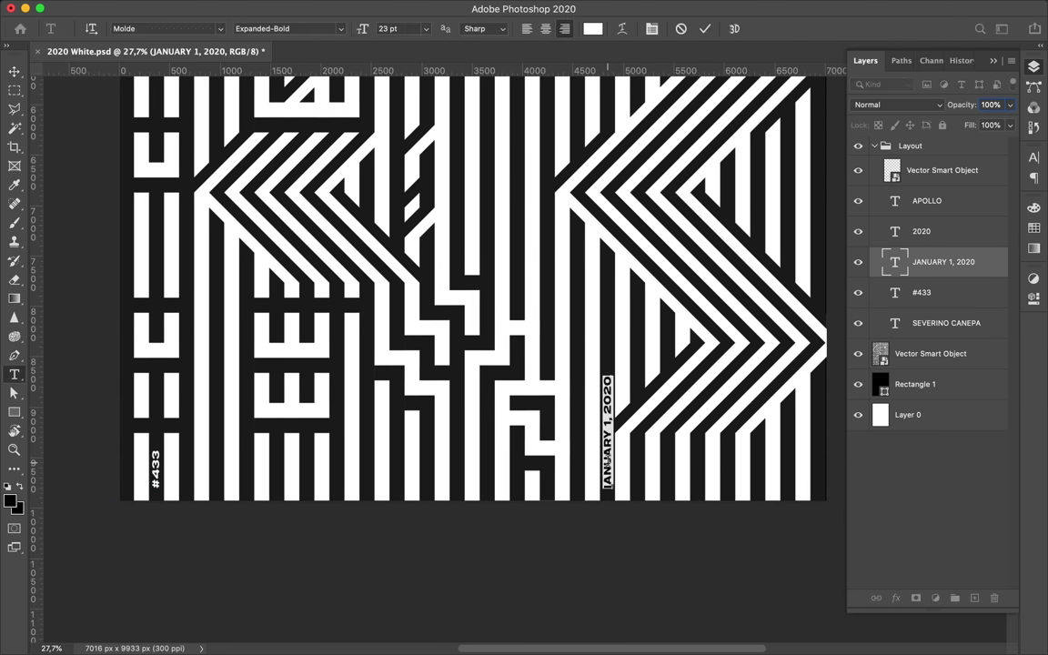
key("Escape")
key("v")
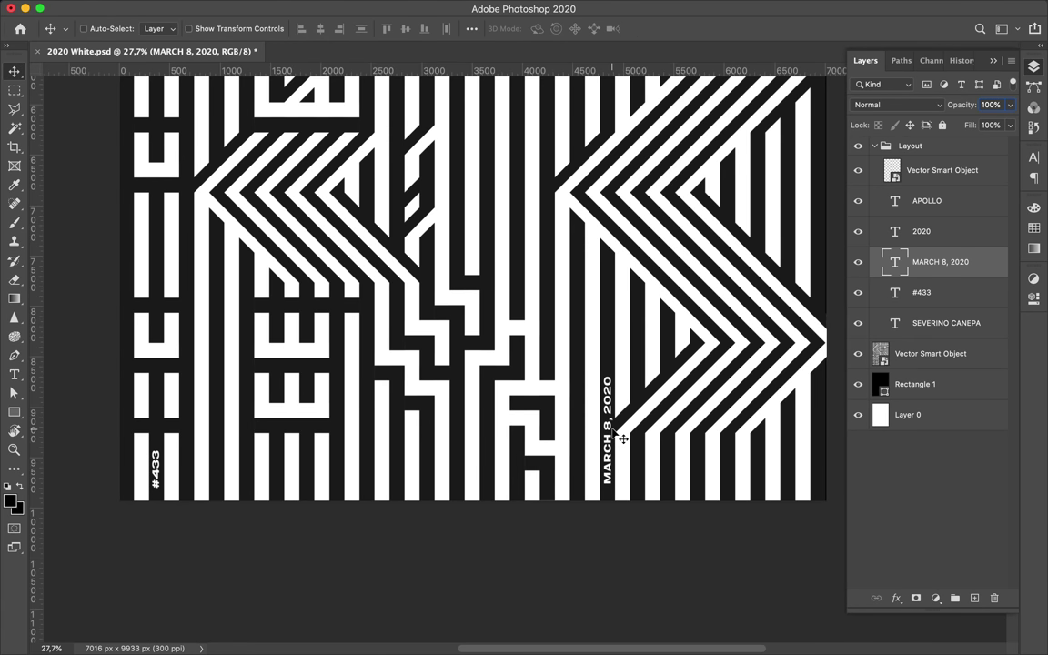
- Shift the 2020 label slightly to the right
scroll(618, 446, "down", 3)
scroll(280, 236, "up", 5)
mouse_move(280, 235)
left_mouse_down()
mouse_move(300, 236)
mouse_move(264, 247)
left_mouse_up()
- Rotate the small logo into the top-right corner of the poster
scroll(323, 305, "down", 1)
scroll(326, 303, "right", 10)
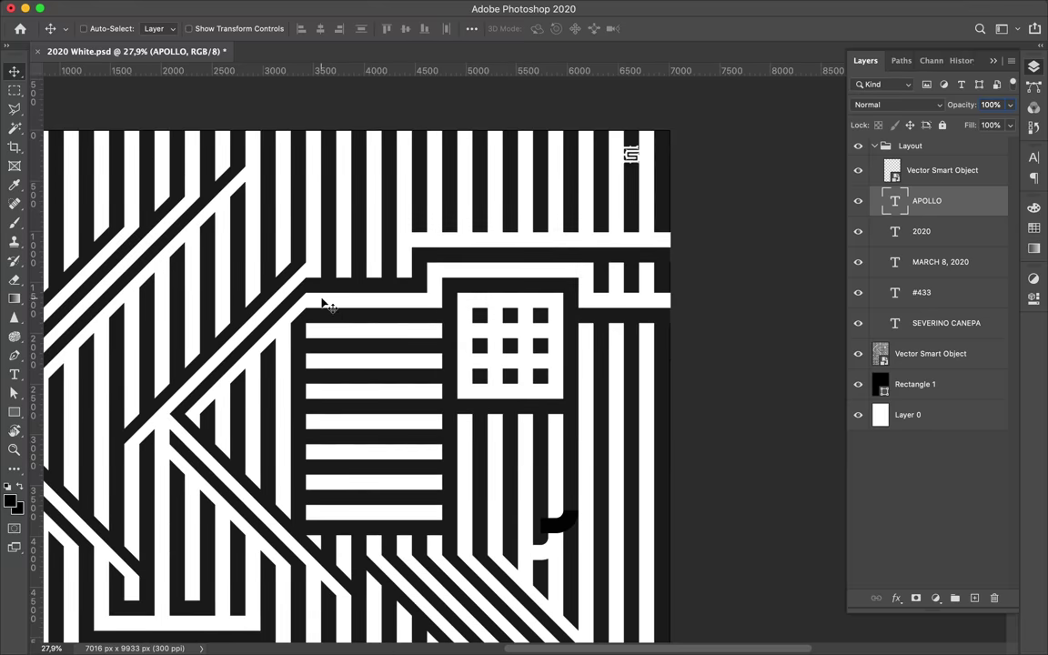
left_click(637, 163)
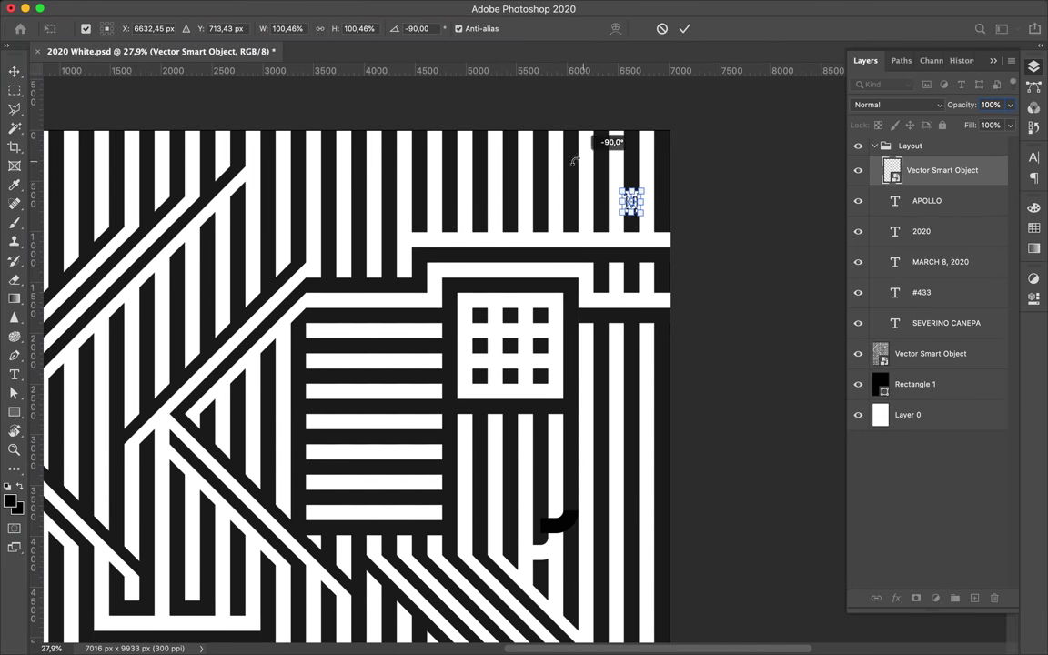
scroll(574, 161, "up", 3)
key("Return")
scroll(707, 111, "up", 5)
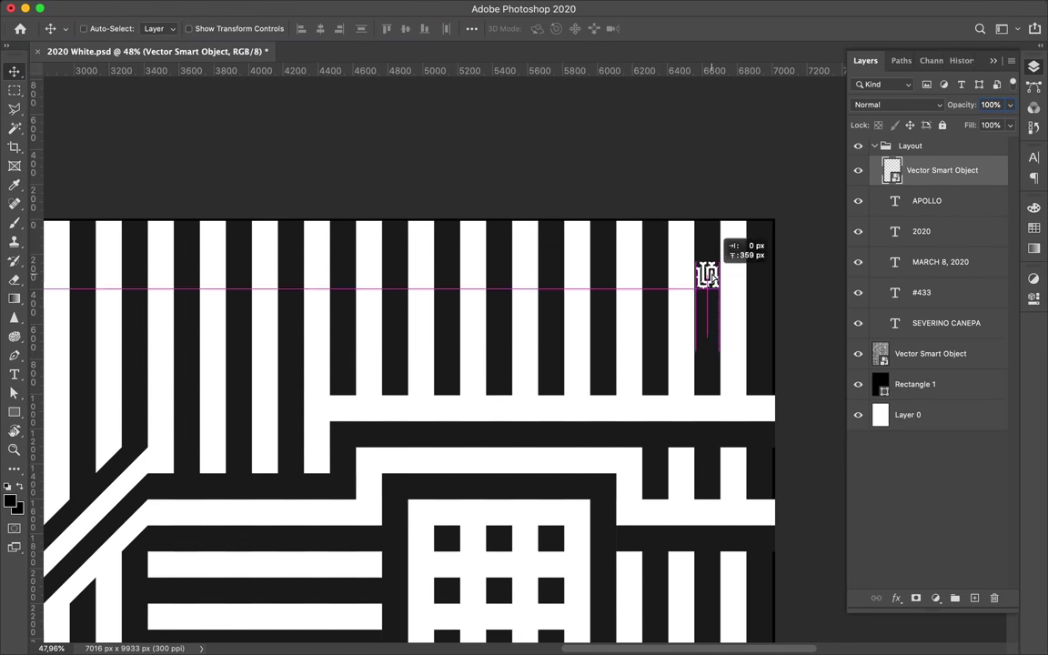
scroll(709, 275, "down", 2)
scroll(709, 275, "down", 2)
- Adjust the 2020 label's letter spacing in character settings and save the document
double_click(291, 200)
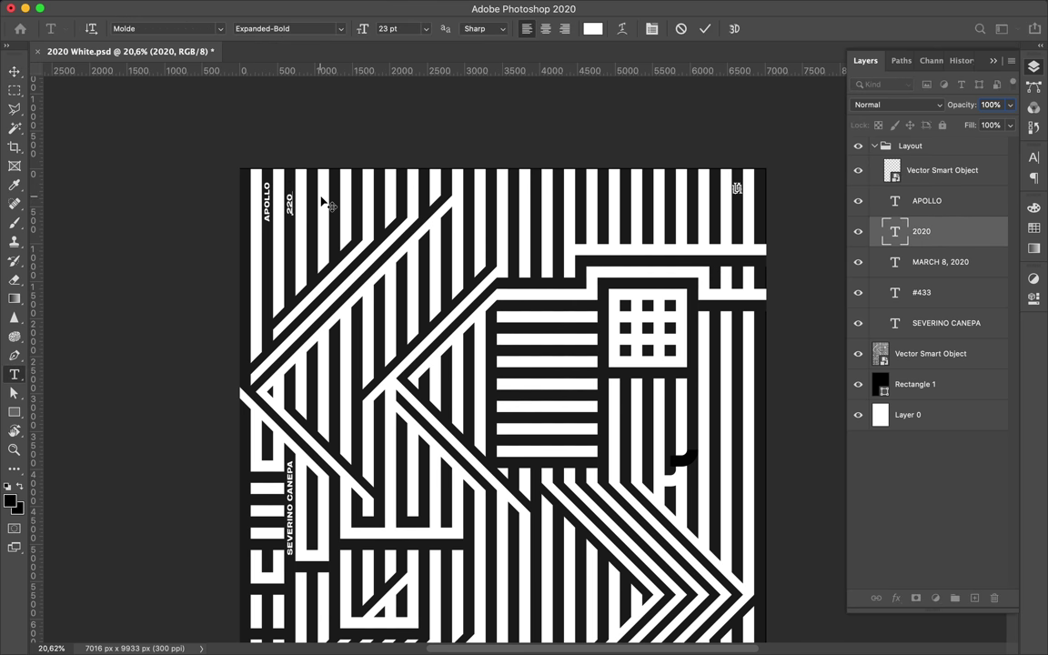
left_click(1033, 157)
left_click(907, 211)
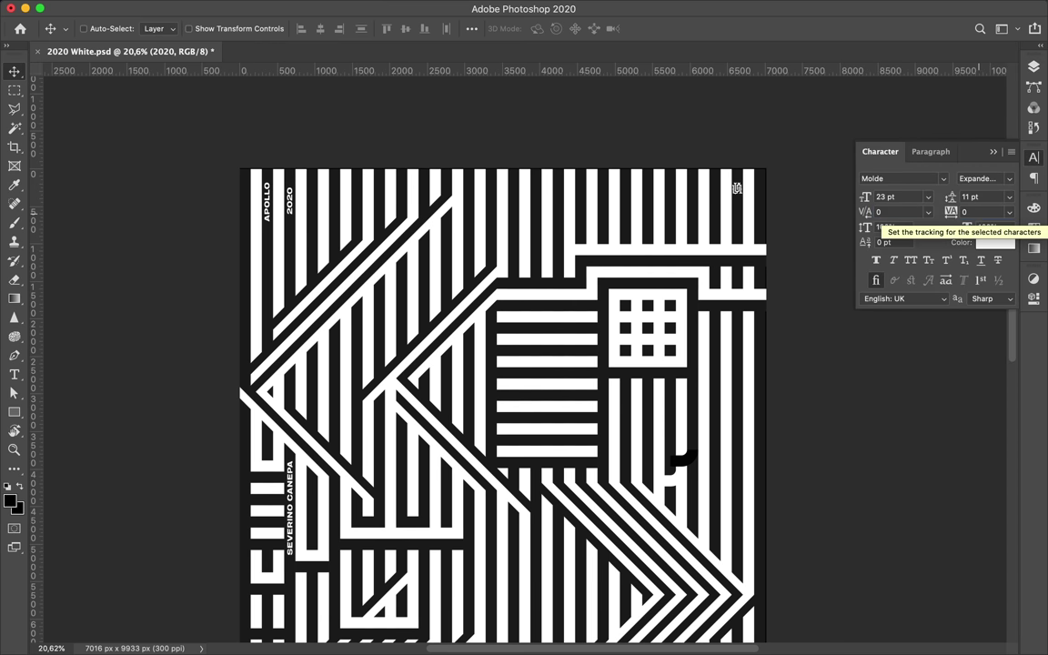
scroll(300, 205, "down", 2)
scroll(300, 204, "down", 3)
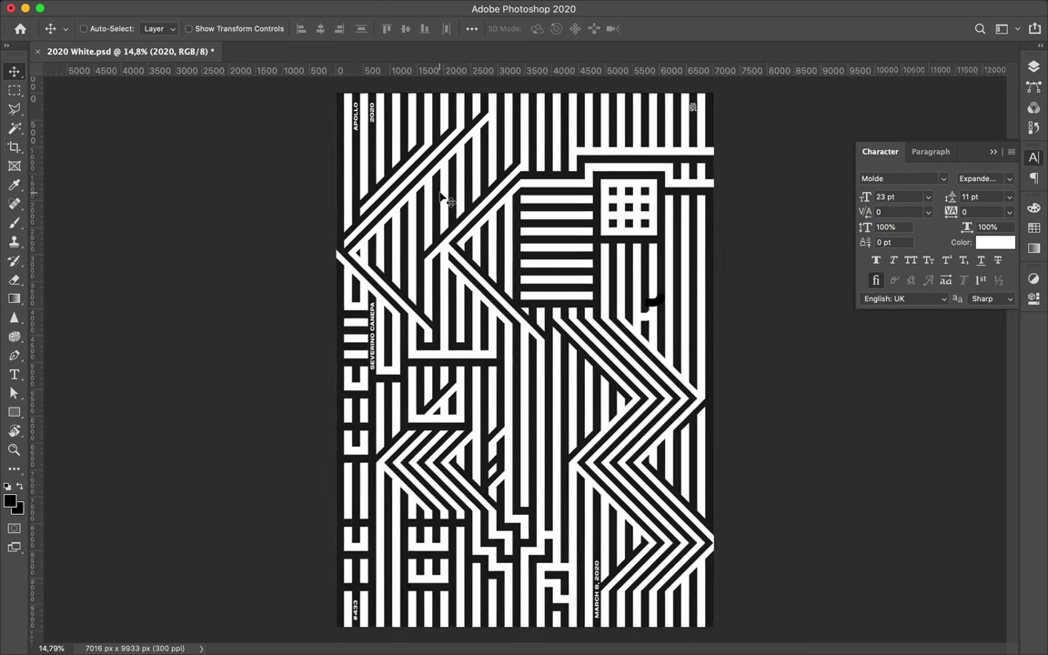
key("ctrl+s")
left_click(1031, 158)
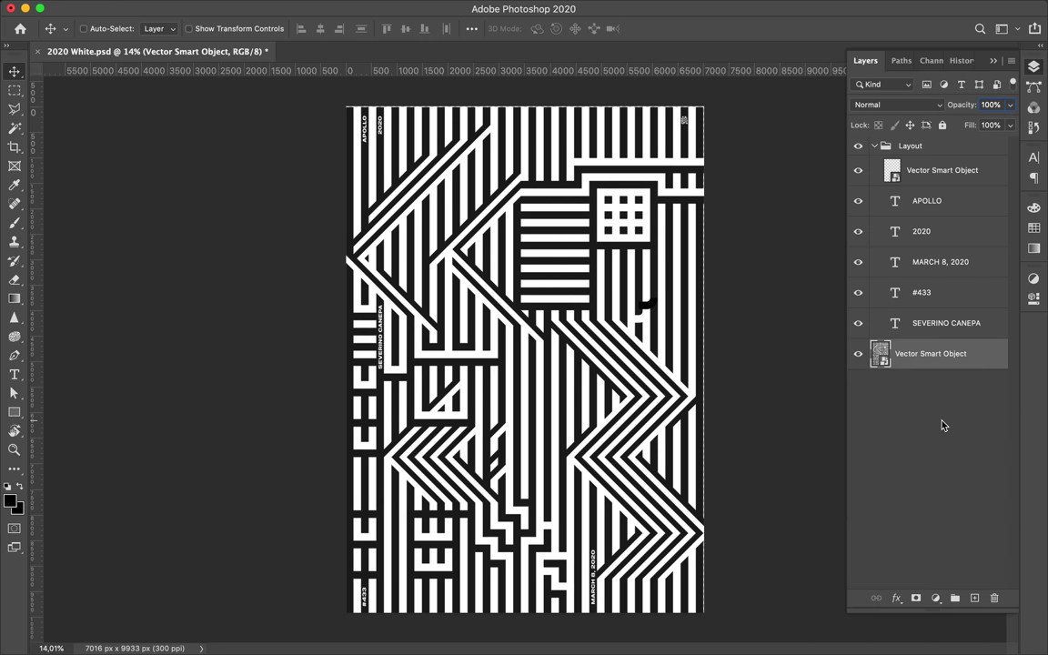
- Stretch the stripe artwork vertically so it fills the poster
key("ctrl+t")
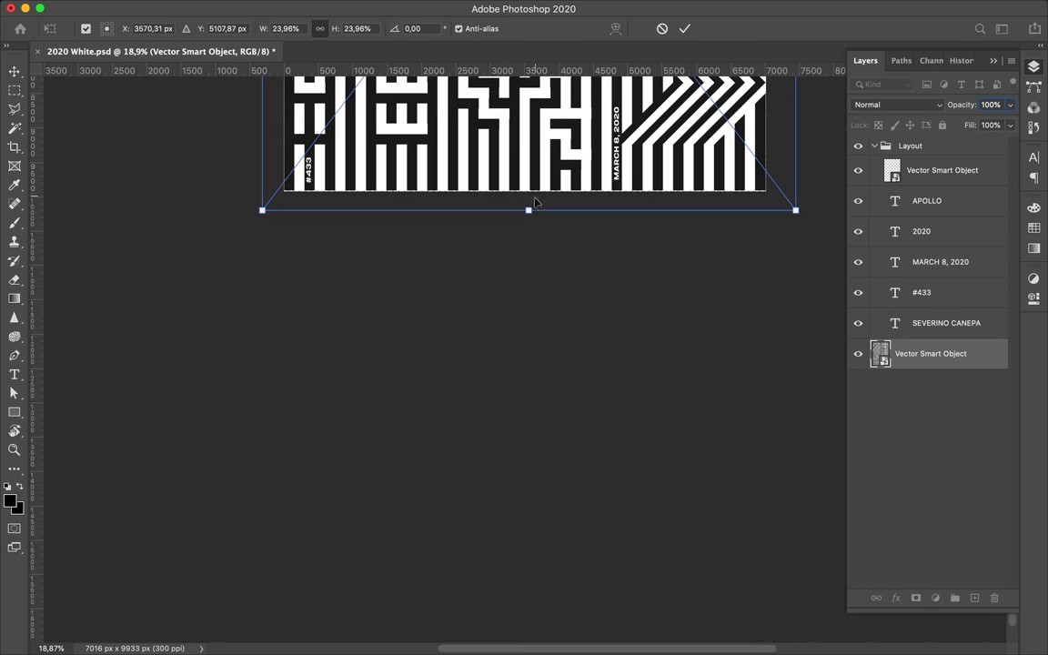
left_click_drag(527, 106, 525, 187)
key("Return")
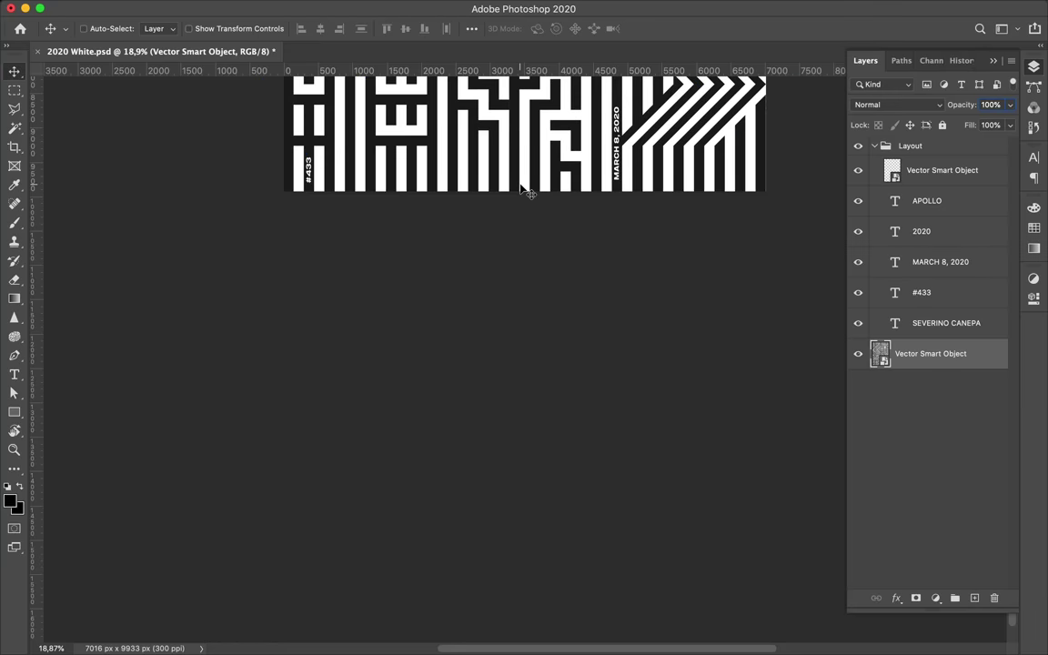
scroll(523, 188, "up", 2)
key("ctrl+z")
- Add a Levels adjustment layer and darken the midtones to deepen the greys
left_click(935, 597)
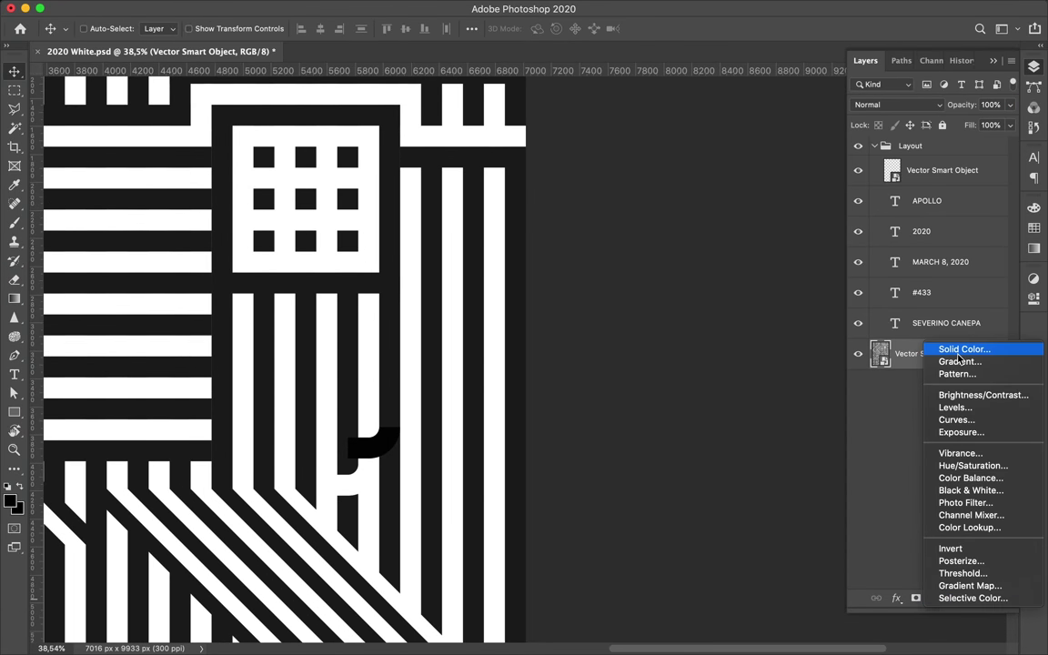
left_click(955, 407)
mouse_move(843, 426)
left_mouse_down()
mouse_move(936, 427)
mouse_move(843, 427)
left_mouse_up()
left_click_drag(920, 427, 943, 429)
scroll(673, 447, "down", 5)
key("F7")
- Add a new empty Layer 1 above the stripe artwork layer
scroll(368, 351, "down", 5)
left_click(906, 384)
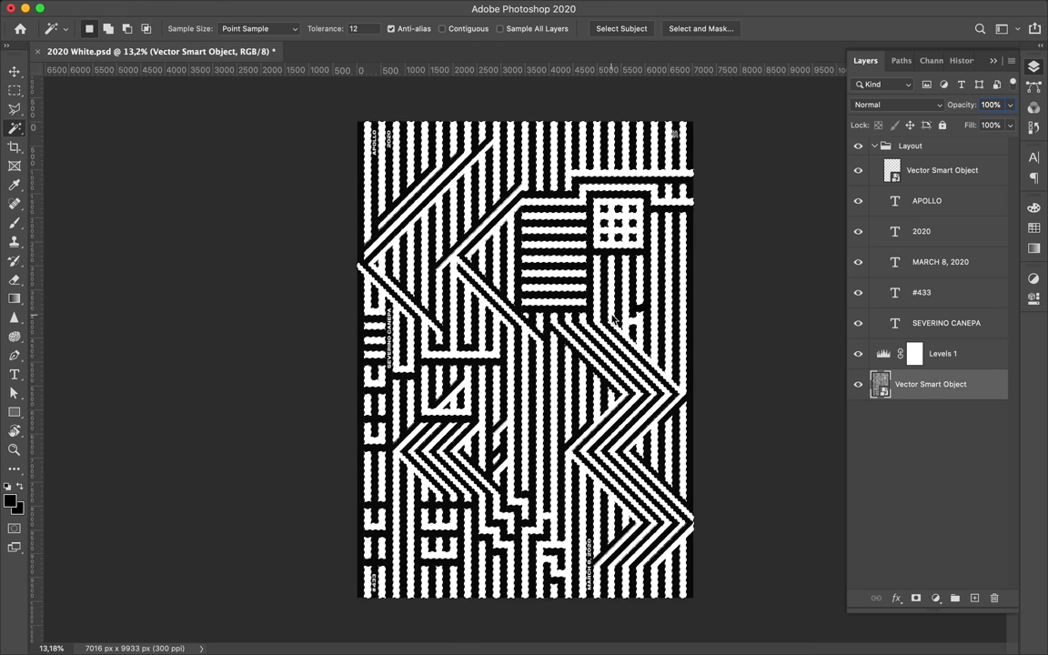
key("ctrl+shift+alt+n")
key("g")
left_click(137, 29)
scroll(91, 100, "down", 3)
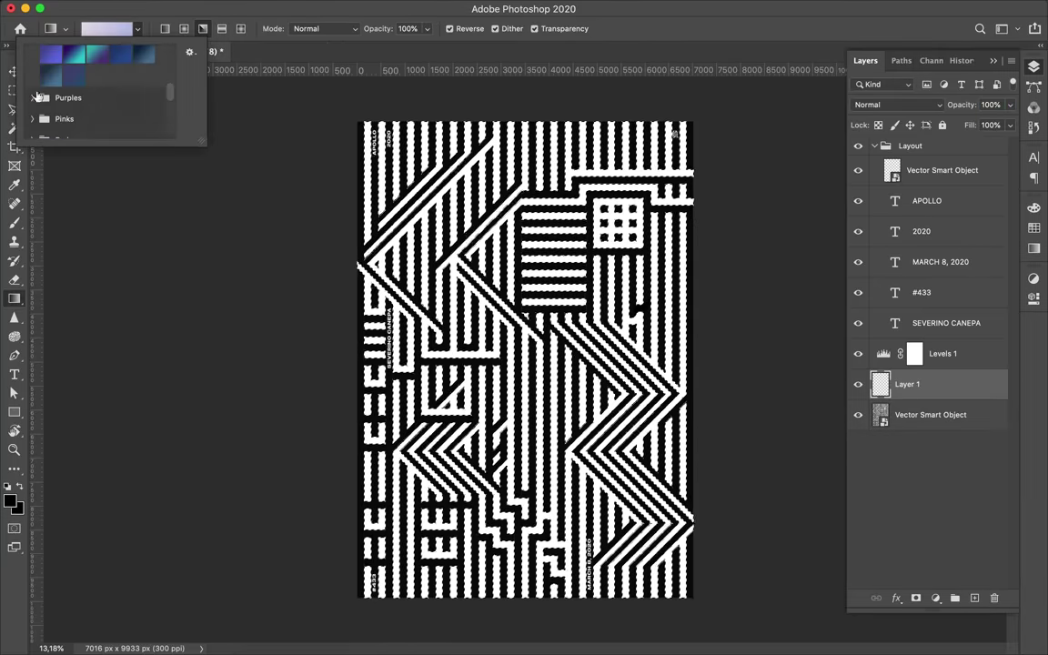
- Fill Layer 1 with a pink-orange angle gradient down the poster
scroll(91, 100, "down", 3)
double_click(55, 54)
left_click_drag(518, 121, 526, 604)
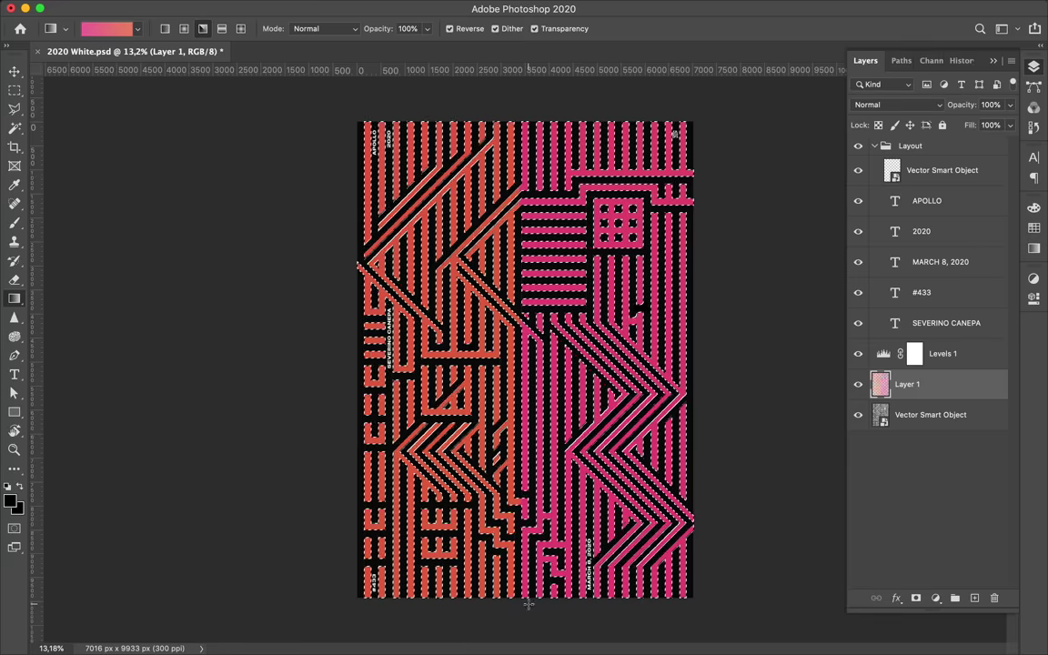
- Select the white stripe areas and fill them with a blue angle gradient
key("m")
left_click(616, 464)
key("g")
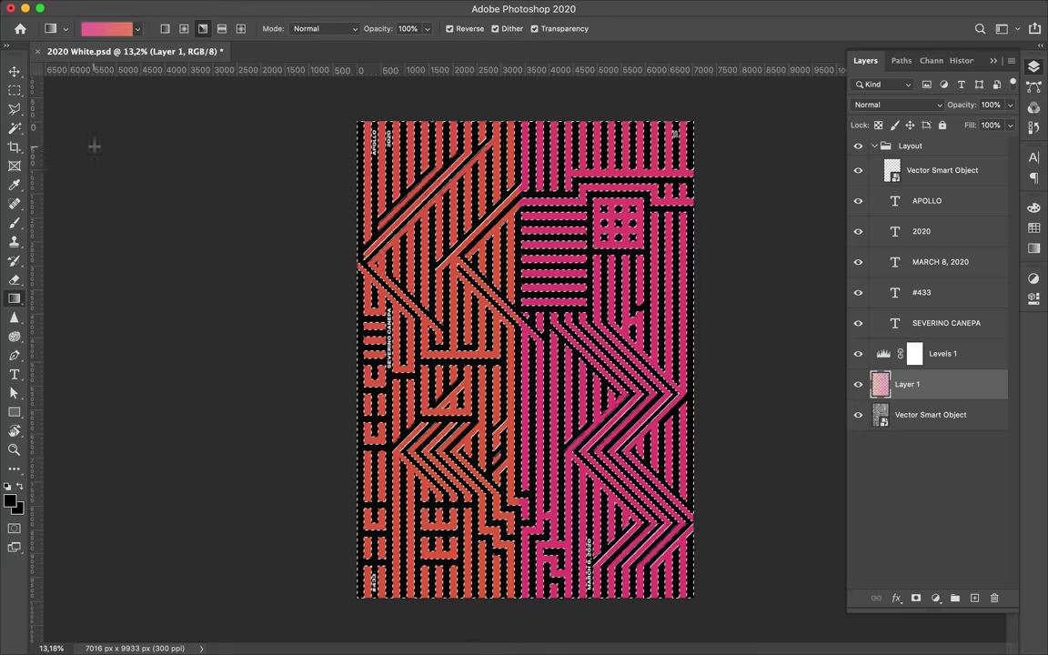
left_click(138, 28)
scroll(81, 216, "up", 5)
double_click(81, 217)
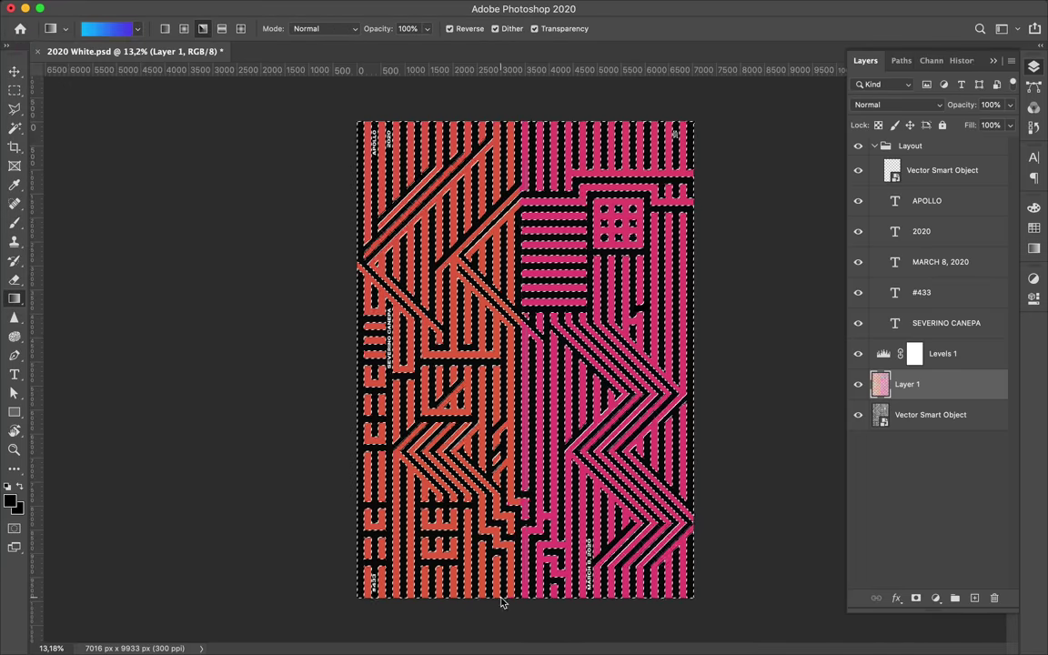
left_click_drag(525, 121, 526, 582)
- Delete the gradient Layer 1 so the poster returns to black and white
key("m")
key("BackSpace")
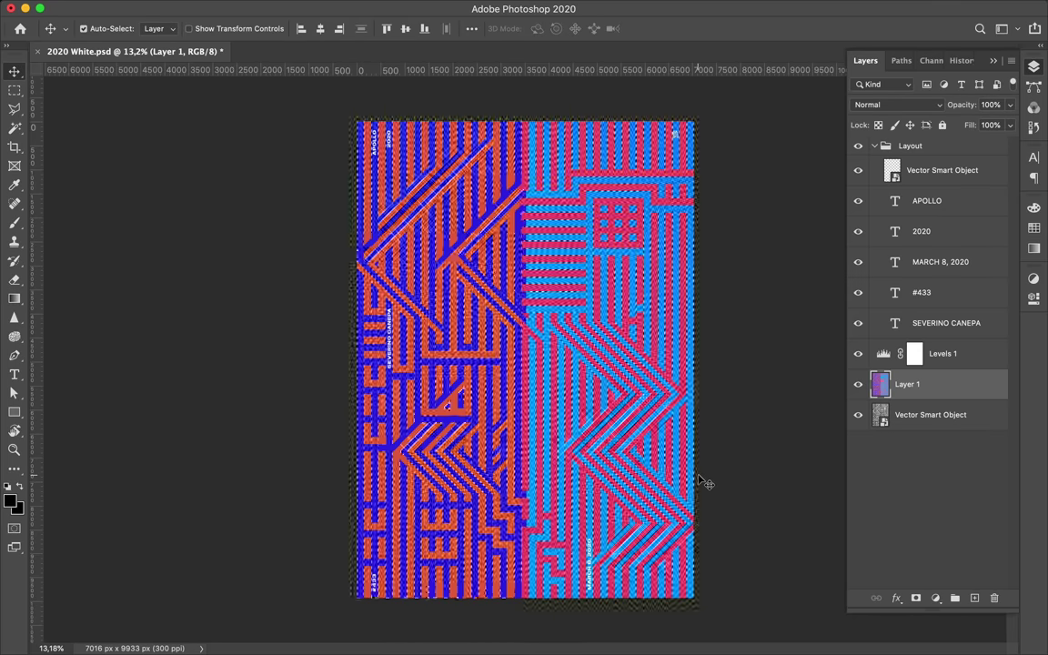
left_click(749, 9)
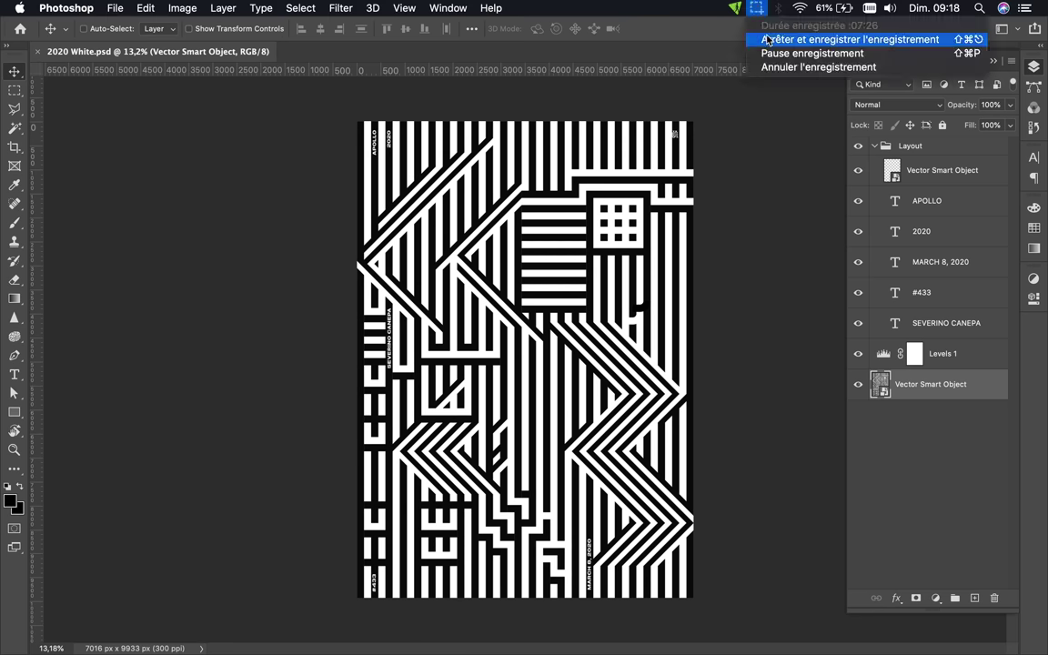